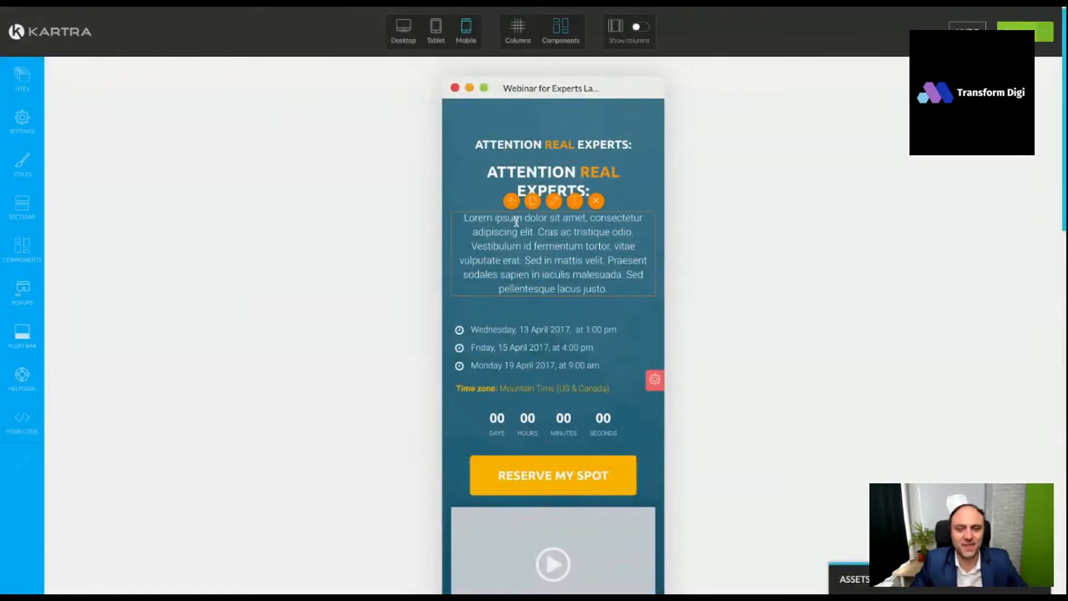
- Switch to Kartra, browse the Webinar Registration page templates and close the template gallery without picking one
scroll(557, 220, "down", 2)
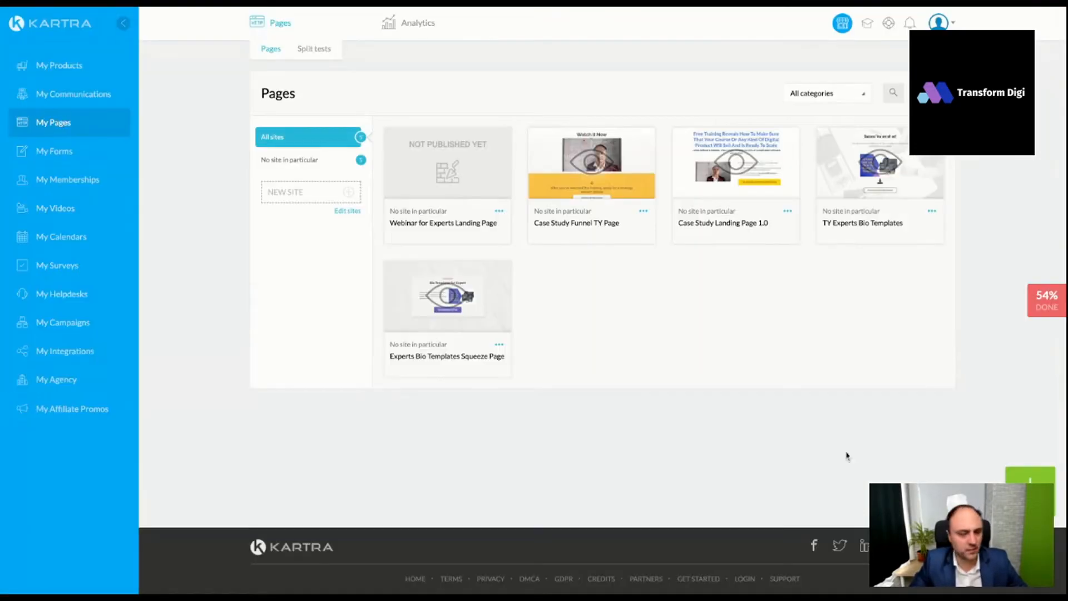
left_click(1030, 475)
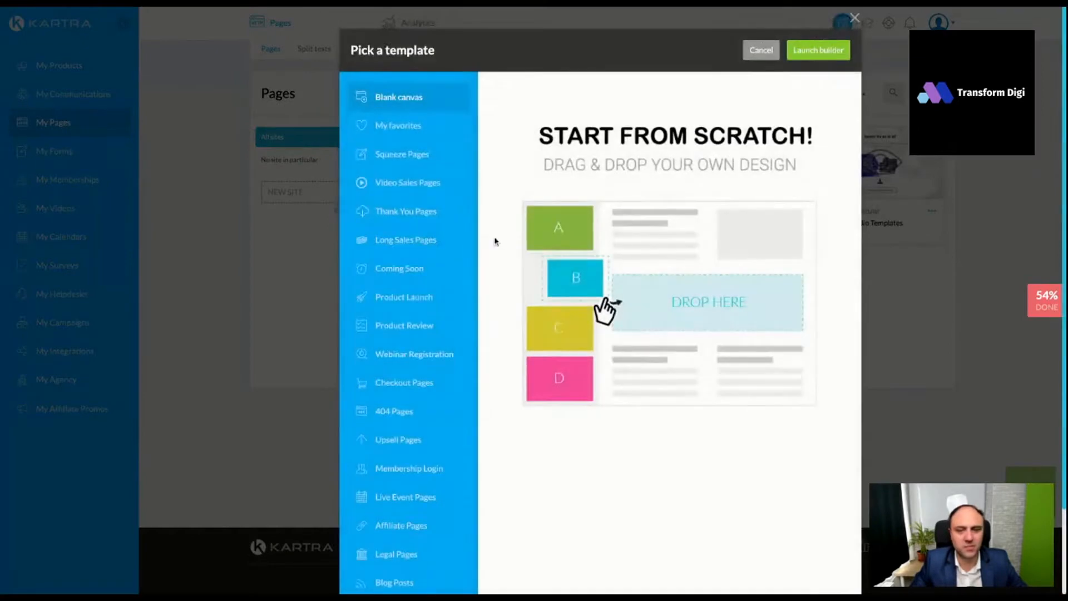
scroll(473, 239, "down", 2)
left_click(435, 284)
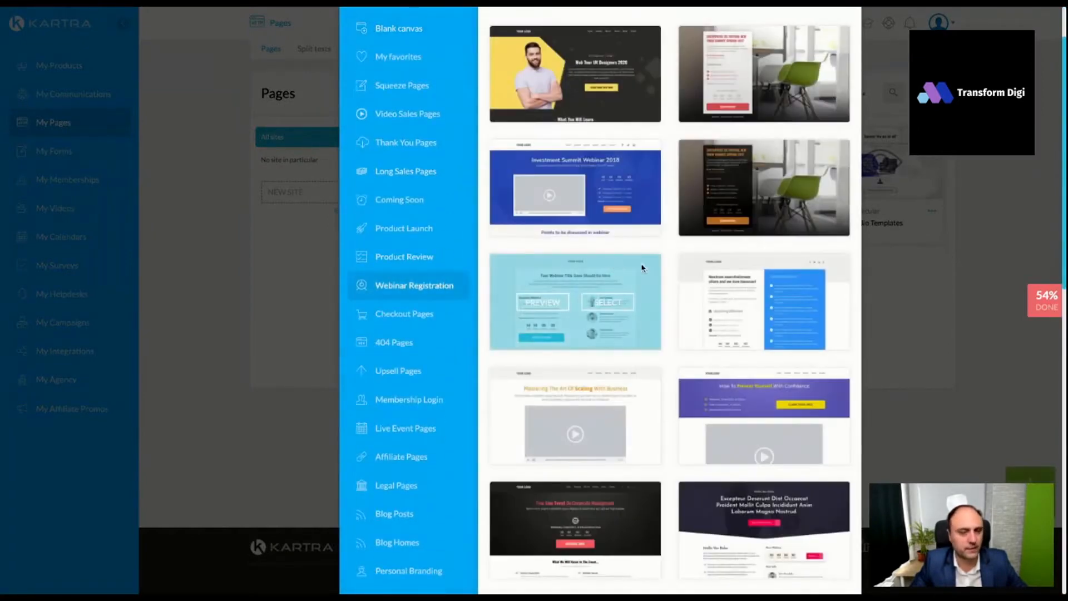
scroll(662, 275, "up", 2)
scroll(664, 259, "down", 10)
scroll(662, 257, "down", 4)
mouse_move(768, 156)
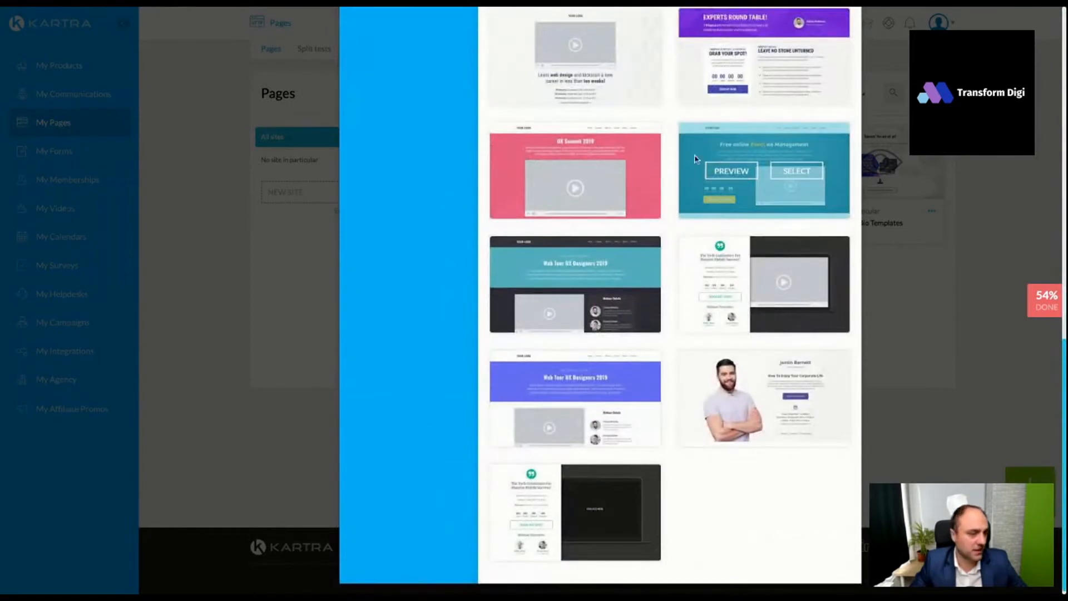
scroll(766, 171, "up", 15)
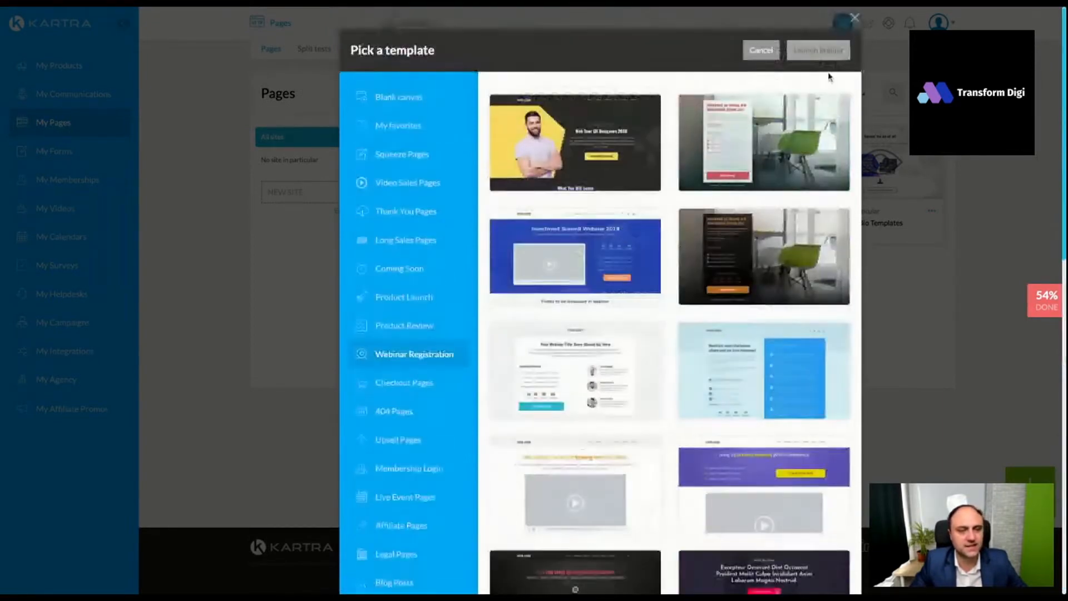
left_click(854, 17)
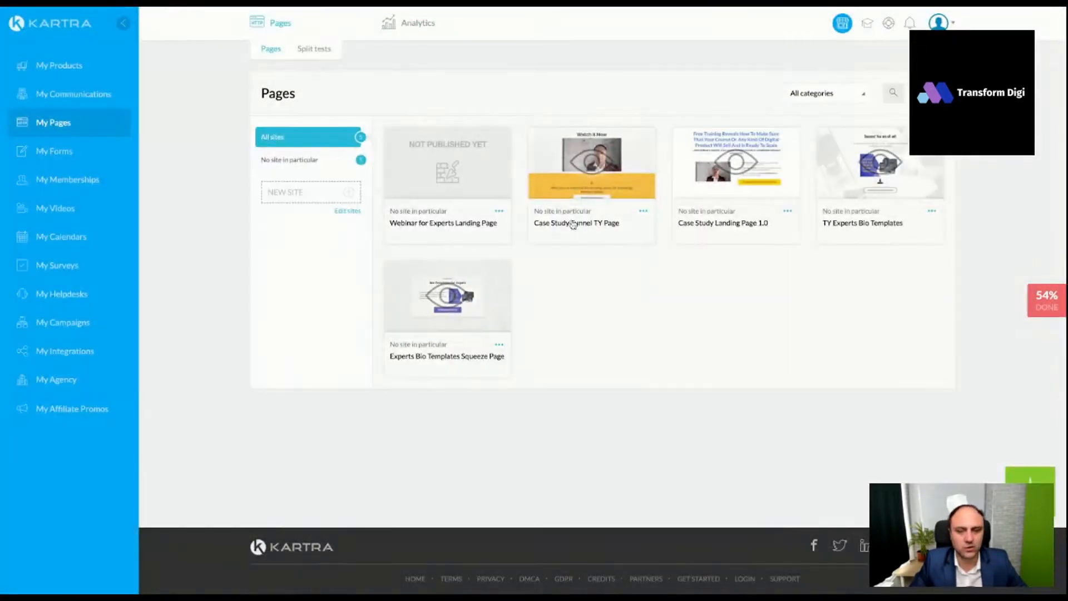
- Open the existing "Webinar for Experts Landing Page" for editing in the page builder
left_click(498, 211)
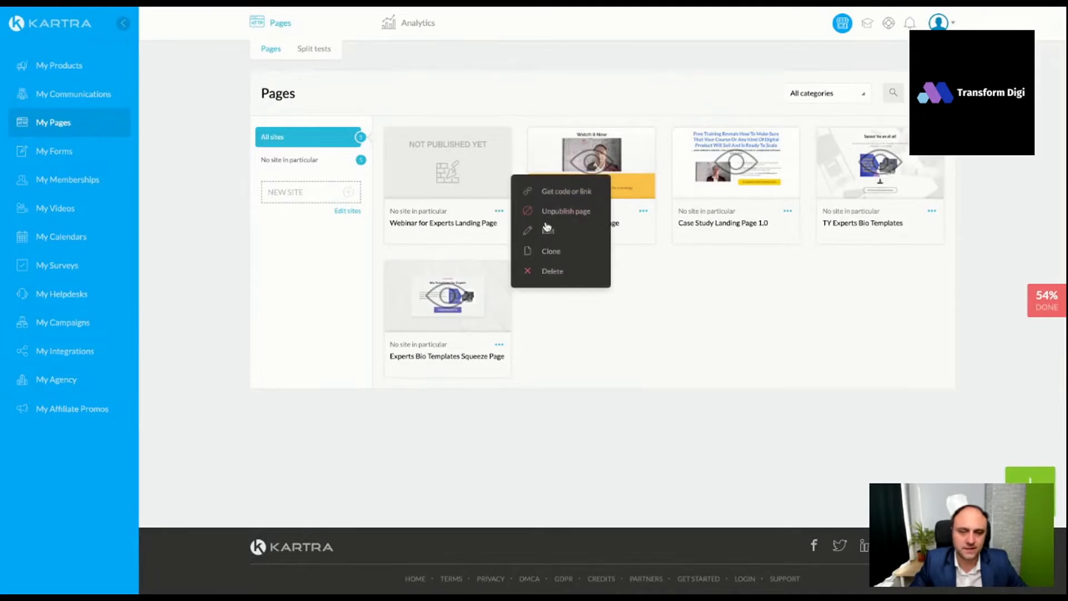
left_click(547, 229)
left_click(701, 55)
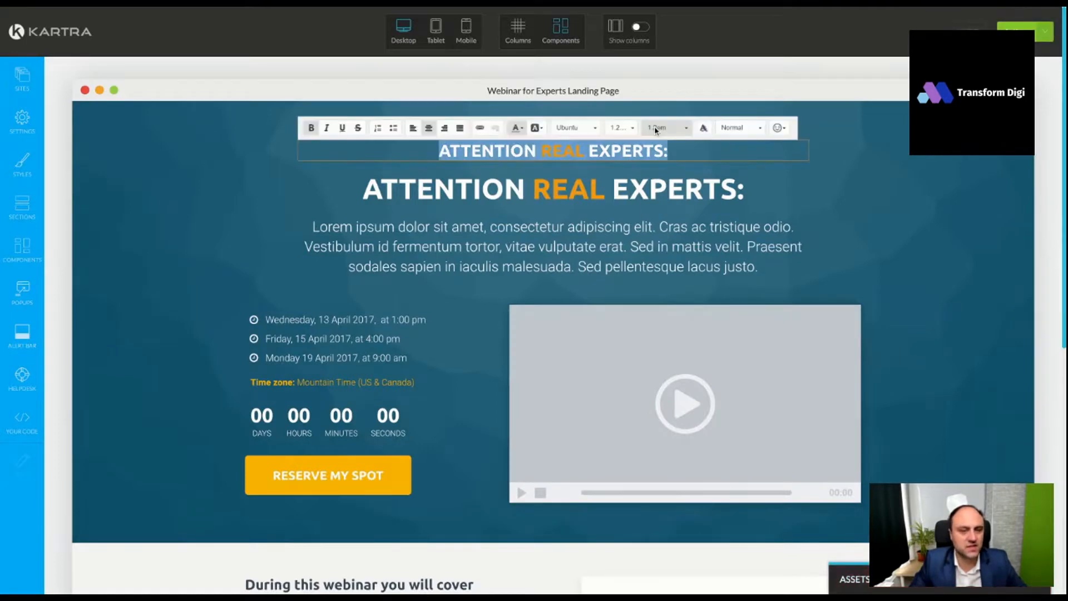
left_click(655, 129)
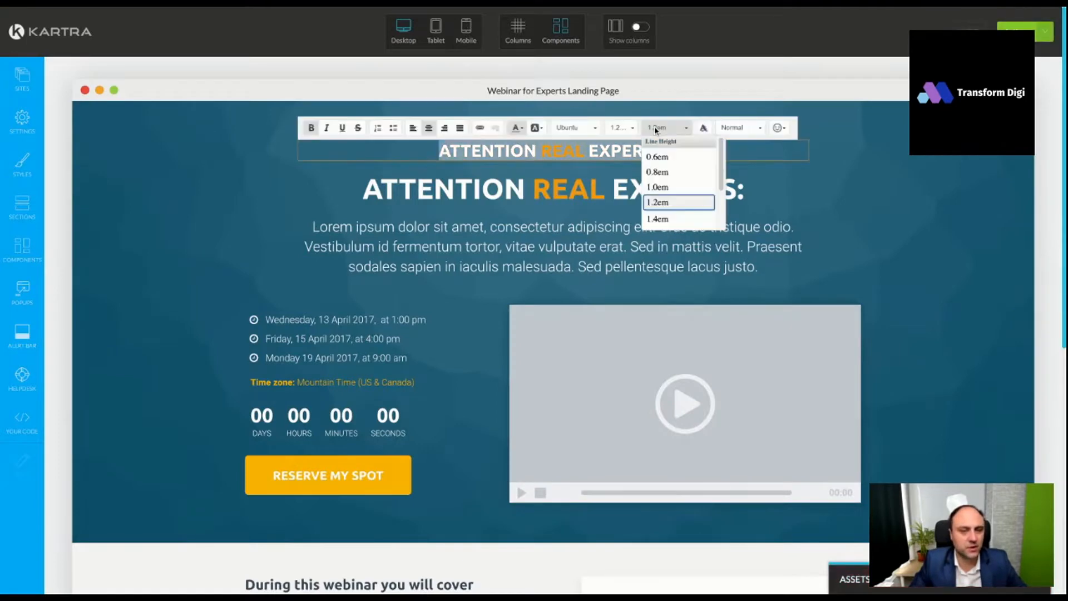
left_click(630, 129)
scroll(634, 177, "down", 2)
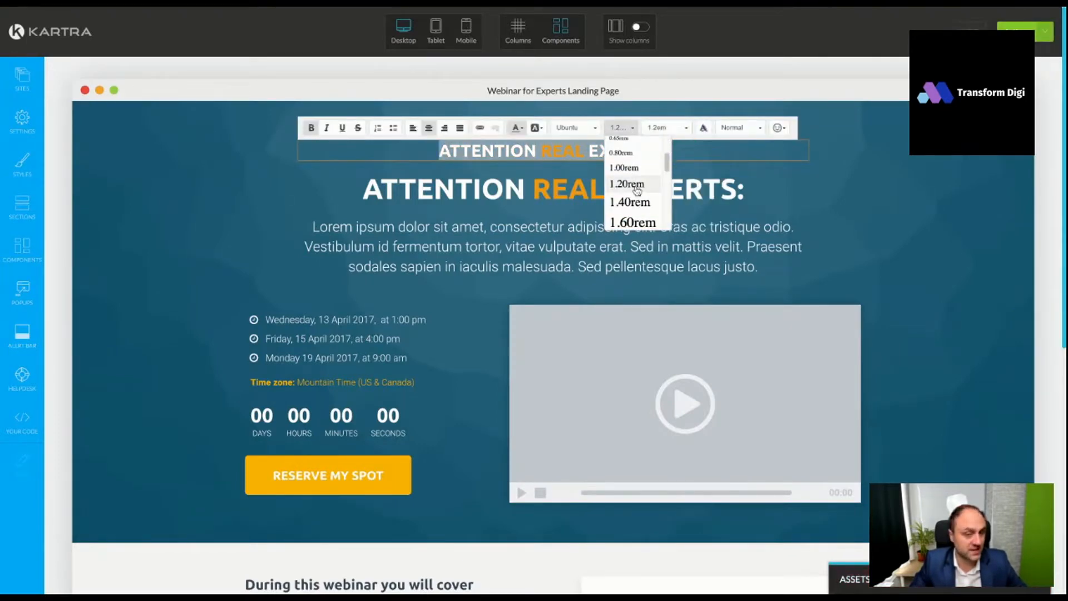
left_click(675, 131)
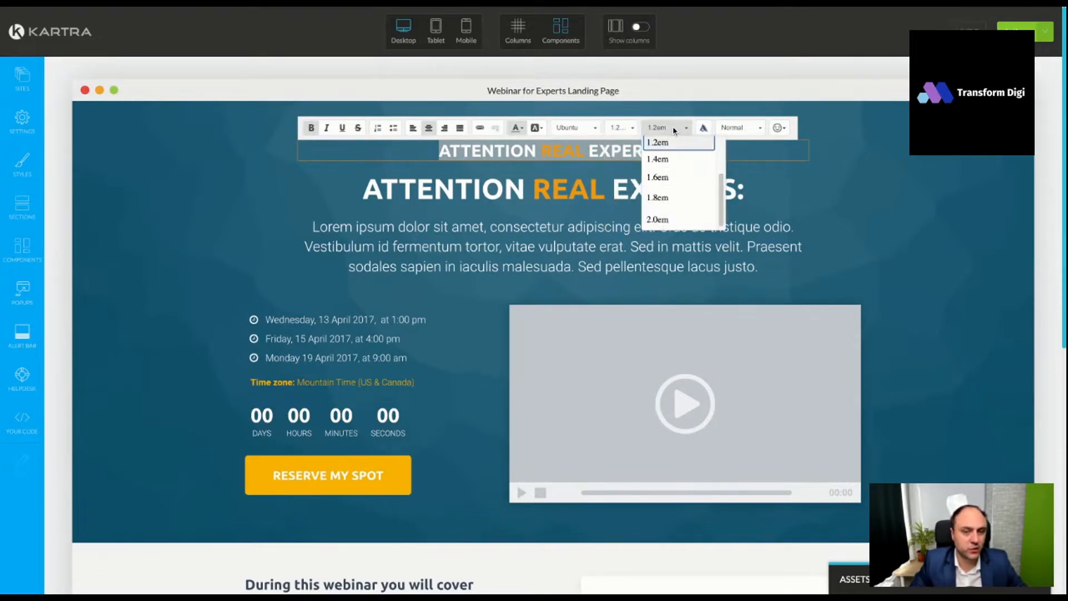
left_click(533, 195)
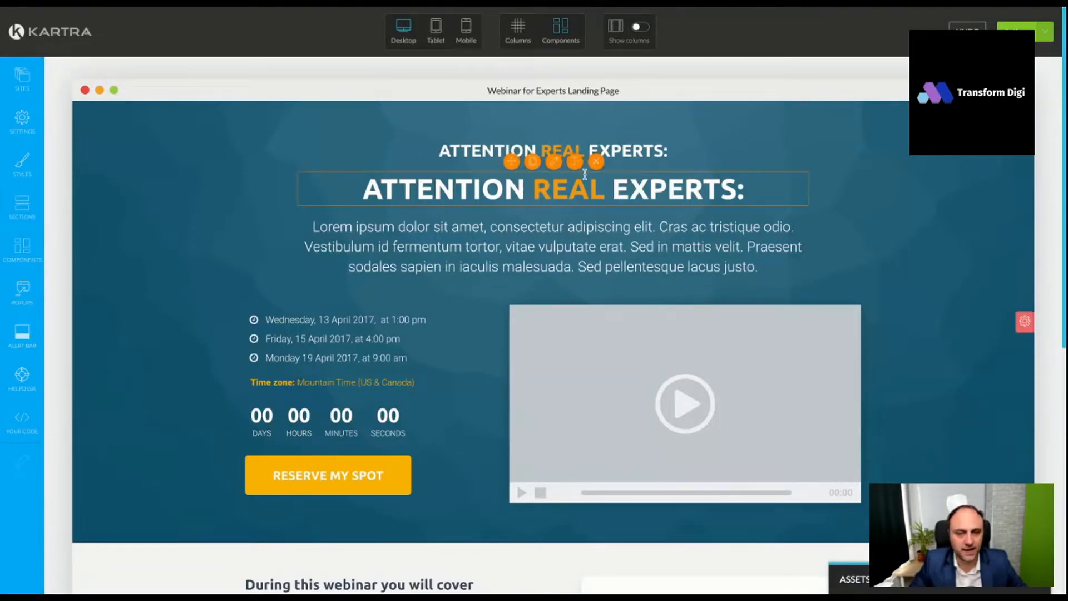
- Replace the second heading with "Exclusive Live Training Reveals How To Actually Become An EdTech Operator And Get Paid For Your Knowledge Online, Day In, Day Out!"
left_click(567, 185)
double_click(567, 186)
key("ctrl+a")
type("Exclusive Live Training Reveals How To Actually Become An EdTech Operator And Get Paid For Your Knowledge Online, Day In, Day Out!")
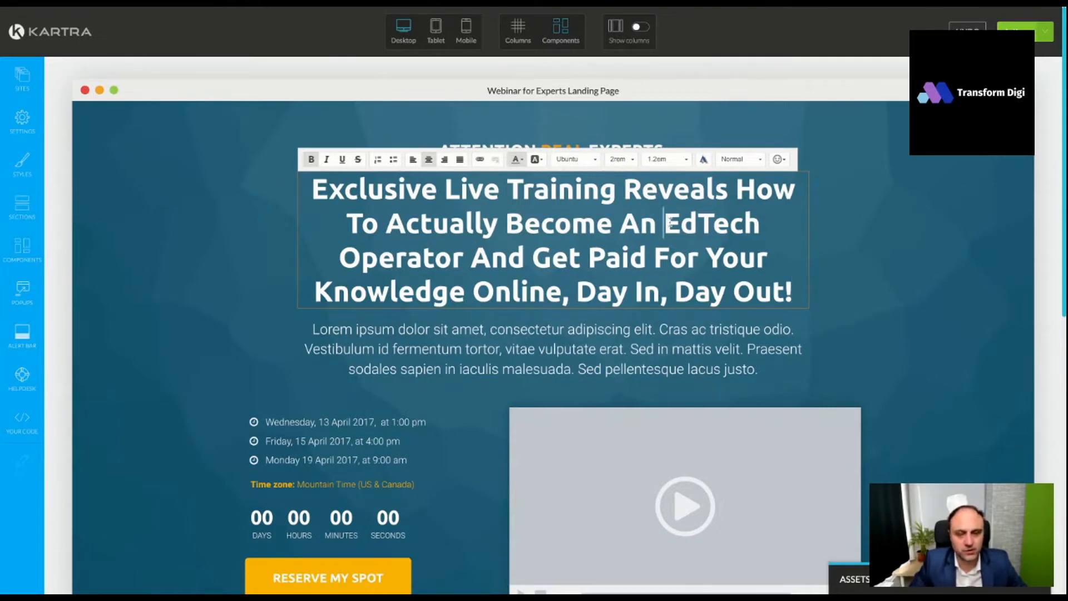
- Give the words "EdTech Operator" in the main headline an orange background colour
left_click_drag(668, 223, 462, 262)
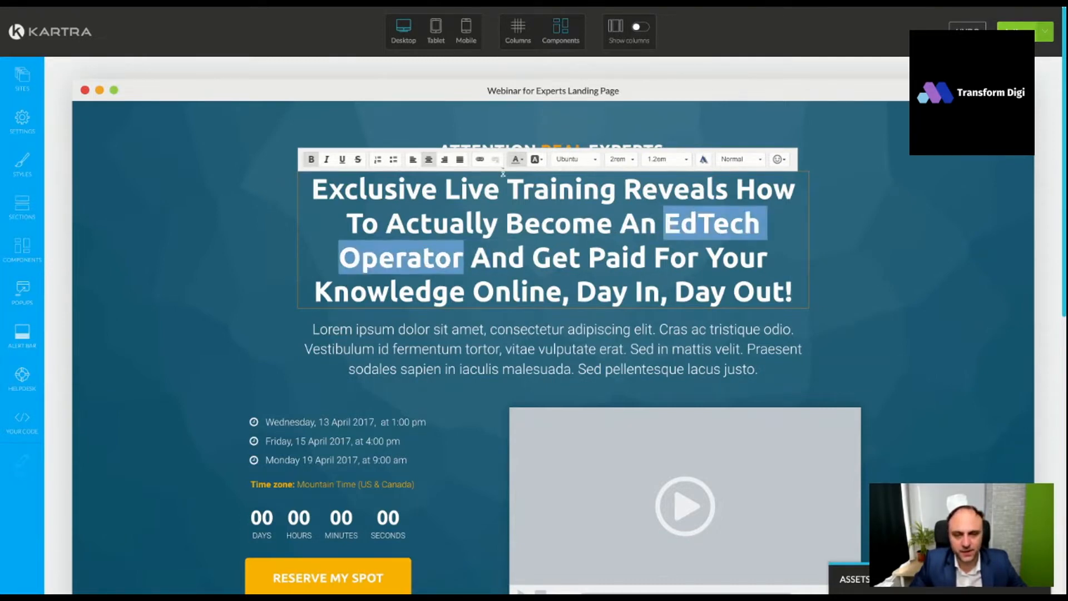
left_click(537, 160)
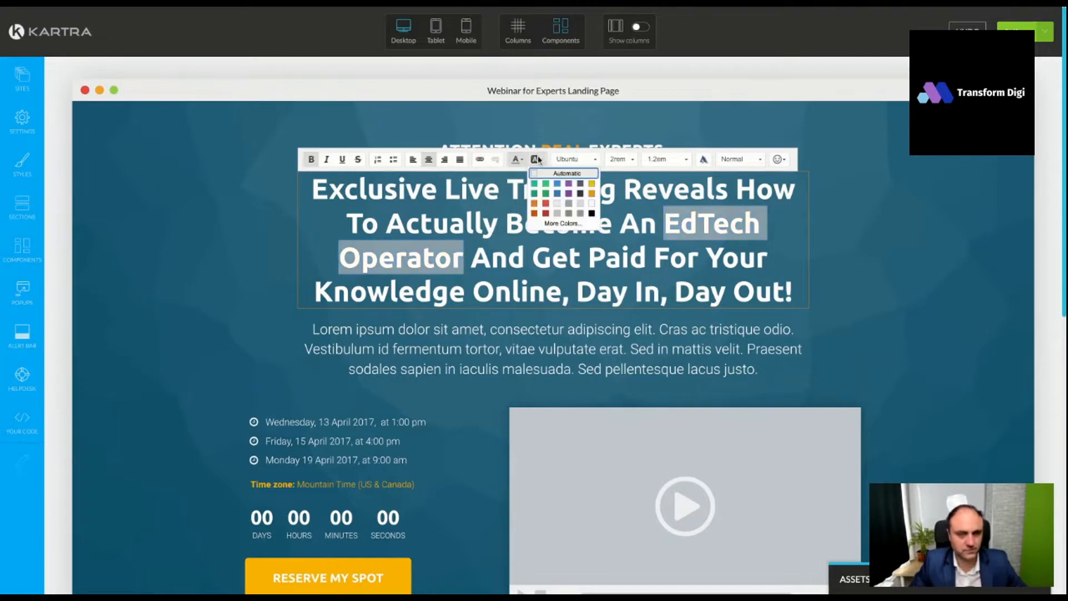
left_click(592, 199)
left_click(542, 245)
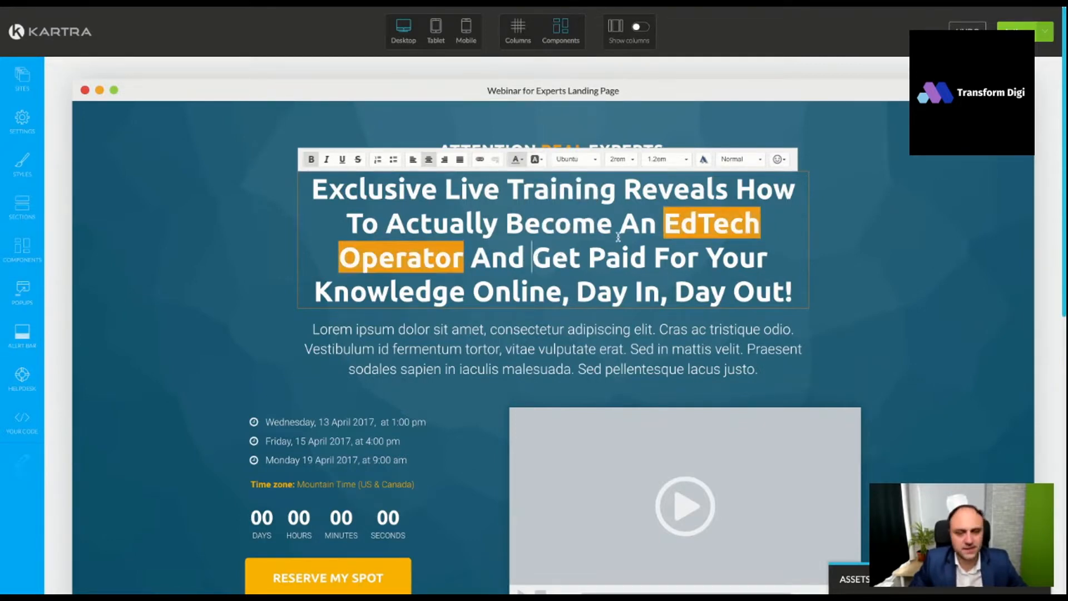
- Set the font size of the whole main headline to 1.80rem
triple_click(317, 189)
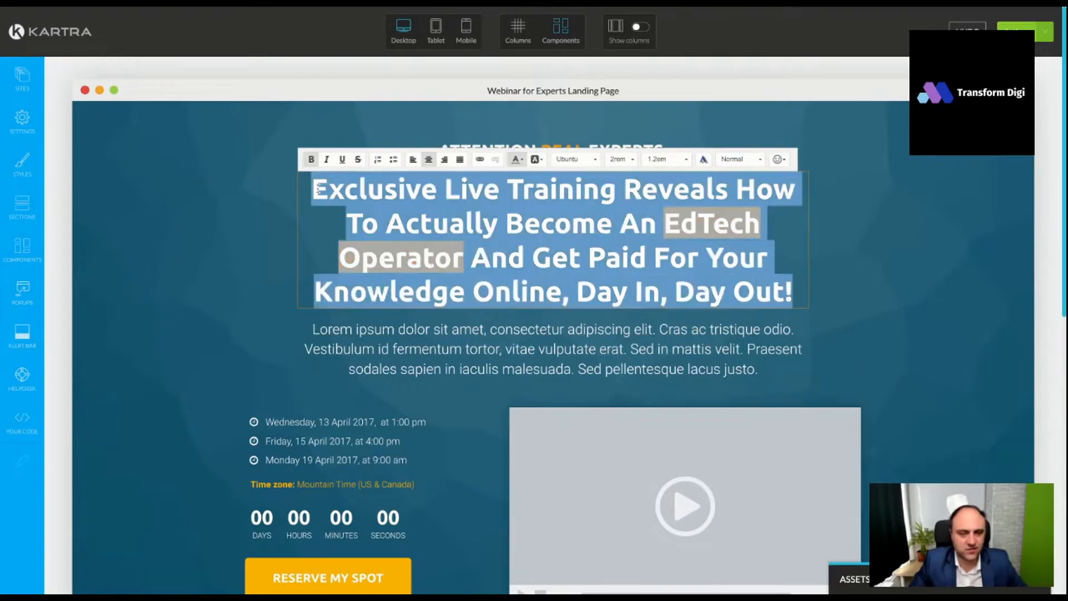
left_click(620, 159)
scroll(632, 223, "down", 2)
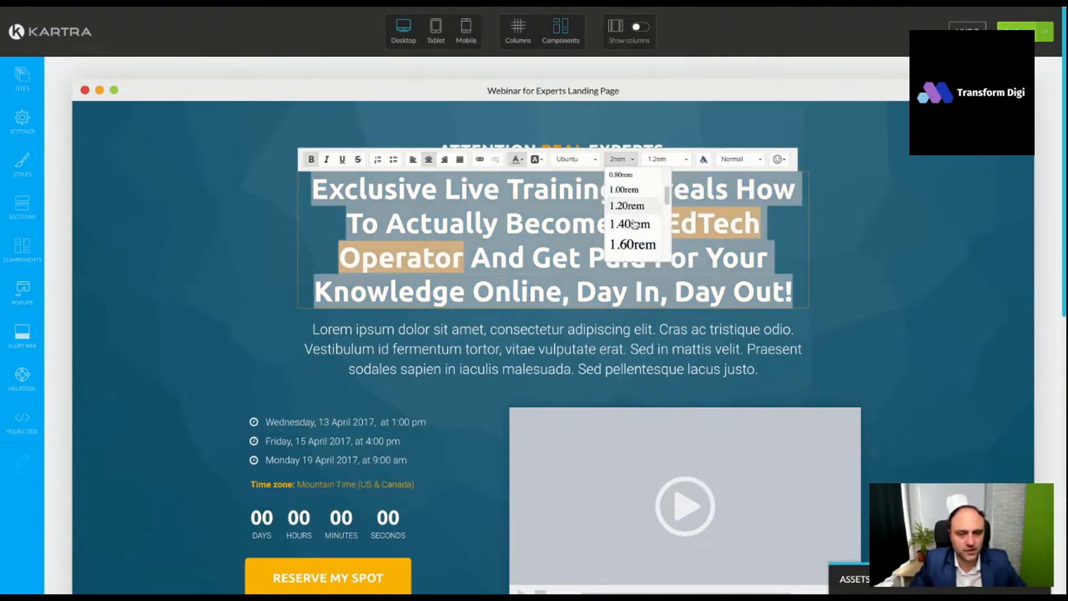
left_click(634, 234)
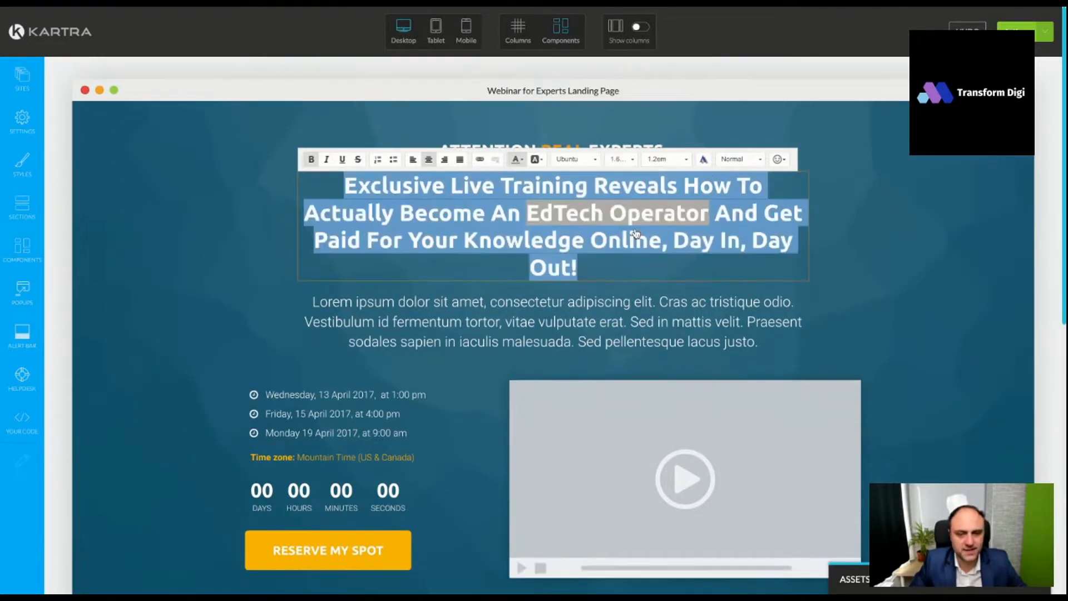
left_click(625, 159)
scroll(634, 230, "down", 3)
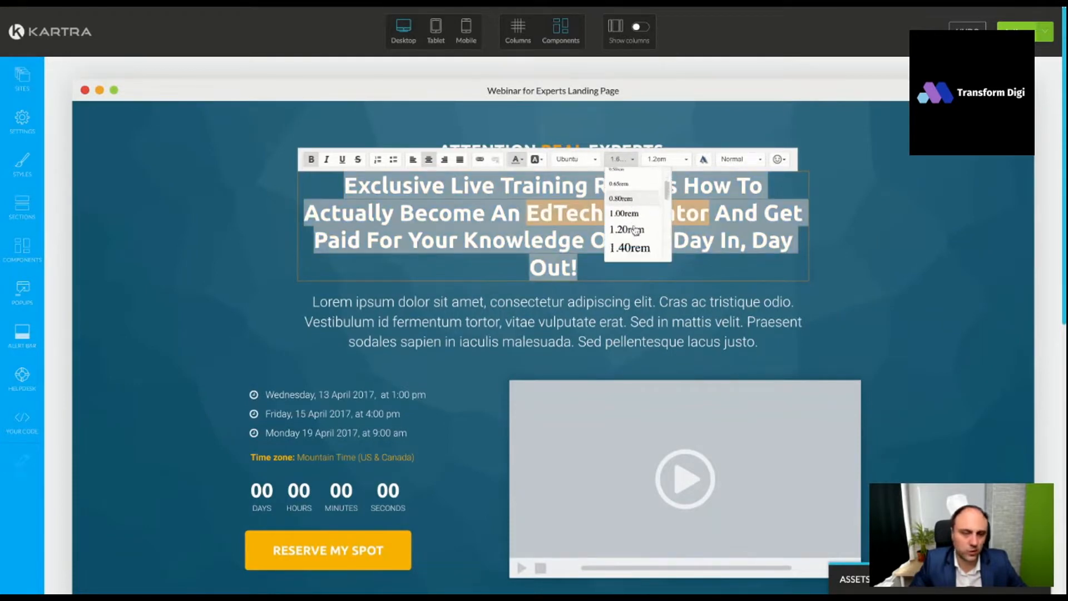
left_click(632, 242)
left_click(865, 306)
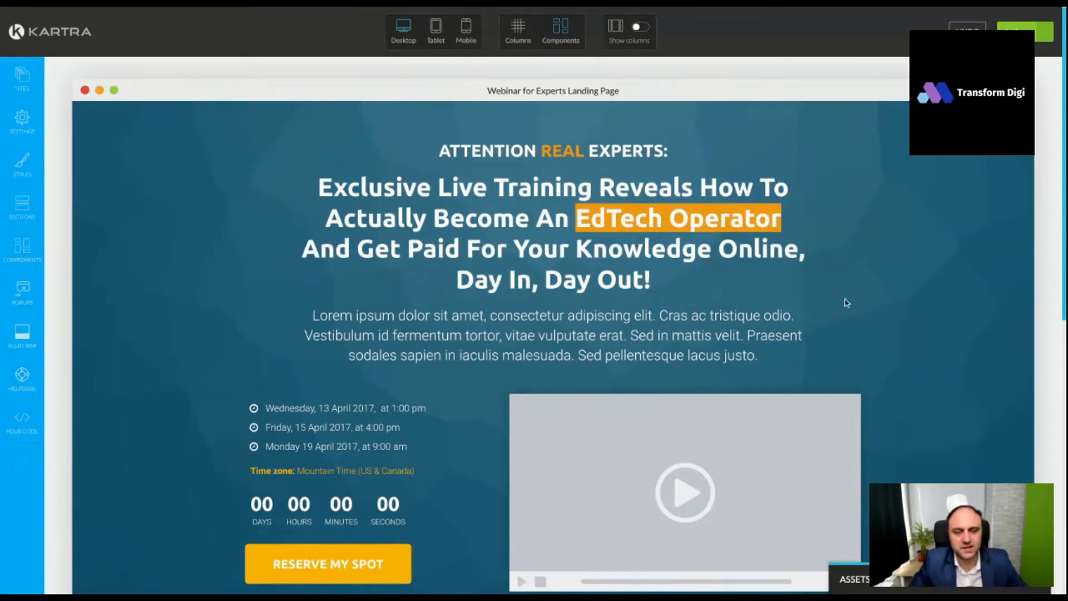
- Give the words "Live Training" in the main headline the same orange background colour
left_click(514, 216)
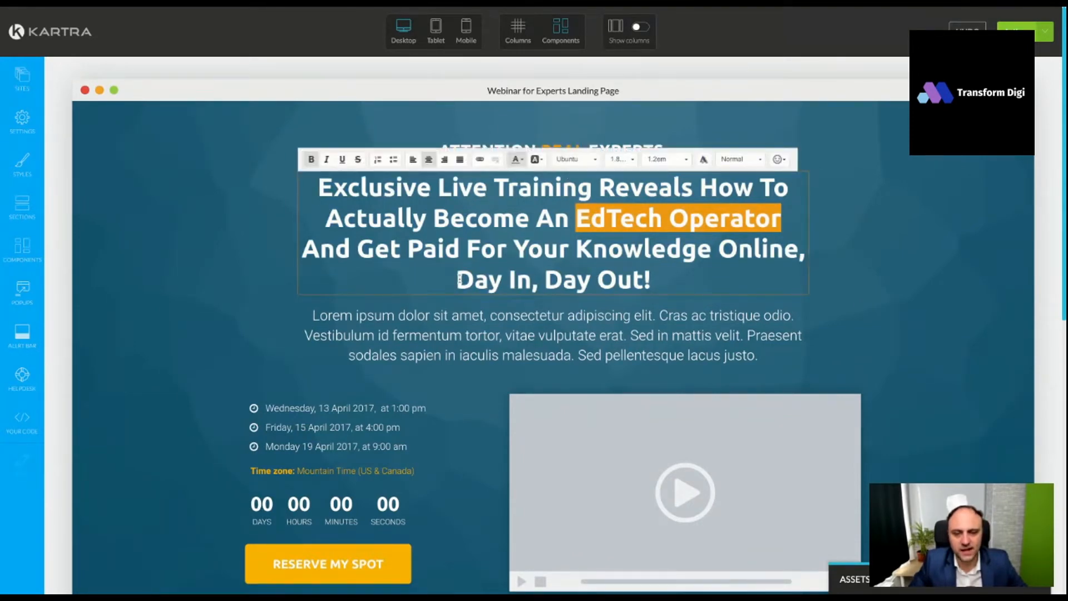
left_click_drag(437, 188, 588, 188)
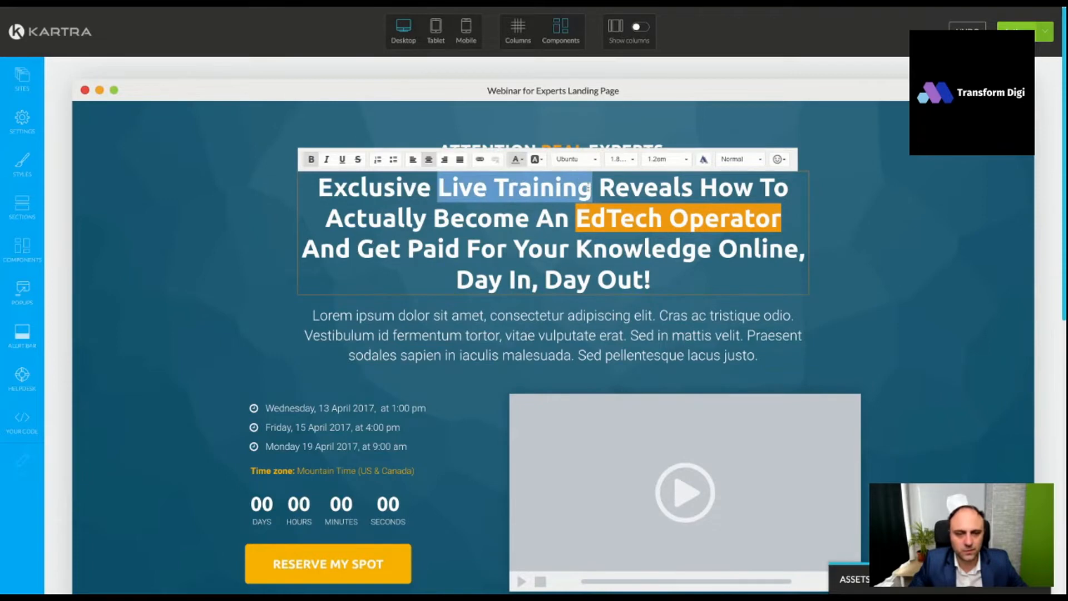
left_click(534, 160)
left_click(592, 193)
left_click(549, 282)
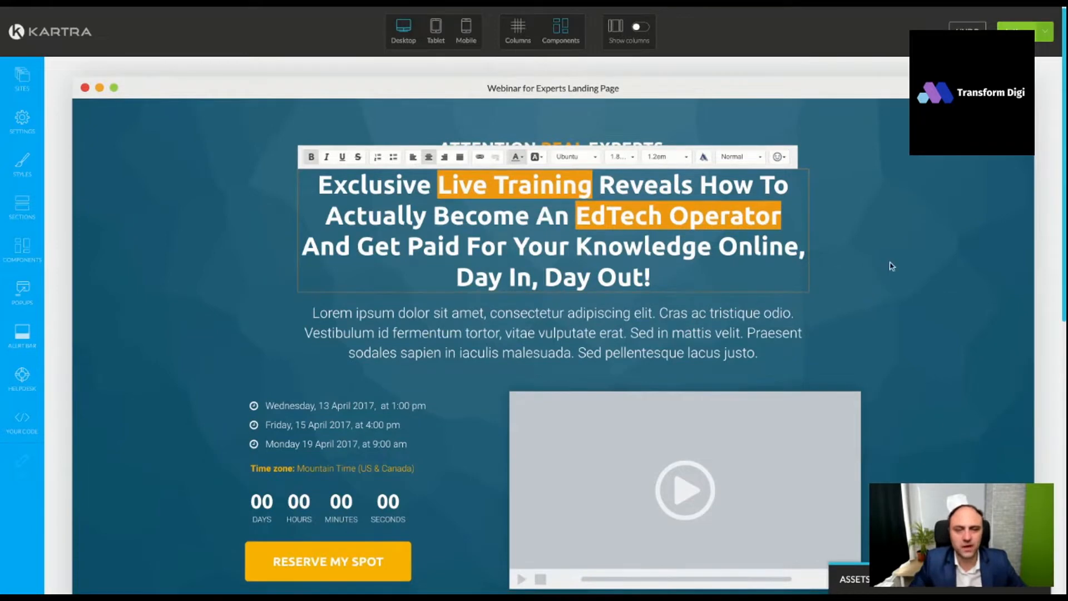
left_click(432, 10)
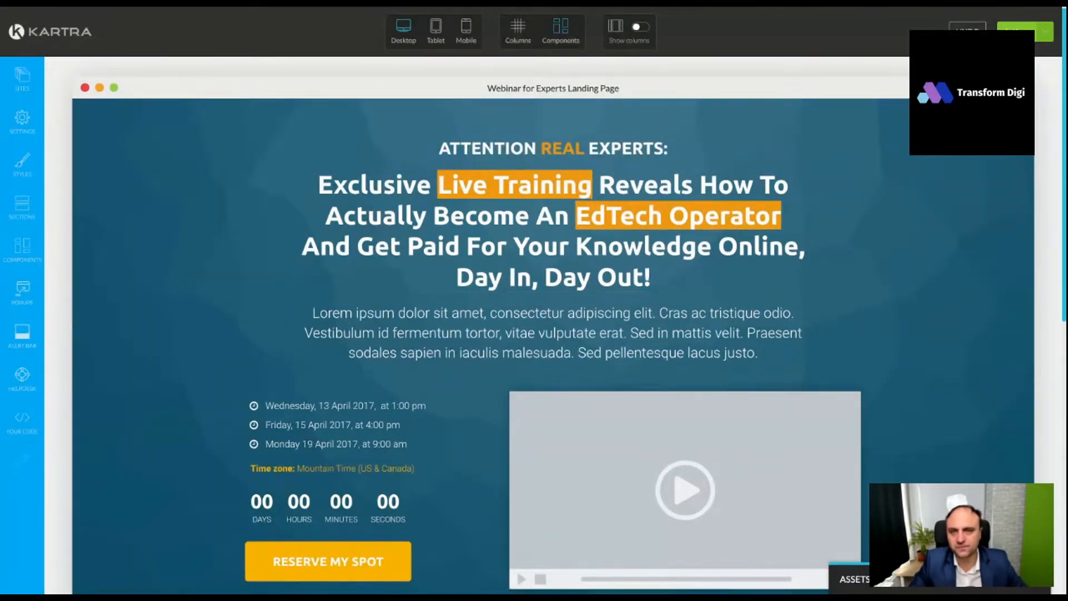
- Replace the placeholder paragraph below the headline with "...Even if this is your first rode", pasted without its source formatting
left_click(553, 317)
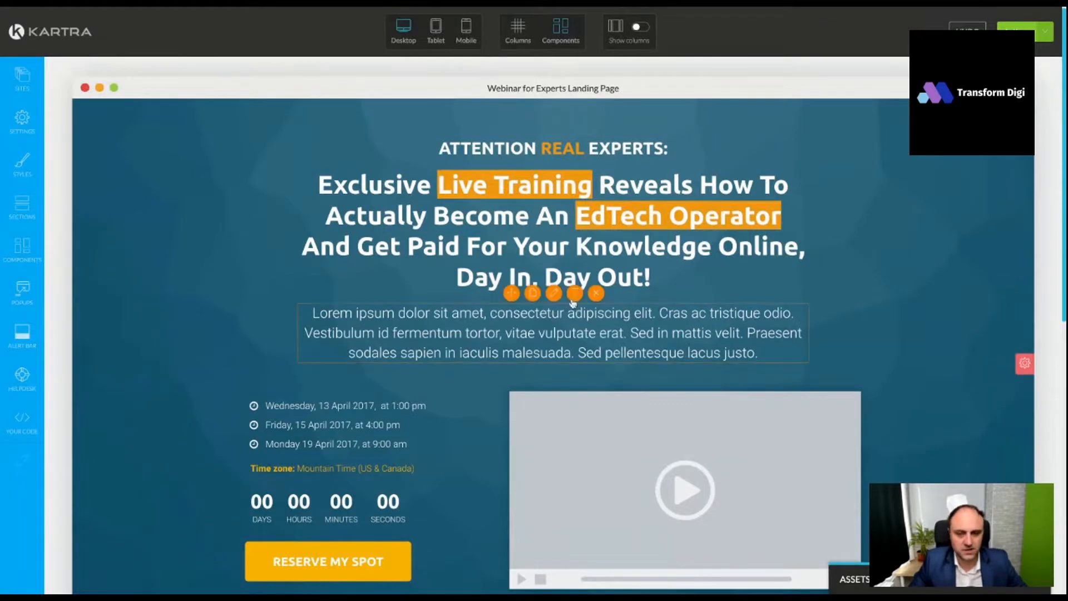
key("ctrl+a")
type("...Even if this is your first rodeo")
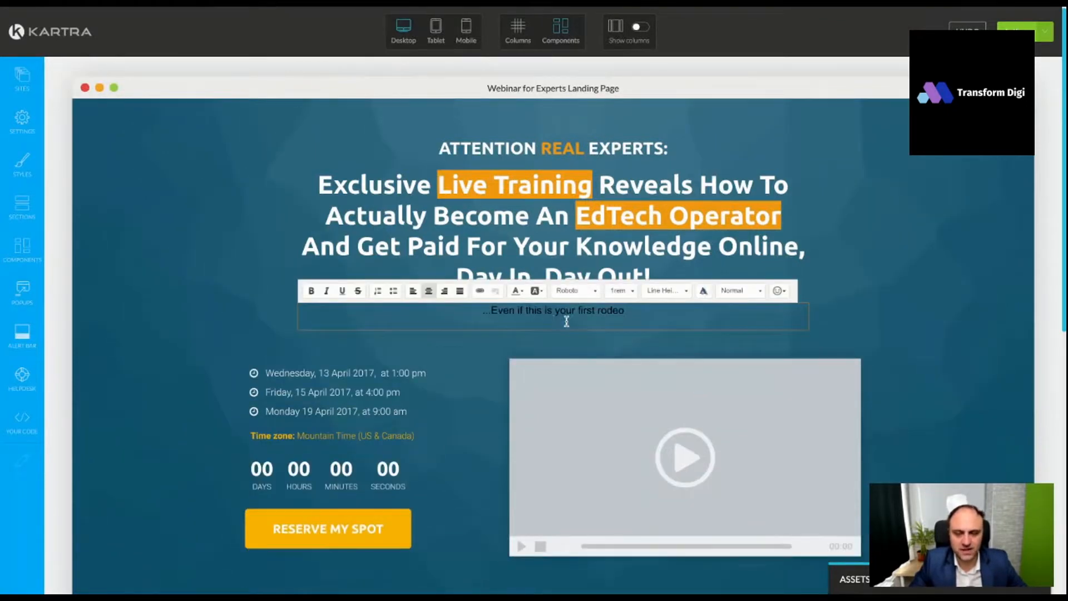
key("ctrl+z")
type("...Even if this is your first rodeo")
key("BackSpace")
key("BackSpace")
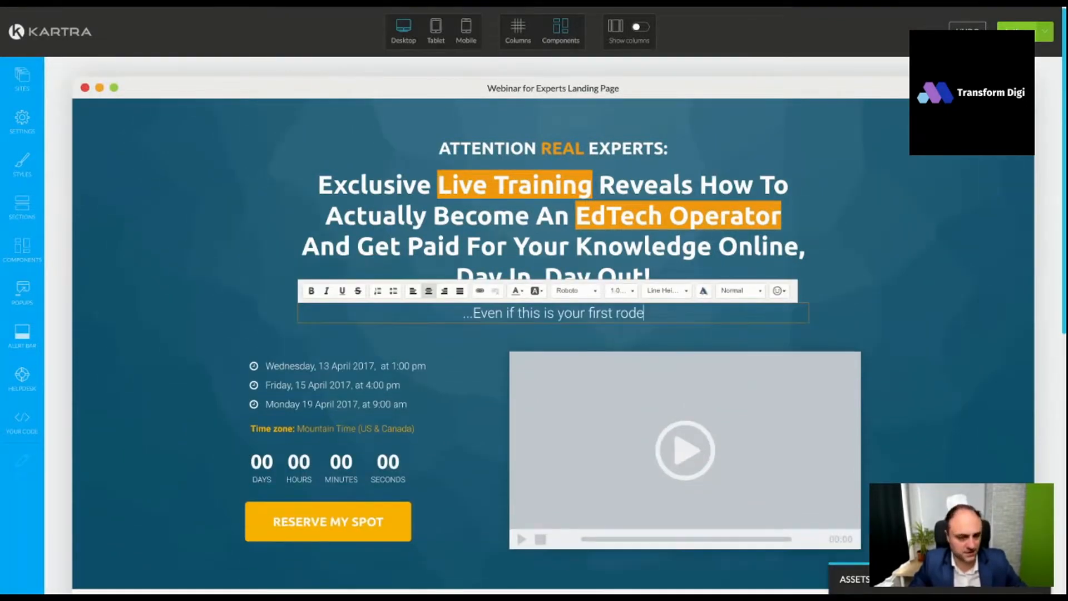
- Set the font size of the subheadline below the main headline to 1.20rem
key("ctrl+a")
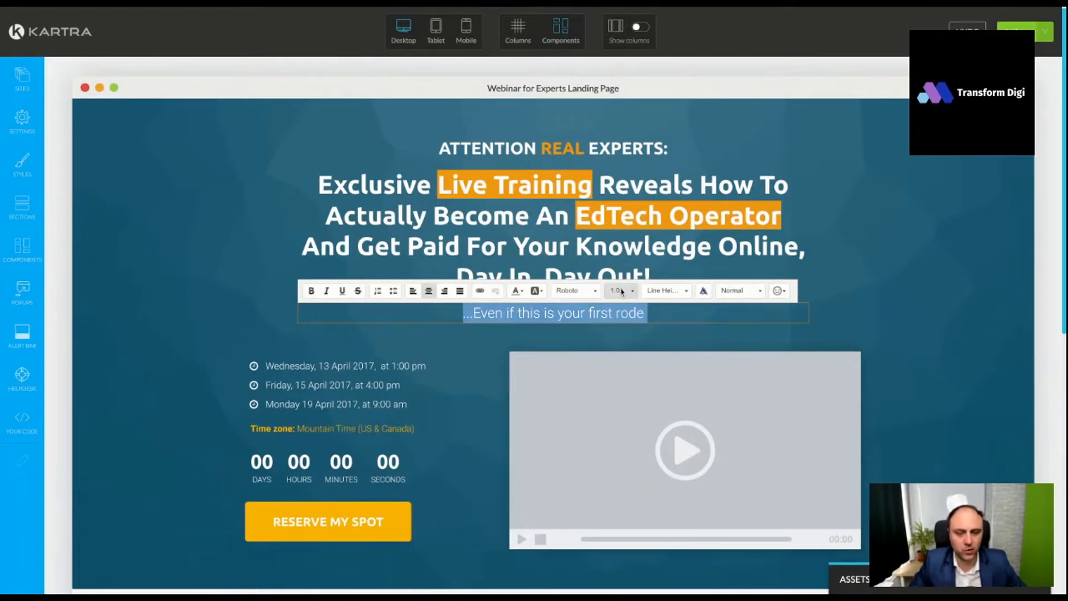
left_click(621, 292)
scroll(633, 346, "down", 1)
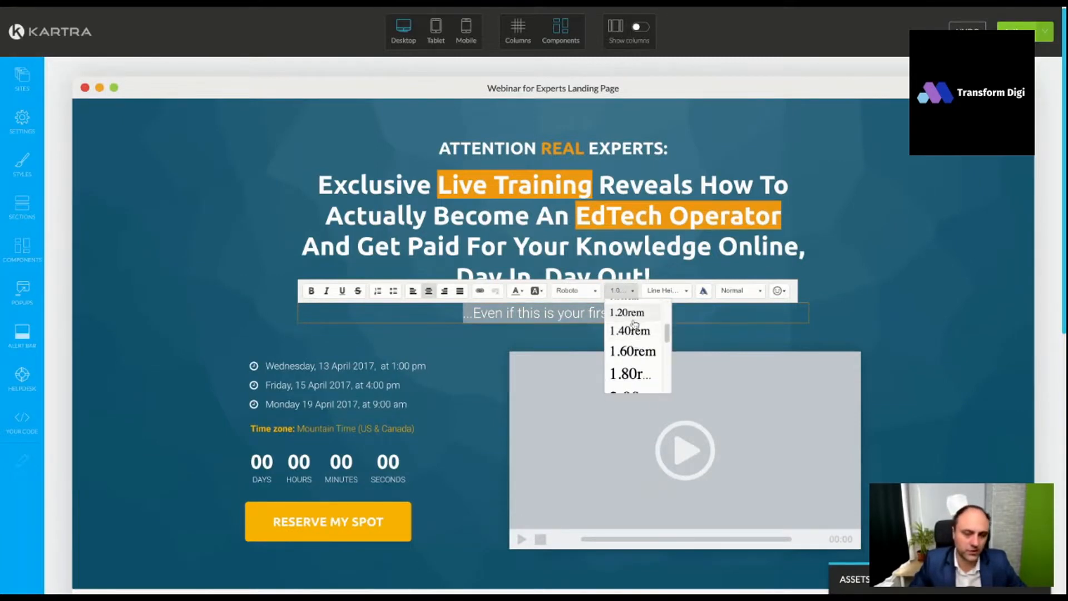
left_click(634, 333)
left_click(832, 335)
scroll(937, 333, "down", 1)
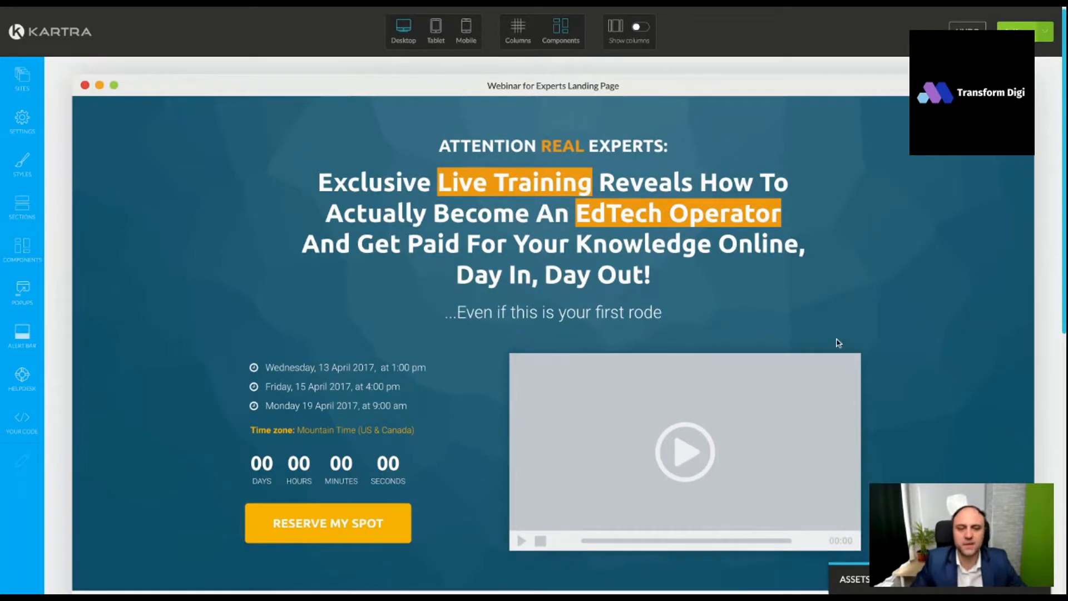
- Italicize the entire "...Even if this is your first rode" subheadline
mouse_move(606, 312)
left_click(579, 300)
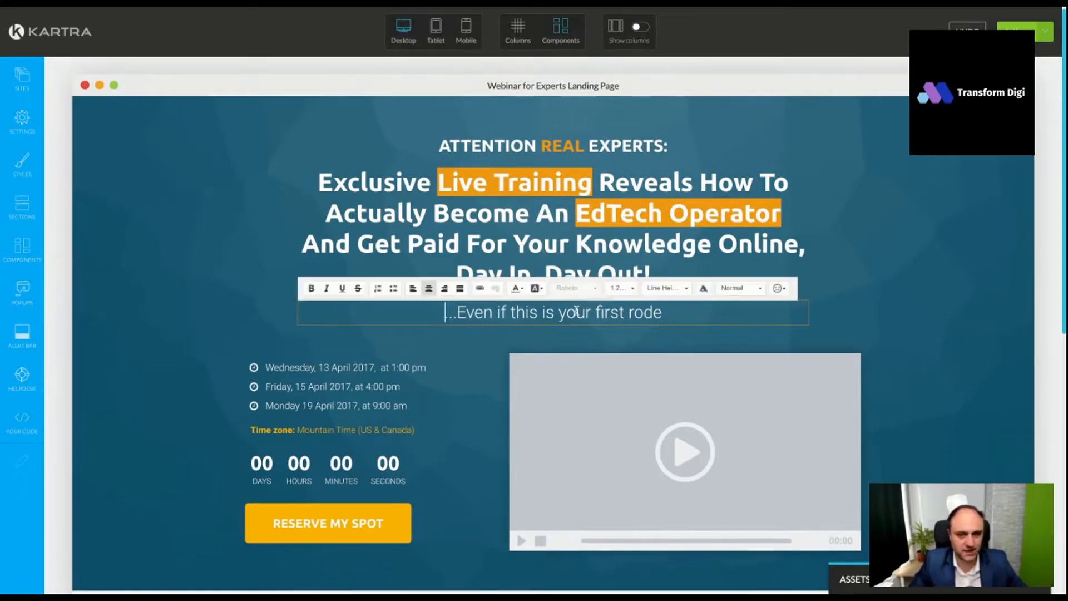
triple_click(573, 314)
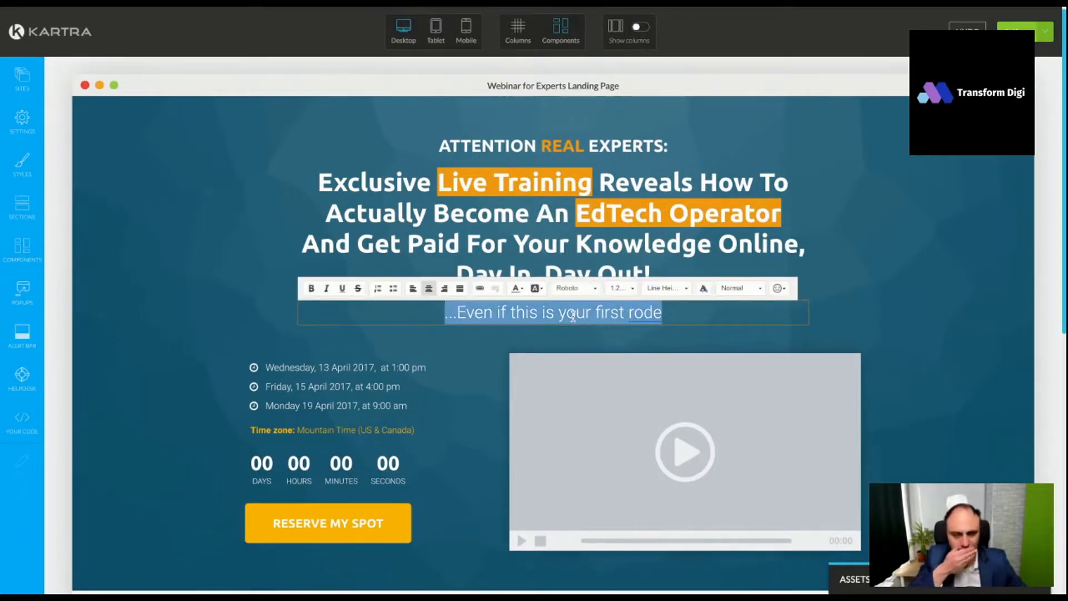
left_click(328, 289)
left_click(927, 353)
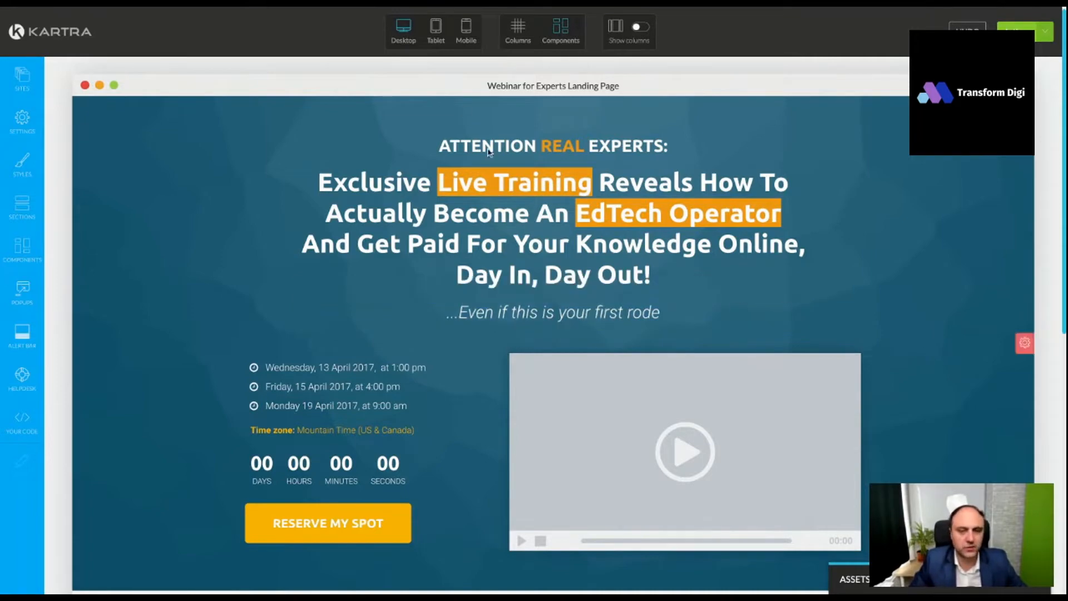
scroll(865, 255, "down", 1)
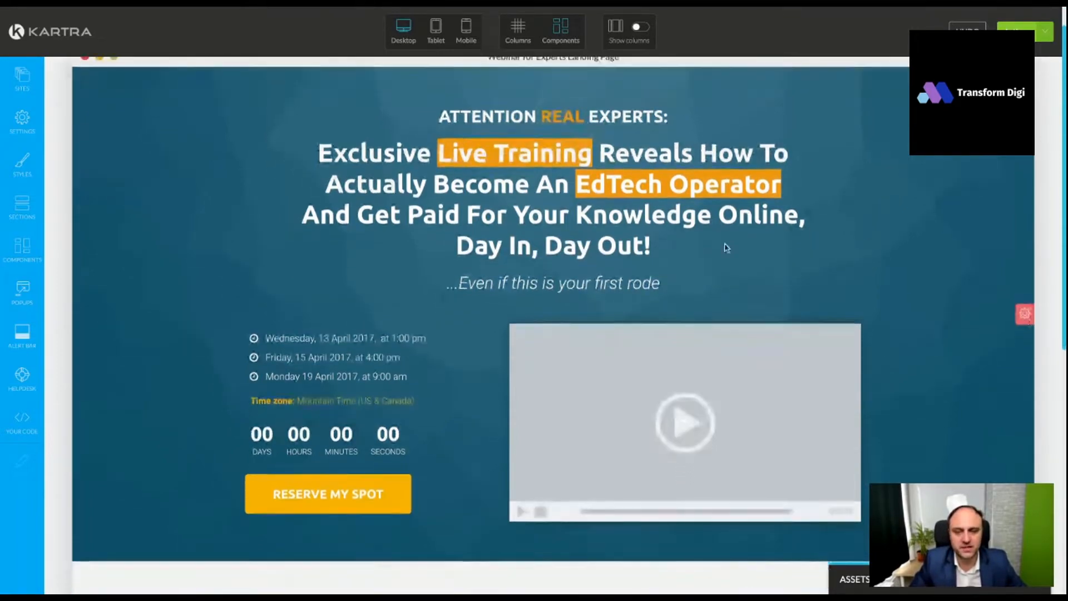
- Insert a row of two 50% columns above the "During this webinar you will cover" section
scroll(490, 272, "up", 1)
scroll(503, 84, "down", 1)
scroll(556, 167, "up", 1)
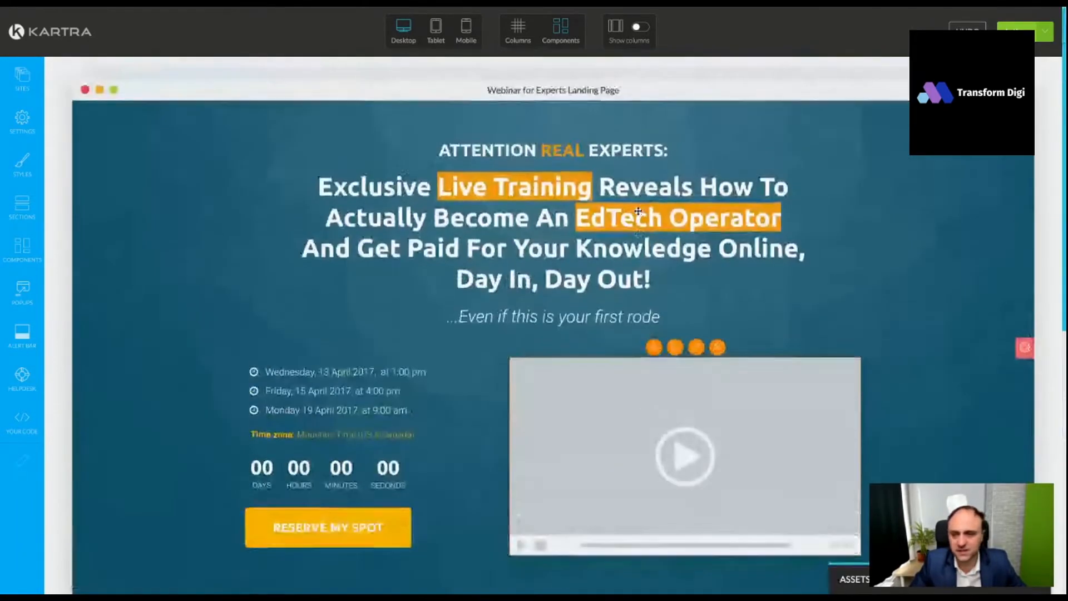
scroll(607, 227, "down", 5)
scroll(594, 238, "down", 2)
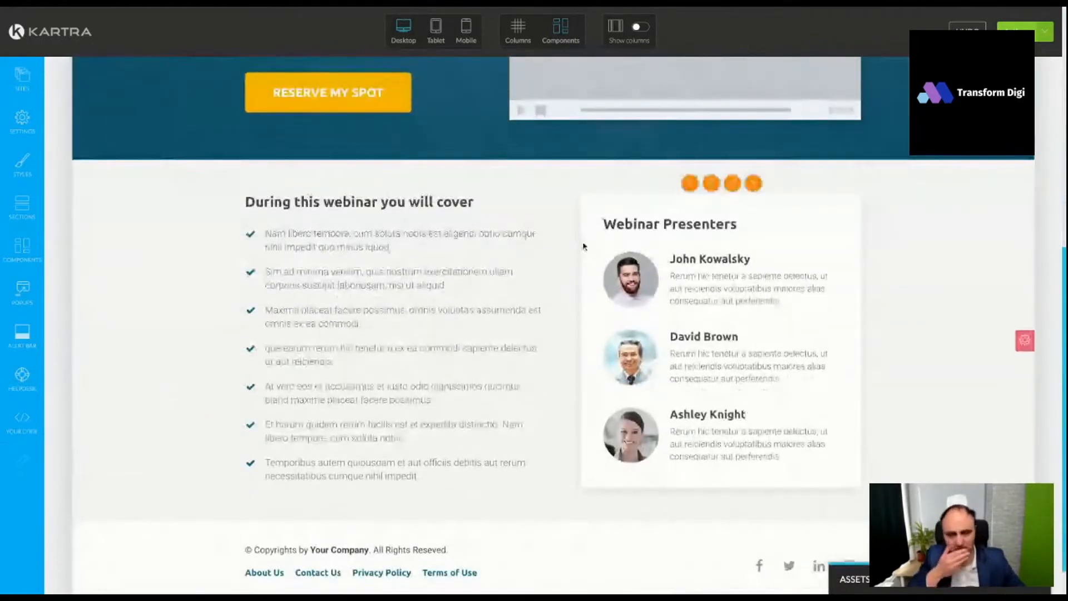
left_click(33, 256)
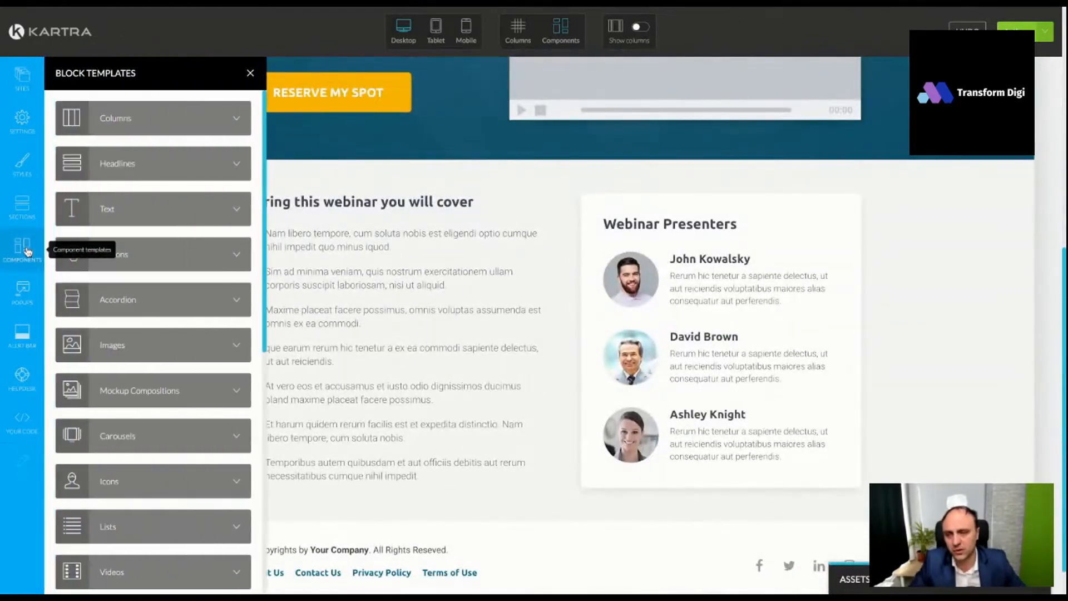
left_click(133, 128)
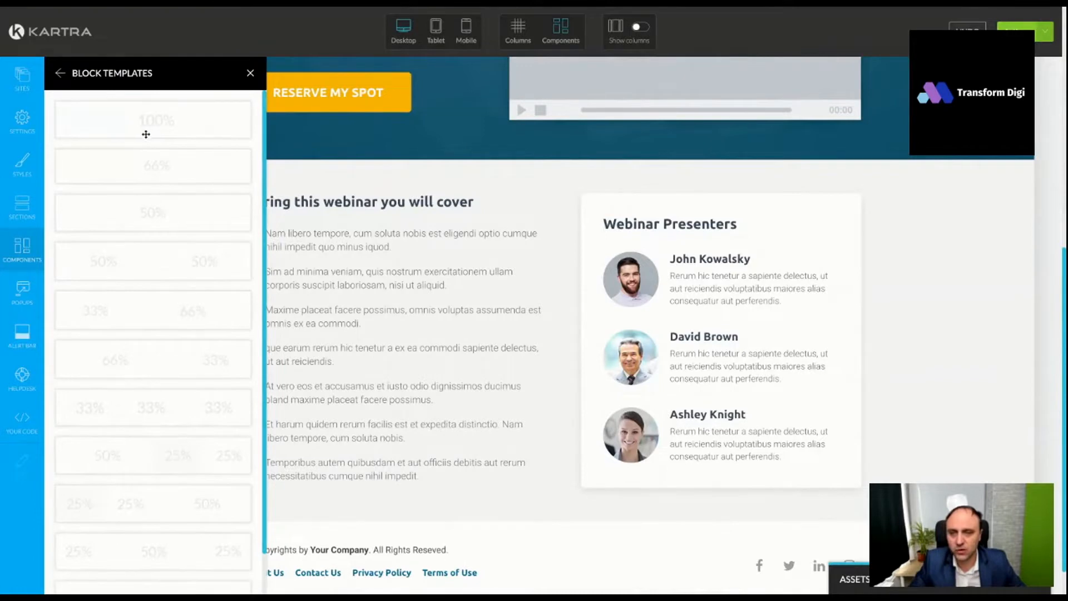
left_click_drag(146, 262, 445, 252)
scroll(186, 250, "down", 1)
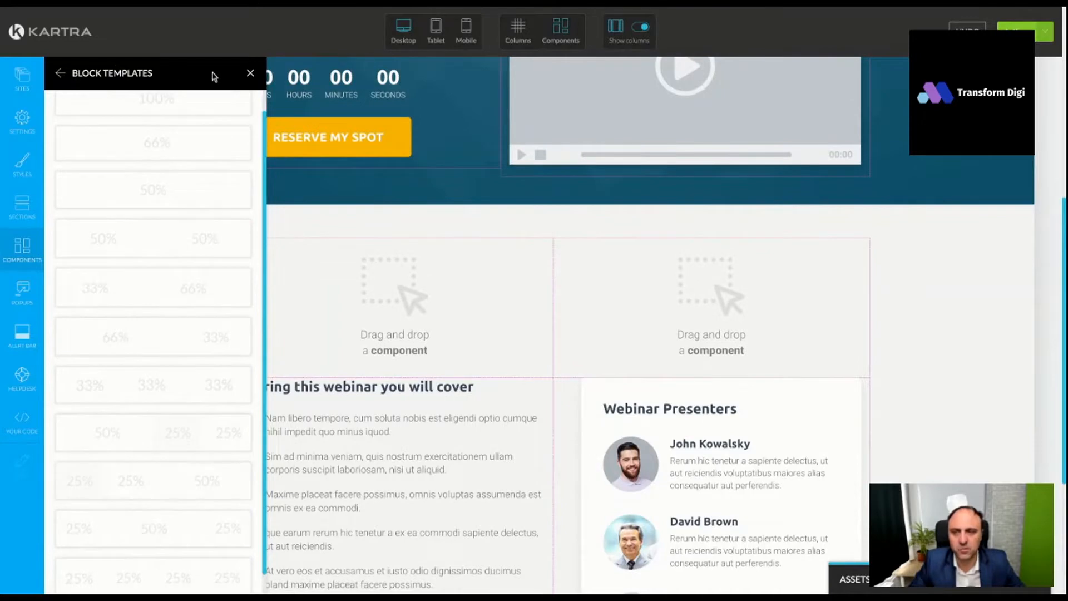
left_click(250, 73)
- Resize the columns holding the webinar dates and the video placeholder to 50% width each
scroll(562, 326, "up", 6)
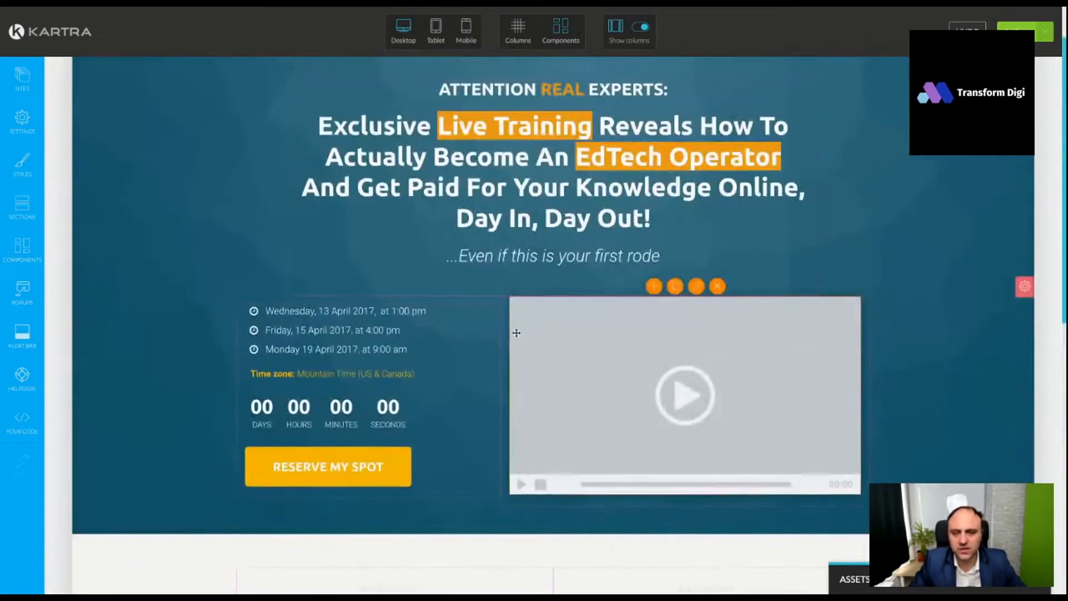
left_click(517, 33)
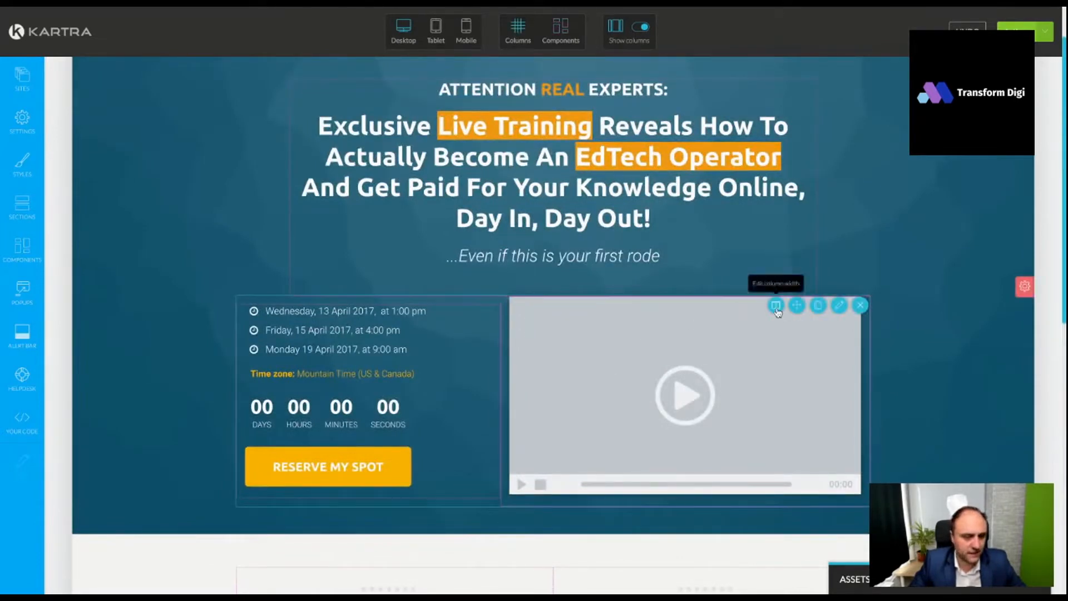
left_click(777, 308)
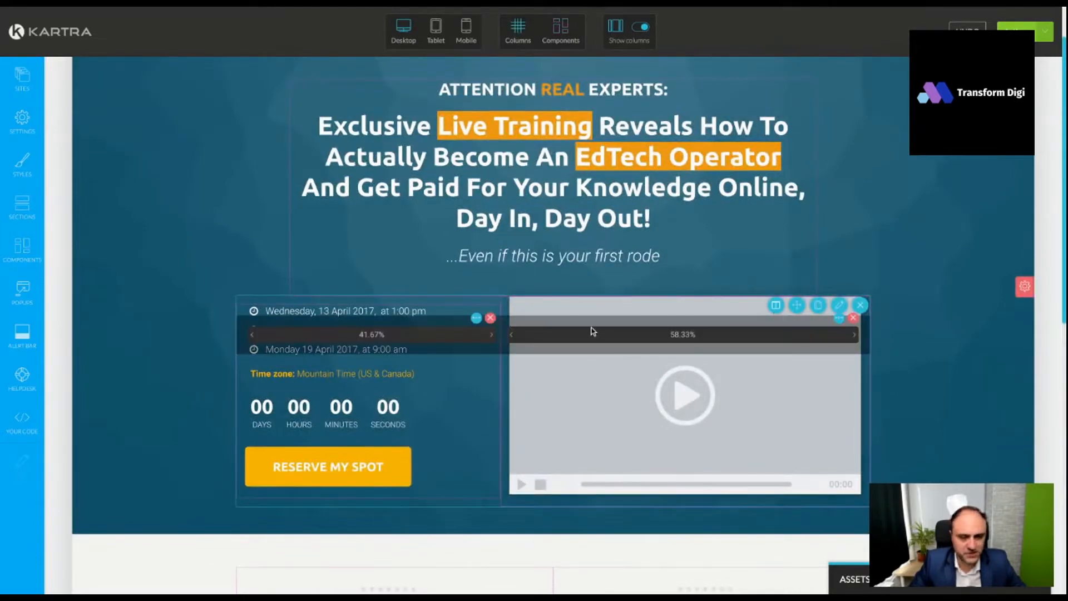
left_click(508, 336)
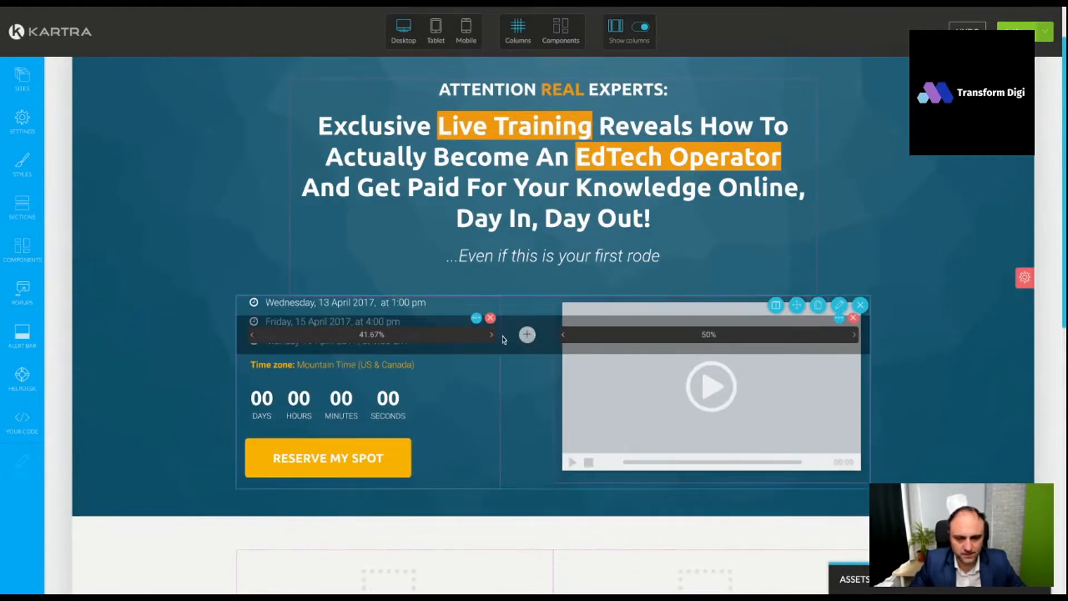
left_click(494, 335)
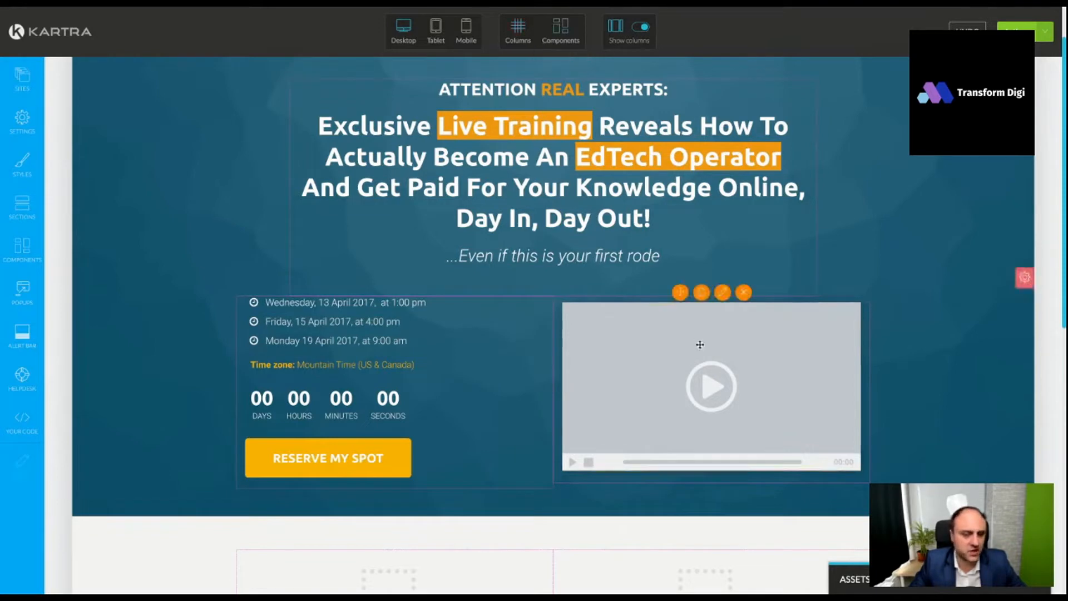
- Add an image component below the video placeholder in the hero section and delete the video placeholder
left_click(723, 294)
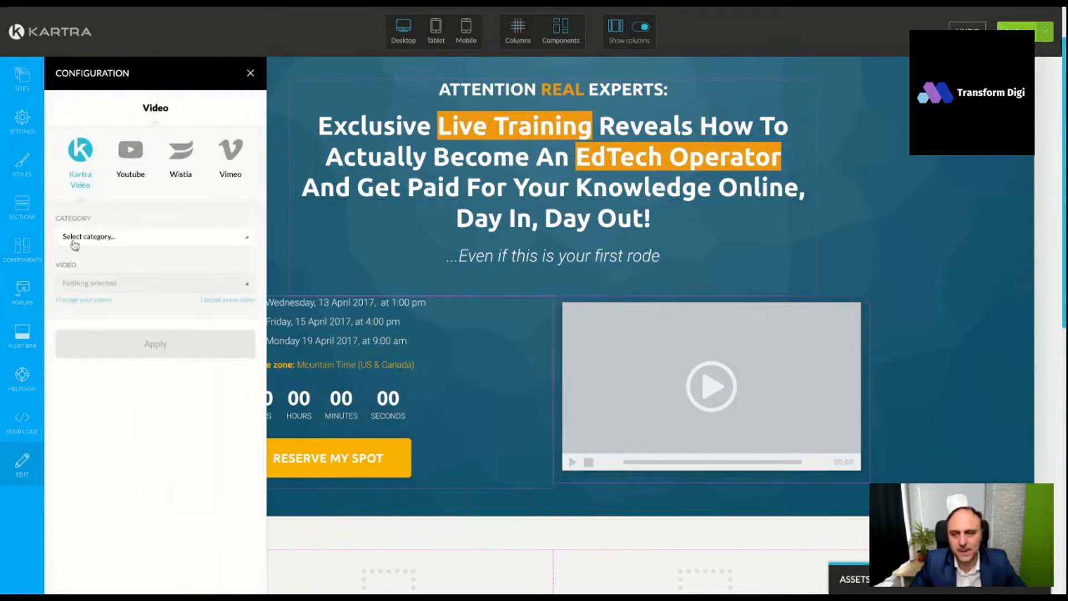
left_click(250, 73)
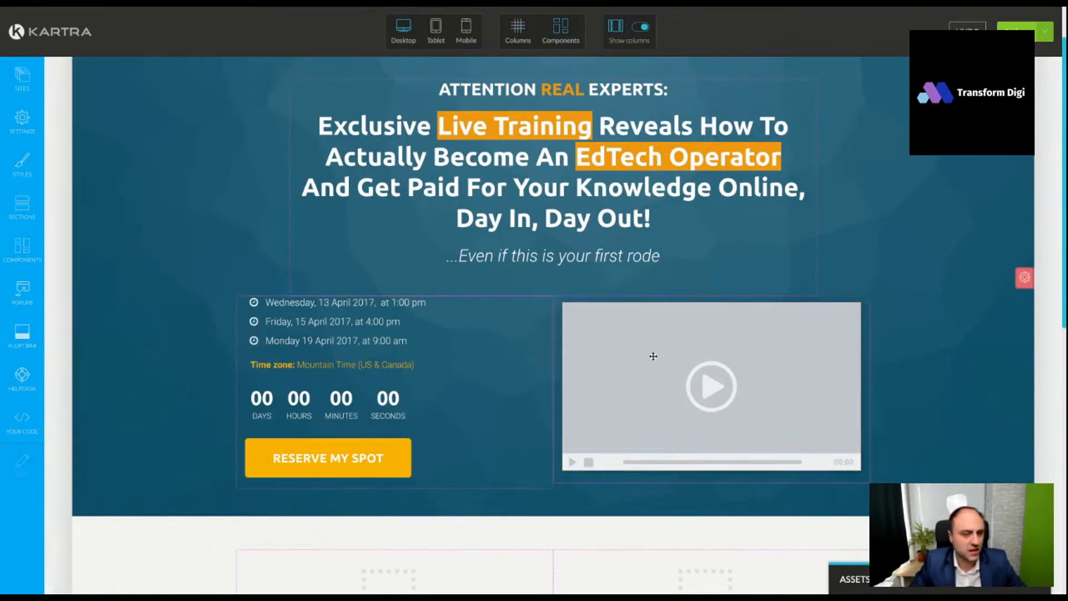
mouse_move(664, 420)
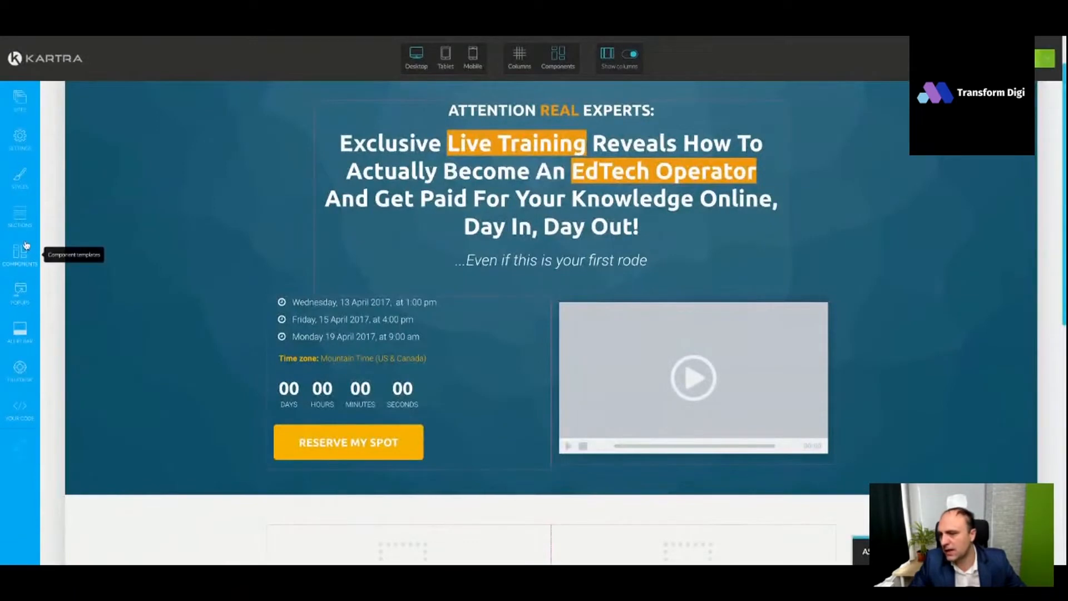
left_click(20, 253)
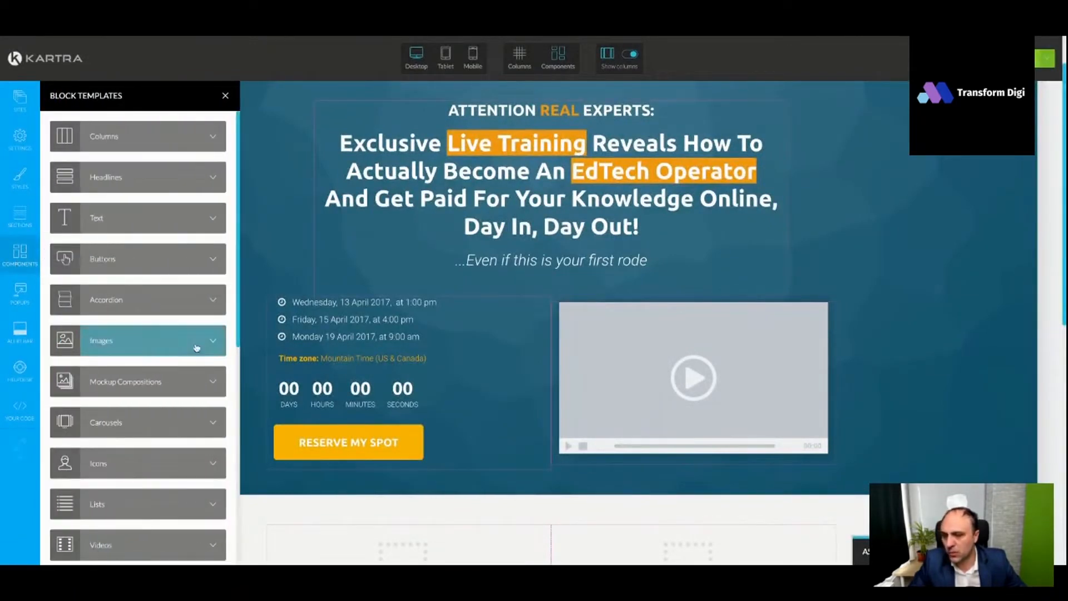
left_click(198, 343)
mouse_move(133, 169)
left_mouse_down()
mouse_move(693, 354)
mouse_move(125, 163)
mouse_move(693, 359)
left_mouse_up()
left_click_drag(155, 187, 693, 508)
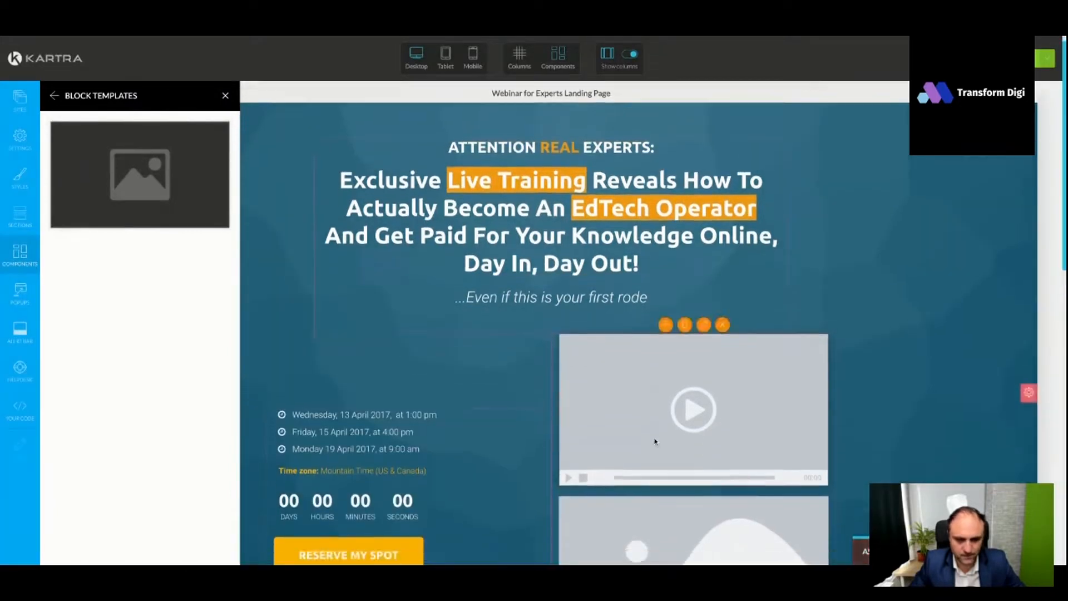
scroll(655, 441, "down", 2)
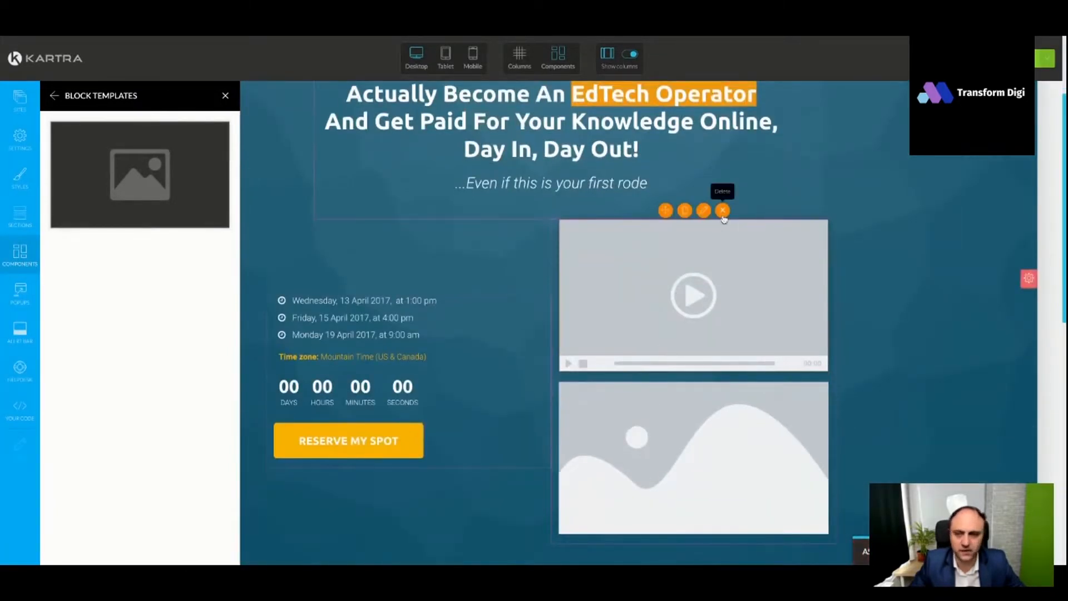
left_click(722, 210)
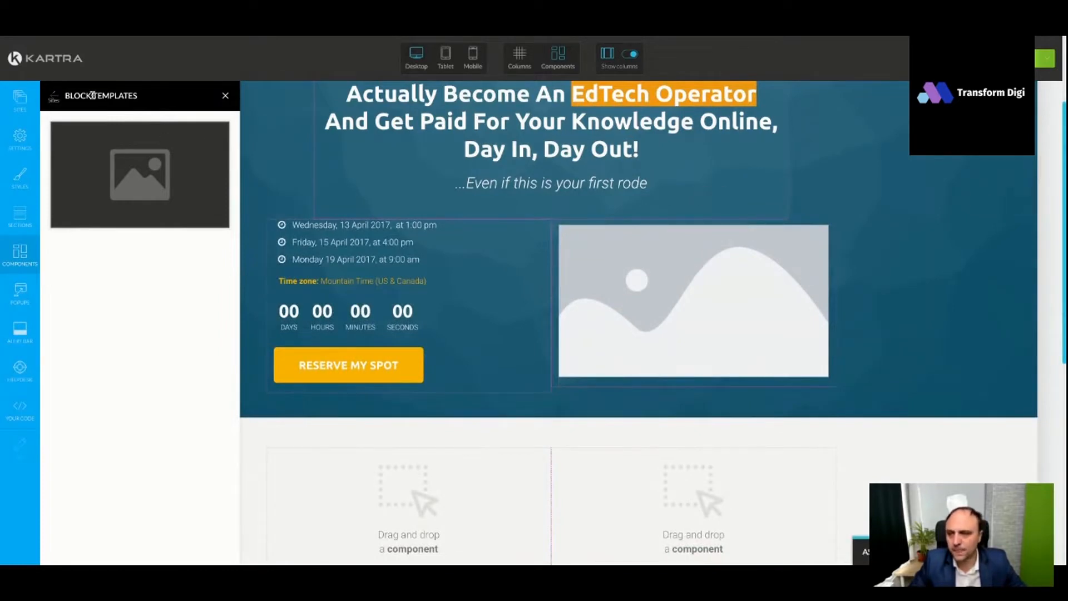
left_click(225, 95)
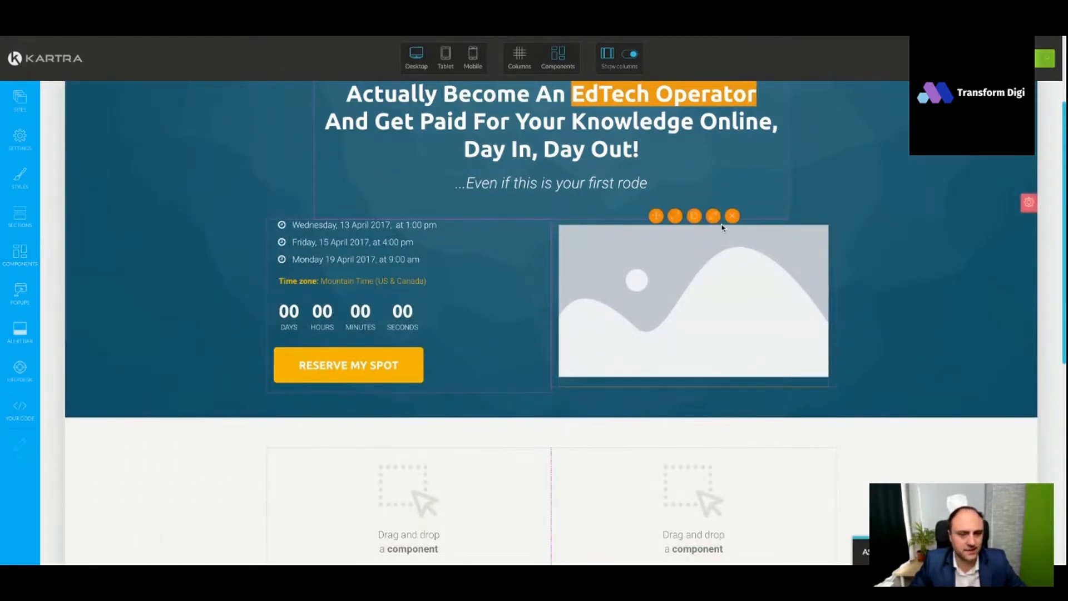
- Fill the hero image placeholder with the library photo of the man in a suit and apply it
left_click(714, 217)
left_click(114, 128)
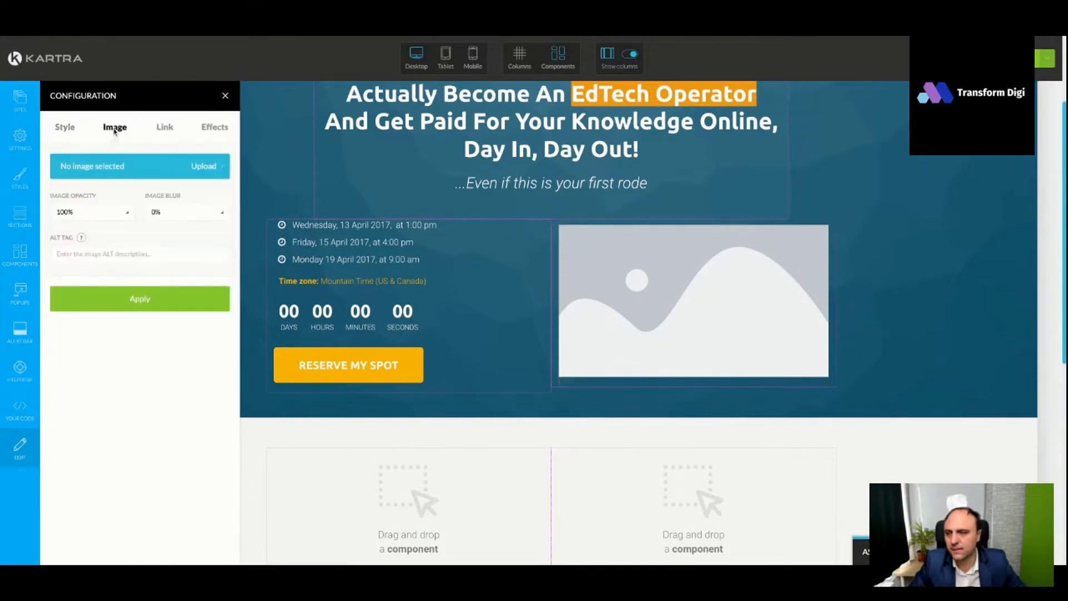
left_click(128, 165)
left_click(375, 225)
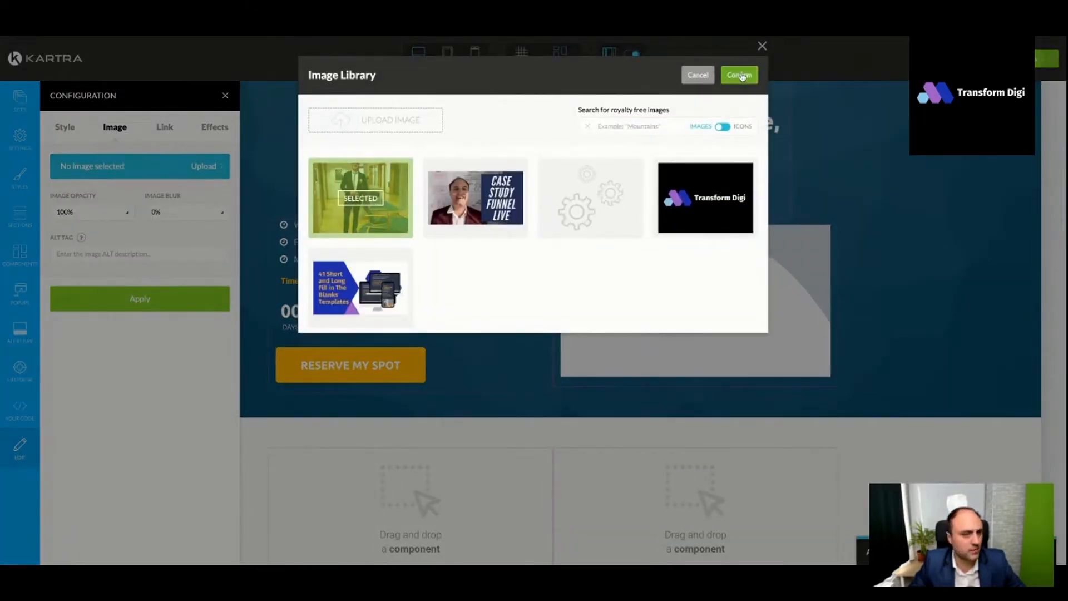
left_click(739, 74)
left_click(135, 306)
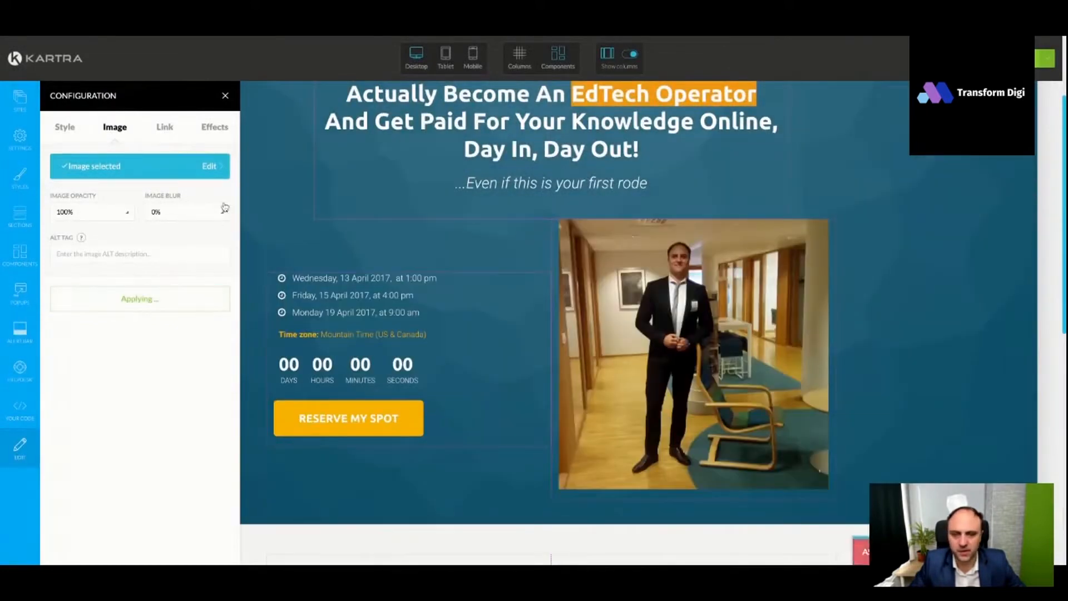
left_click(225, 96)
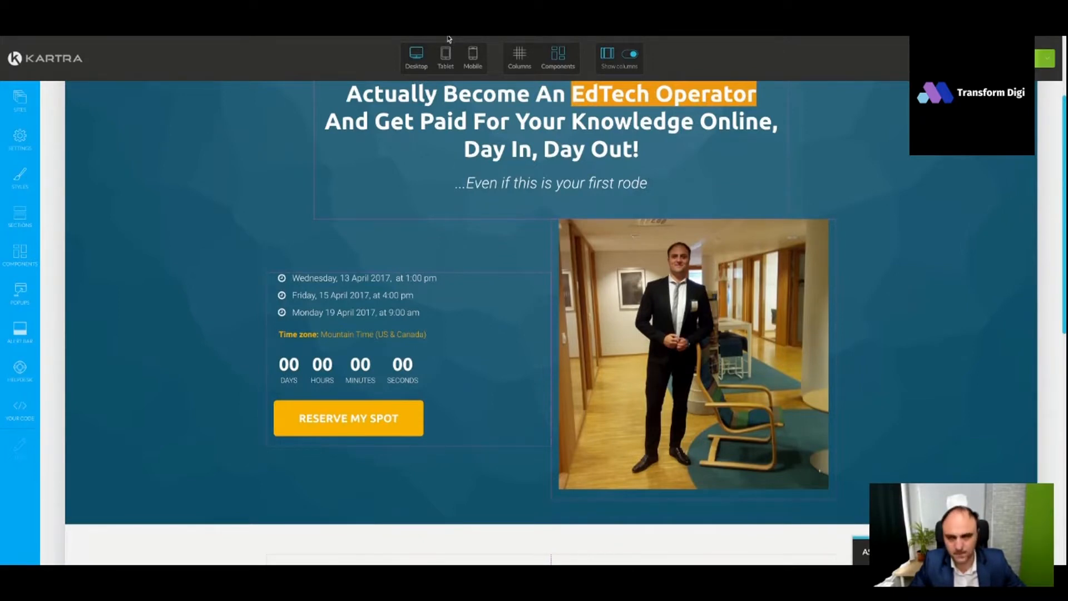
- Duplicate the "...Even if this is your first rode" subheadline and move the copy above the webinar dates list
scroll(541, 209, "up", 1)
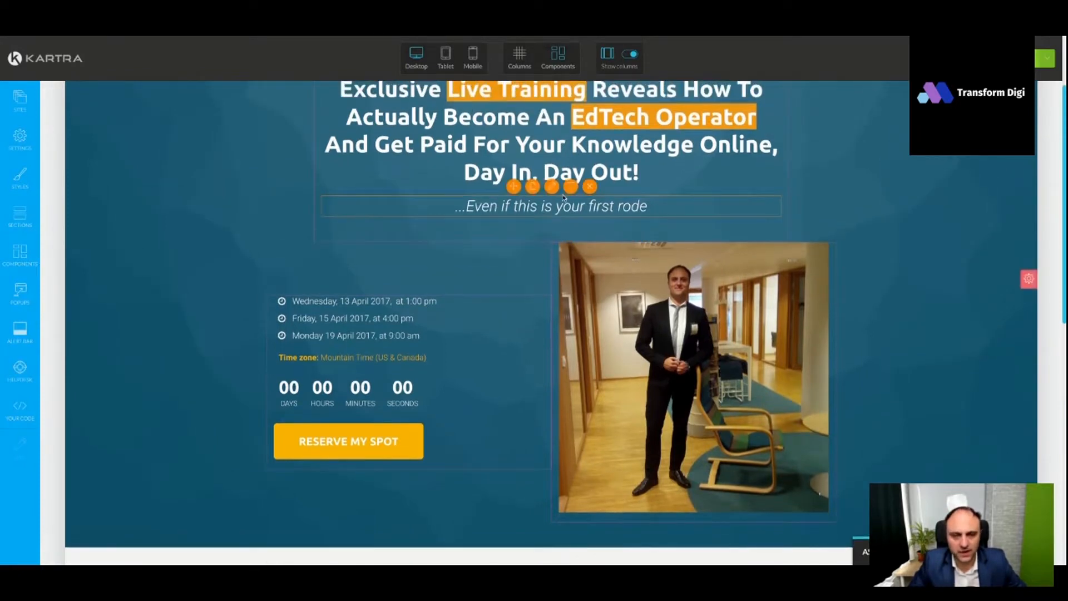
left_click(533, 187)
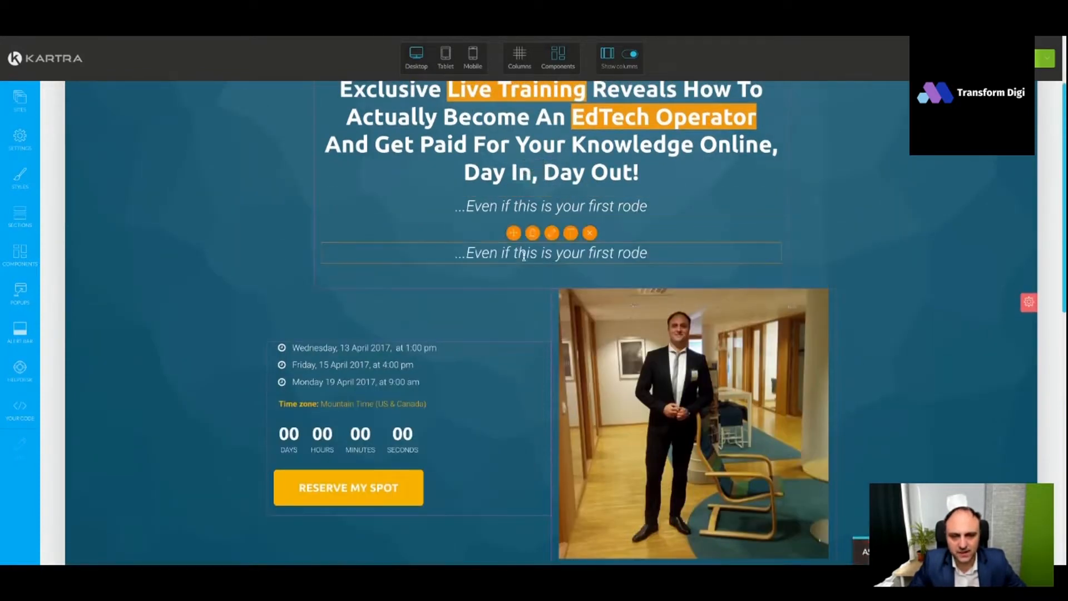
left_click_drag(514, 233, 406, 345)
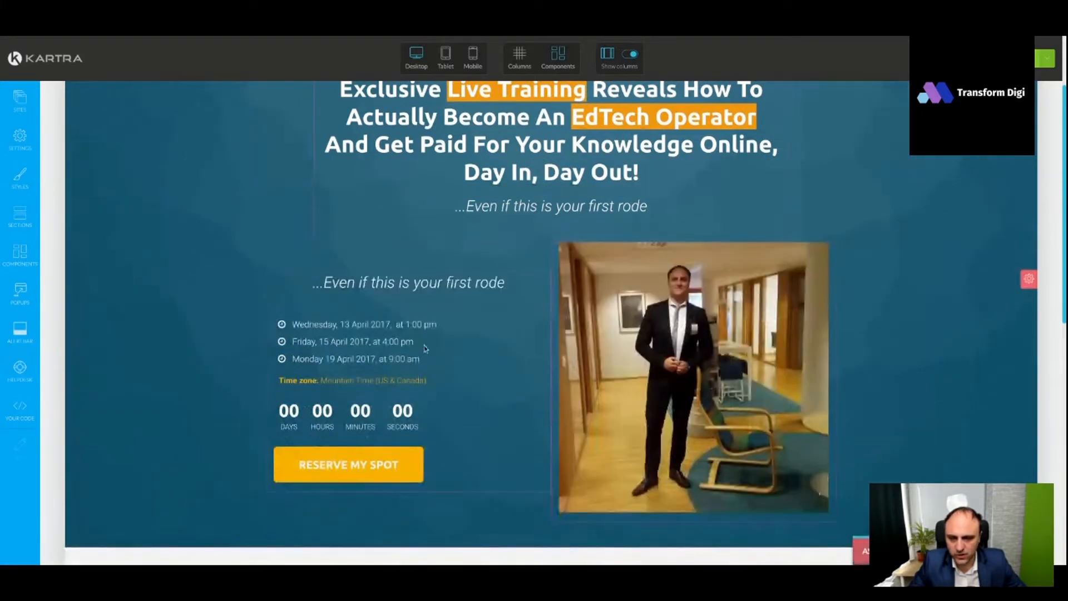
- Replace the duplicated subheadline's text with "On this Live Webinar you will learn:" and remove its italics
left_click(429, 278)
key("ctrl+a")
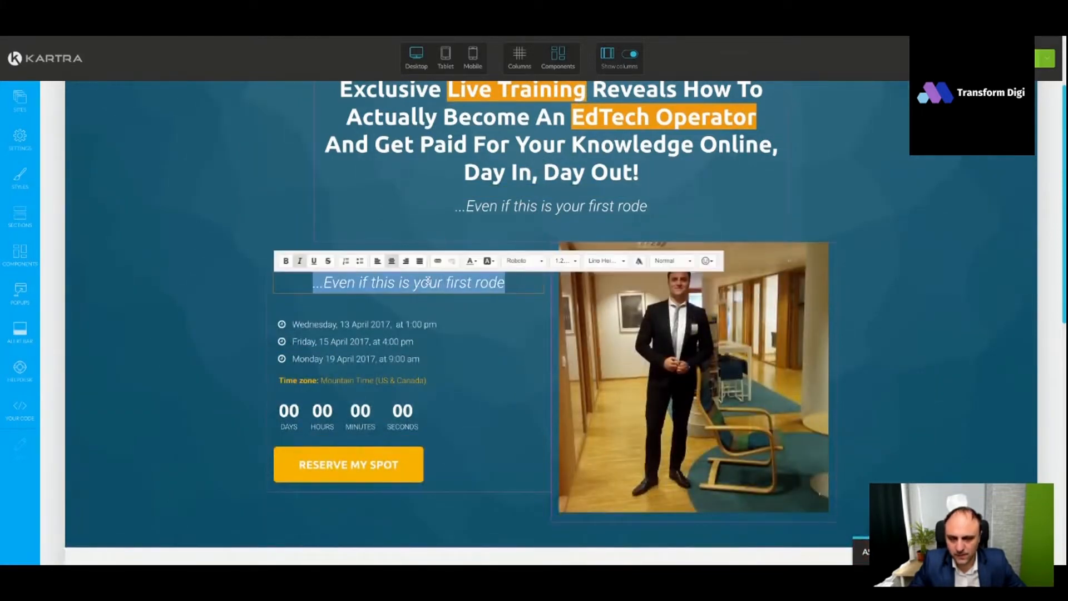
type("On this Live Webinar you will learn:")
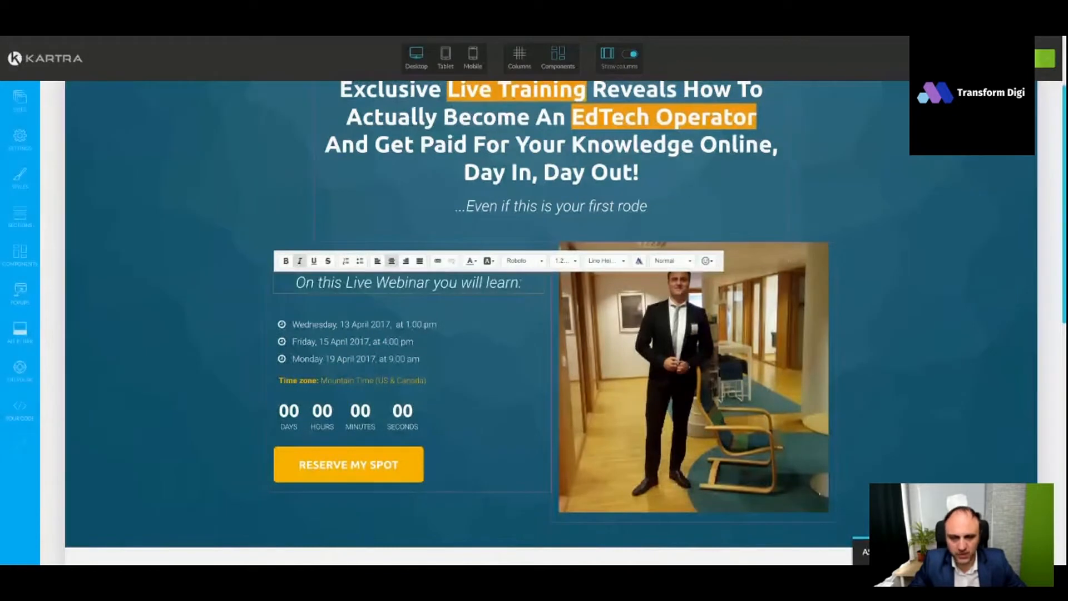
key("ctrl+a")
left_click(300, 262)
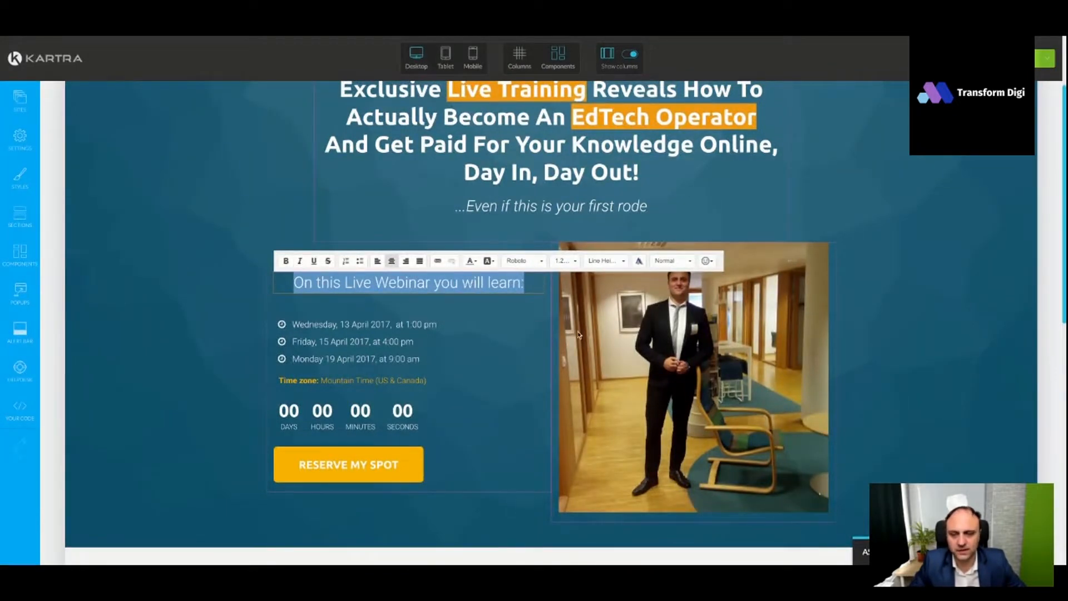
left_click(906, 319)
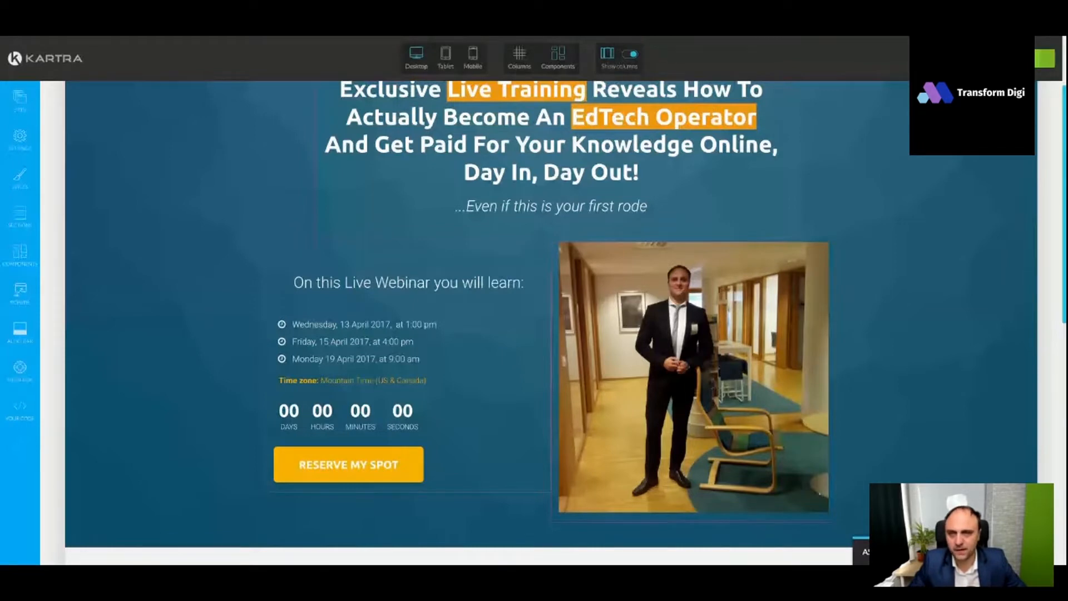
- Replace the first date item with "The foxy strategy to assure a product-market fit for your course, every time", copied from the Google Docs copy
key("ctrl+Tab")
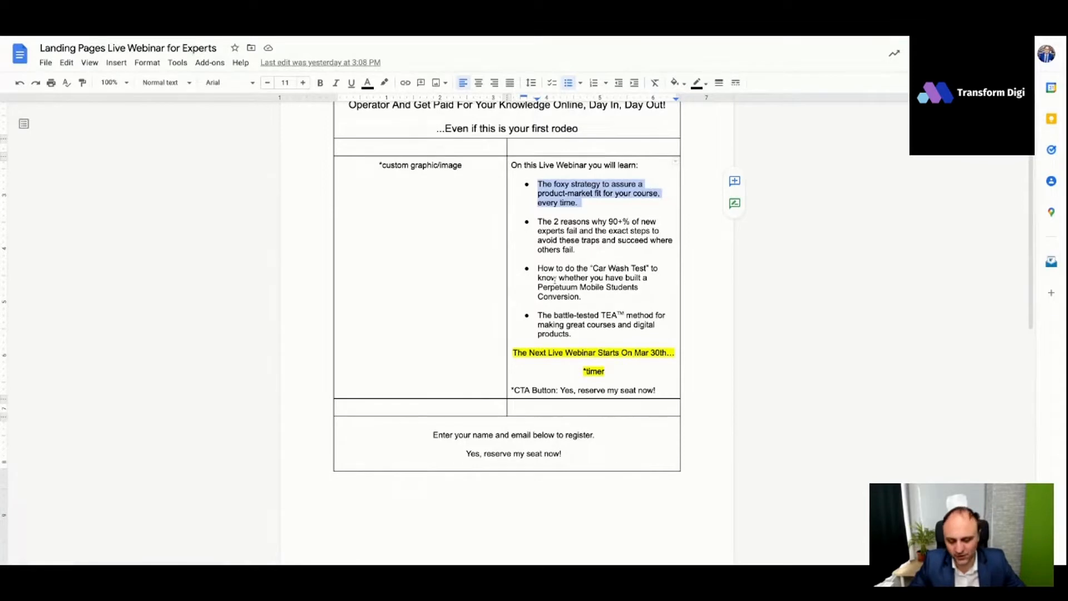
left_click(256, 35)
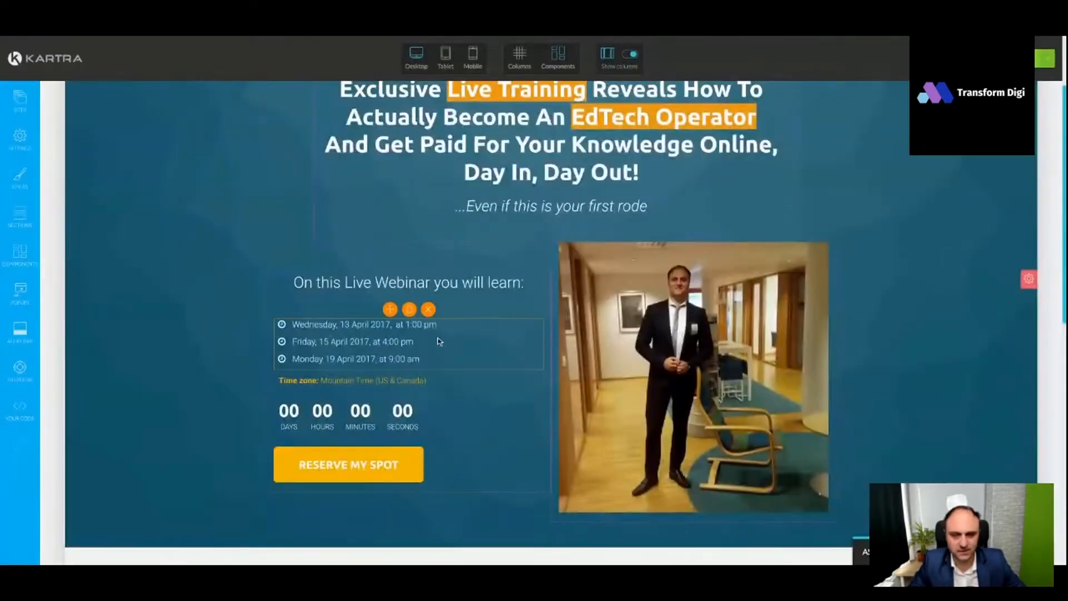
scroll(466, 331, "down", 1)
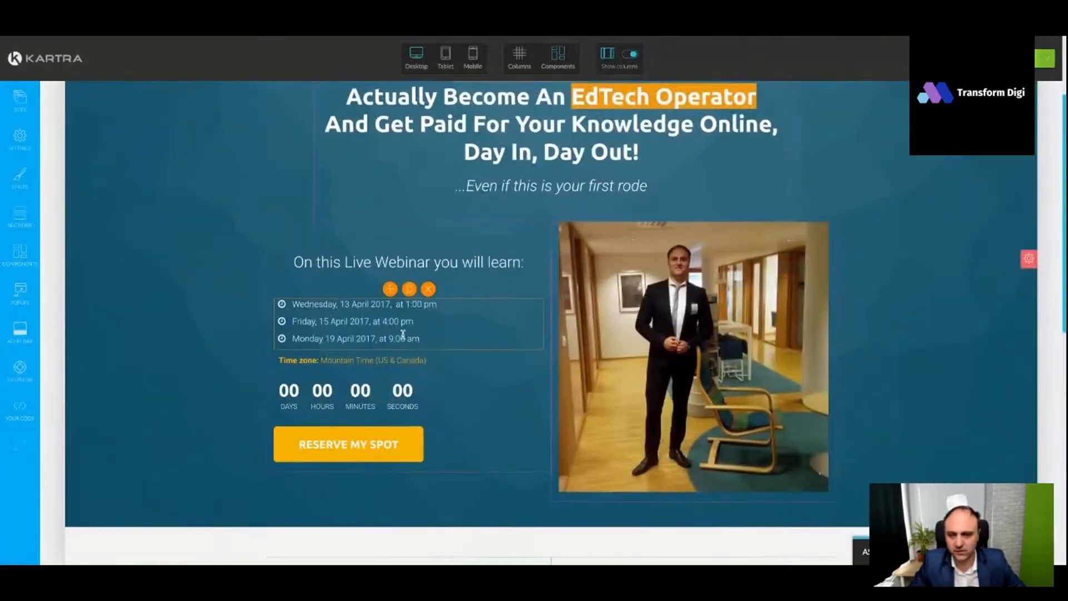
left_click(361, 302)
triple_click(361, 302)
type("The foxy strategy to assure a product-market fit for your course, every time.")
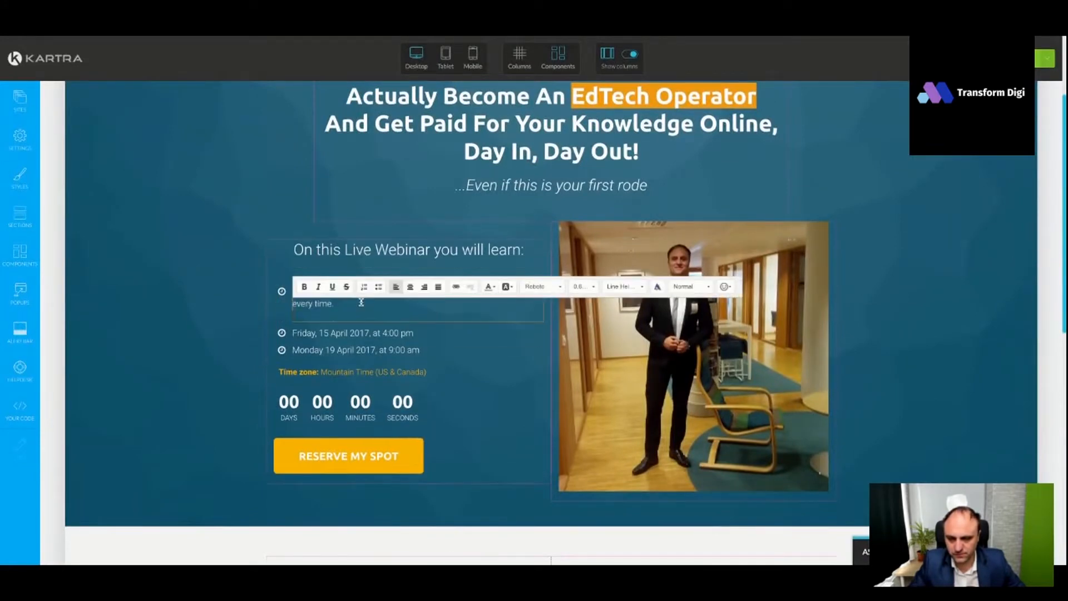
key("BackSpace")
key("BackSpace")
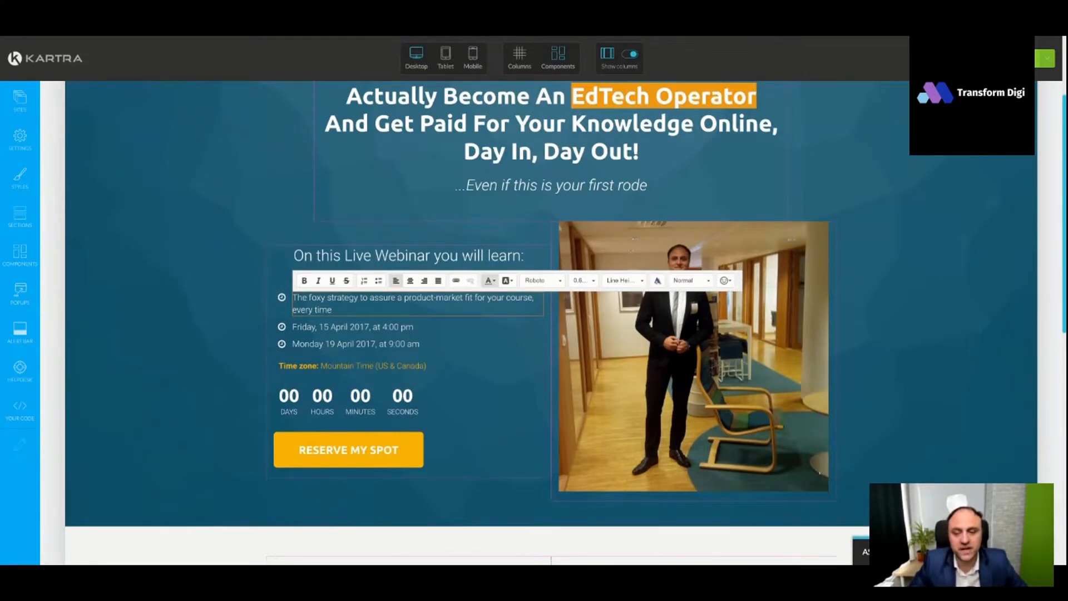
key("alt+Tab")
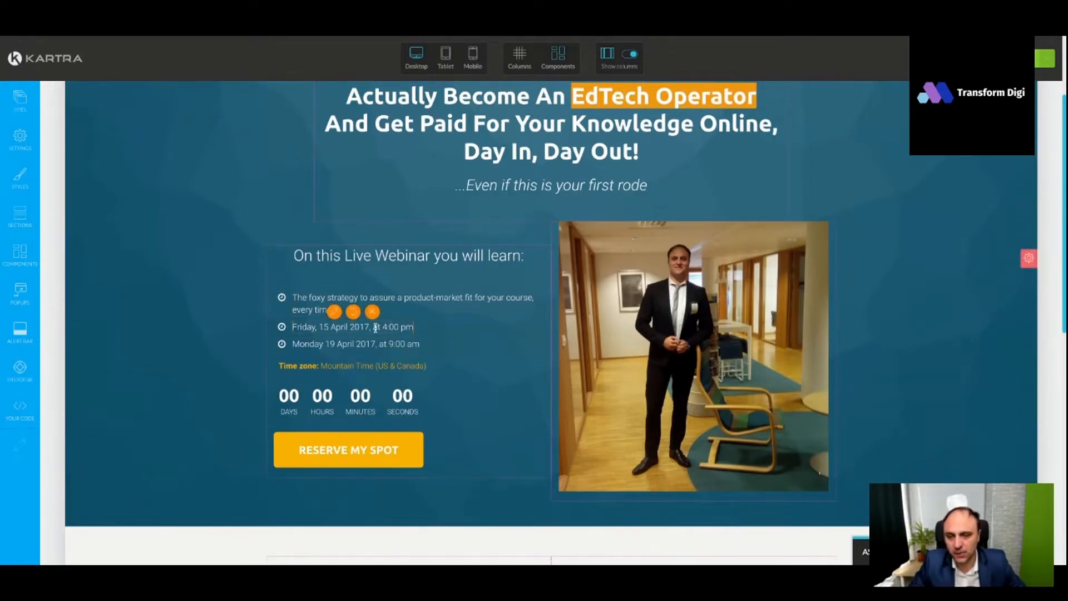
- Replace the second date item with "The 2 reasons why 90+% of new experts fail and the exact steps to avoid these traps and succeed where others fail."
left_click(357, 319)
triple_click(353, 326)
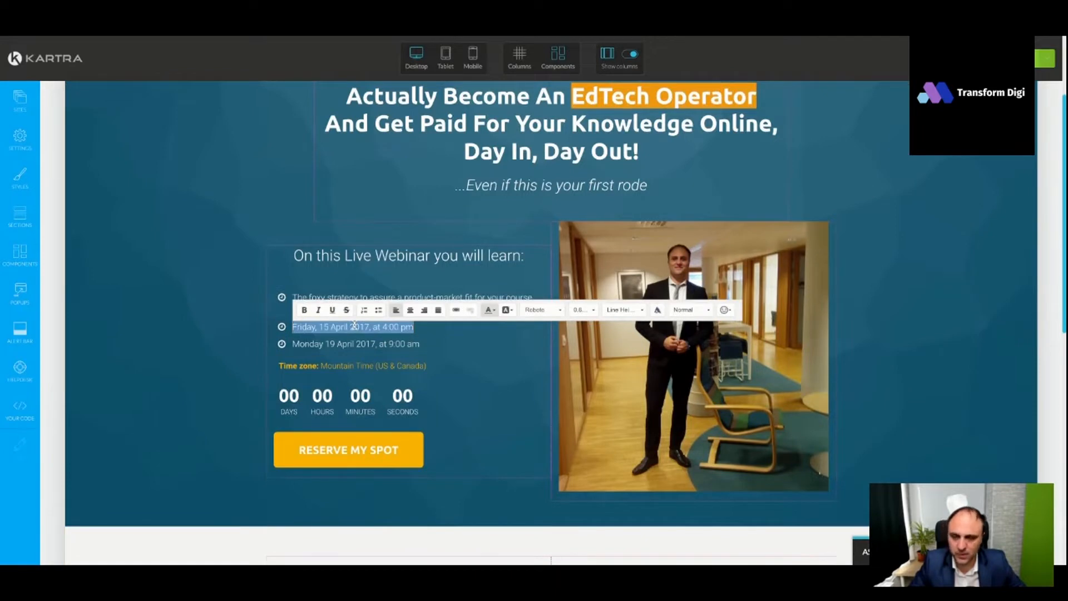
type("The 2 reasons why 90+% of new experts fail and the exact steps to avoid these traps and succeed where others fail.")
key("alt+Tab")
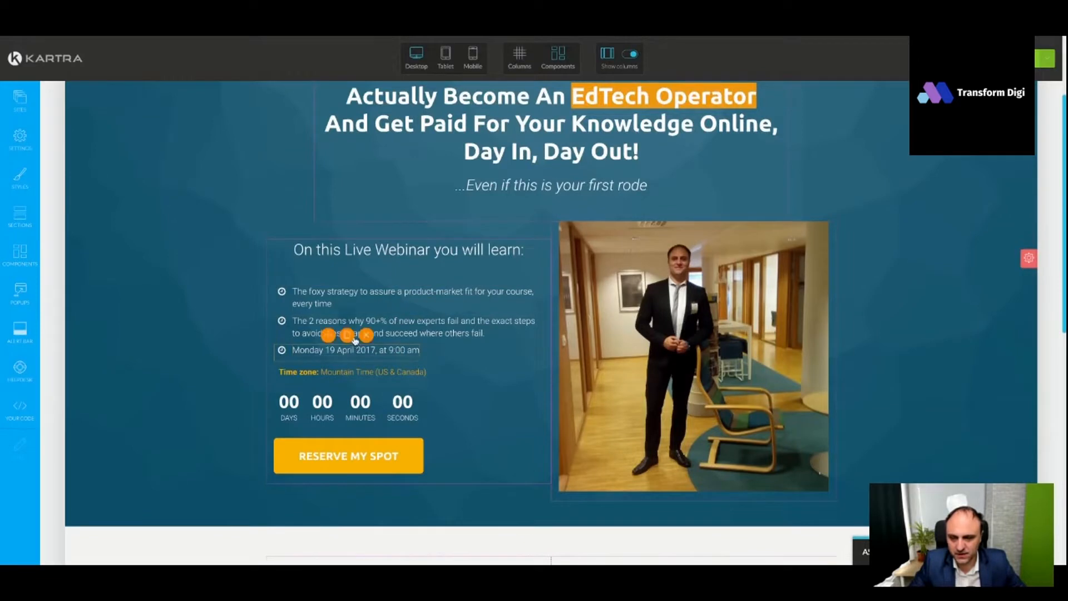
- Replace the third date item with "How to do the "Car Wash Test" to know whether you have built a Perpetuum Mobile Students Conversion."
scroll(417, 338, "down", 1)
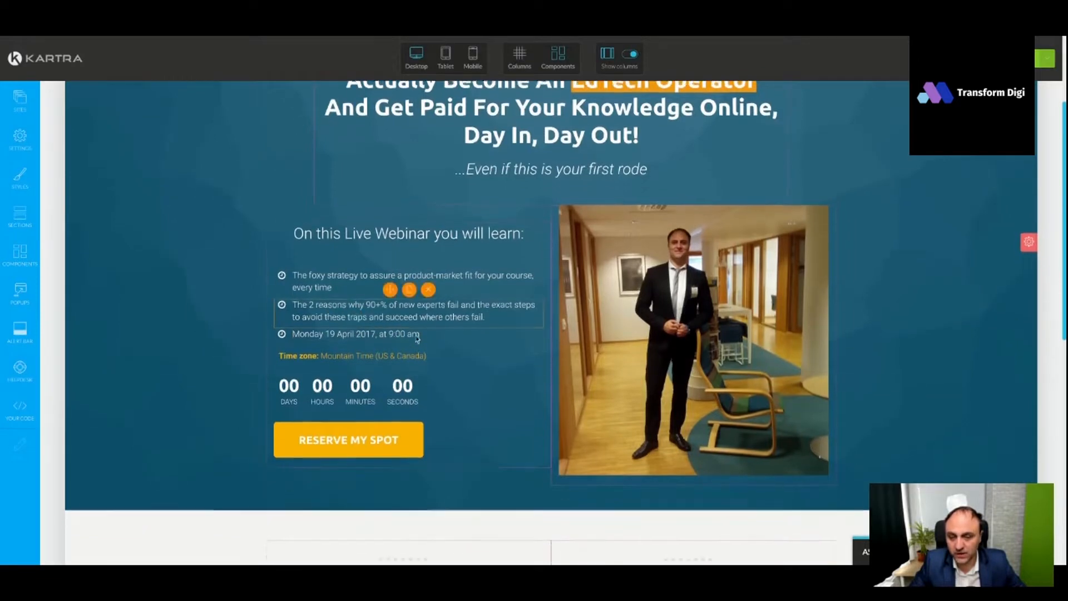
left_click(357, 329)
key("ctrl+a")
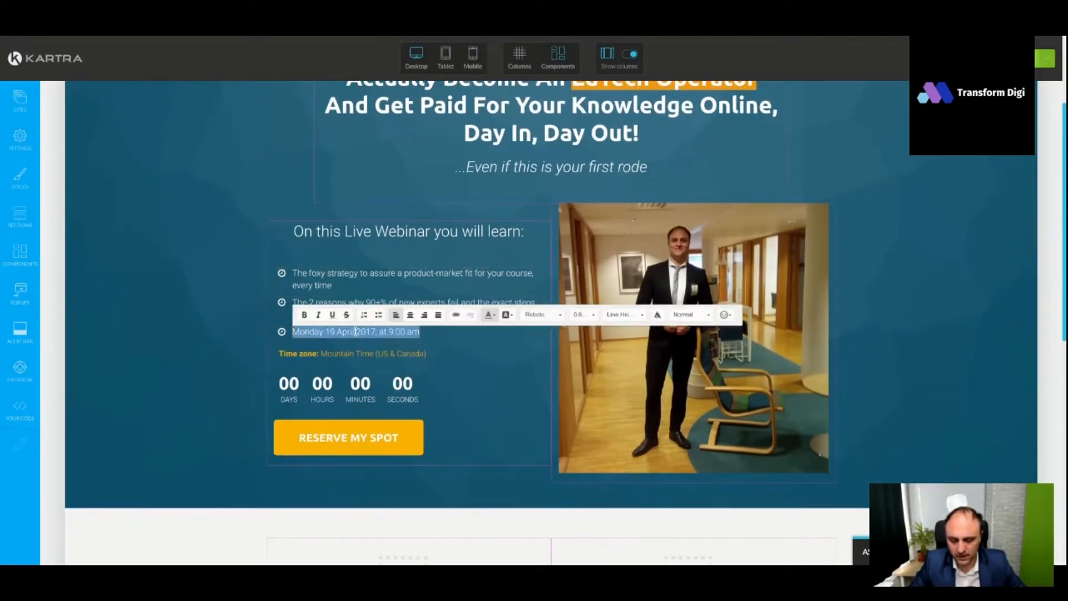
type("How to do the \"Car Wash Test\" to know whether you have built a Perpetuum Mobile Students Conversion.")
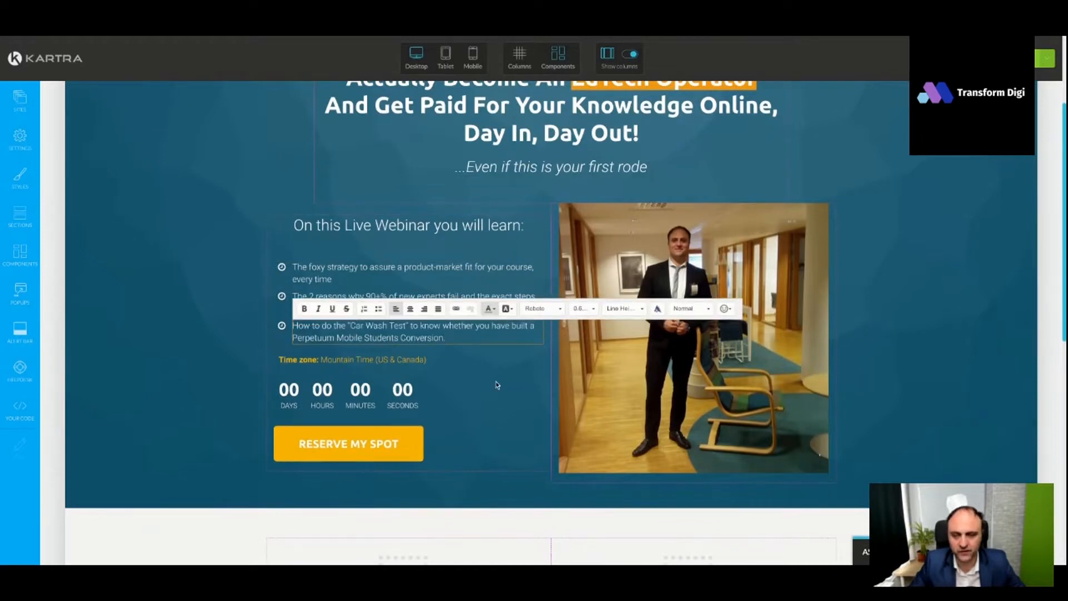
left_click(496, 385)
scroll(467, 323, "down", 1)
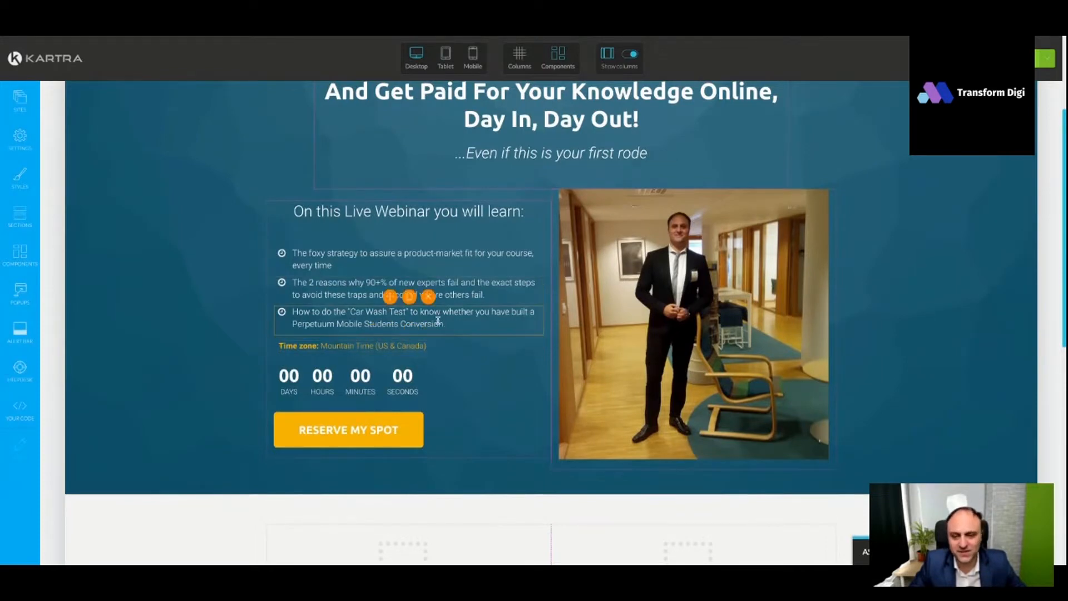
- Duplicate the "Car Wash Test" item and replace the copy's text with "The battle-tested TEATM method for making great courses and digital products"
left_click(409, 295)
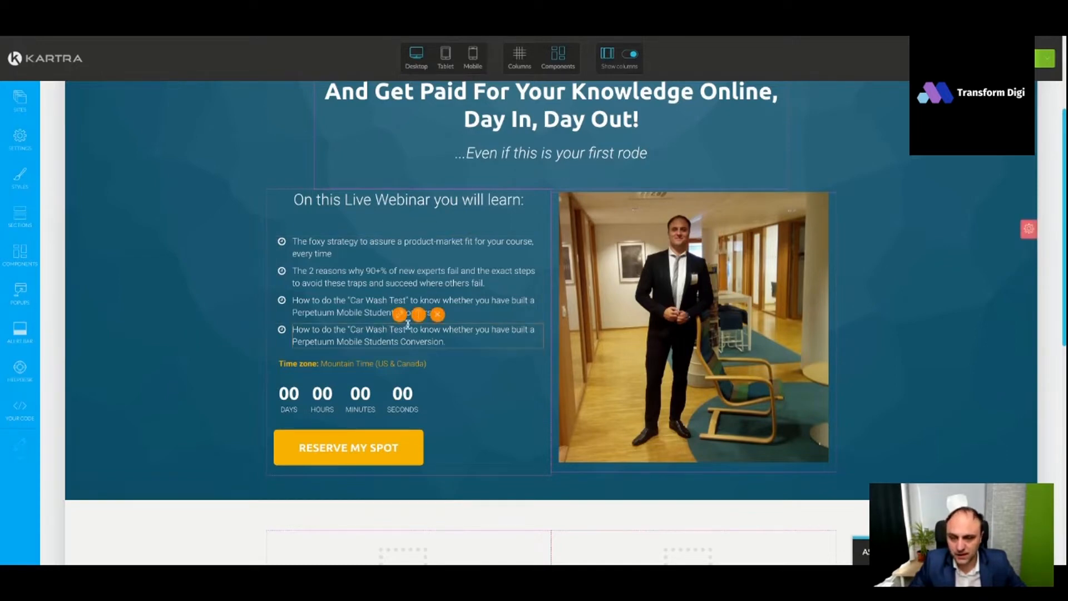
left_click(424, 343)
triple_click(424, 343)
type("The battle tested TEATM method for making great courses and digital products")
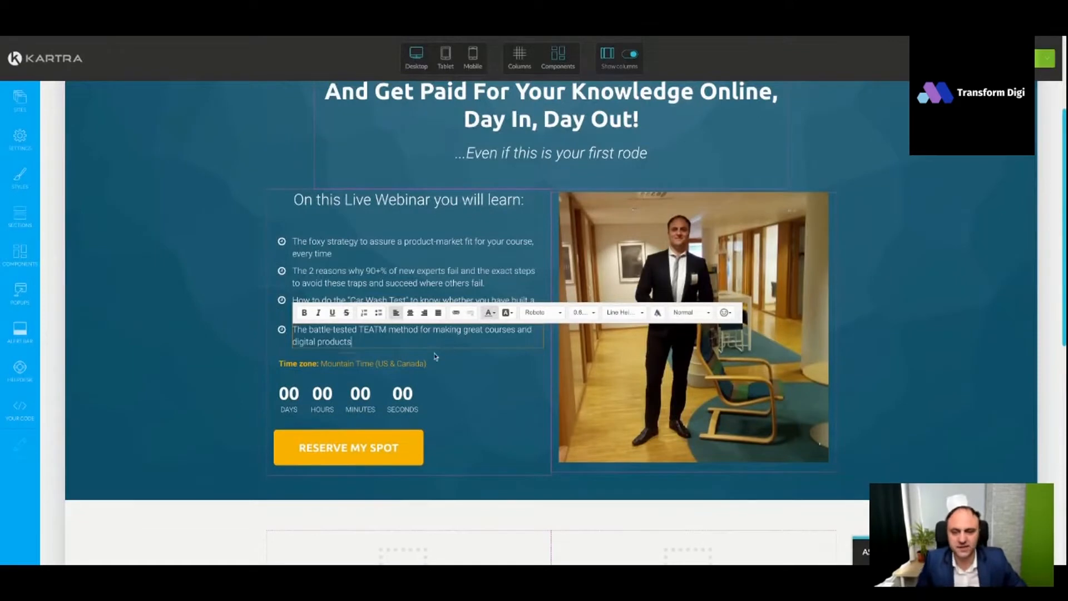
- Remove "TM" from "TEATM" in the fourth list item so that it reads "TEA method"
left_click(386, 329)
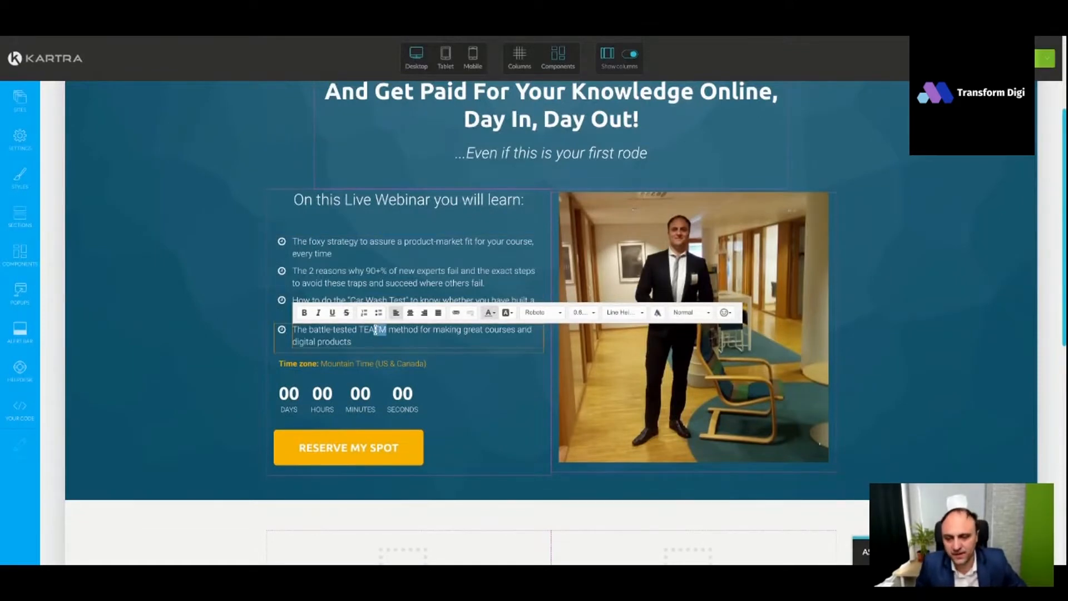
key("BackSpace")
key("BackSpace")
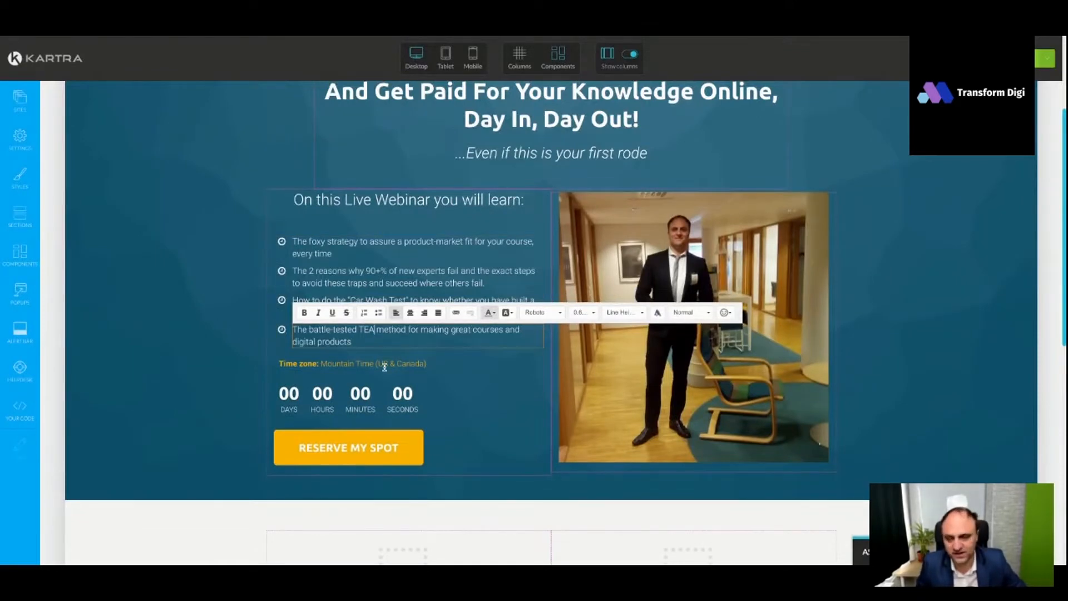
left_click(489, 382)
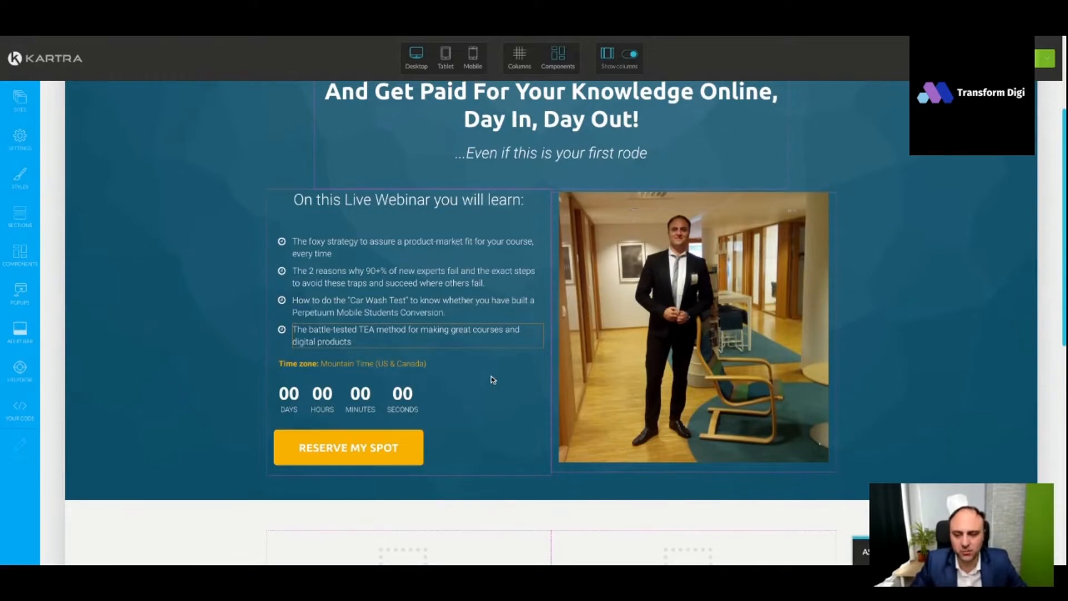
mouse_move(414, 373)
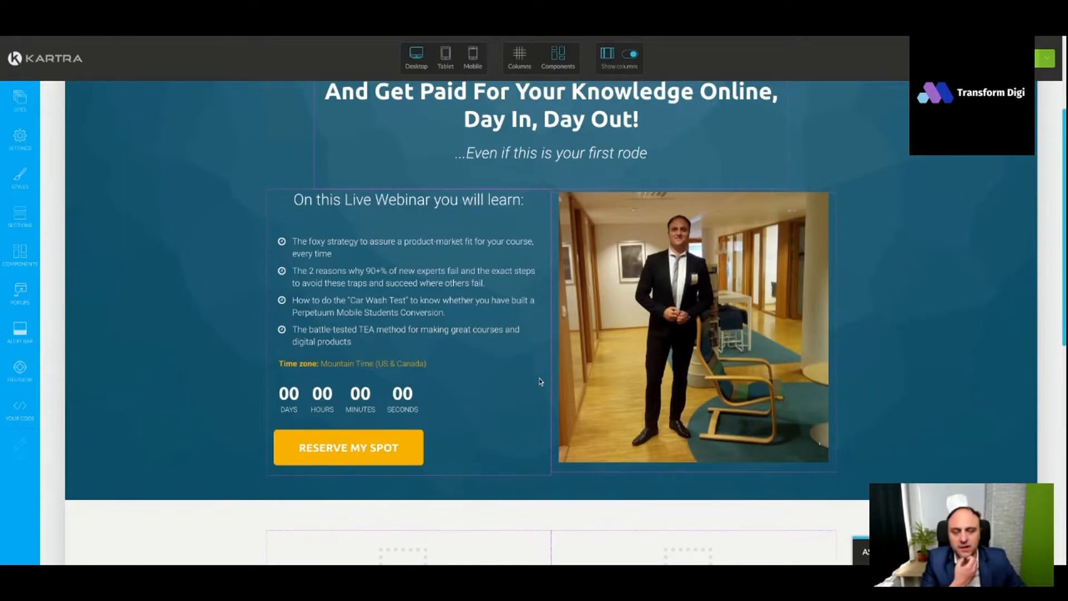
scroll(536, 352, "down", 1)
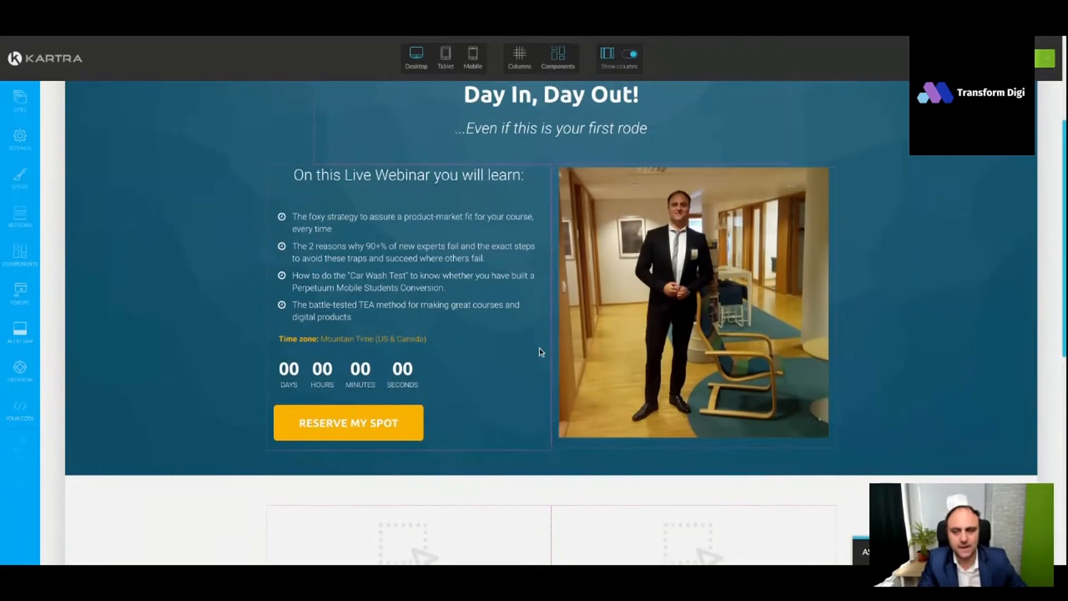
mouse_move(401, 338)
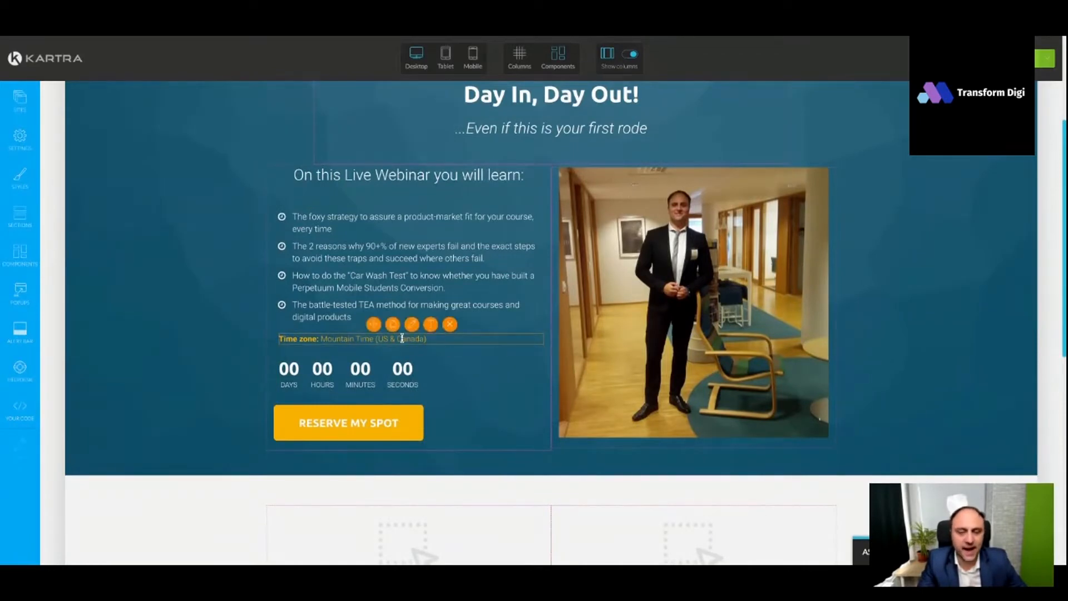
scroll(508, 370, "down", 1)
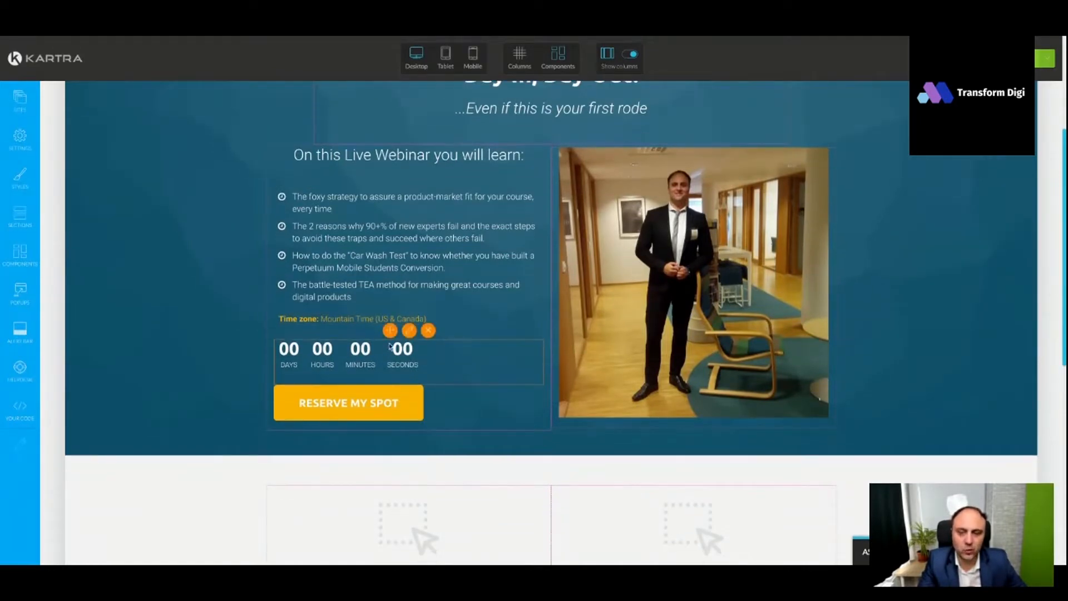
scroll(554, 332, "down", 1)
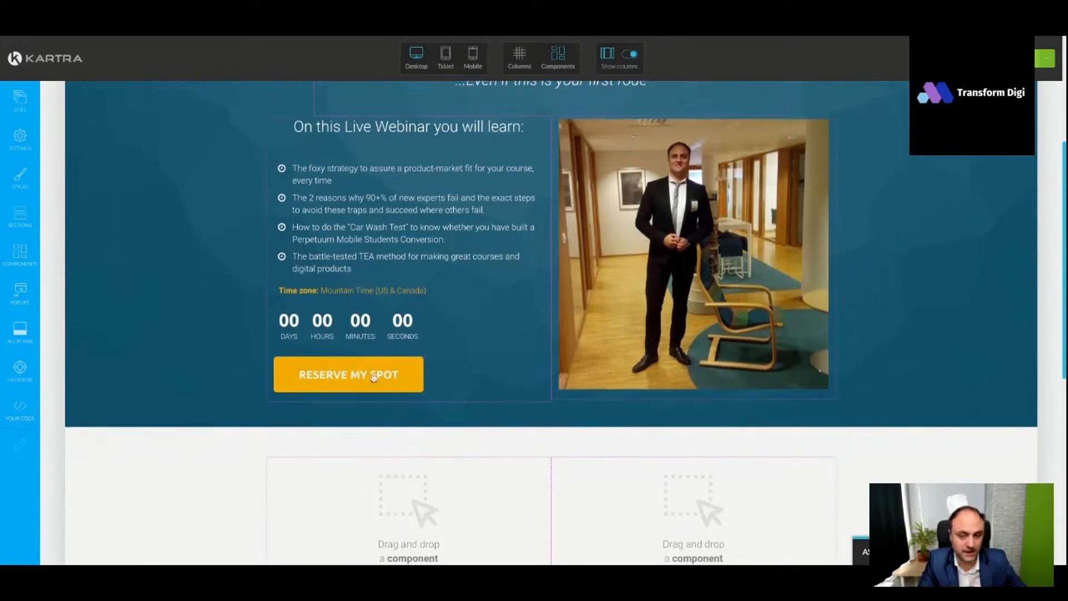
mouse_move(562, 365)
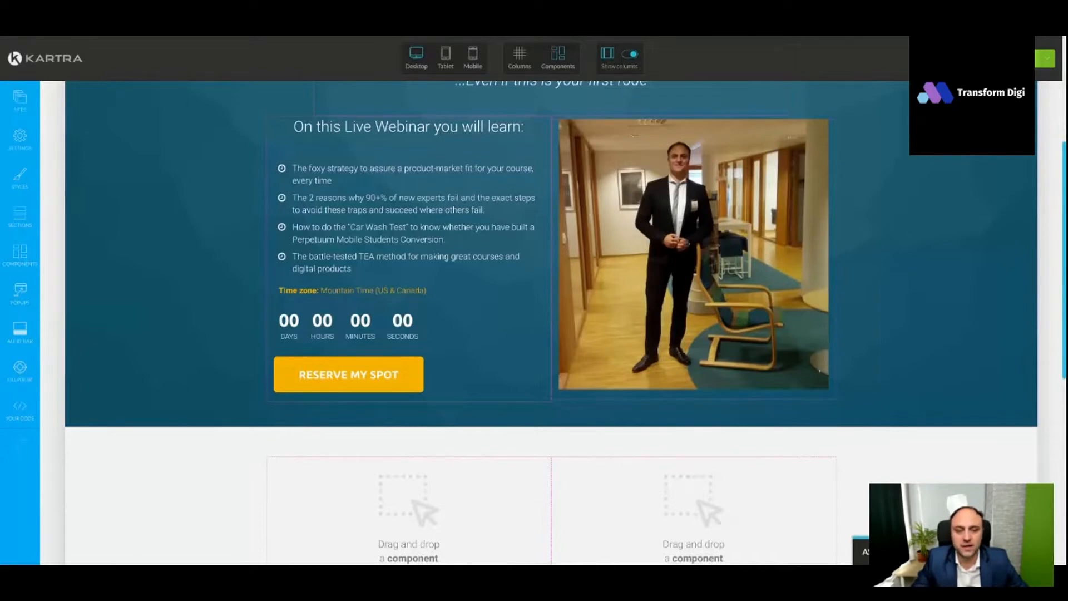
mouse_move(440, 337)
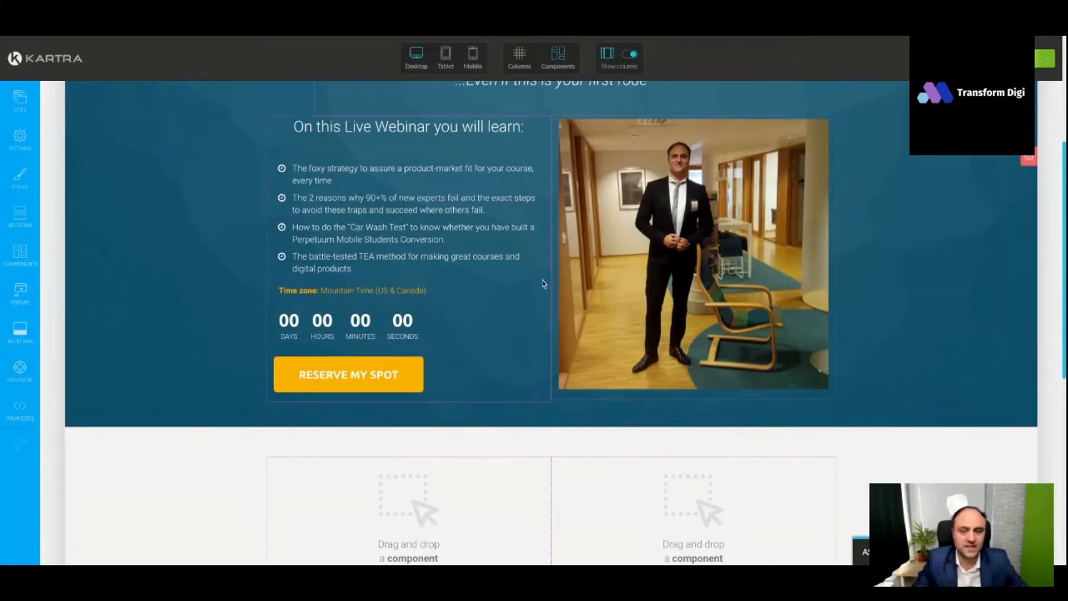
- Configure the countdown timer above the "Reserve my spot" button to end at a fixed date and time, with the date 03/30/2022
scroll(544, 283, "down", 1)
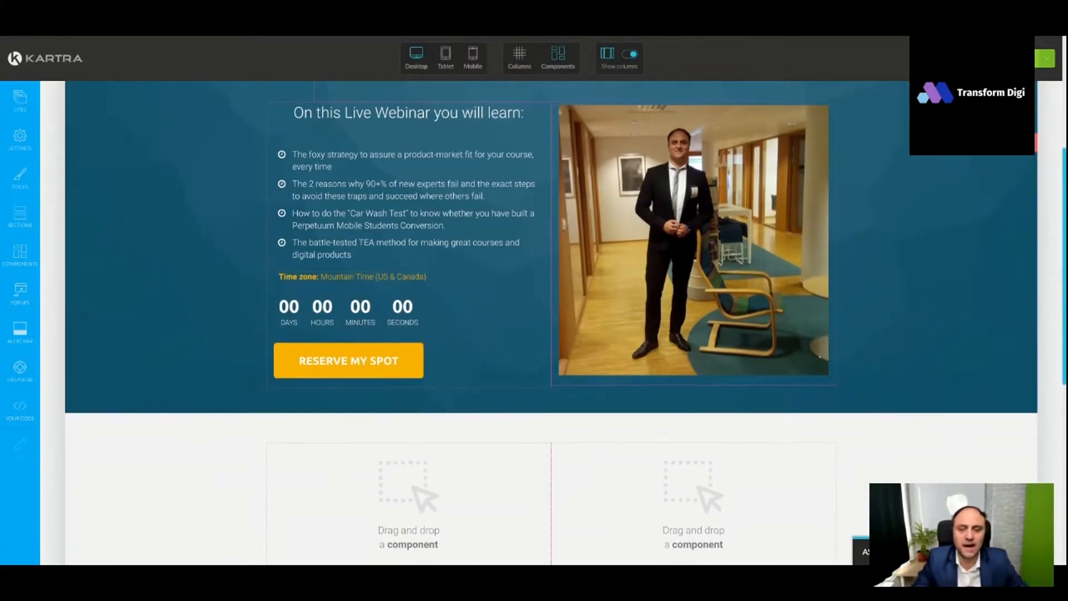
scroll(564, 328, "down", 1)
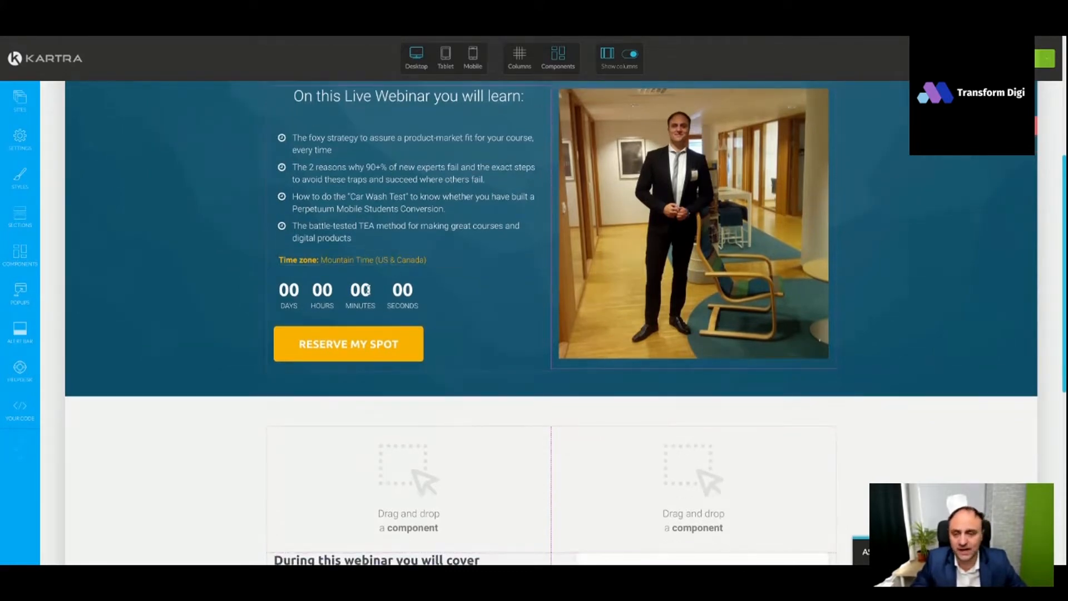
left_click(409, 272)
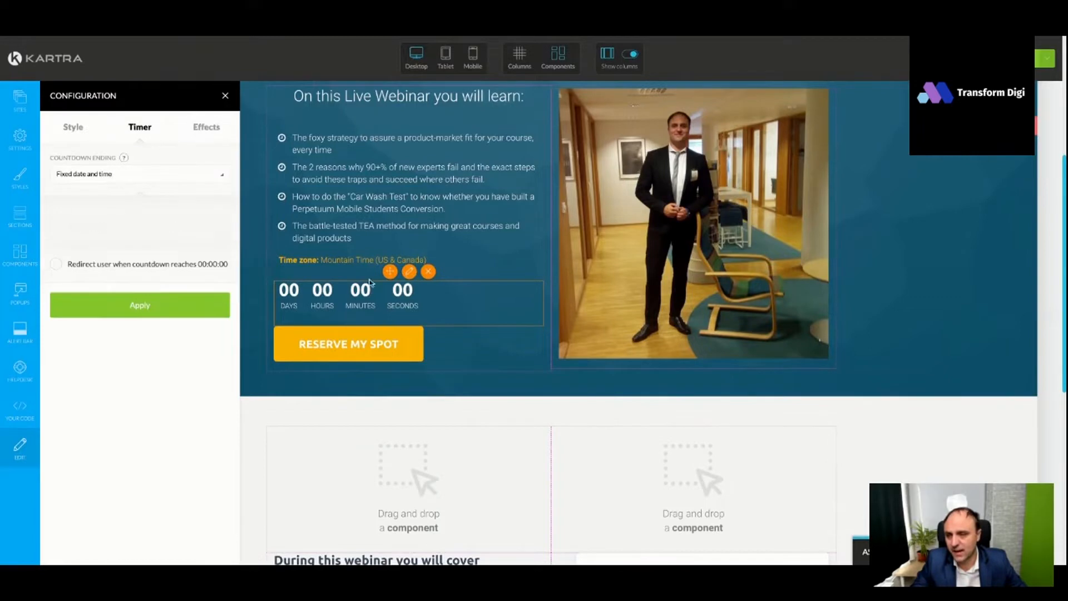
left_click(115, 176)
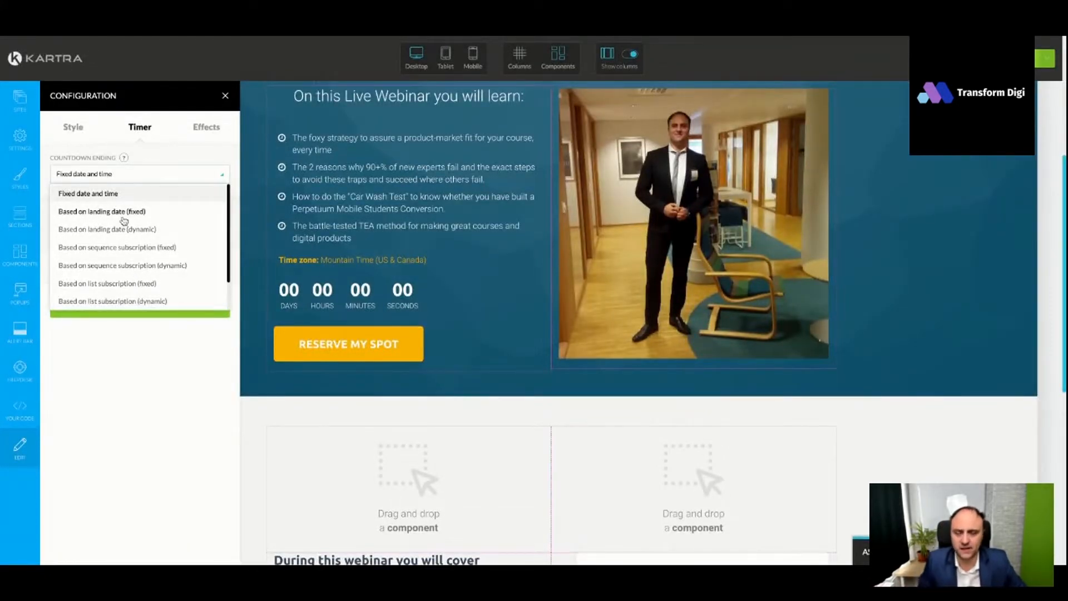
left_click(134, 177)
left_click(133, 177)
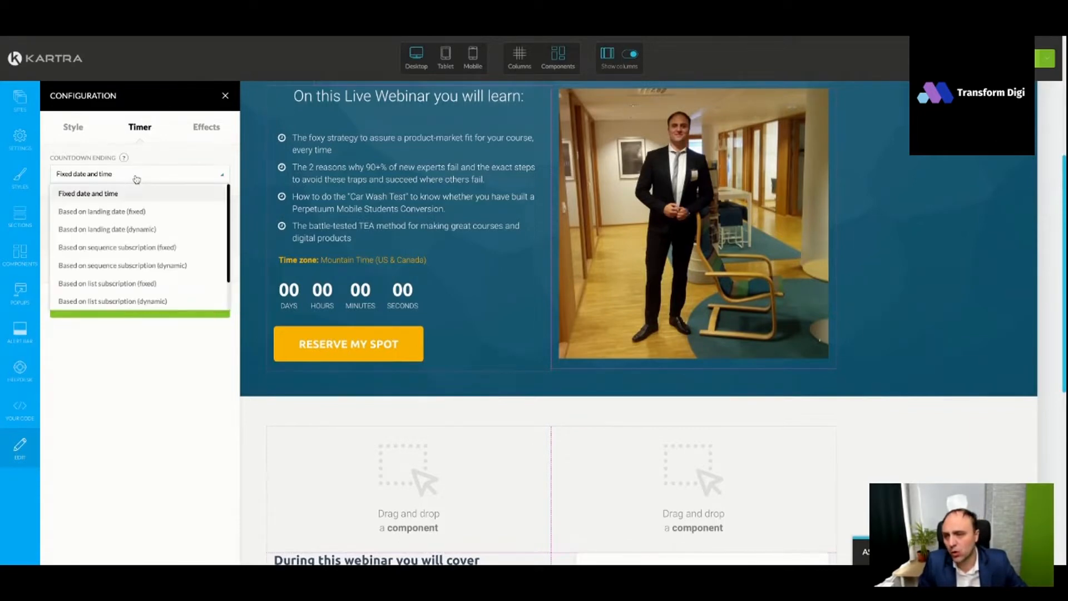
scroll(137, 273, "down", 3)
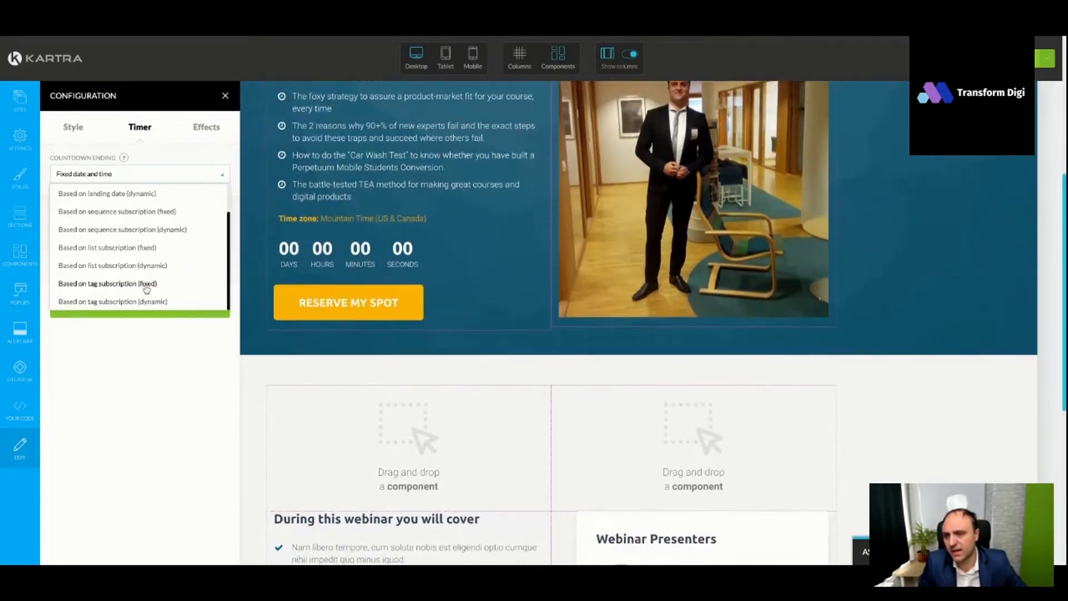
scroll(126, 203, "up", 2)
left_click(120, 200)
left_click(109, 222)
left_click(109, 296)
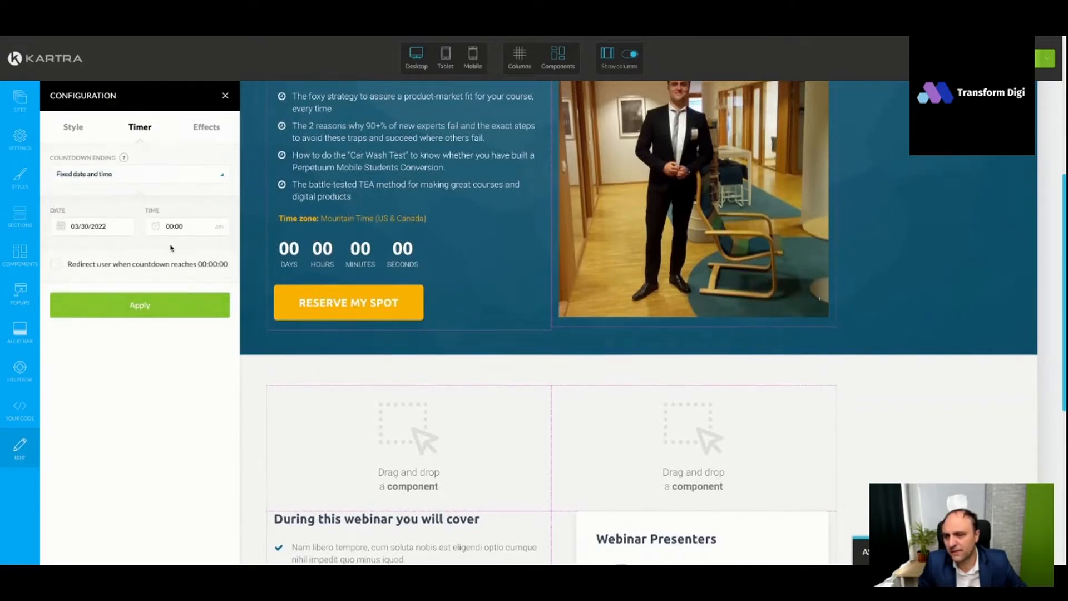
- Set the countdown's ending time to 10:00 and apply the timer settings
left_click(173, 226)
scroll(250, 306, "down", 1)
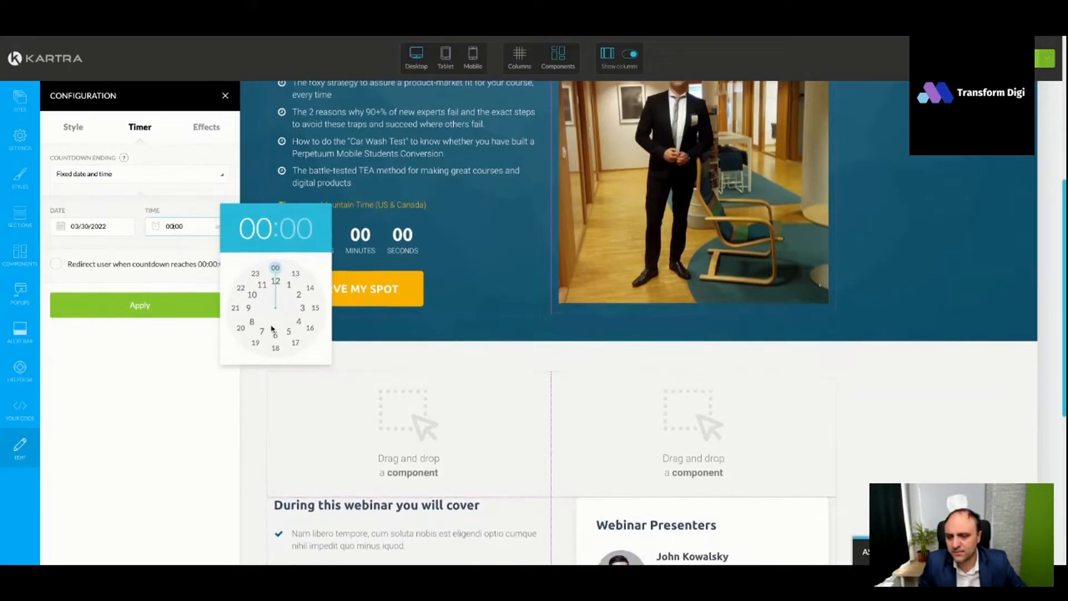
left_click(248, 296)
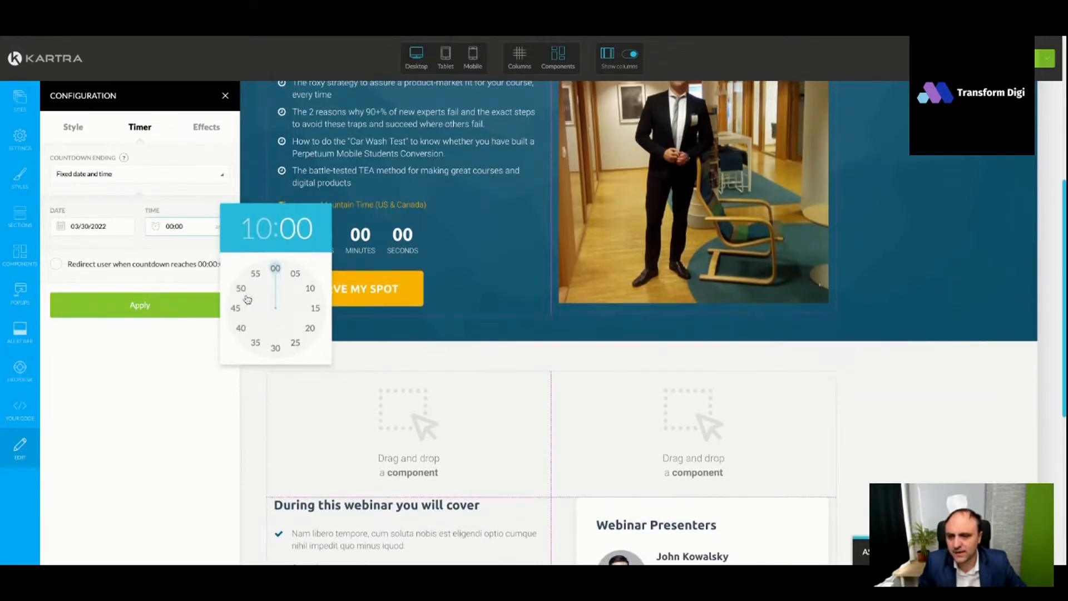
left_click(274, 269)
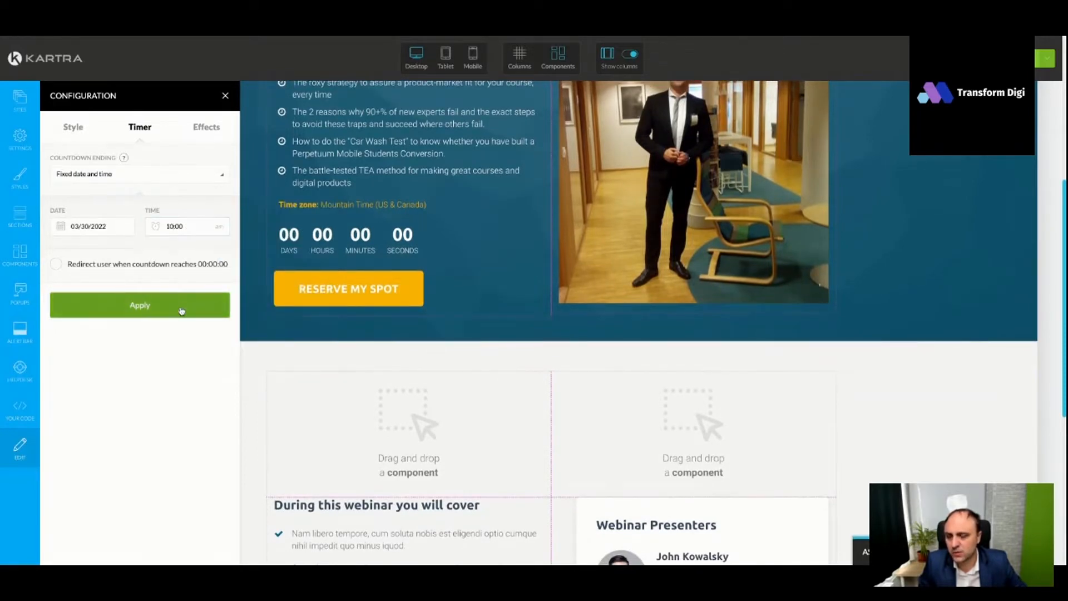
left_click(182, 311)
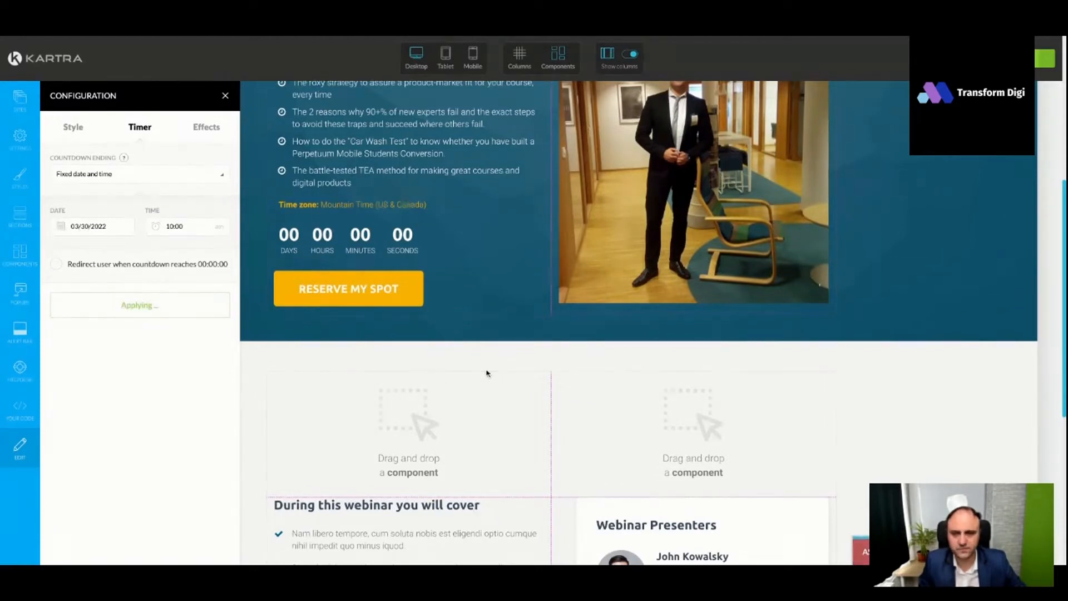
left_click(1046, 59)
left_click(985, 142)
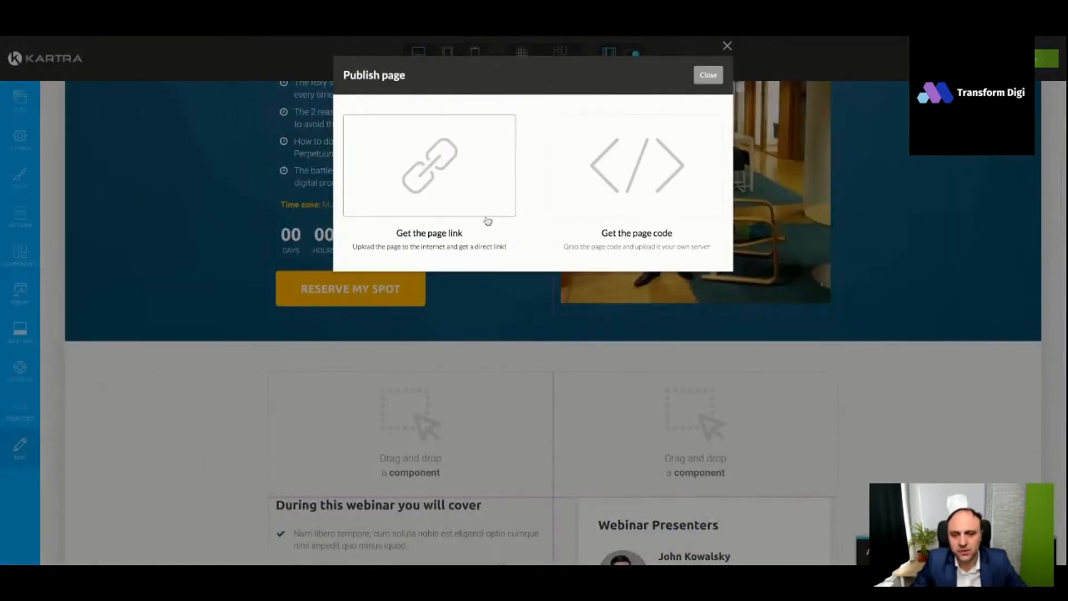
left_click(486, 218)
left_click(707, 307)
left_click(438, 305)
left_click(421, 338)
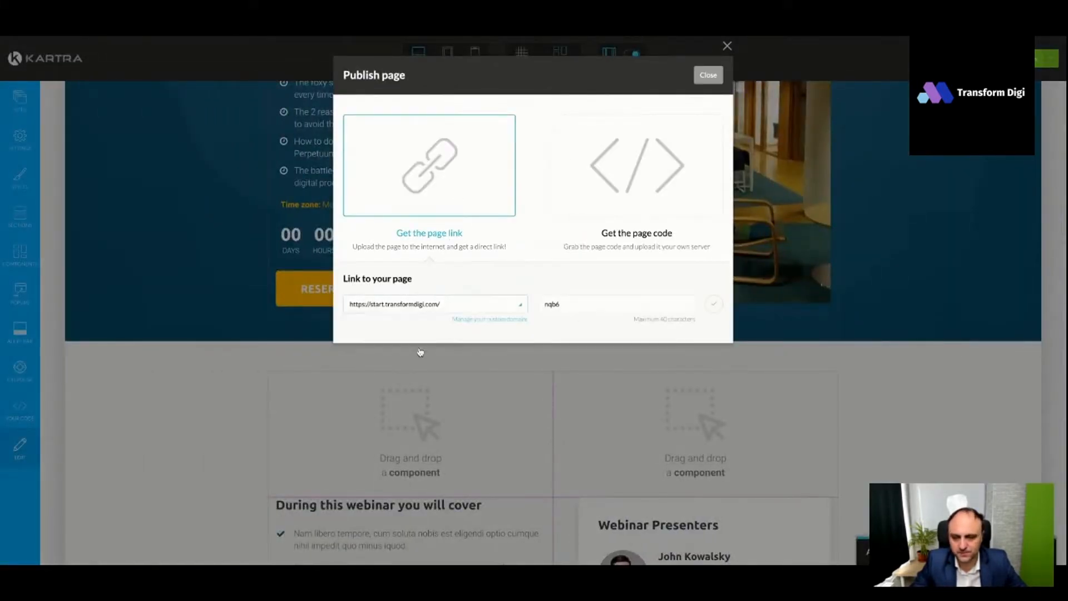
left_click(714, 303)
- Open the published page and check its headline, bullet list and countdown timer
left_click(484, 307)
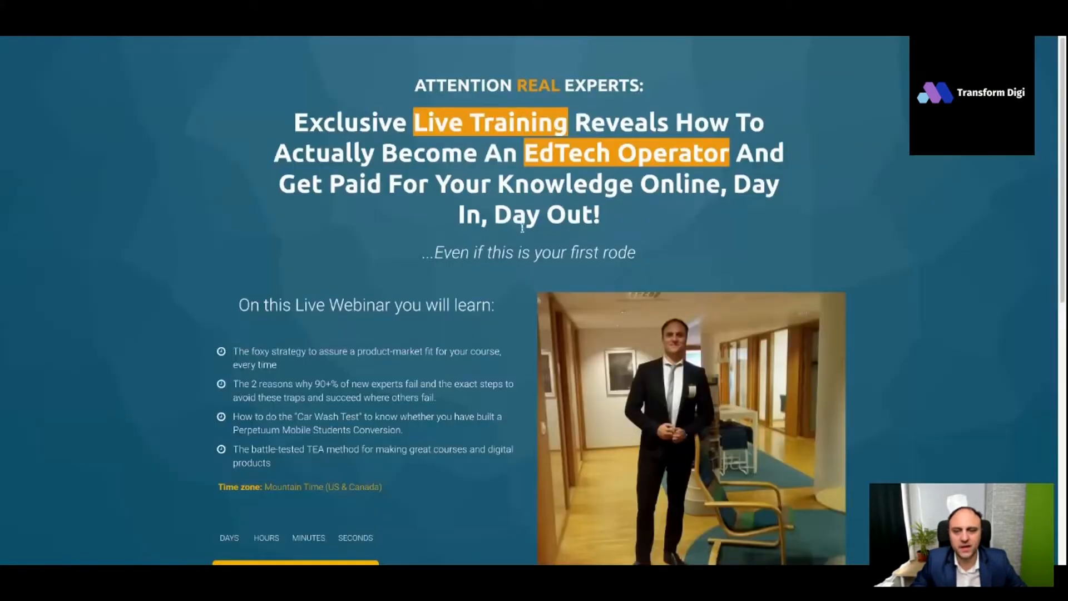
scroll(538, 234, "down", 1)
scroll(539, 234, "down", 2)
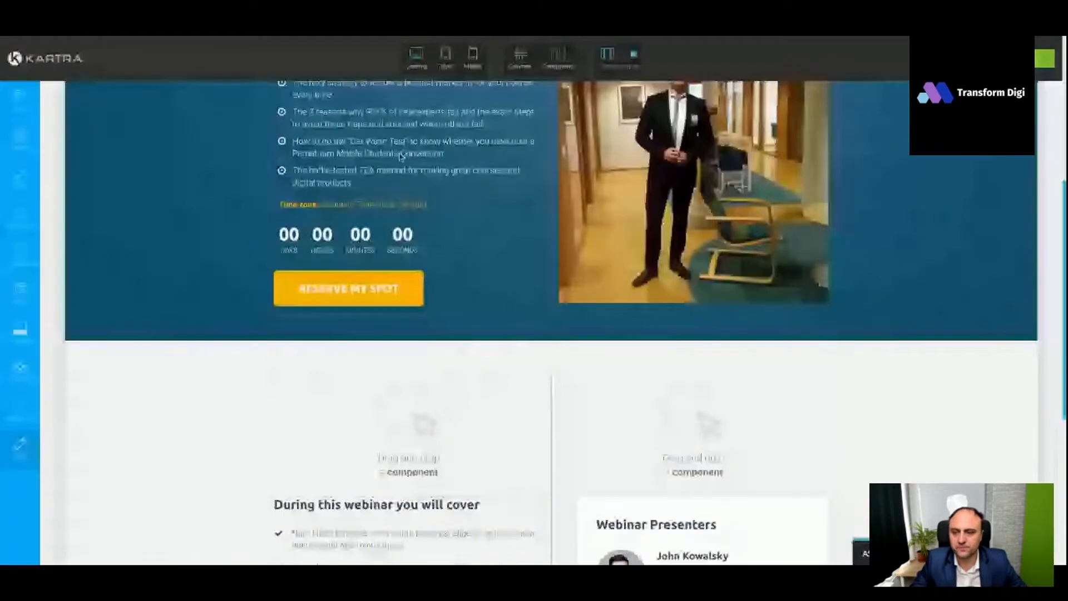
scroll(488, 270, "up", 2)
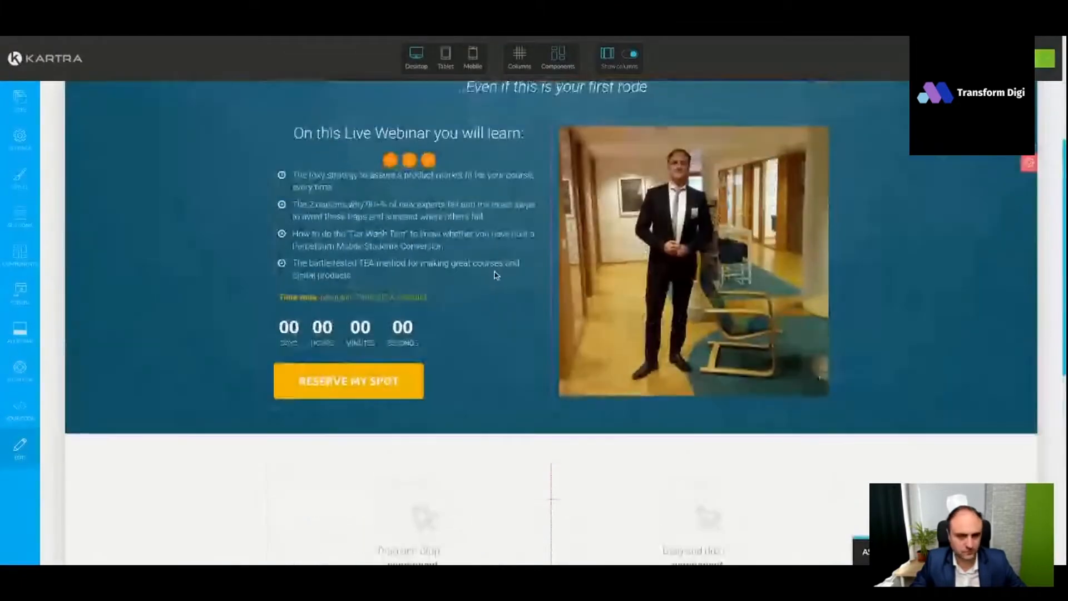
- Review the style and effects settings of the countdown timer above the "Reserve my spot" button
mouse_move(388, 330)
left_click(408, 311)
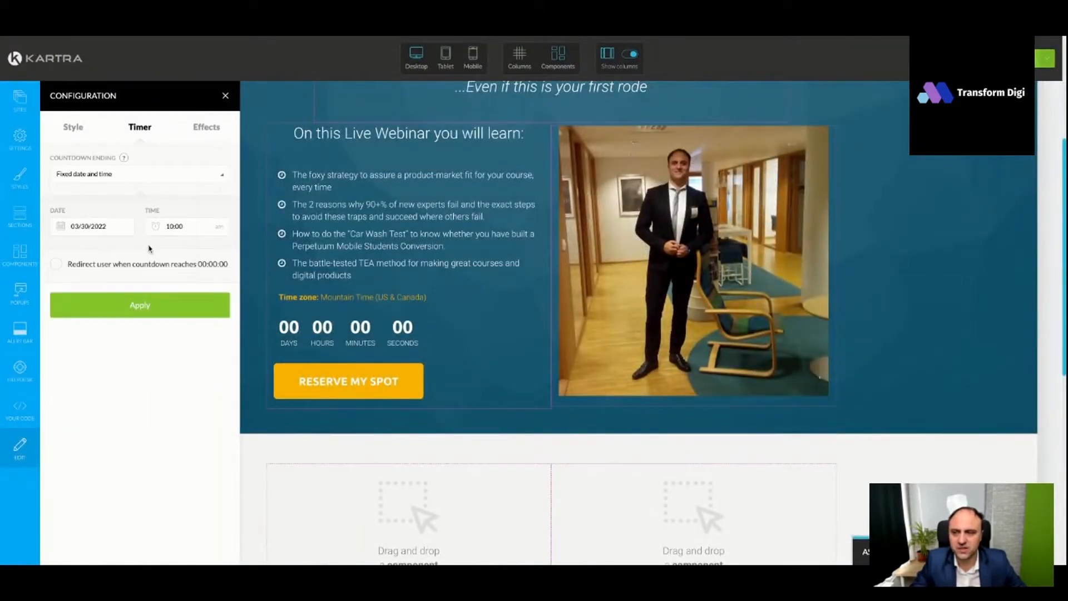
left_click(75, 129)
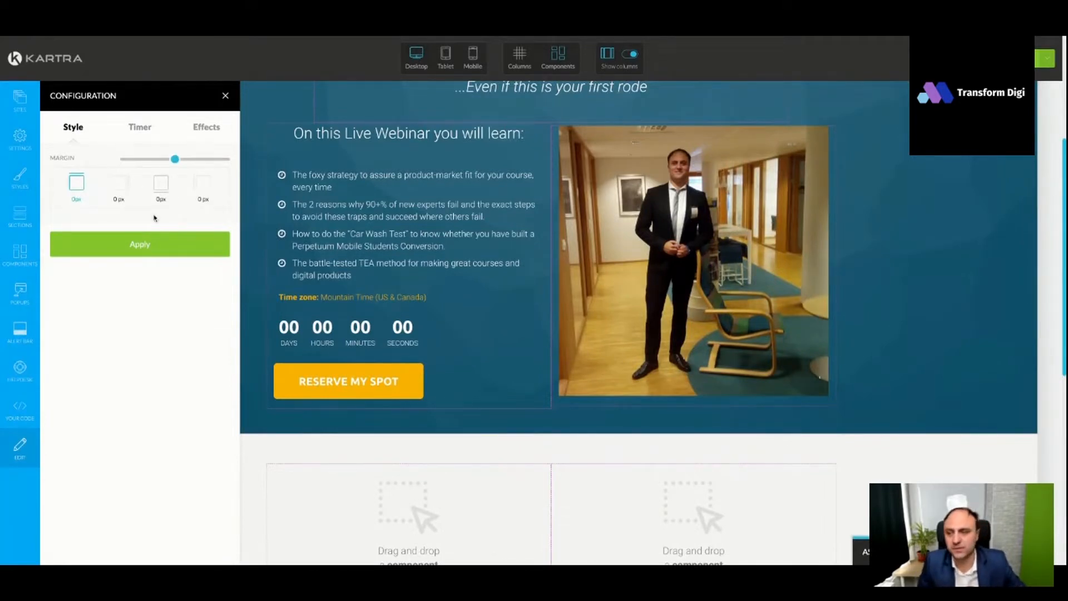
left_click(208, 127)
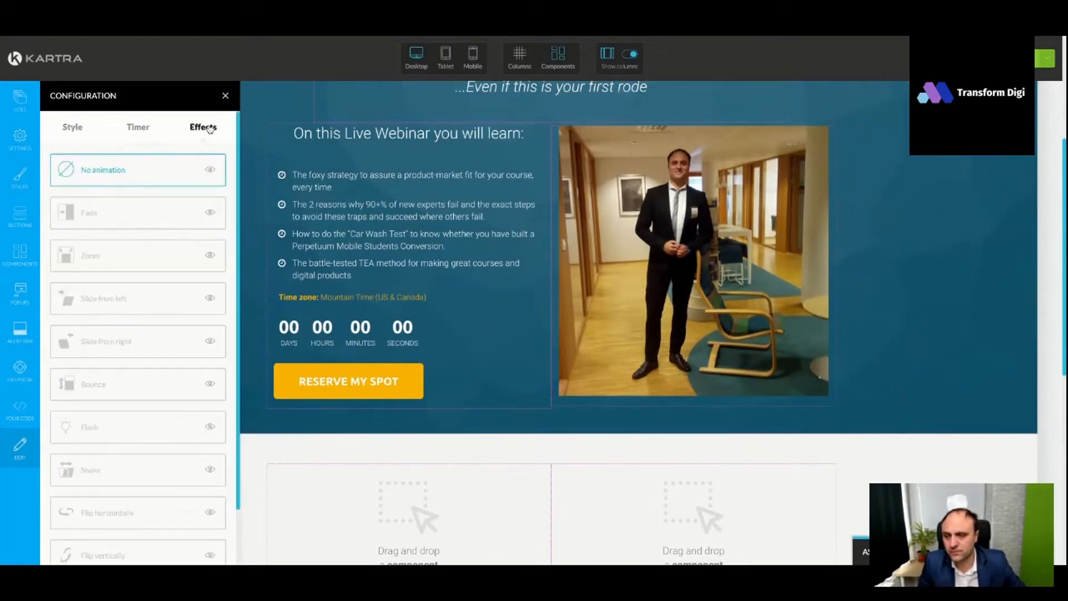
left_click(225, 96)
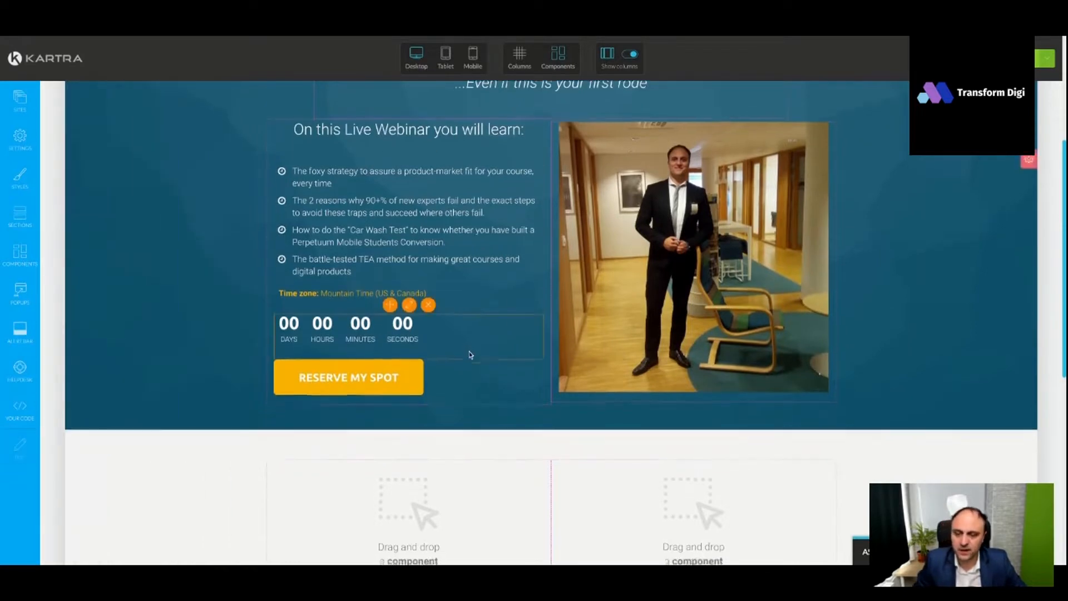
- Copy the CTA button text "Yes, reserve my seat now!" from the "Landing Pages Live Webinar for Experts" document in Google Docs
scroll(470, 354, "down", 1)
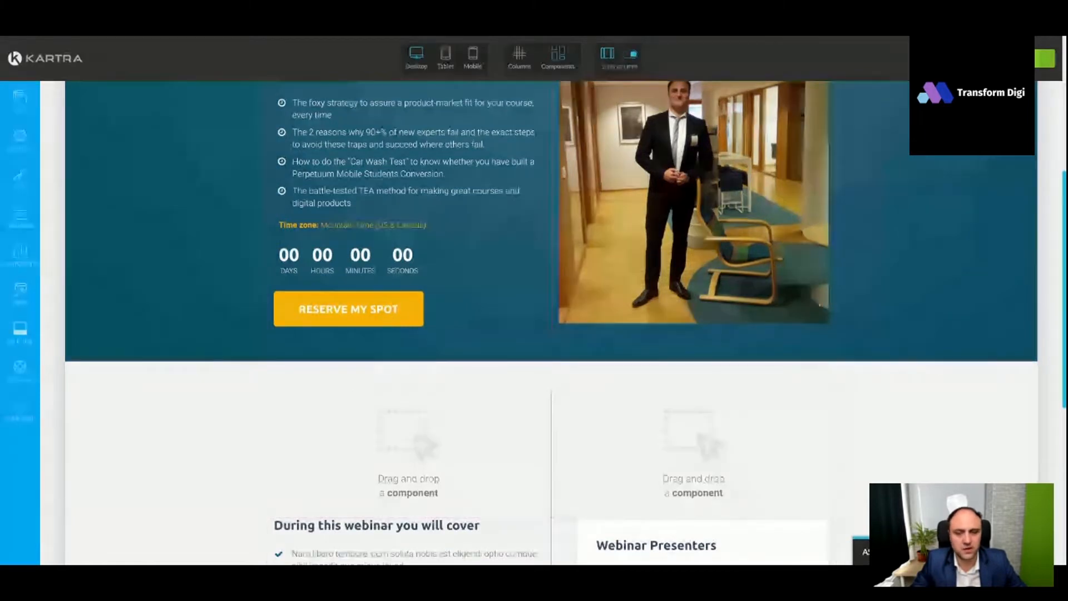
key("ctrl+Tab")
scroll(567, 314, "down", 1)
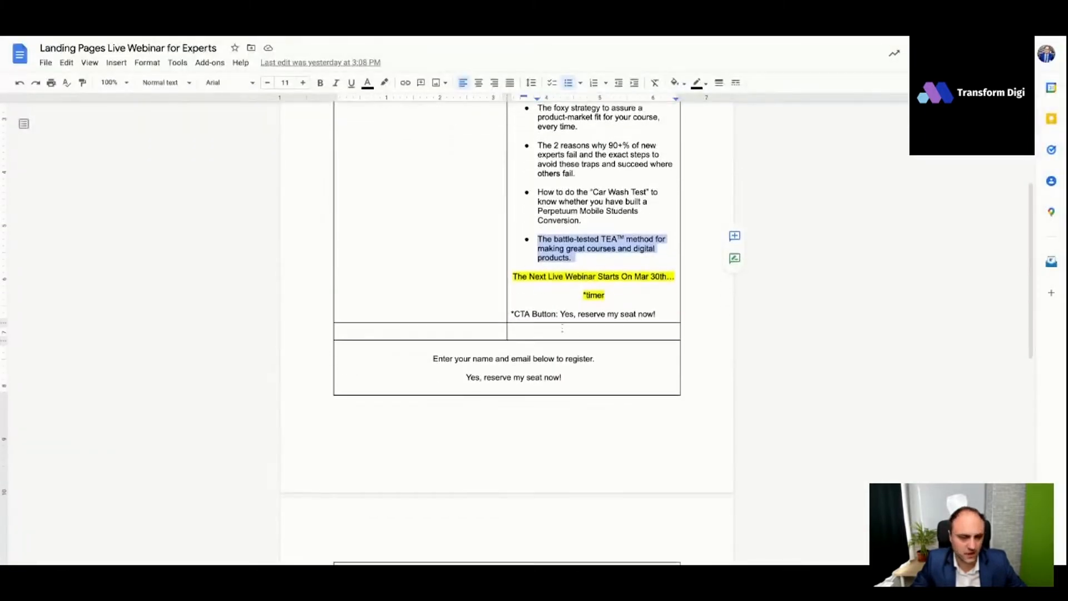
left_click_drag(561, 312, 656, 312)
key("ctrl+c")
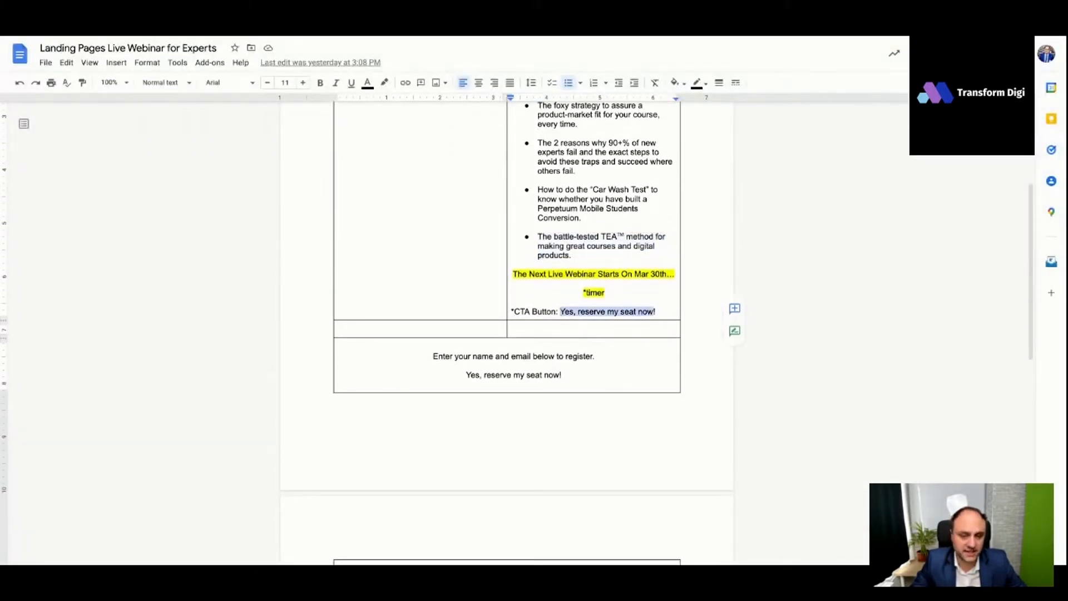
left_click(279, 37)
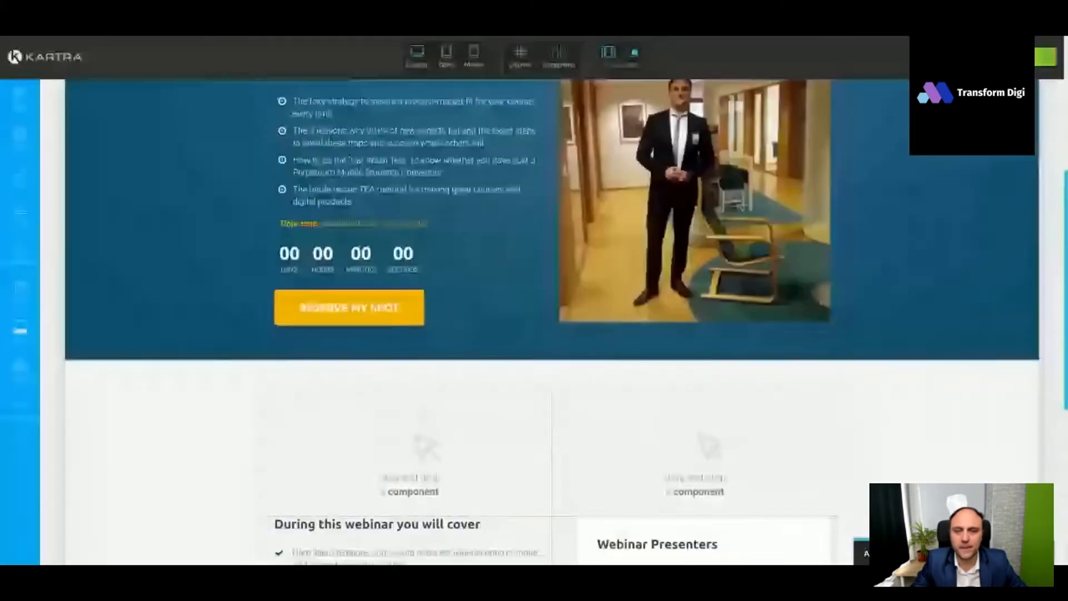
- In the Kartra page, change the "Reserve my spot" button's text to "Yes, reserve my seat now!" and apply it
mouse_move(353, 310)
left_click(321, 283)
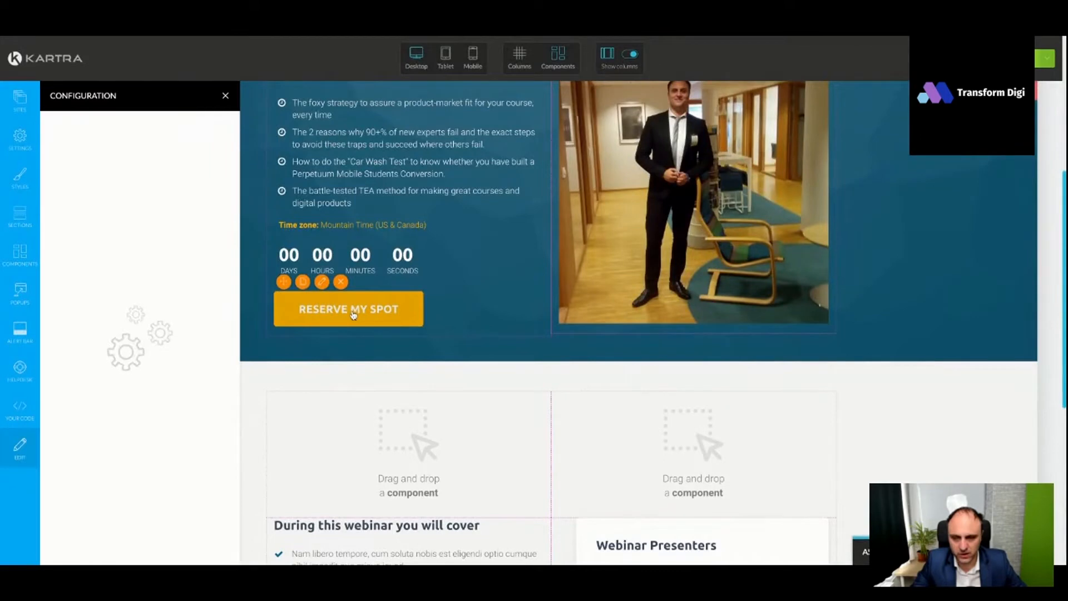
left_click(100, 127)
key("ctrl+a")
key("ctrl+v")
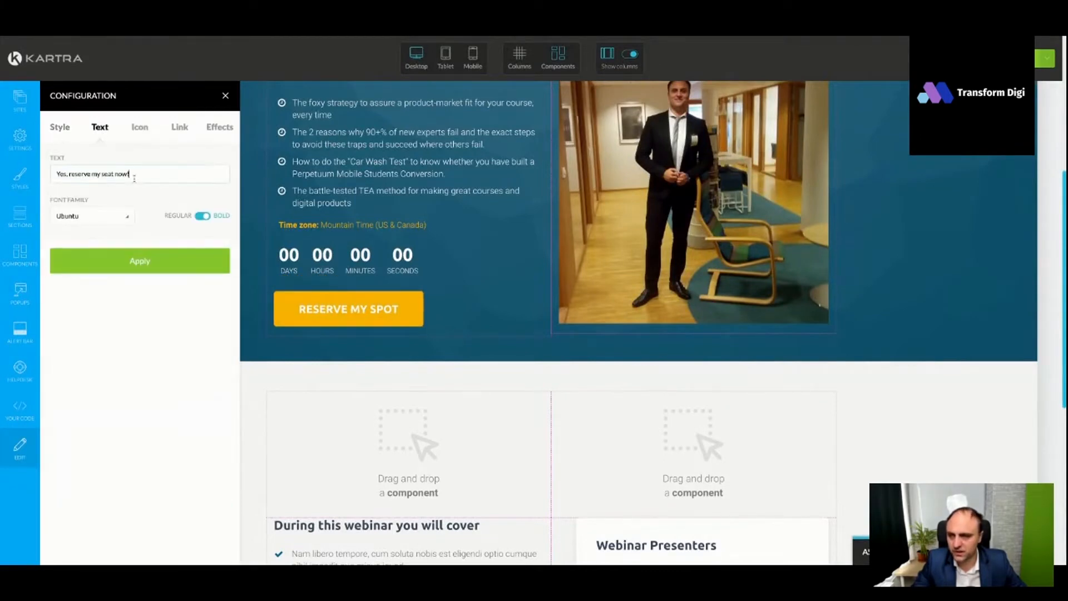
left_click(152, 266)
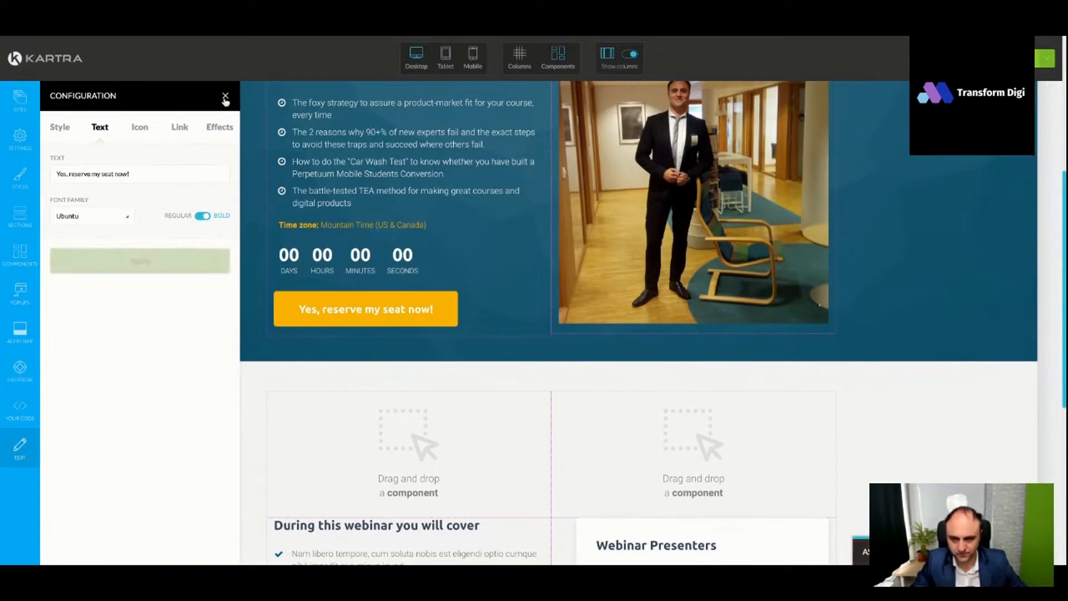
- Link the "Yes, reserve my seat now!" button to a pop-up opt-in form and place a form template in the drop area
left_click(182, 133)
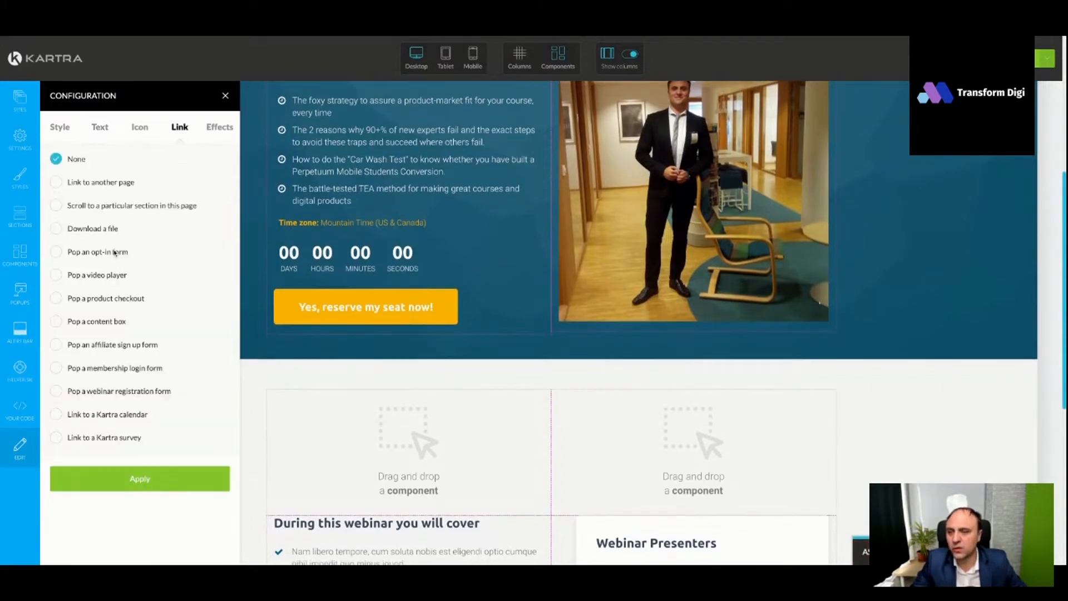
left_click(115, 252)
scroll(156, 289, "down", 5)
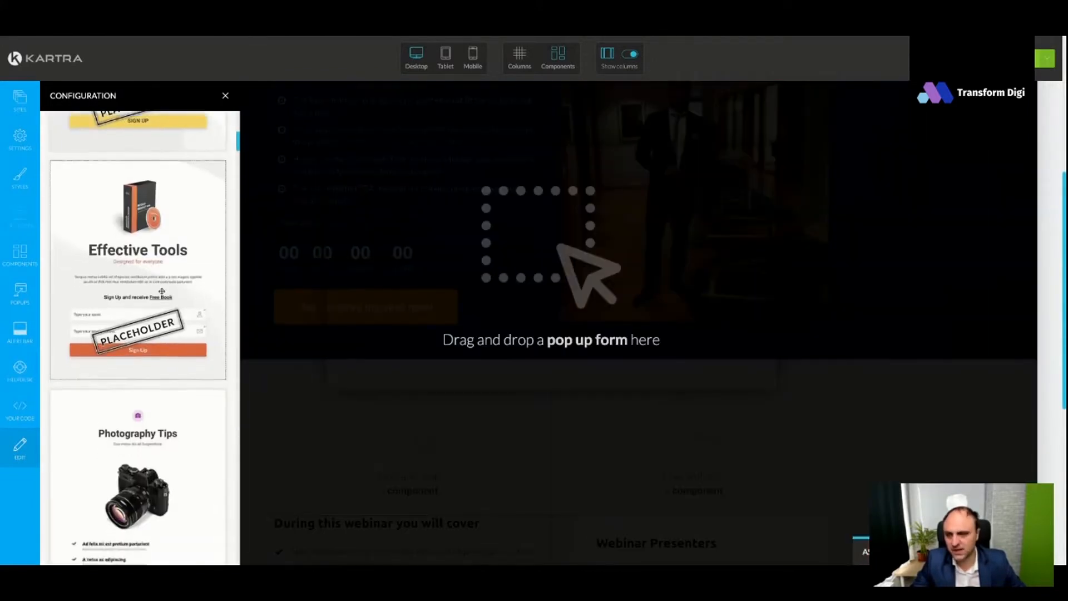
scroll(156, 289, "up", 5)
left_click_drag(145, 298, 570, 284)
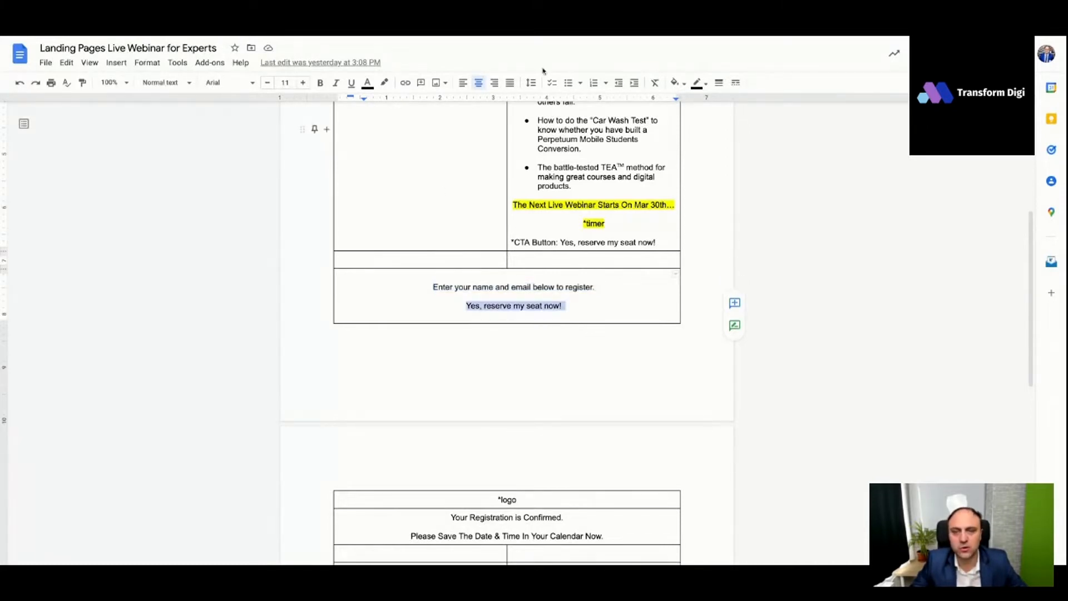
- Copy the heading "Your Registration is Confirmed." from the confirmation page section of the Google Docs copy document
scroll(521, 299, "down", 3)
scroll(521, 299, "down", 3)
left_click_drag(568, 229, 449, 229)
key("super+c")
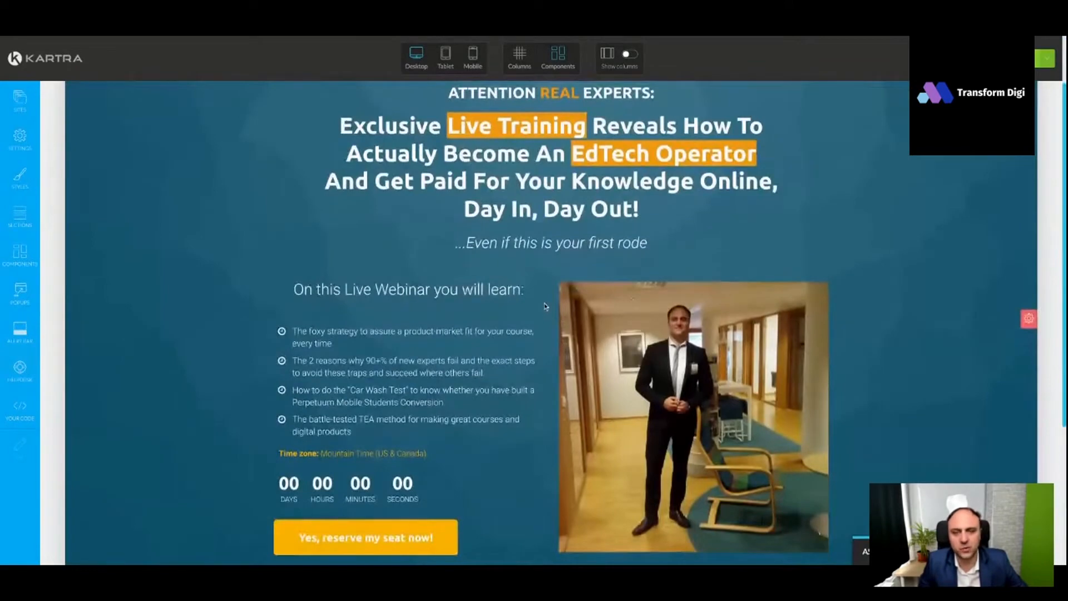
- On the thank-you page in Kartra, replace the main headline with "Your Registration is Confirmed" and delete the "Attention real experts:" line above it
scroll(546, 306, "down", 4)
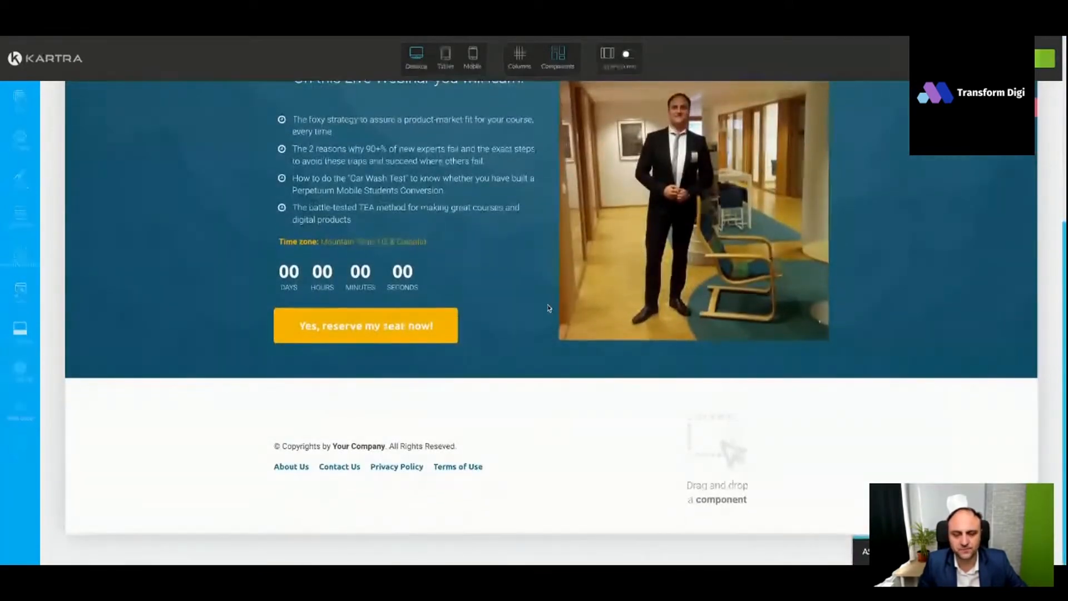
scroll(565, 440, "up", 5)
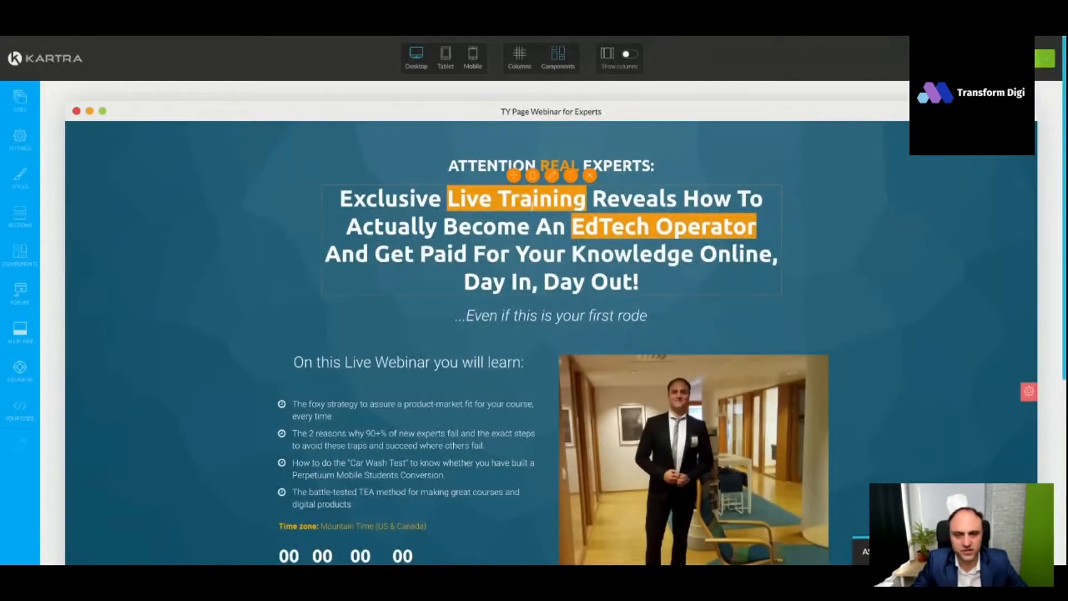
triple_click(566, 198)
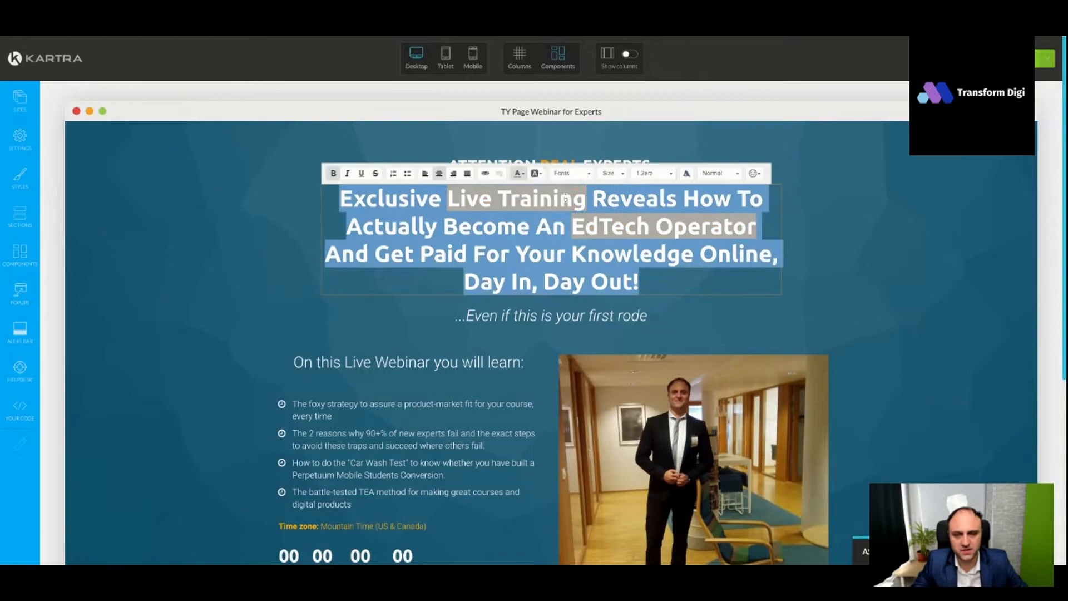
key("super+v")
key("super+z")
type("Your Registration is Confirmed.")
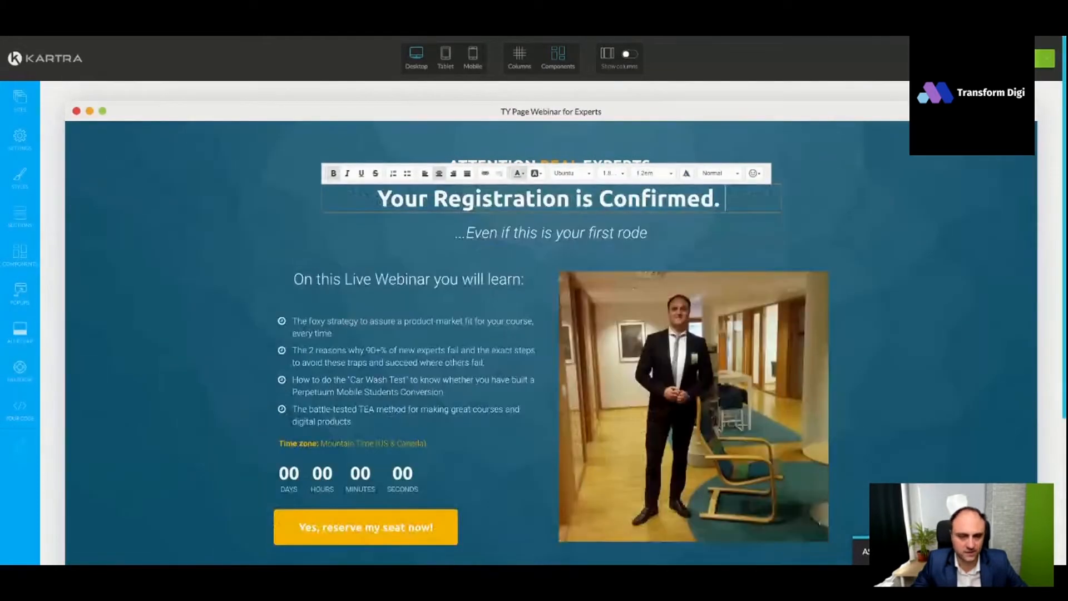
key("BackSpace")
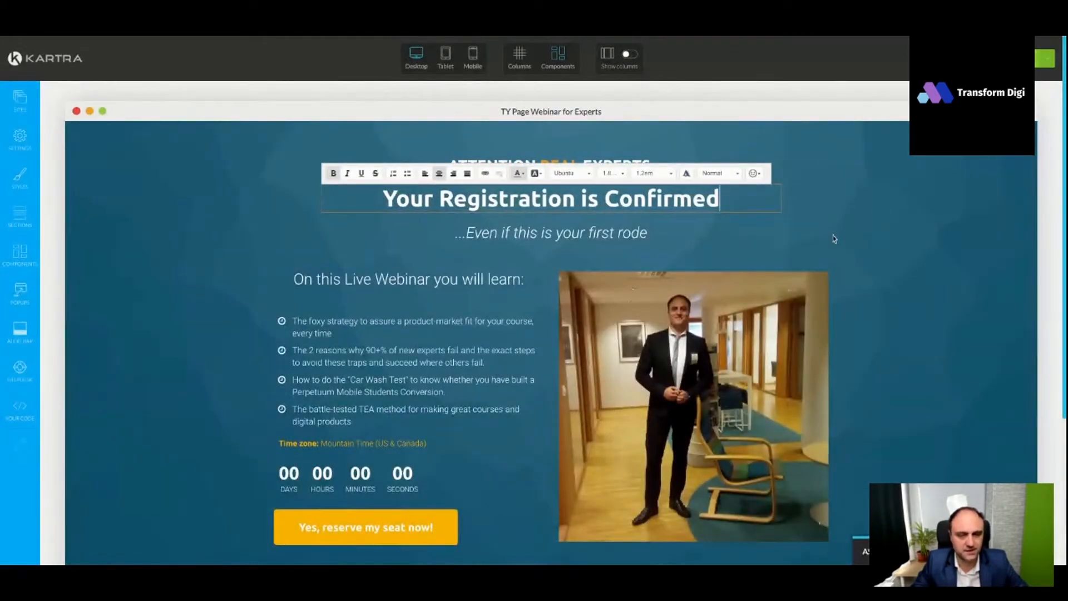
left_click(866, 270)
left_click(587, 149)
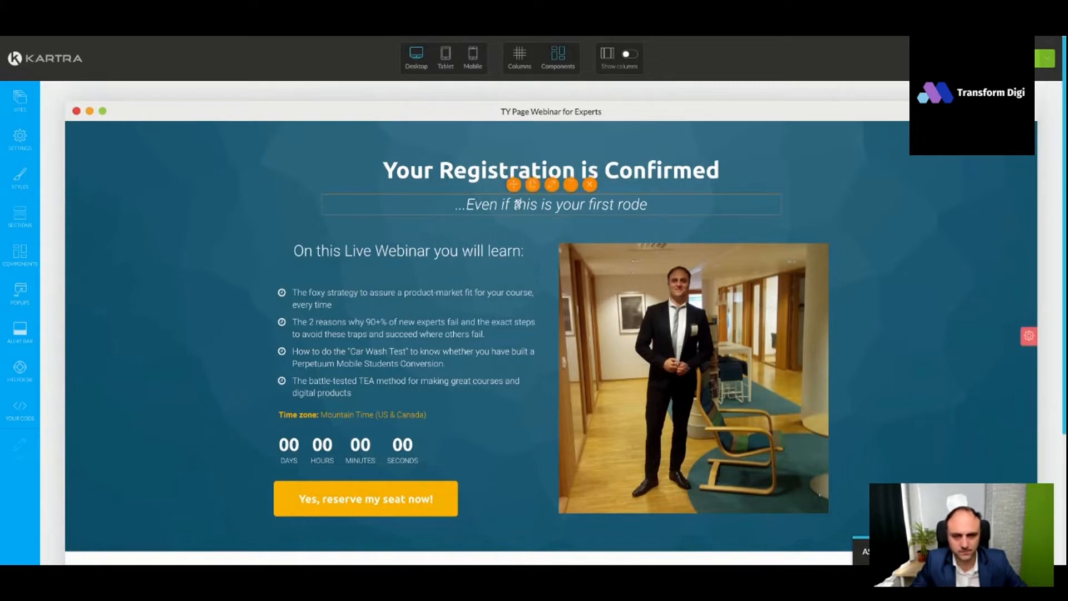
- Replace the italic subheading under the headline with "Please Save The Date & Time In Your Calendar Now."
left_click(561, 204)
triple_click(561, 204)
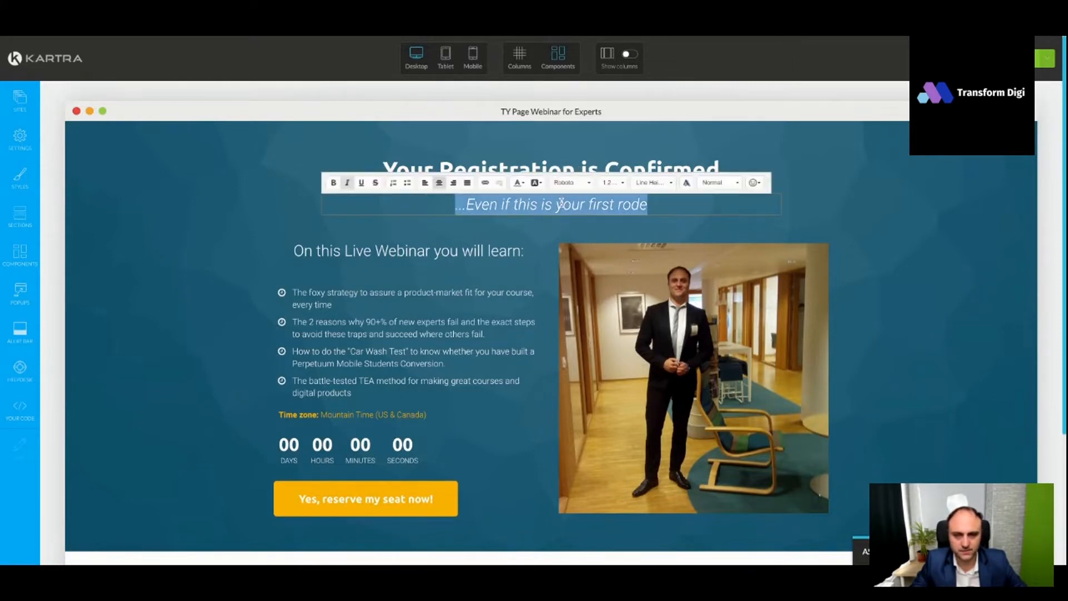
type("Please Save The Date & Time In Your Calendar Now.")
key("Escape")
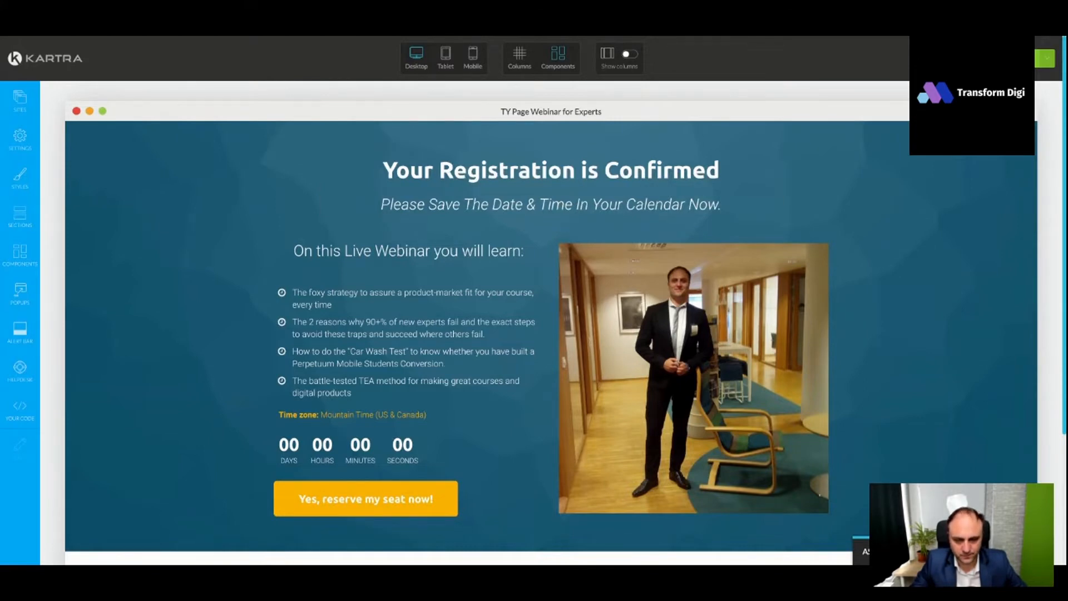
- Replace the "On this Live Webinar you will learn:" text with the prepared thank-you message and webinar details, in a smaller, left-aligned font
scroll(447, 328, "down", 2)
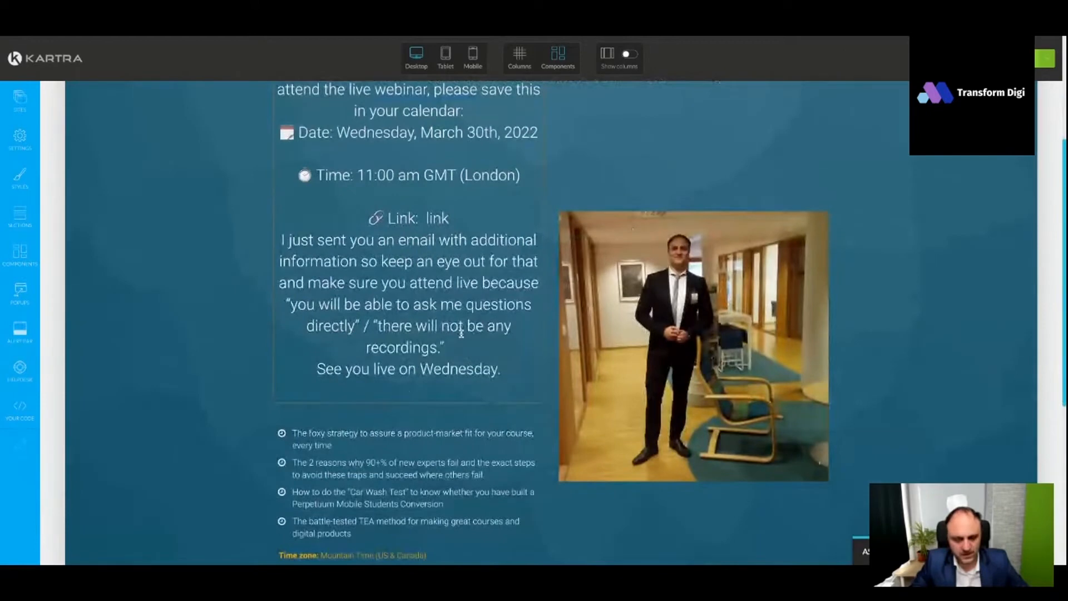
key("BackSpace")
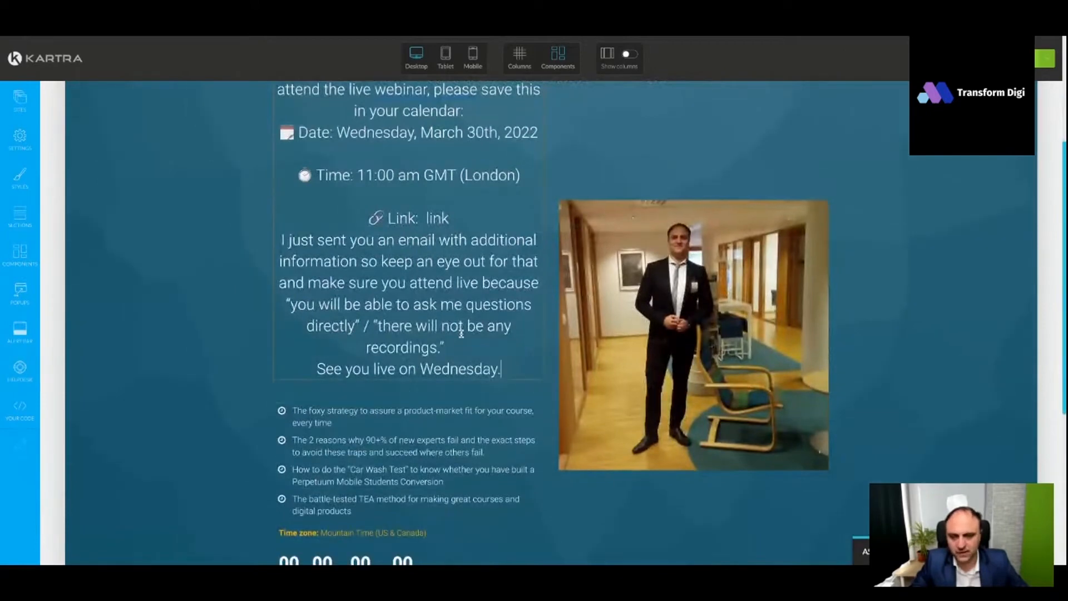
key("ctrl+a")
scroll(461, 333, "up", 3)
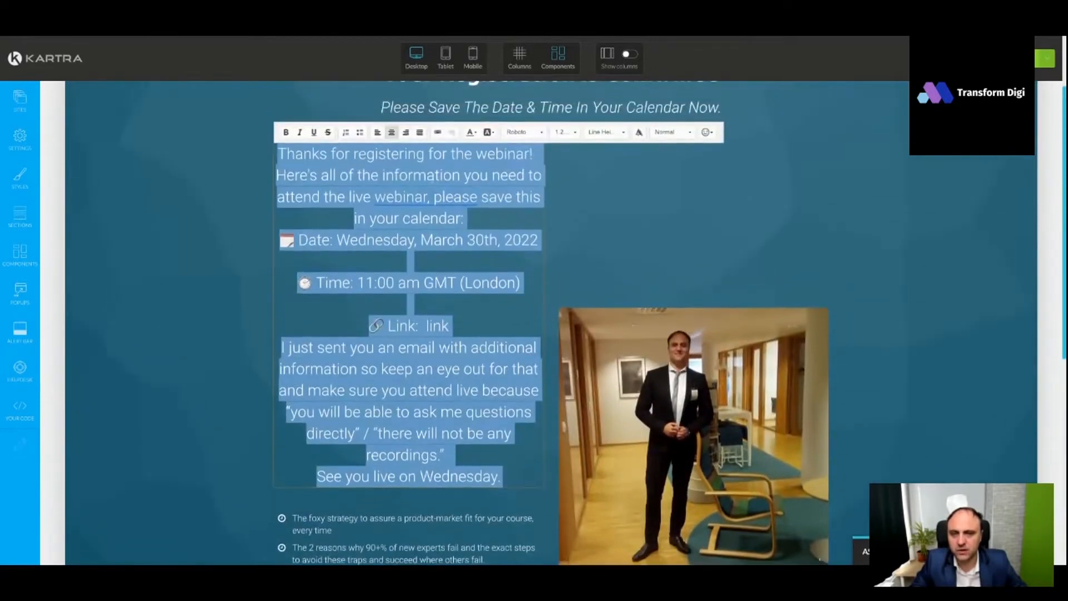
left_click(562, 132)
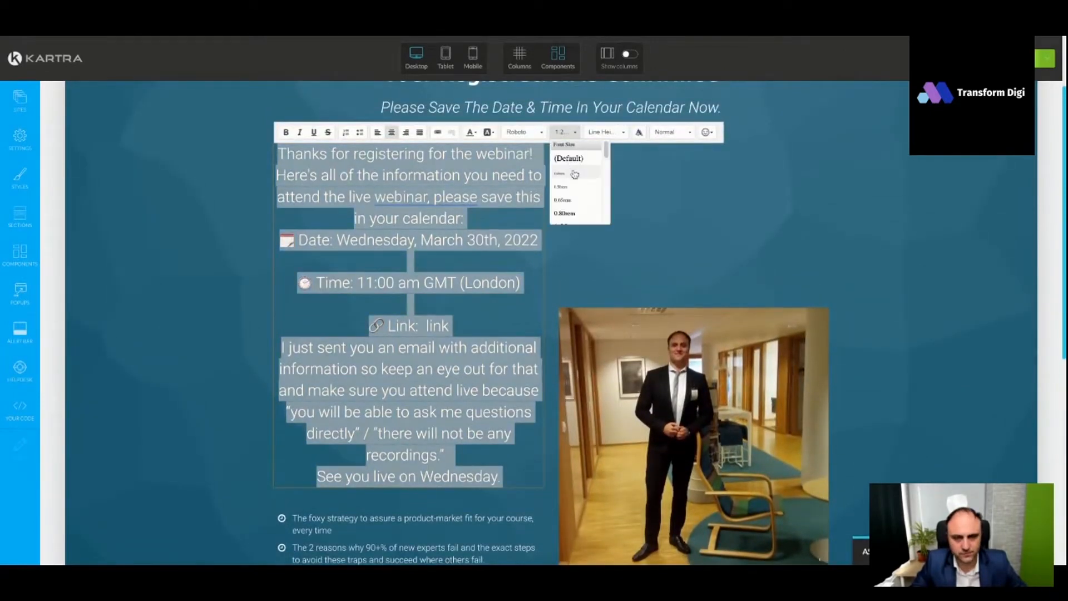
left_click(576, 203)
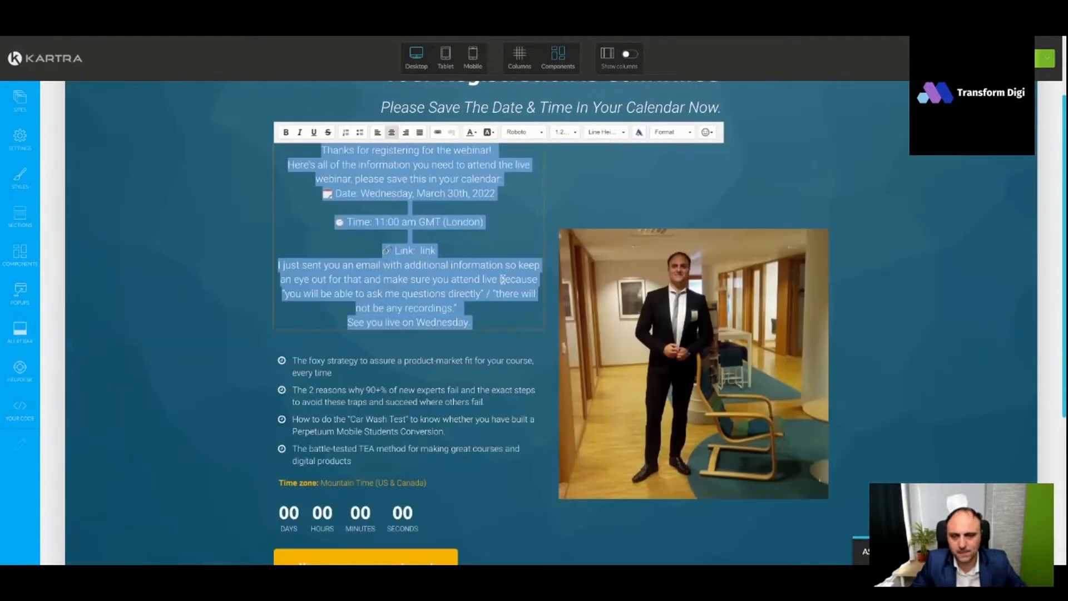
left_click(377, 131)
left_click(453, 241)
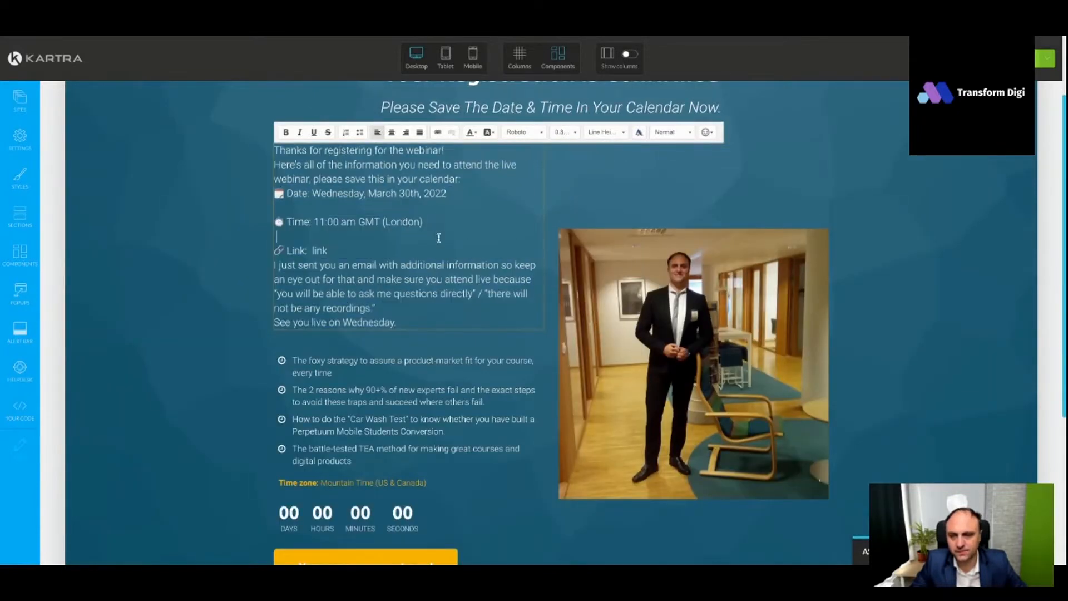
scroll(452, 240, "up", 1)
left_click(647, 255)
- Delete the four webinar bullet points below the thank-you message
scroll(647, 256, "down", 2)
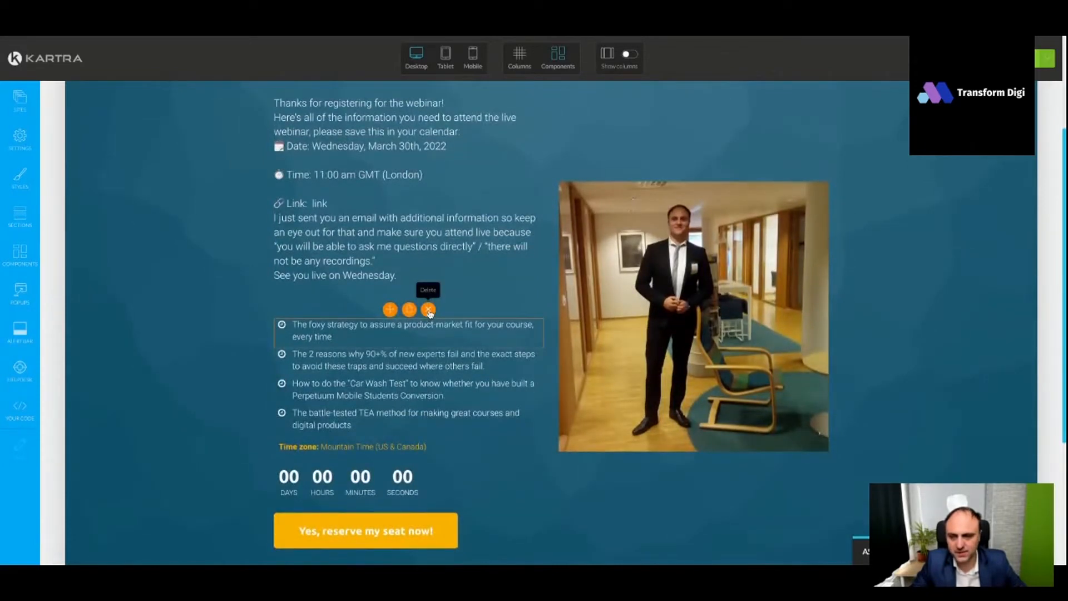
scroll(434, 250, "up", 1)
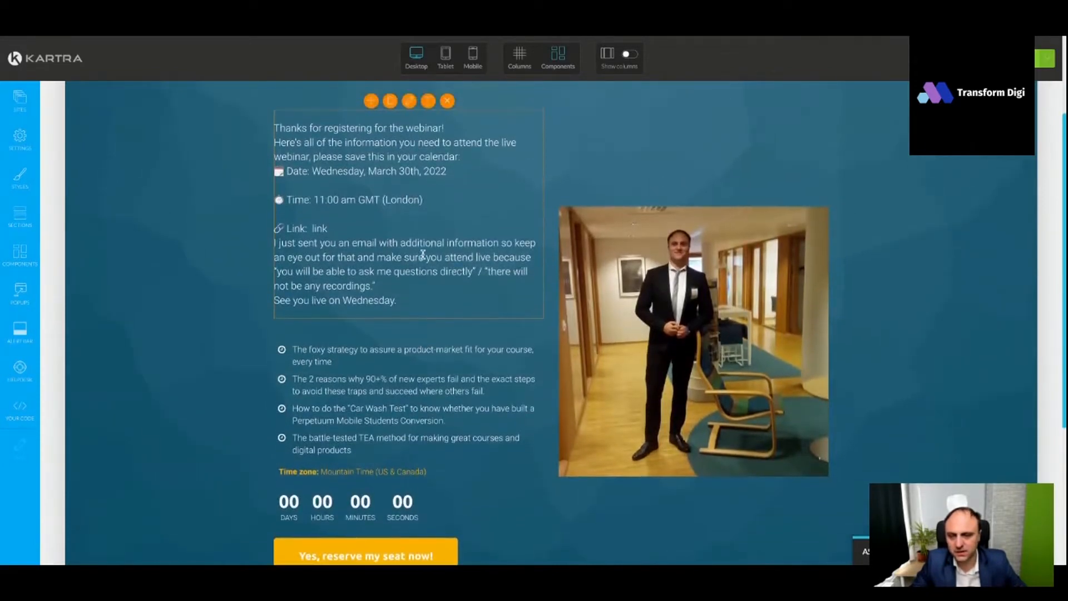
left_click(427, 377)
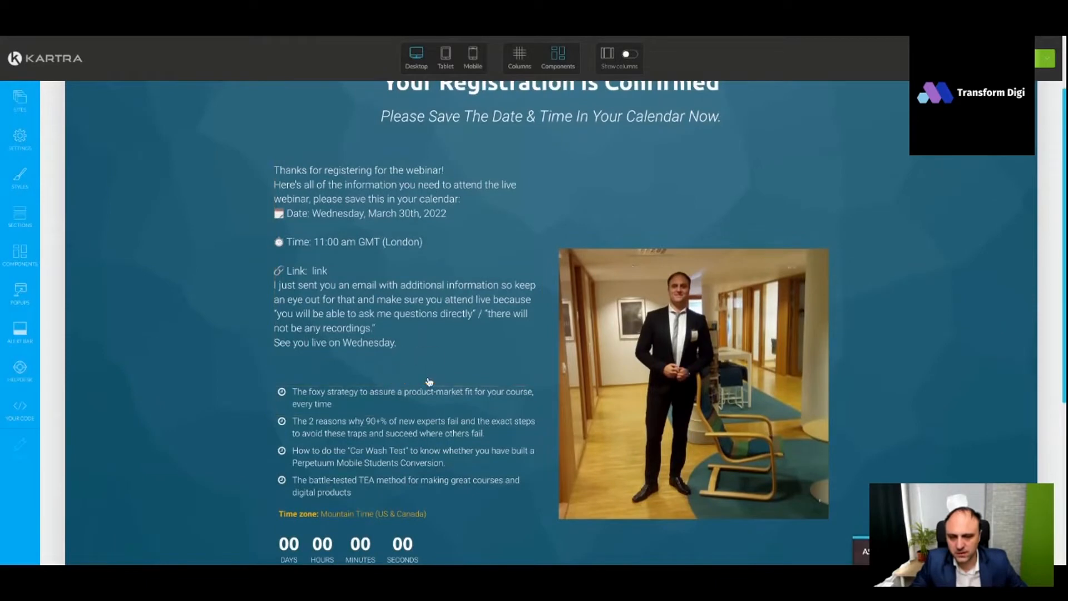
left_click(428, 376)
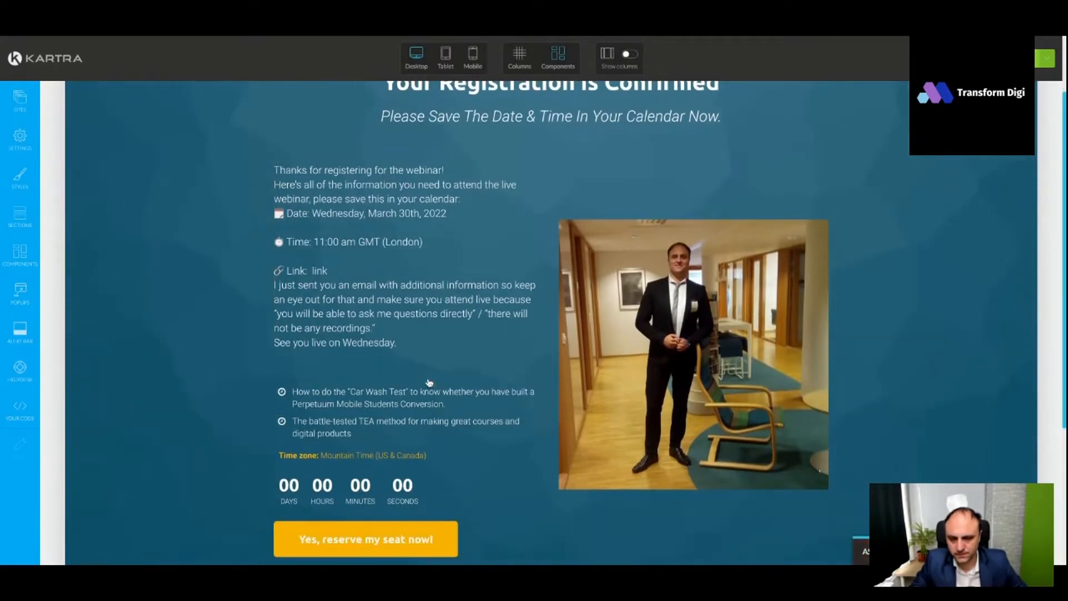
left_click(429, 379)
scroll(457, 352, "down", 2)
left_click(429, 290)
- Delete the countdown timer with its time zone line and the "Yes, reserve my seat now!" button from the thank-you page
left_click(450, 289)
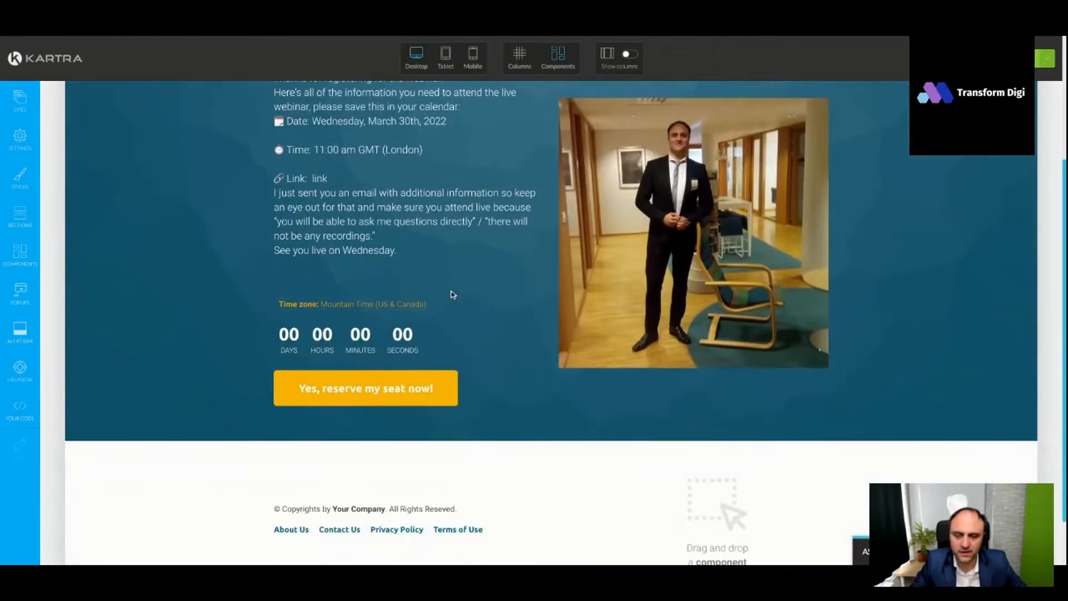
left_click(427, 284)
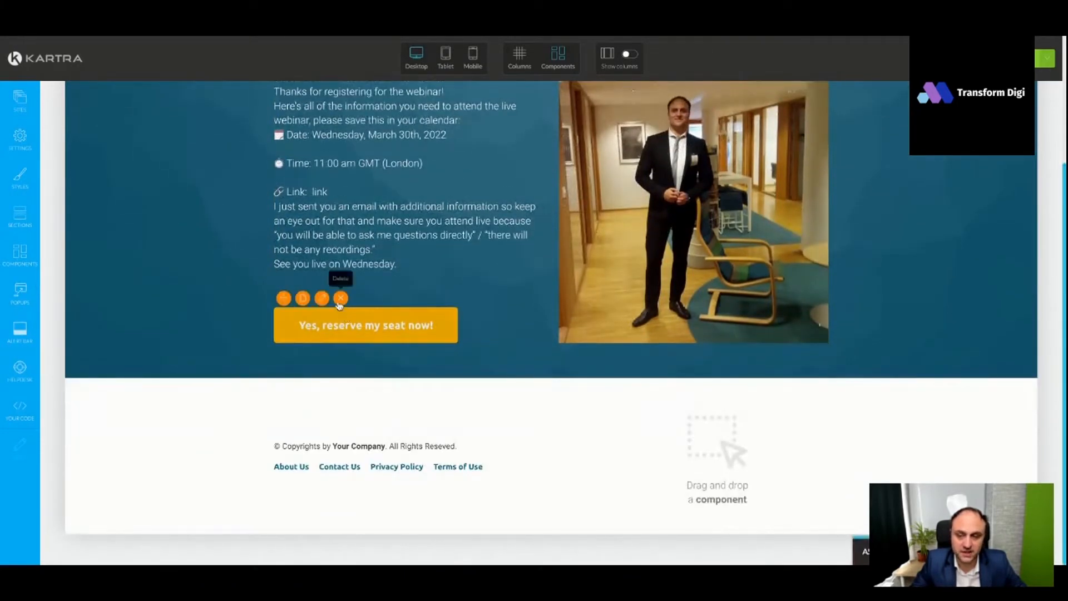
left_click(342, 299)
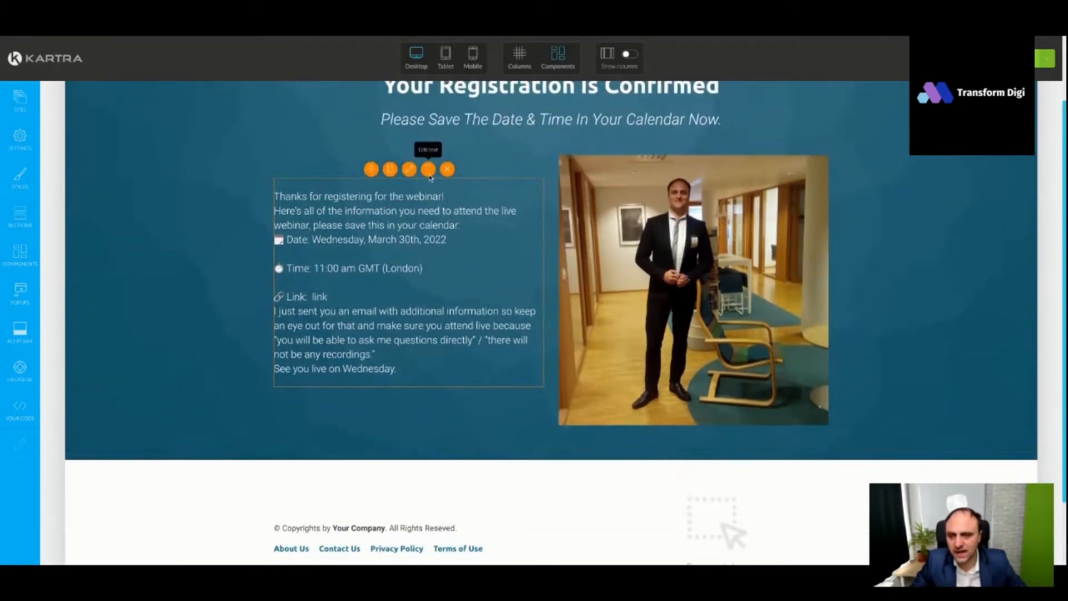
- Separate the paragraphs of the thank-you message with blank lines, from the registration information down to "See you live on Wednesday."
left_click(447, 218)
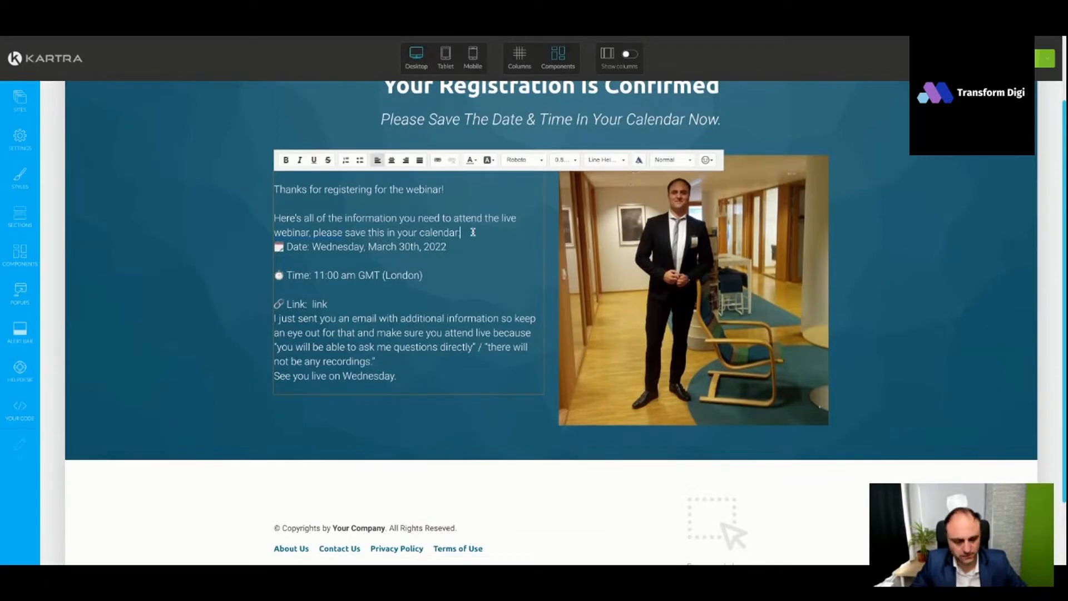
key("Return")
left_click(384, 309)
key("Return")
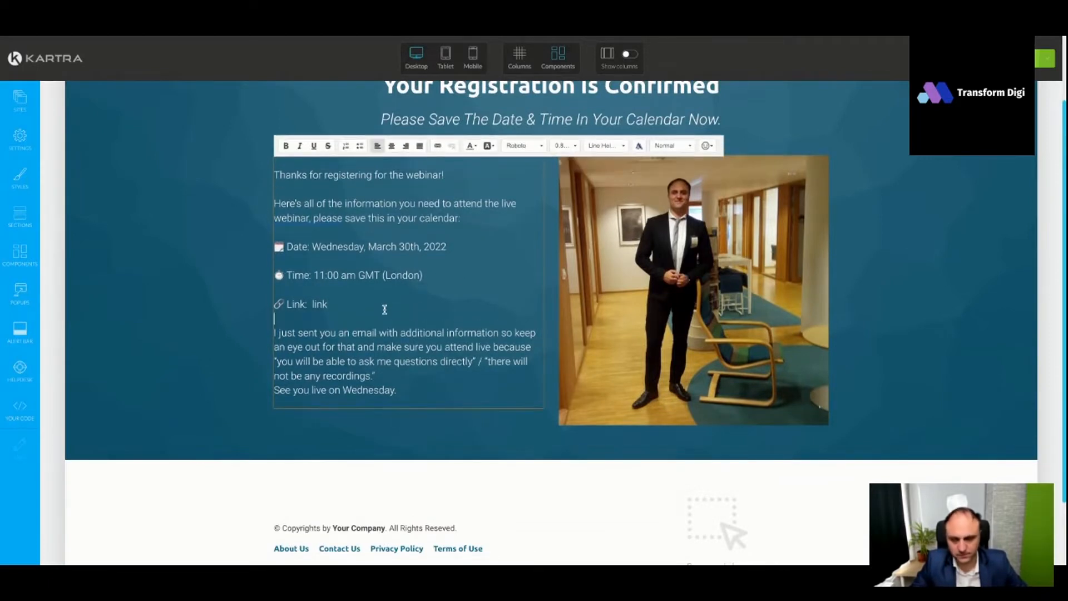
left_click(404, 368)
key("Return")
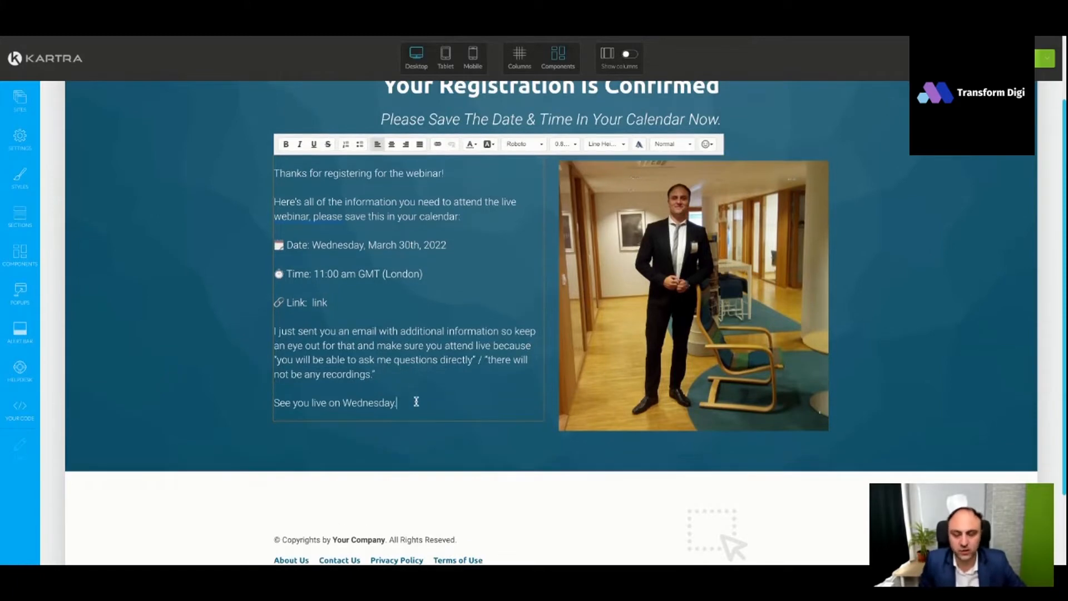
left_click(856, 318)
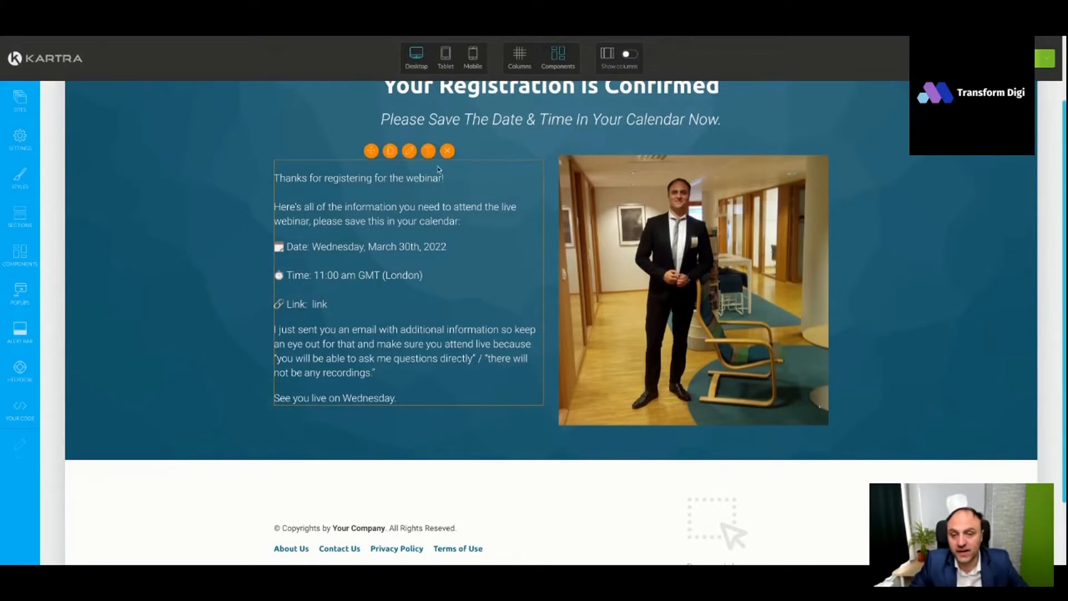
- Remove the "there will not be any recordings" alternative and the quotation marks around "you will be able to ask me questions directly"
left_click(428, 155)
key("shift+Down")
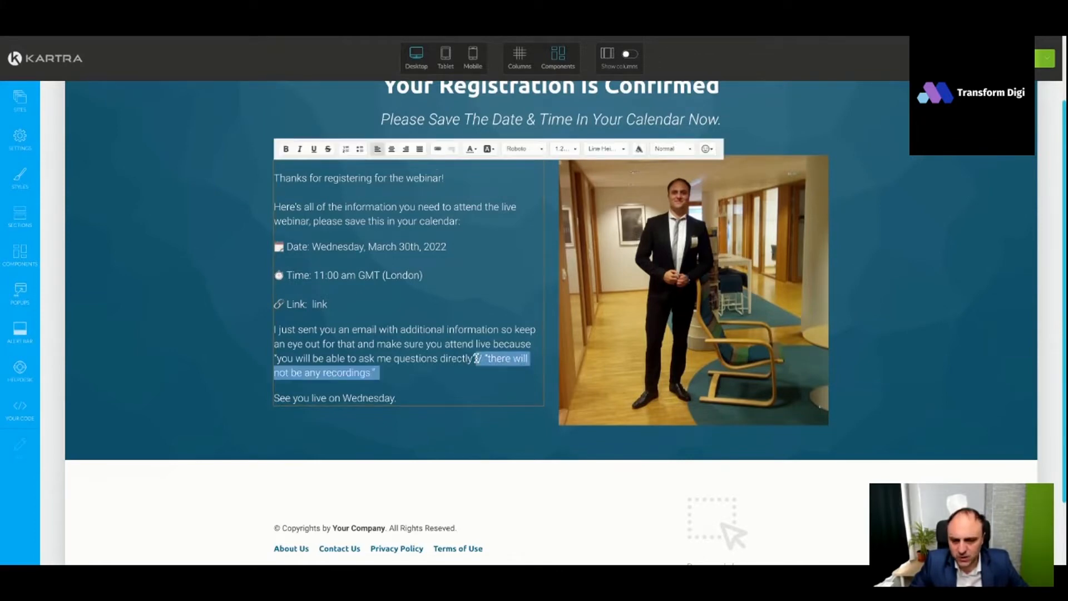
key("shift+Left")
key("BackSpace")
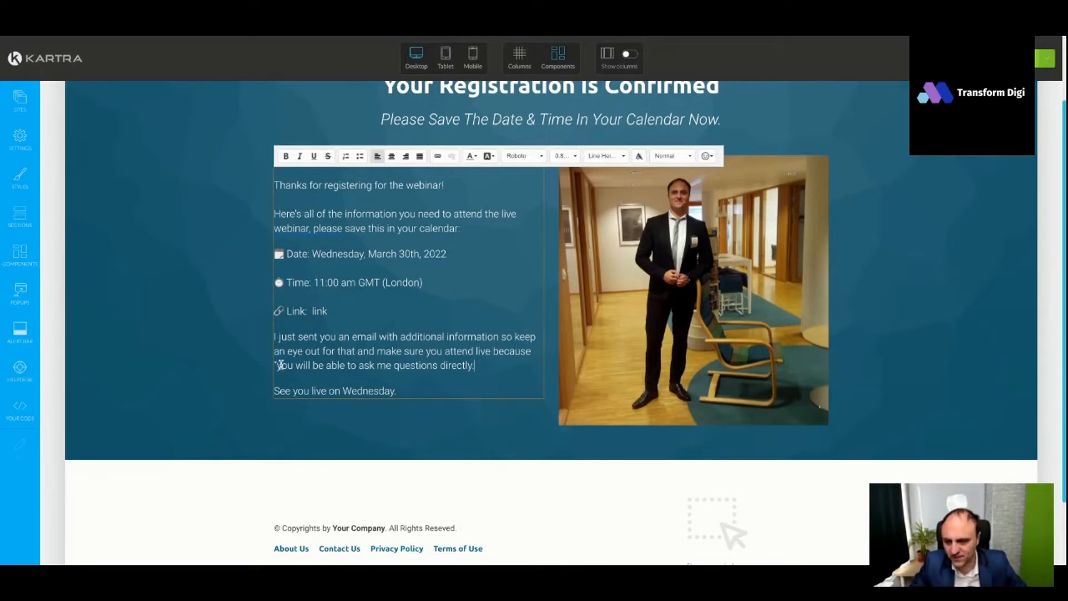
key("BackSpace")
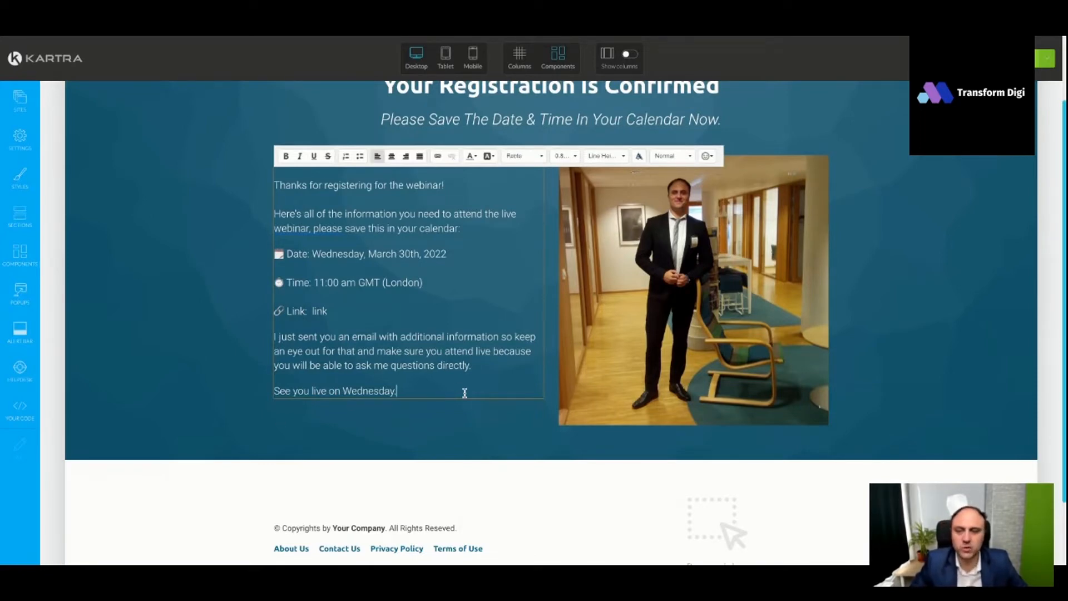
- End the information sentence after "webinar." and put "Please save this in your calendar:" in its own paragraph
left_click(322, 245)
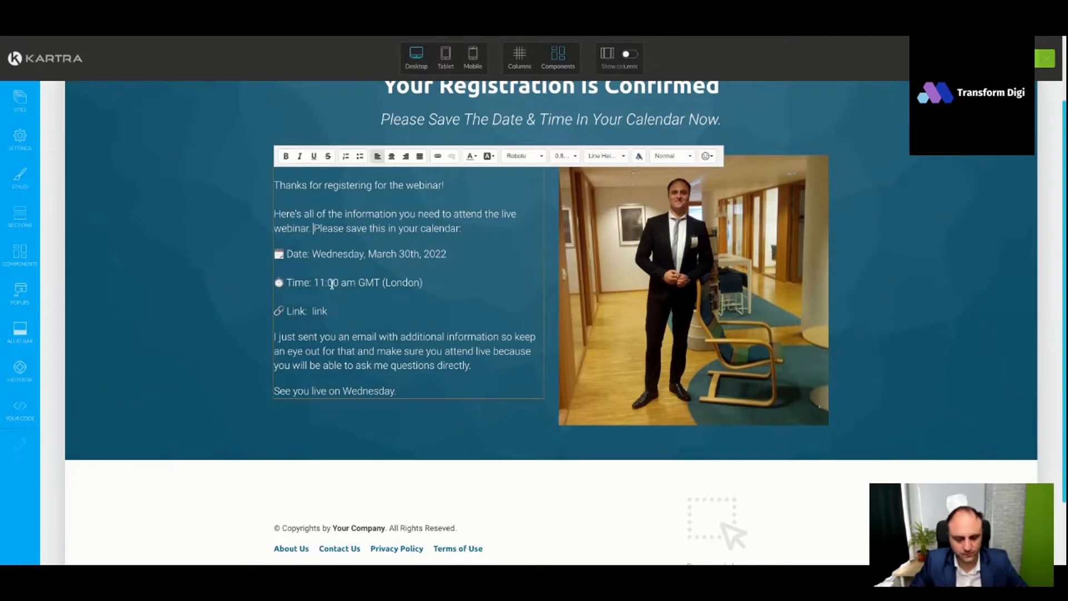
key("Return")
left_click(618, 345)
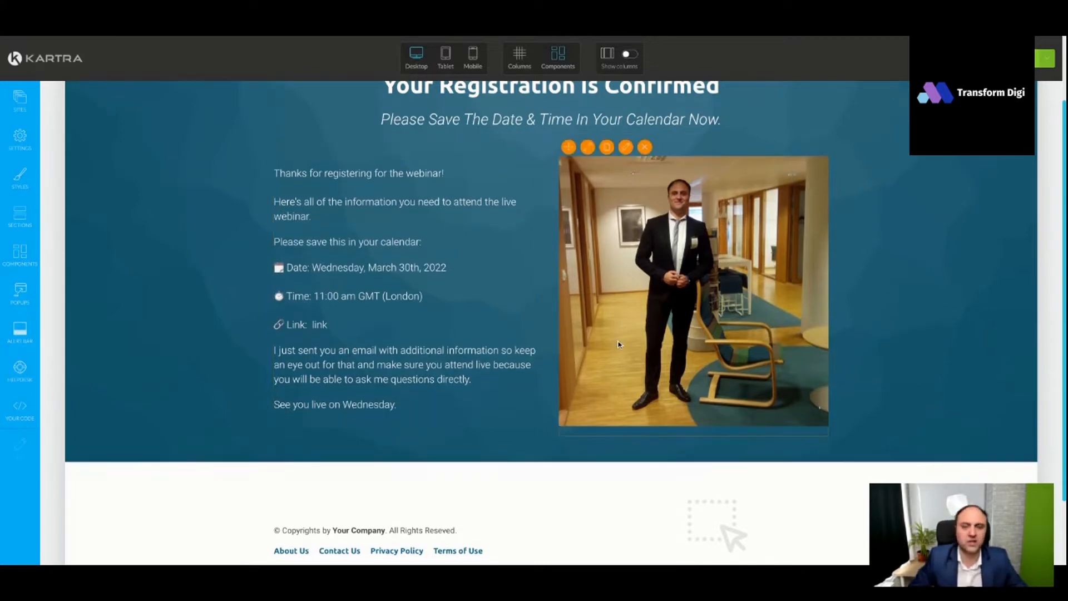
scroll(618, 345, "up", 2)
scroll(589, 341, "down", 3)
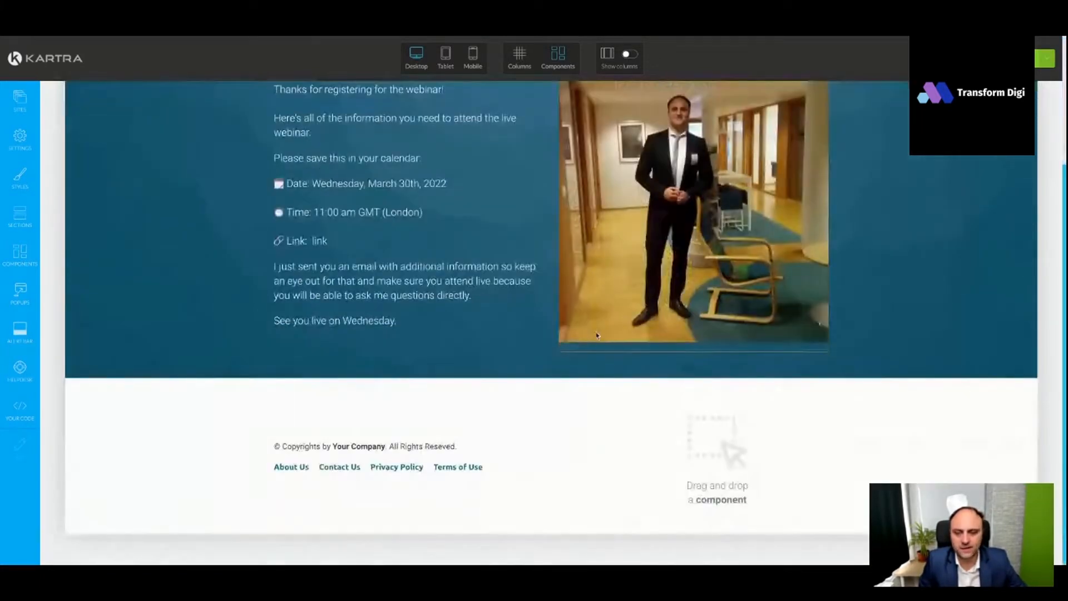
scroll(597, 335, "up", 3)
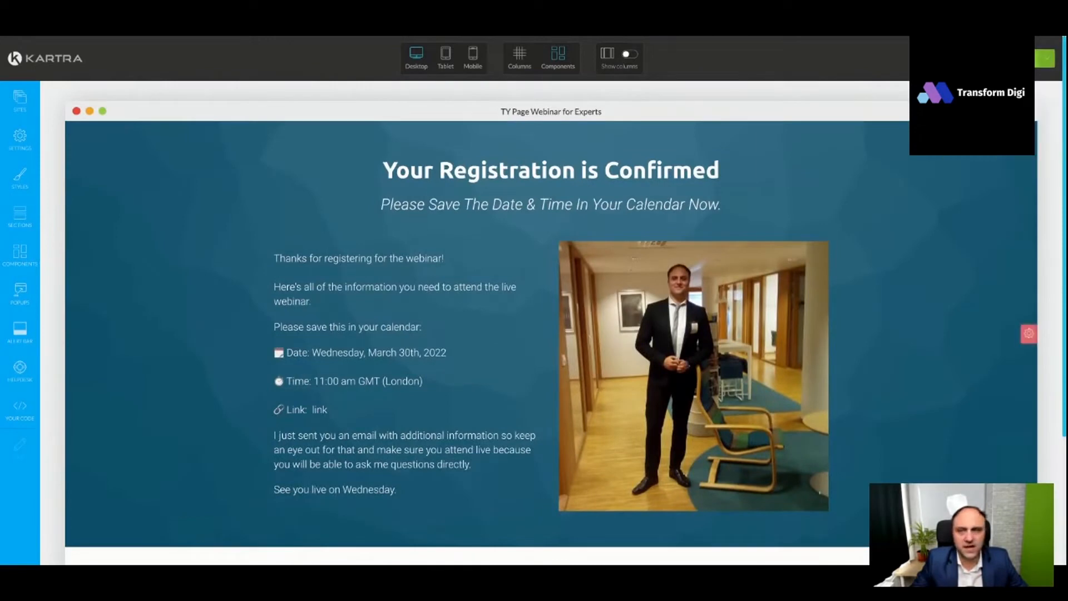
left_click(1004, 59)
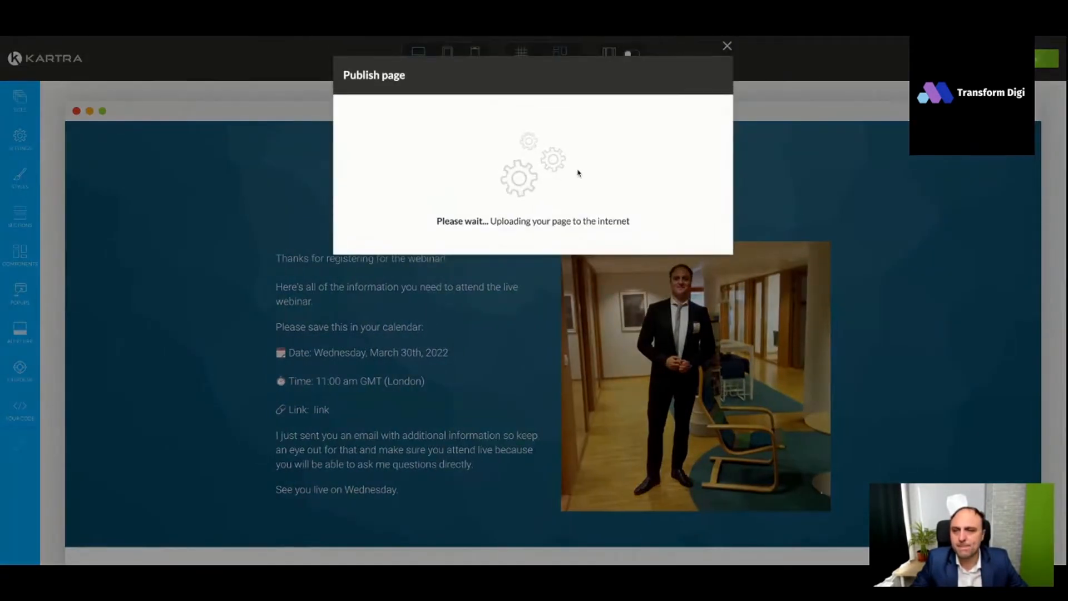
left_click(456, 184)
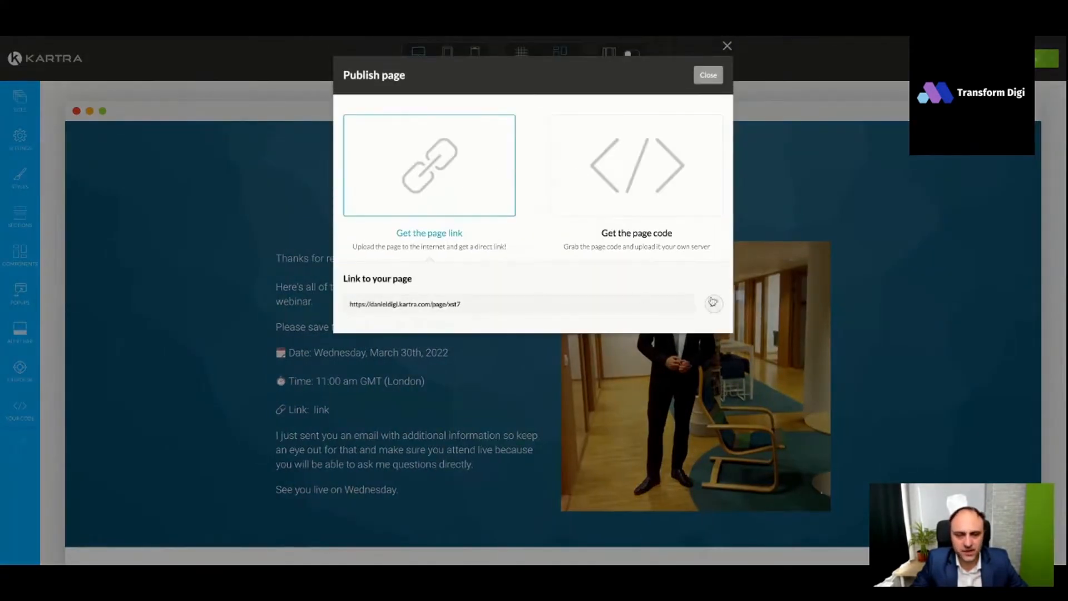
left_click(712, 302)
left_click(426, 310)
left_click(414, 346)
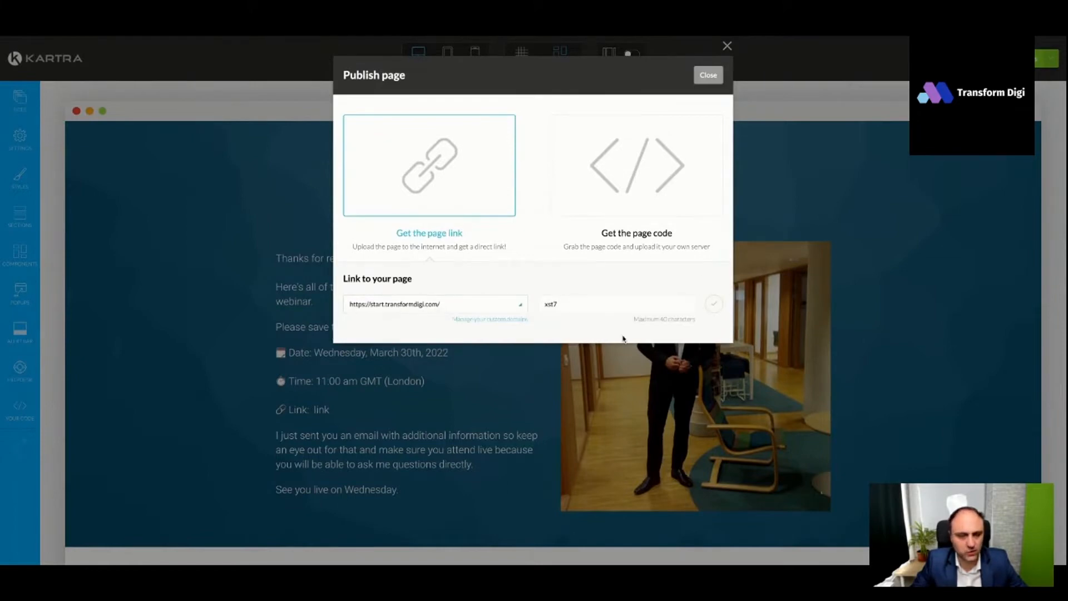
left_click(714, 304)
triple_click(444, 303)
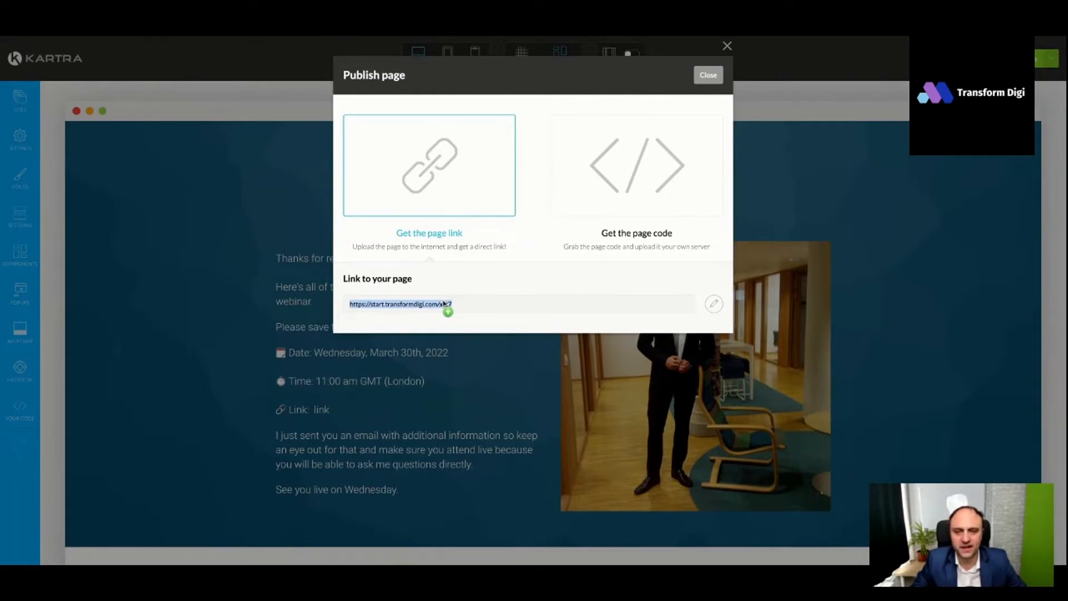
left_click(708, 75)
- Leave the page editor and return to the dashboard's page overview
scroll(556, 273, "down", 3)
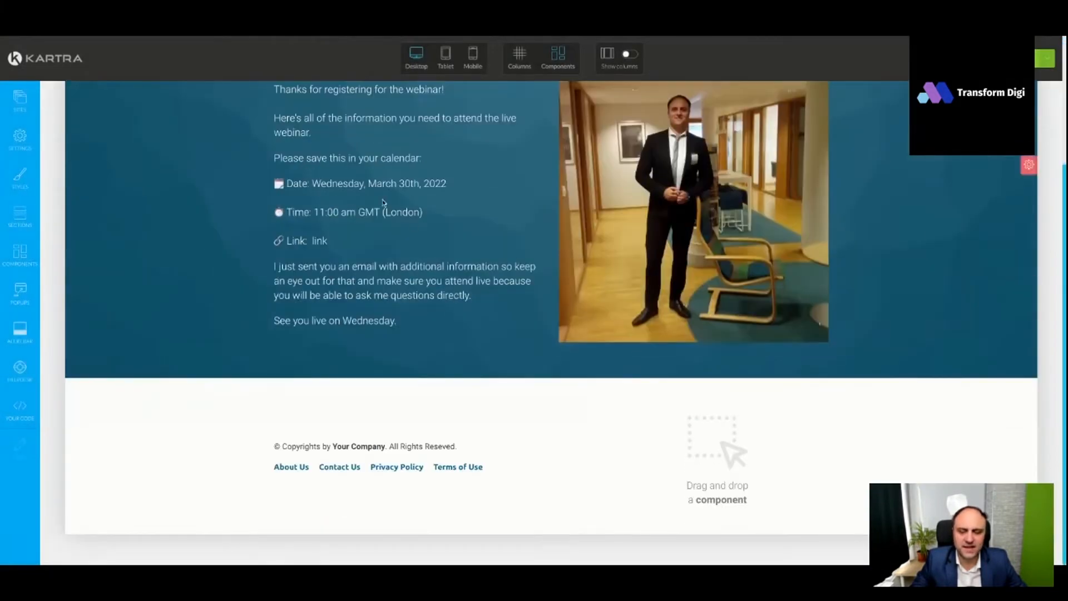
scroll(514, 266, "up", 2)
scroll(515, 266, "down", 2)
left_click(1045, 58)
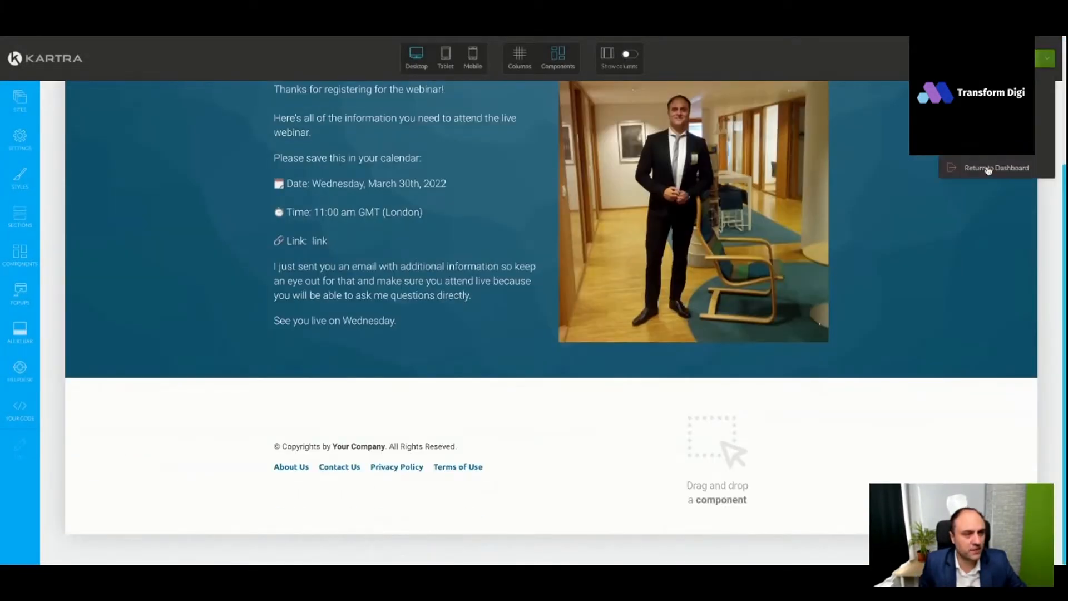
left_click(985, 167)
left_click(623, 75)
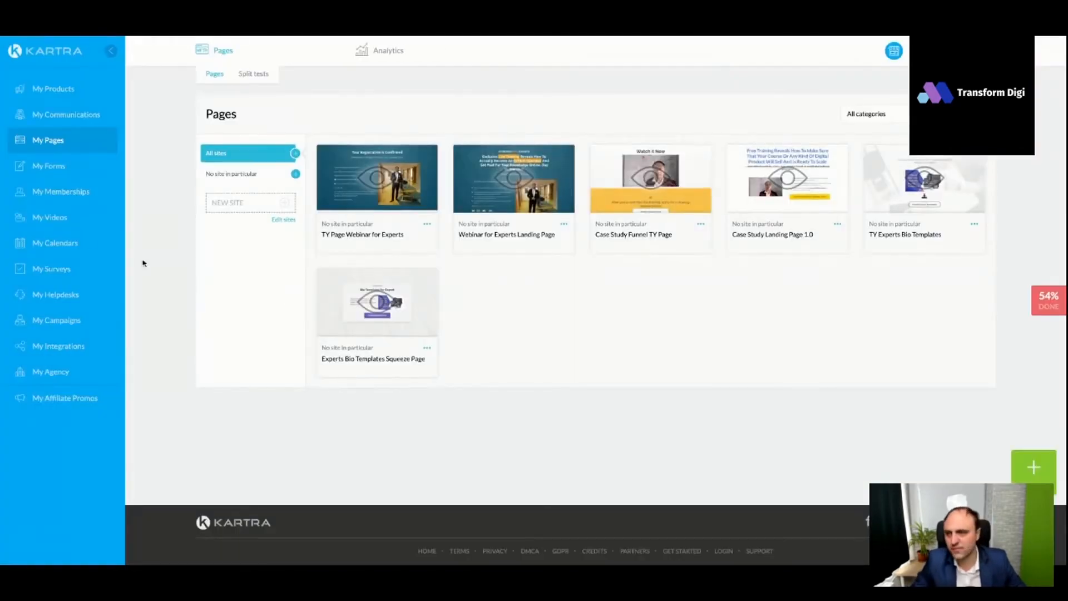
- Create a new opt-in form named "Webinar for Experts Form Opt In" and save it with its first name and email fields
left_click(54, 166)
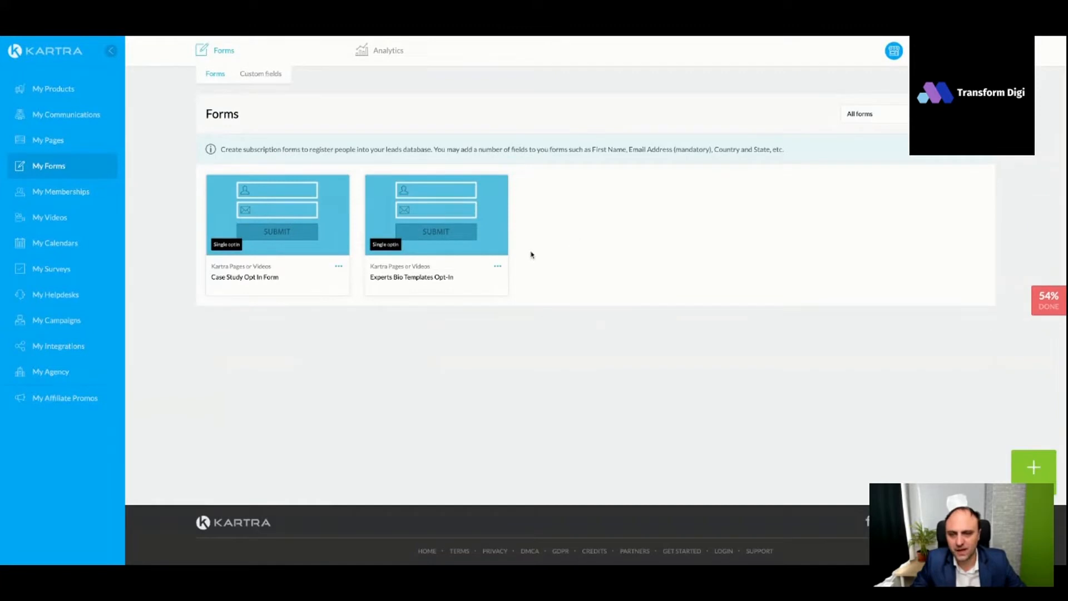
left_click(1029, 468)
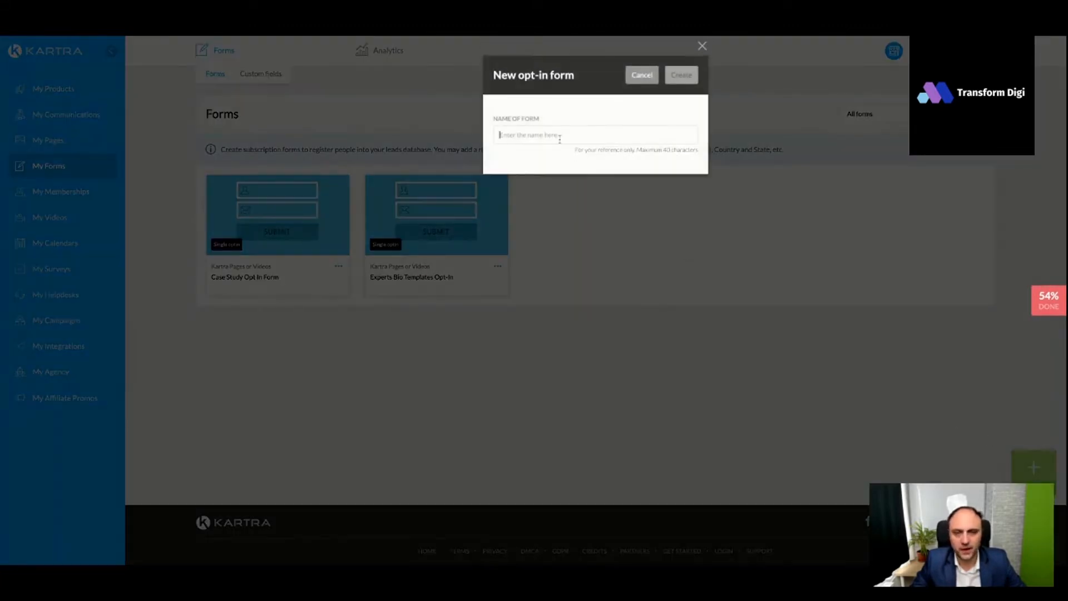
type("Webinar for Experts Form Op")
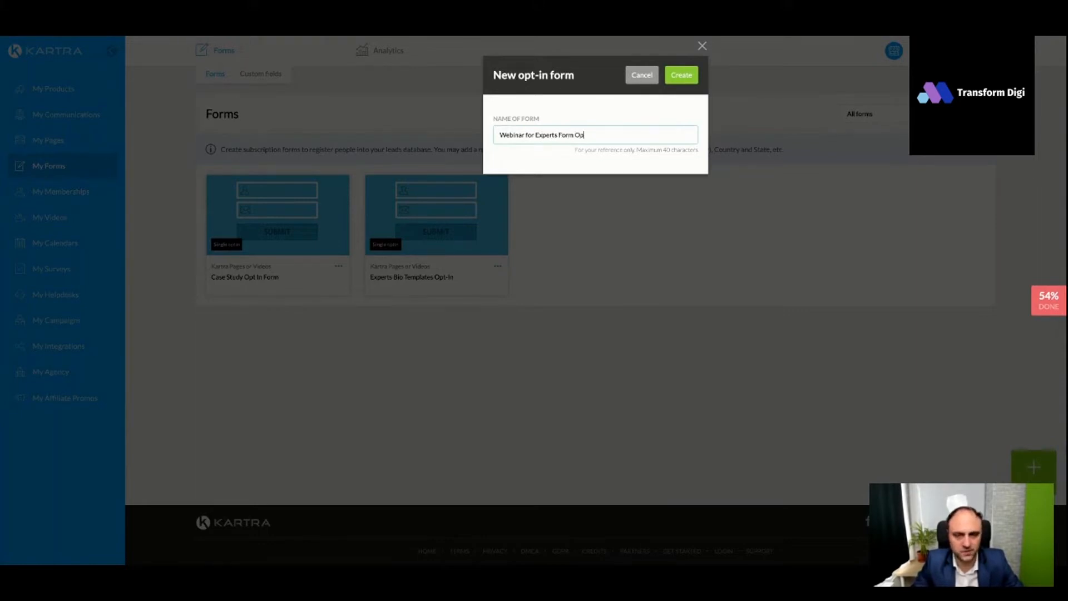
type("In")
left_click(679, 75)
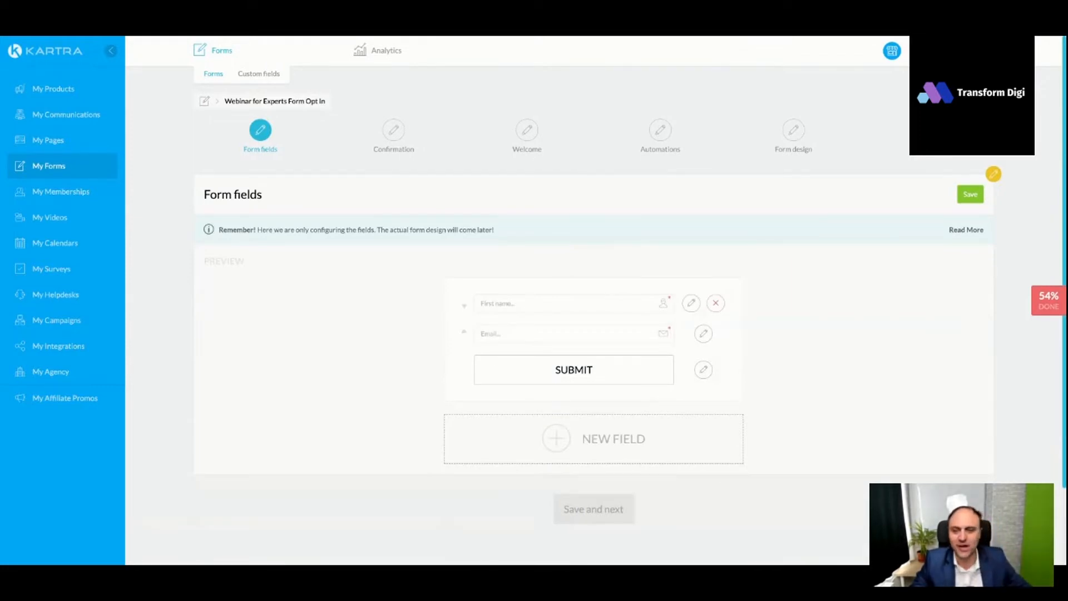
scroll(562, 217, "down", 1)
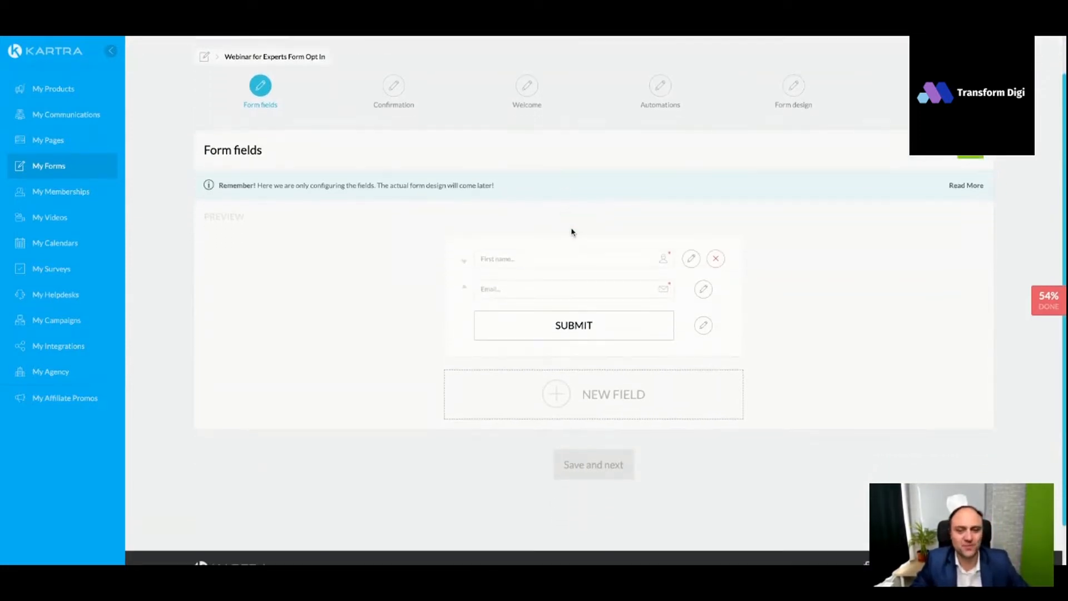
scroll(572, 232, "down", 1)
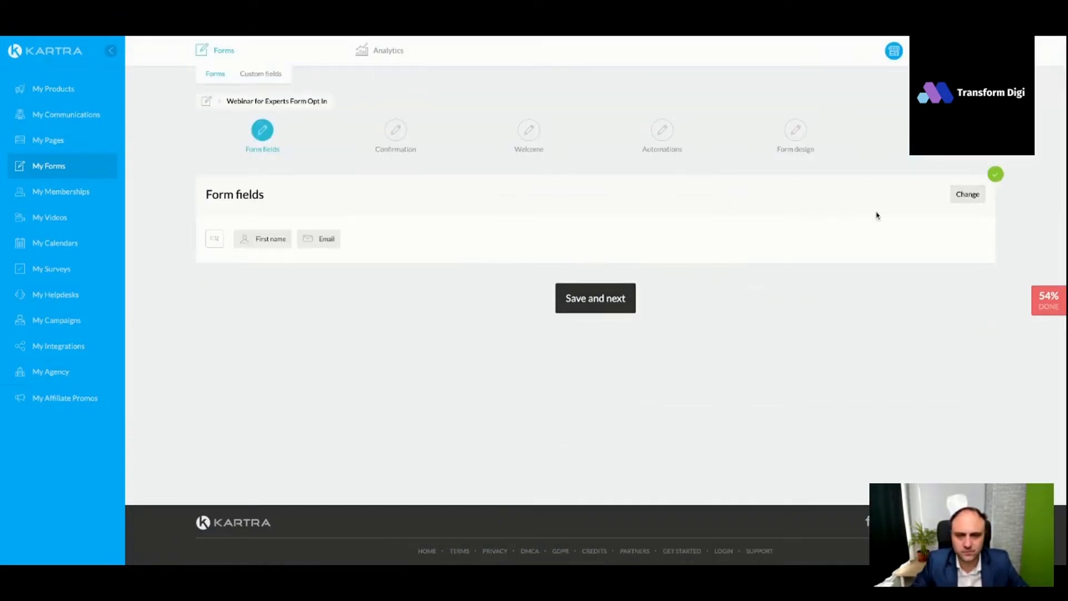
- Examine which existing fields can be added to the opt-in form, including phone, social profile and privacy policy fields
left_click(966, 194)
scroll(584, 352, "down", 2)
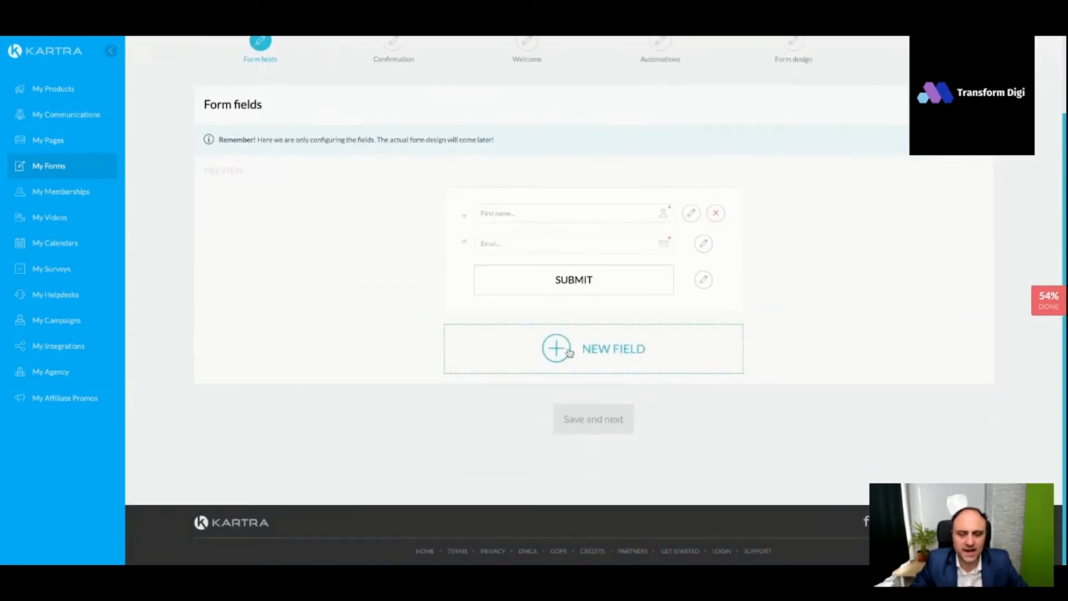
left_click(570, 353)
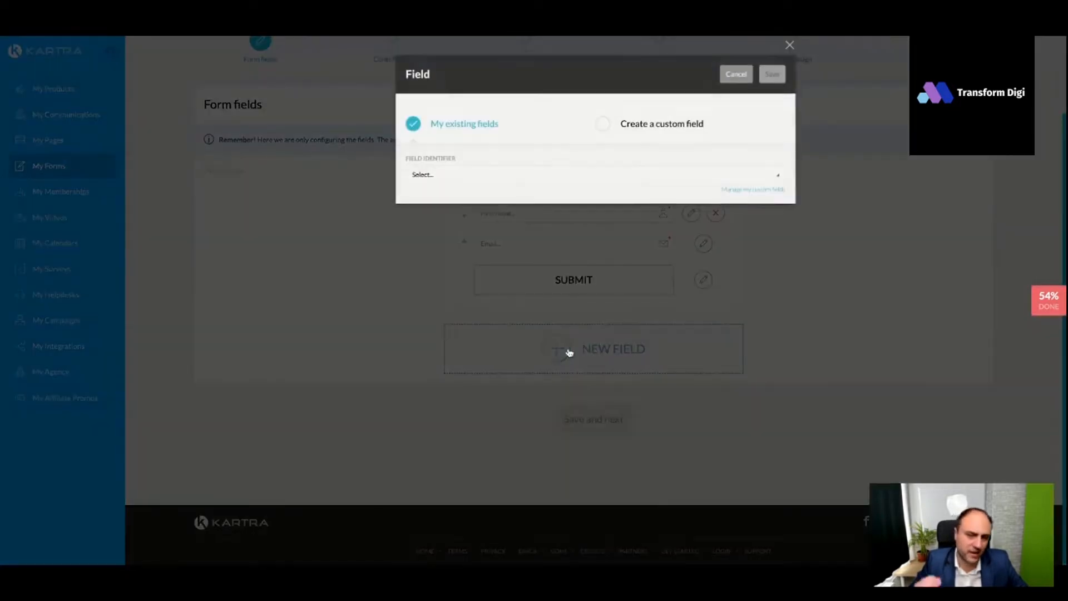
left_click(508, 178)
scroll(503, 256, "down", 2)
scroll(506, 259, "down", 4)
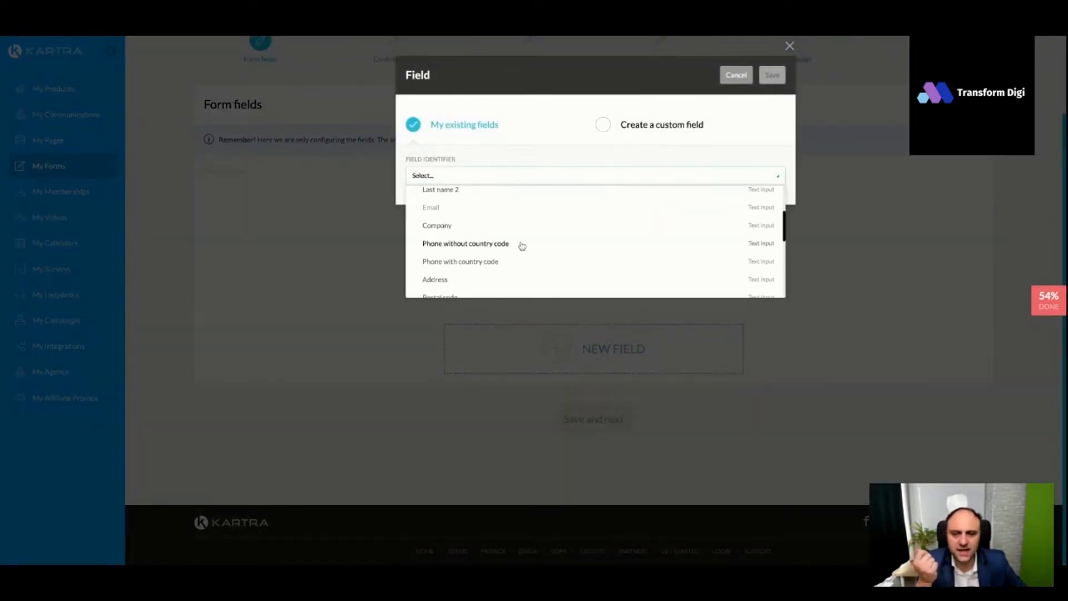
scroll(559, 233, "down", 3)
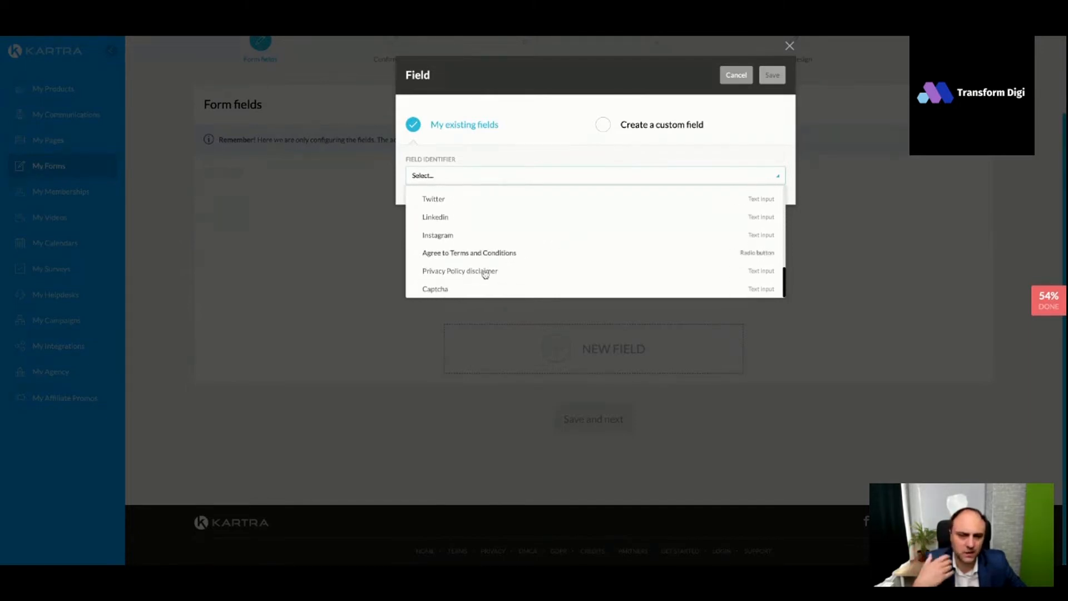
left_click(606, 126)
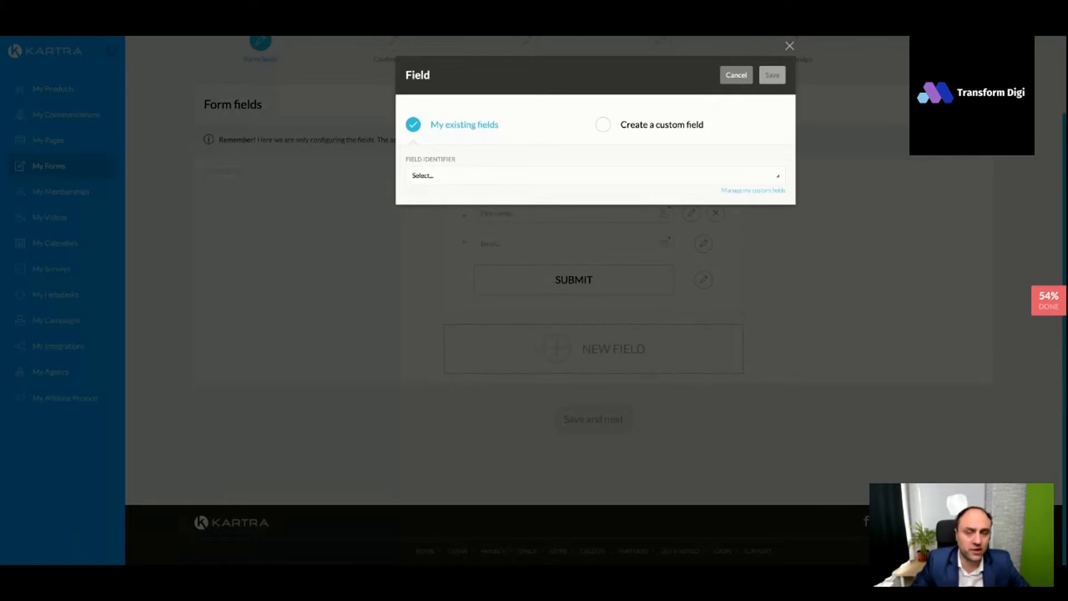
left_click(736, 74)
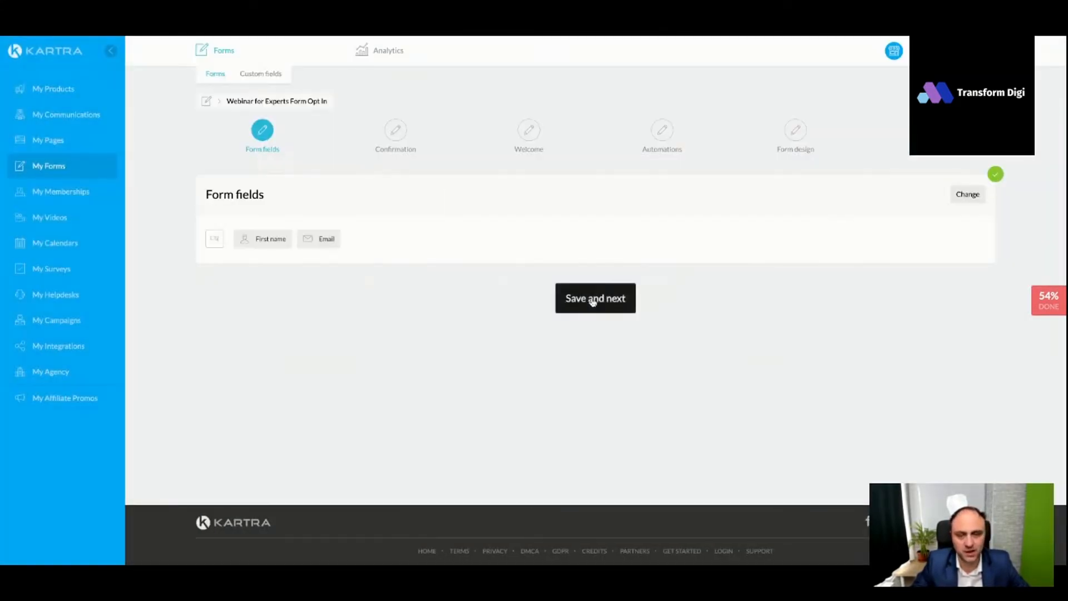
- Save the form fields, keep single opt-in, and set the success page to the "TY Page Webinar for Experts" Kartra page under no particular site
left_click(592, 301)
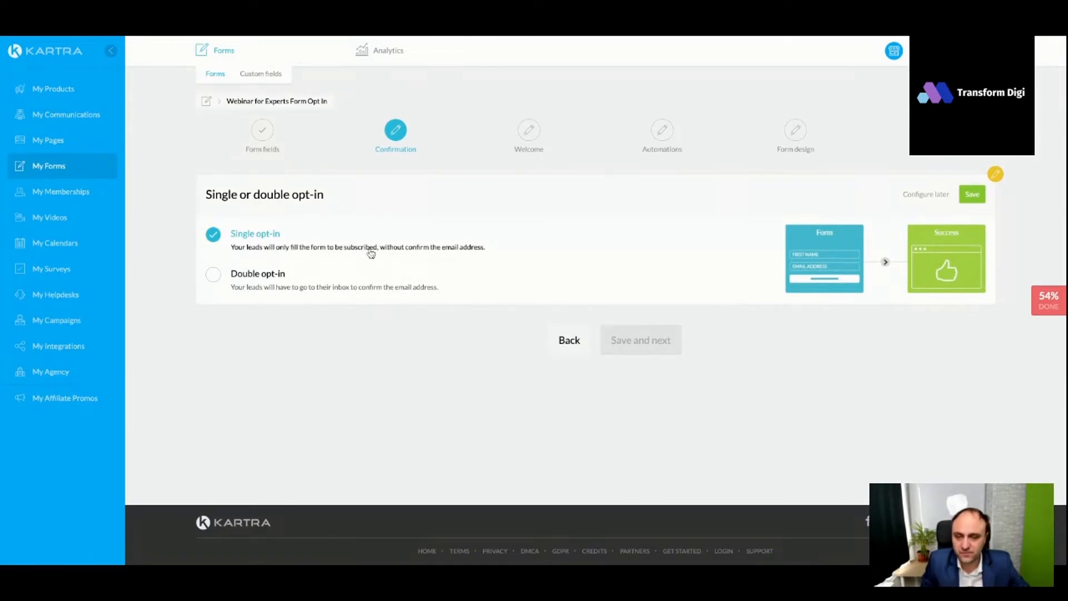
left_click(972, 194)
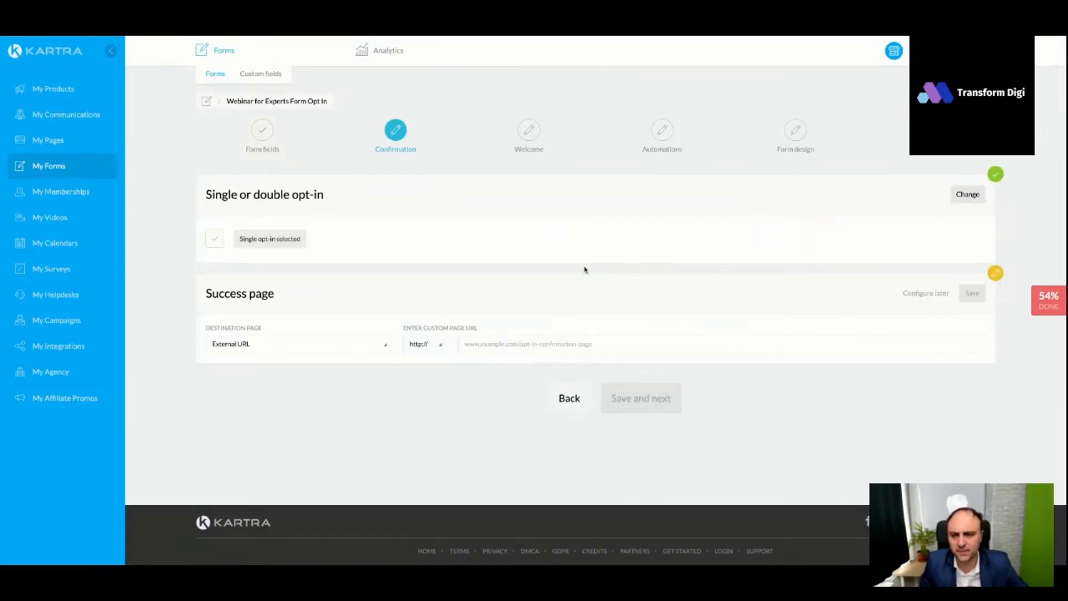
left_click(360, 347)
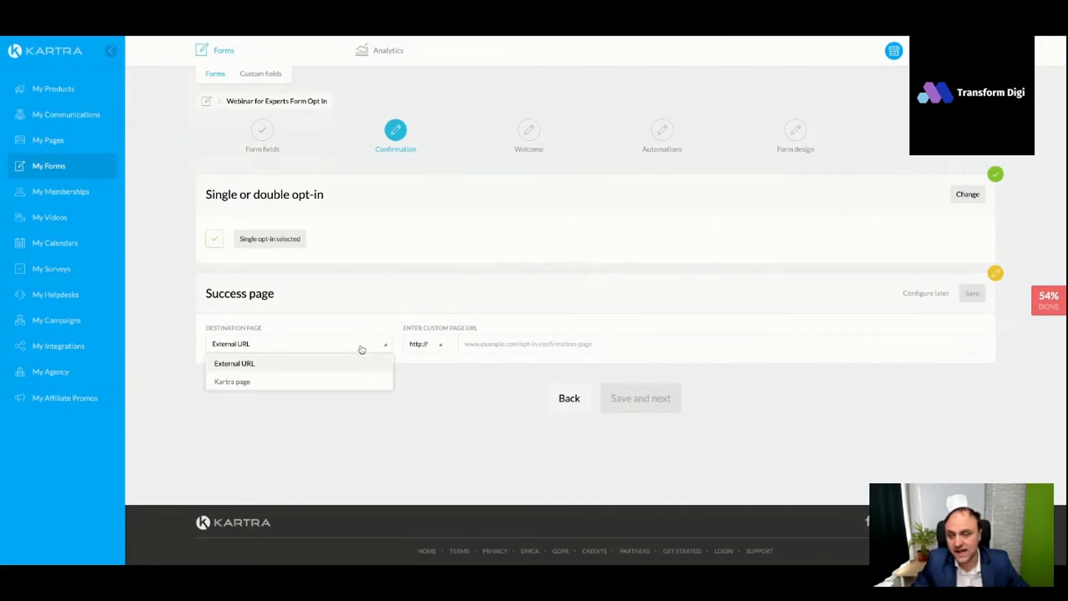
left_click(301, 381)
left_click(448, 349)
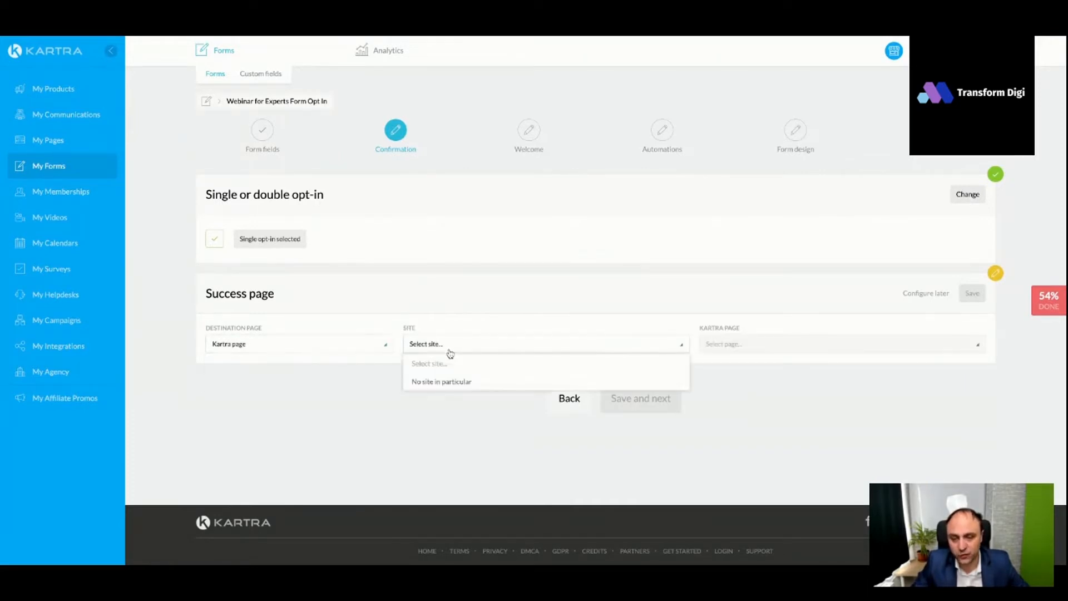
left_click(445, 380)
left_click(709, 349)
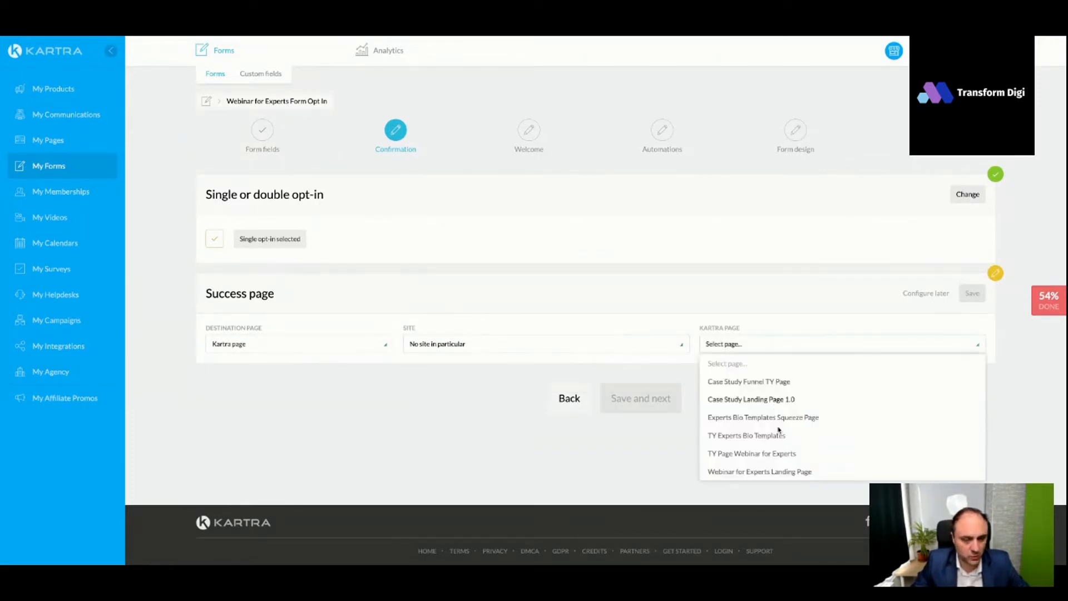
left_click(771, 454)
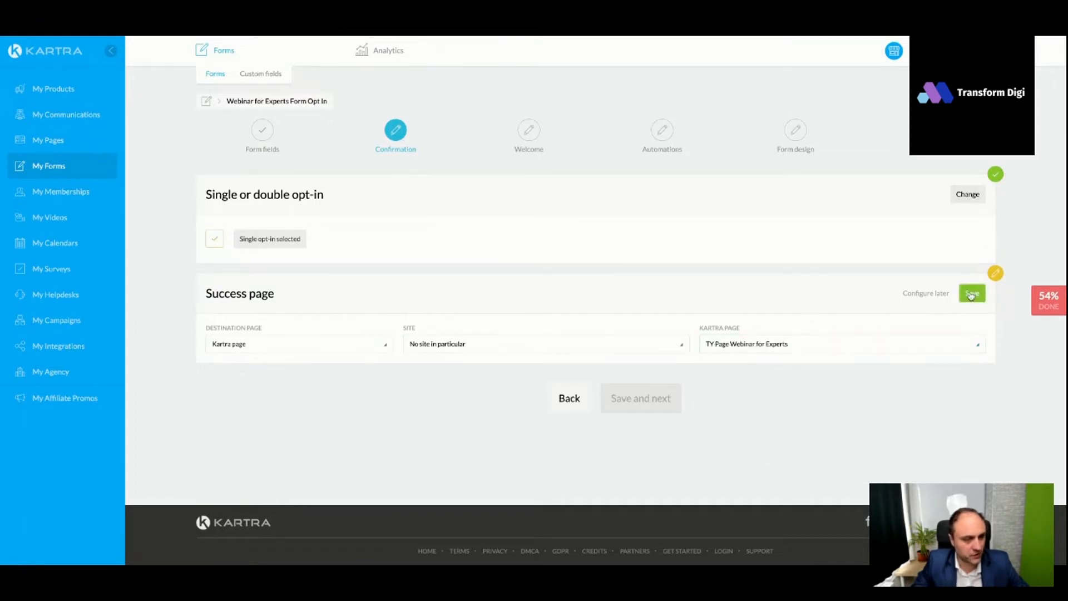
left_click(636, 402)
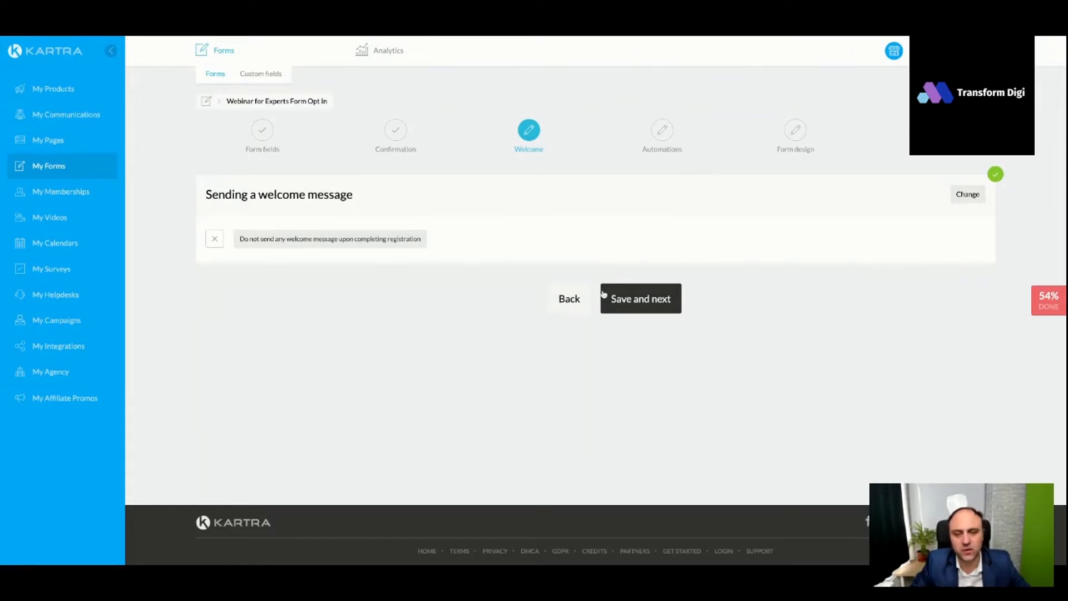
- Leave the welcome message turned off and enable tag assignment for the form with no category in particular
left_click(655, 300)
scroll(589, 282, "down", 2)
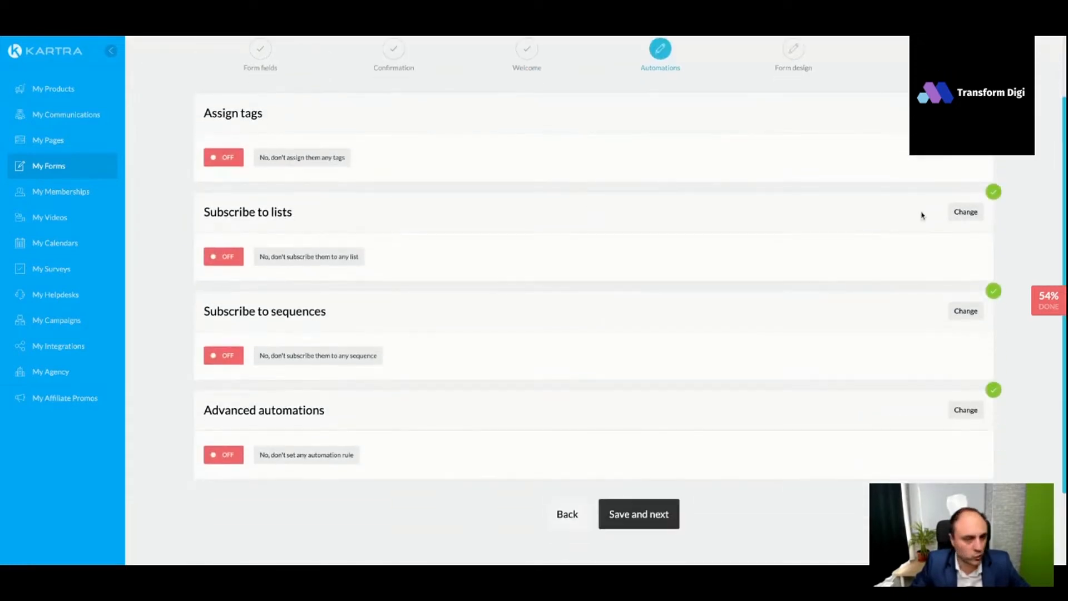
left_click(966, 113)
left_click(605, 156)
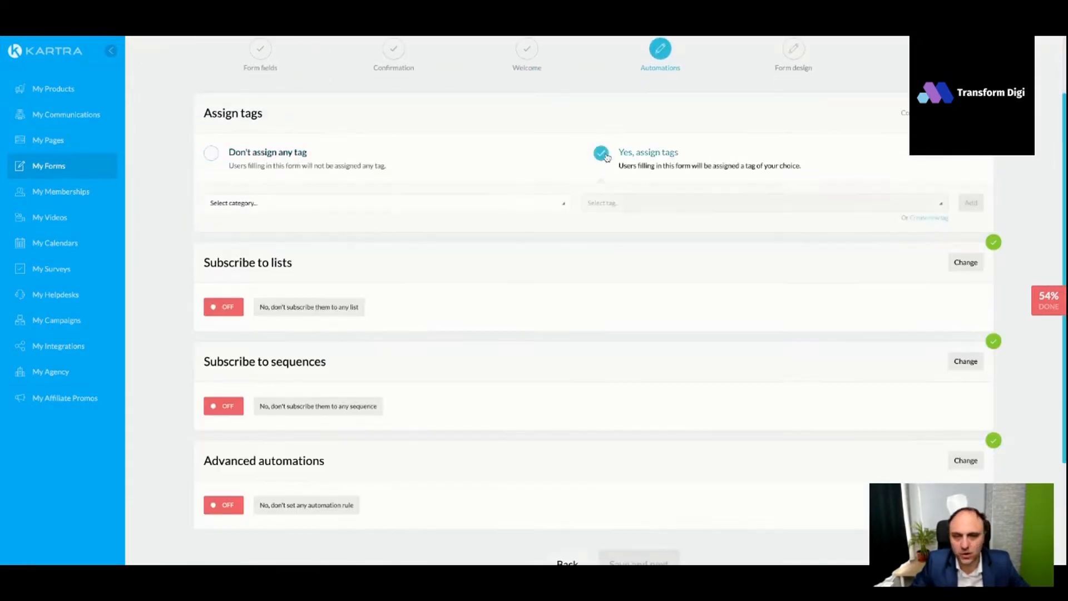
left_click(478, 200)
left_click(340, 240)
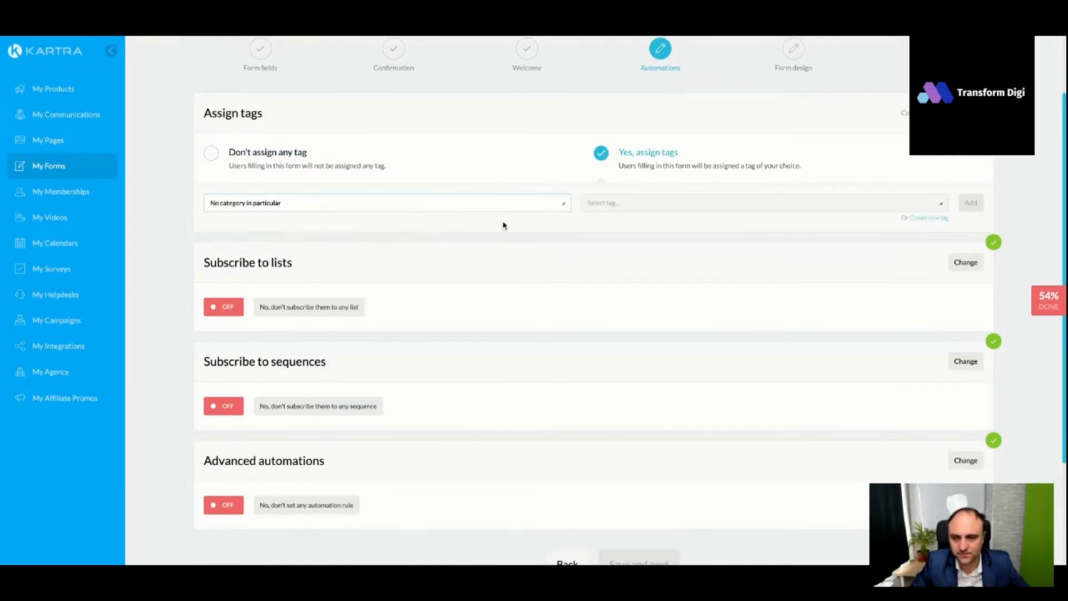
- Create the tag "Webinar Experts March Opted In" with the same text as its description, and save it as the form's assigned tag
left_click(926, 218)
left_click(561, 138)
type("Webn")
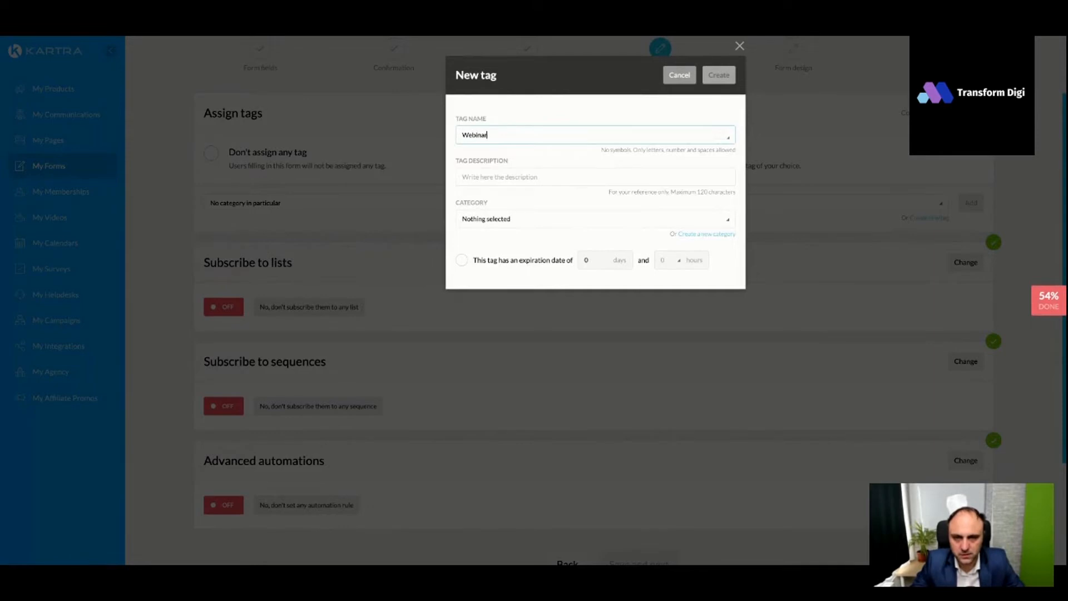
type("nar Experts March Opted In")
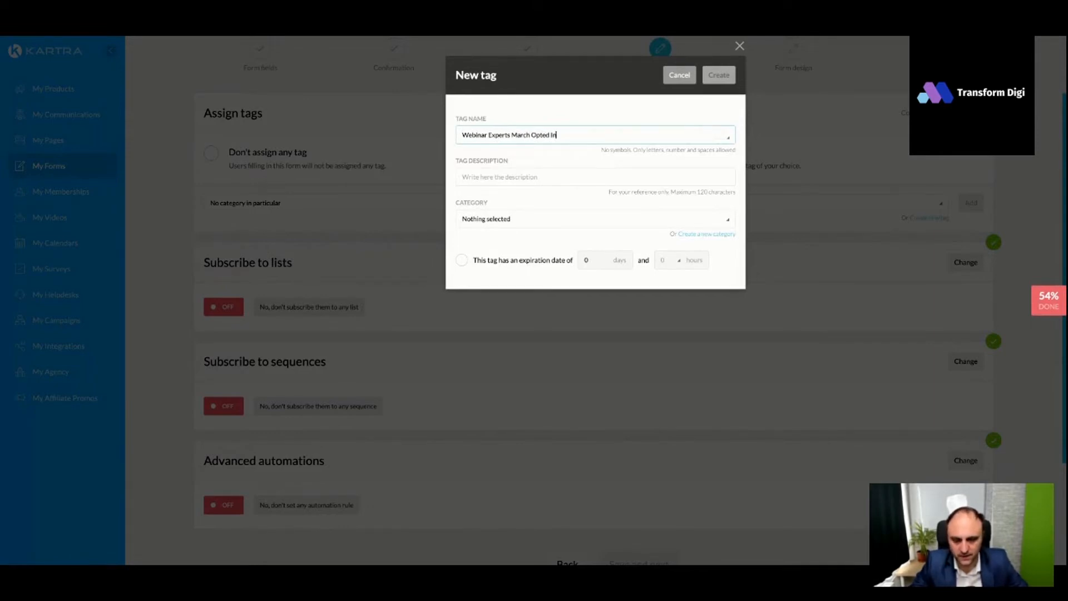
key("ctrl+a")
key("ctrl+c")
left_click(543, 174)
key("ctrl+v")
left_click(518, 223)
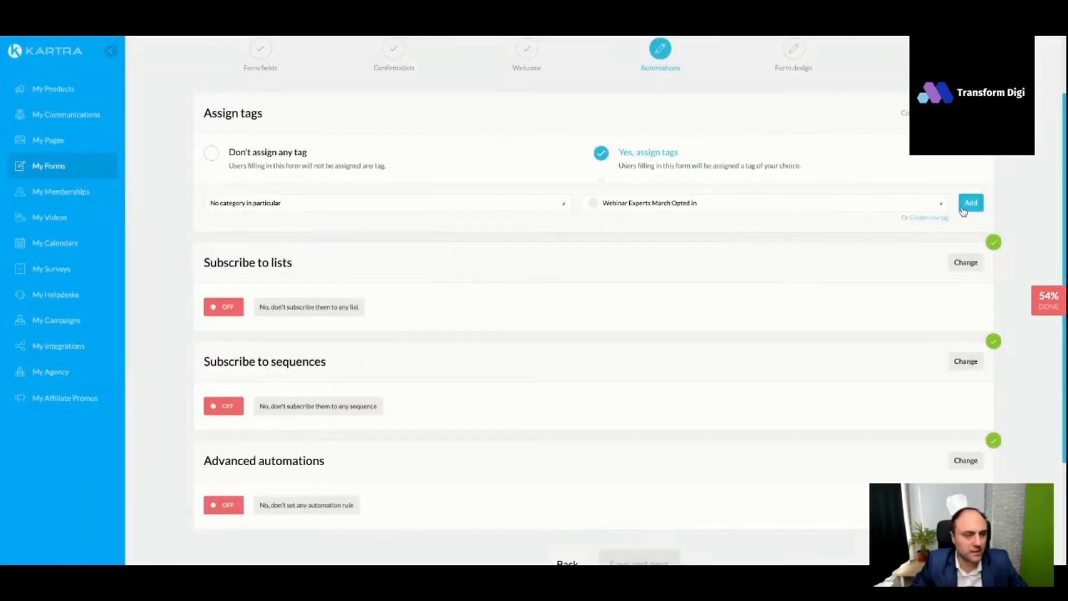
left_click(963, 211)
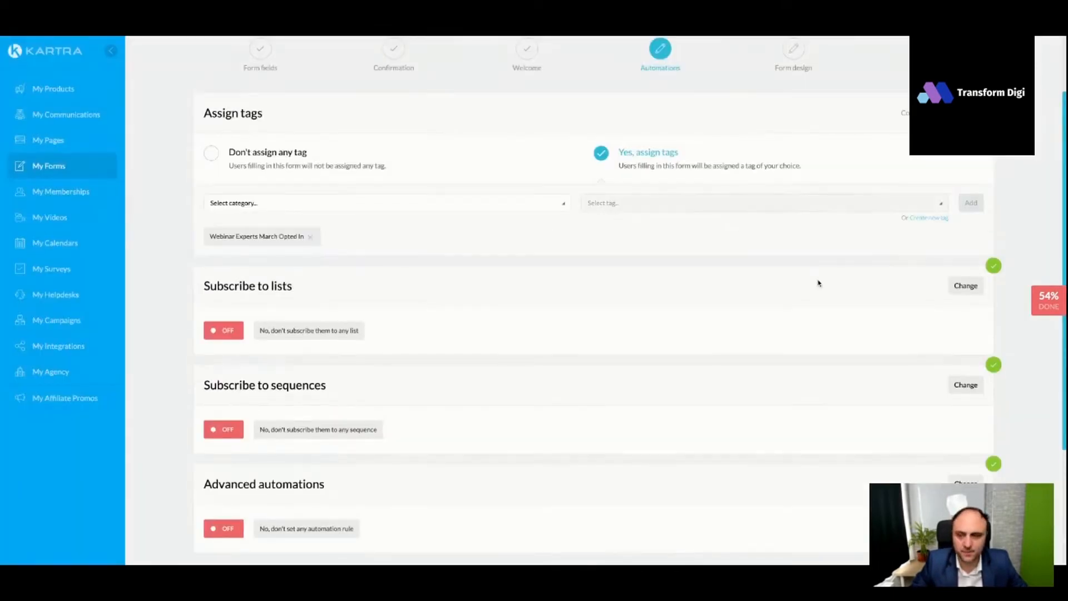
scroll(818, 283, "down", 3)
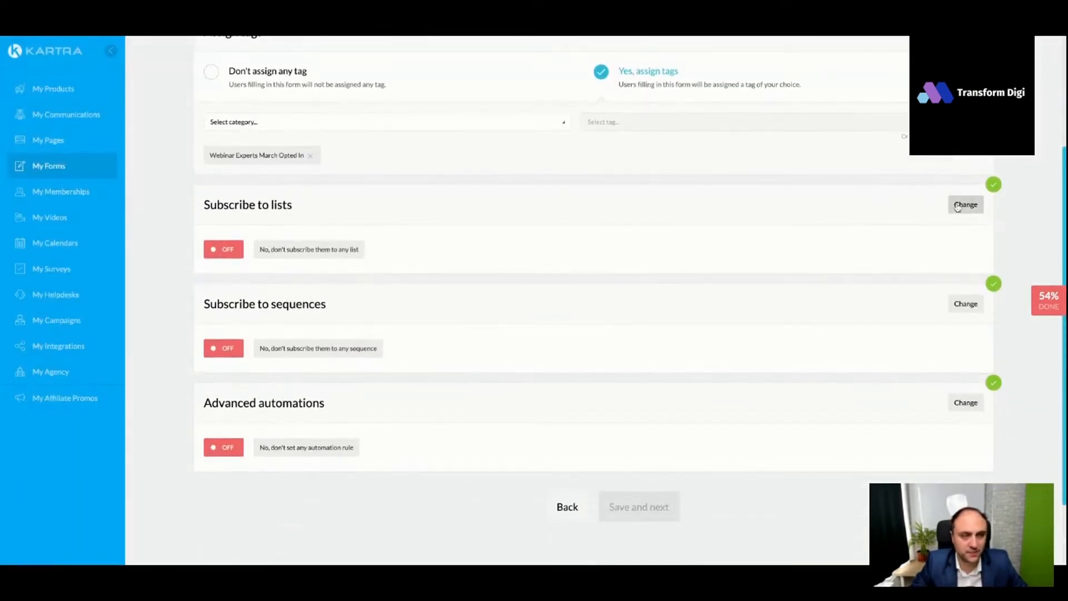
scroll(959, 210, "up", 3)
left_click(965, 114)
- Subscribe people who fill in the form to the Transform Digi full leads list and save the list setting
scroll(955, 246, "down", 1)
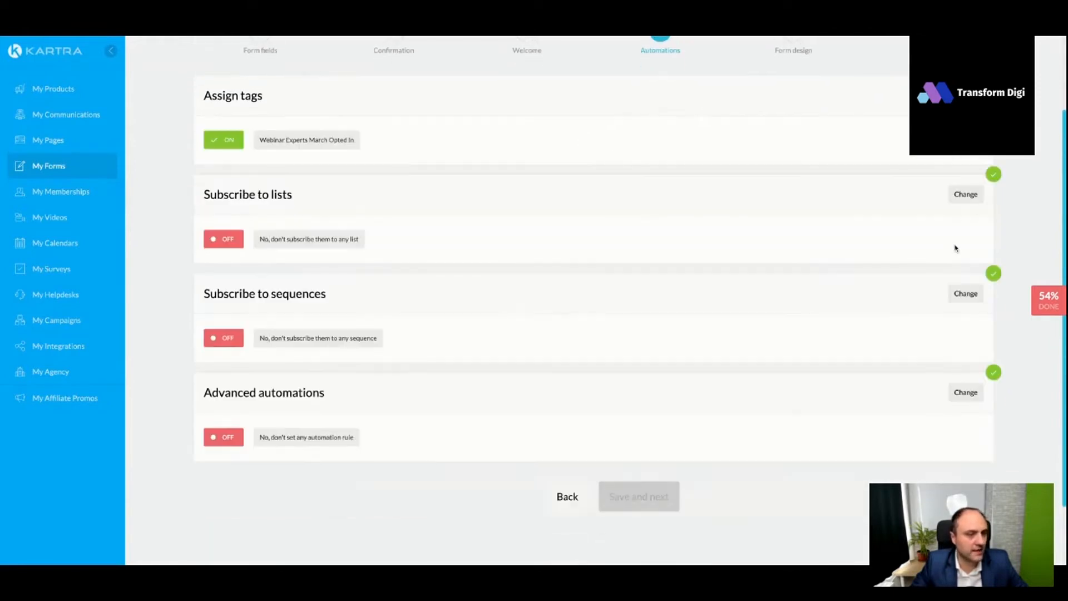
left_click(966, 196)
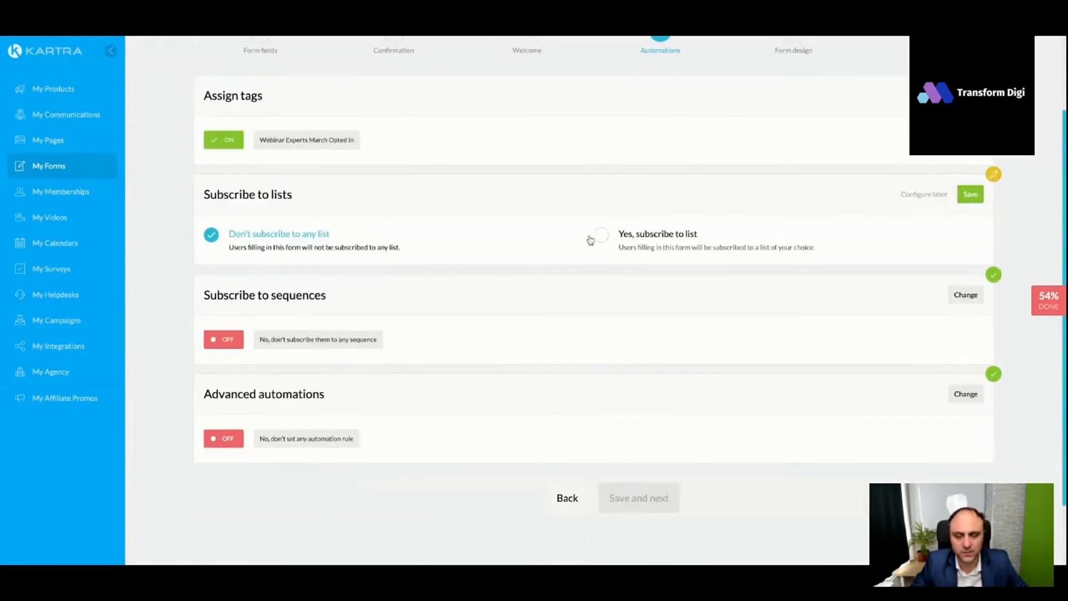
left_click(596, 238)
left_click(281, 296)
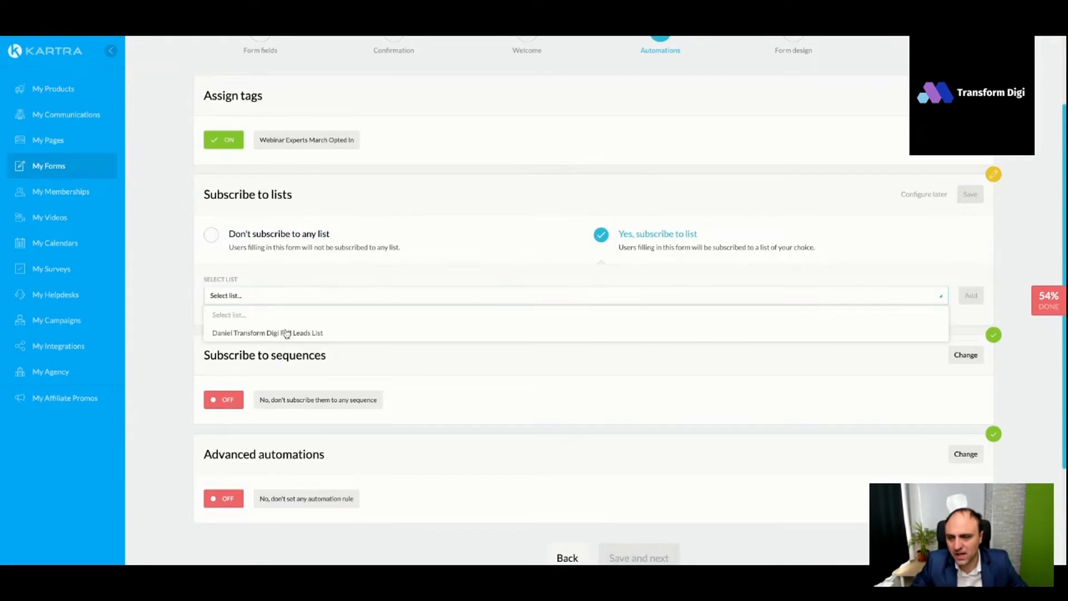
left_click(286, 332)
left_click(970, 295)
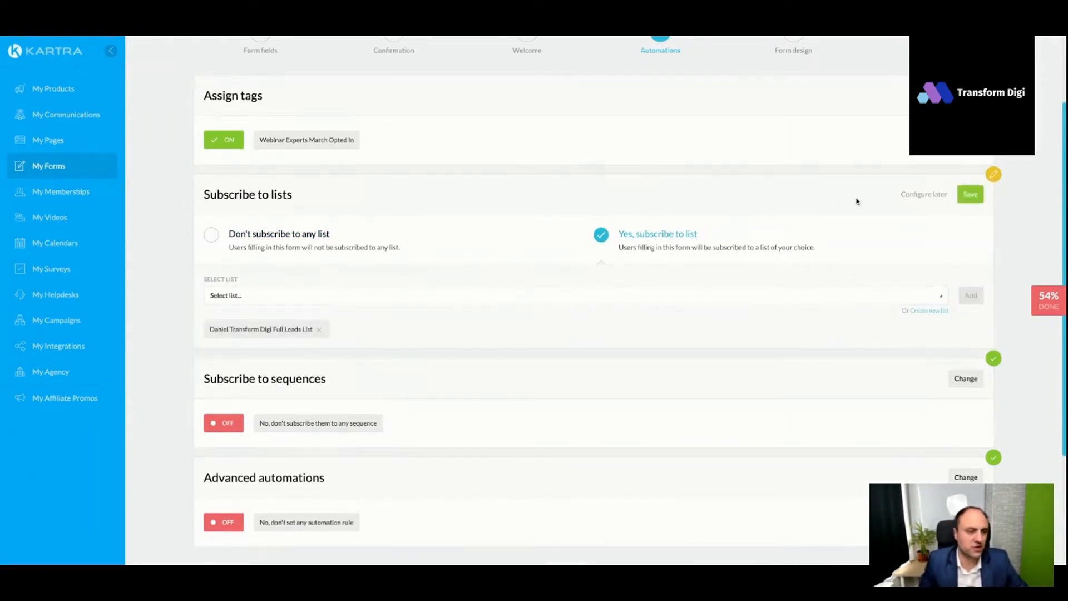
left_click(969, 193)
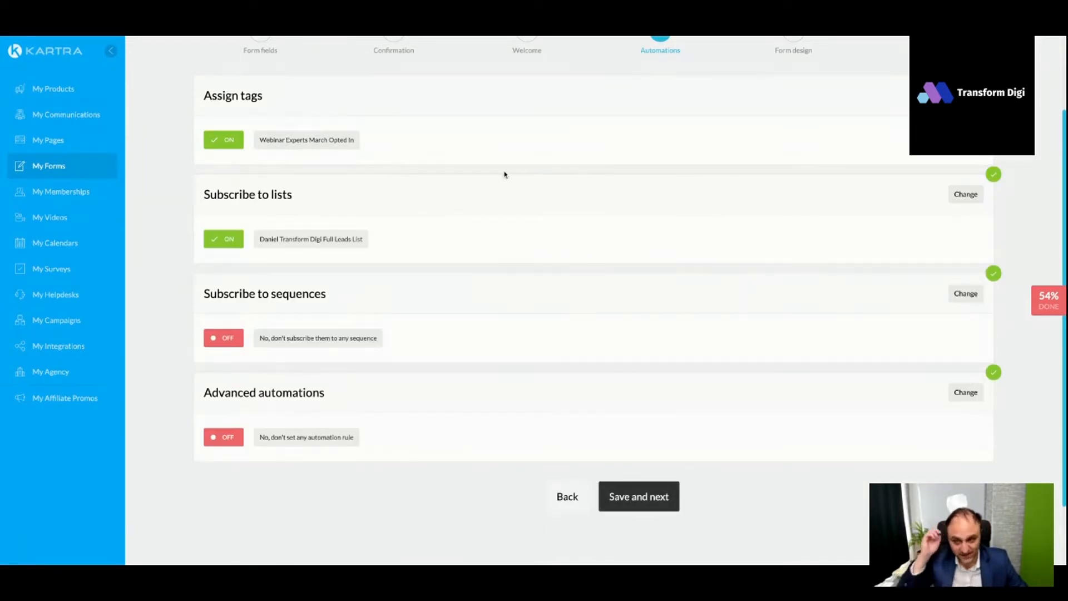
- Examine the actions available for an advanced automation triggered when a lead fills this form, and discard the unfinished rule
scroll(314, 294, "down", 1)
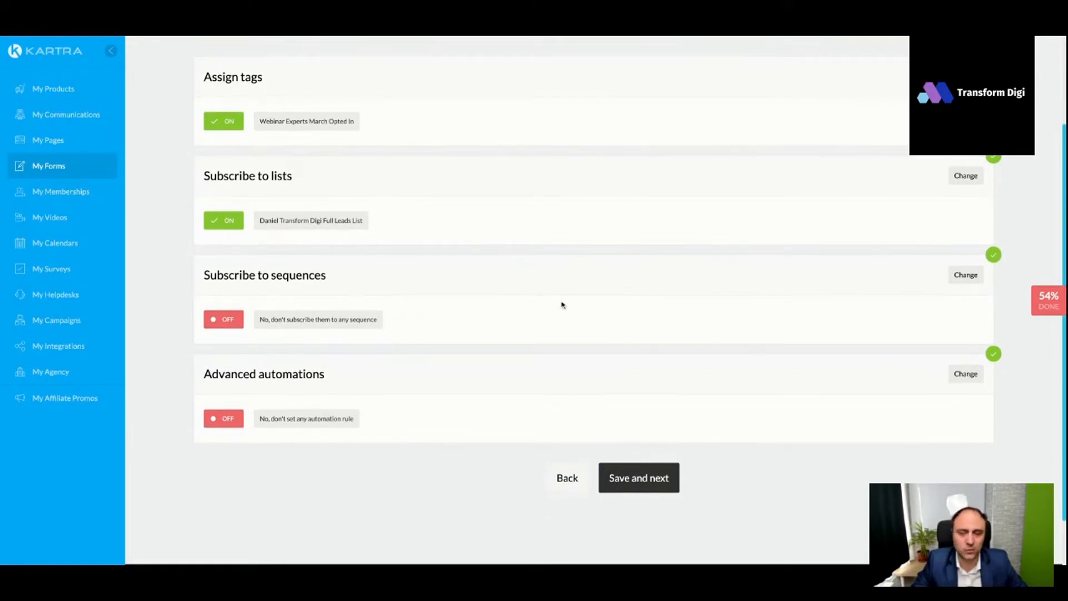
scroll(562, 303, "up", 3)
scroll(593, 303, "down", 5)
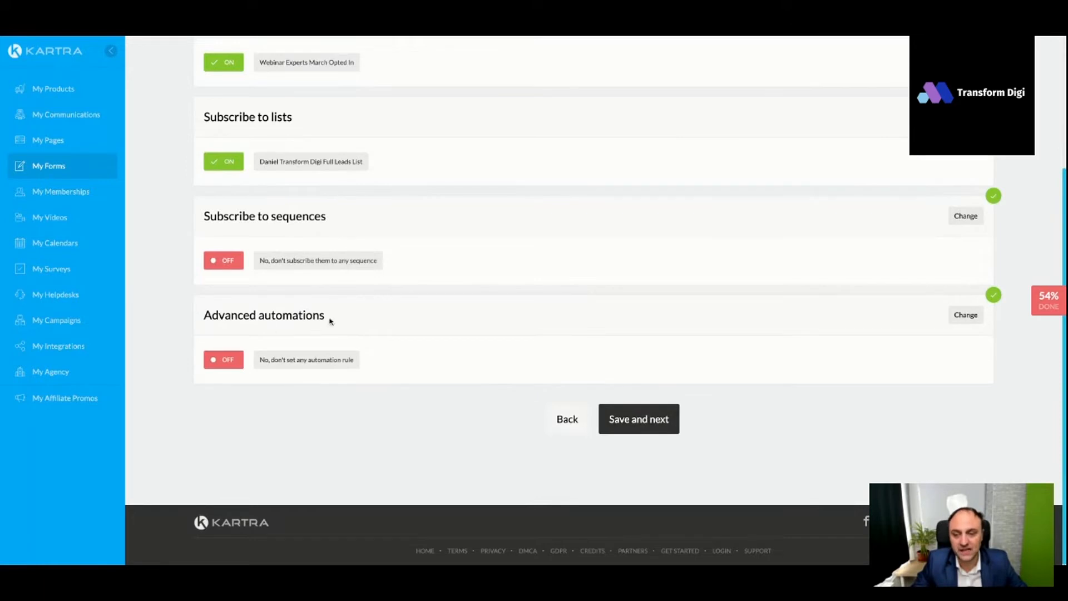
left_click(966, 315)
left_click(528, 376)
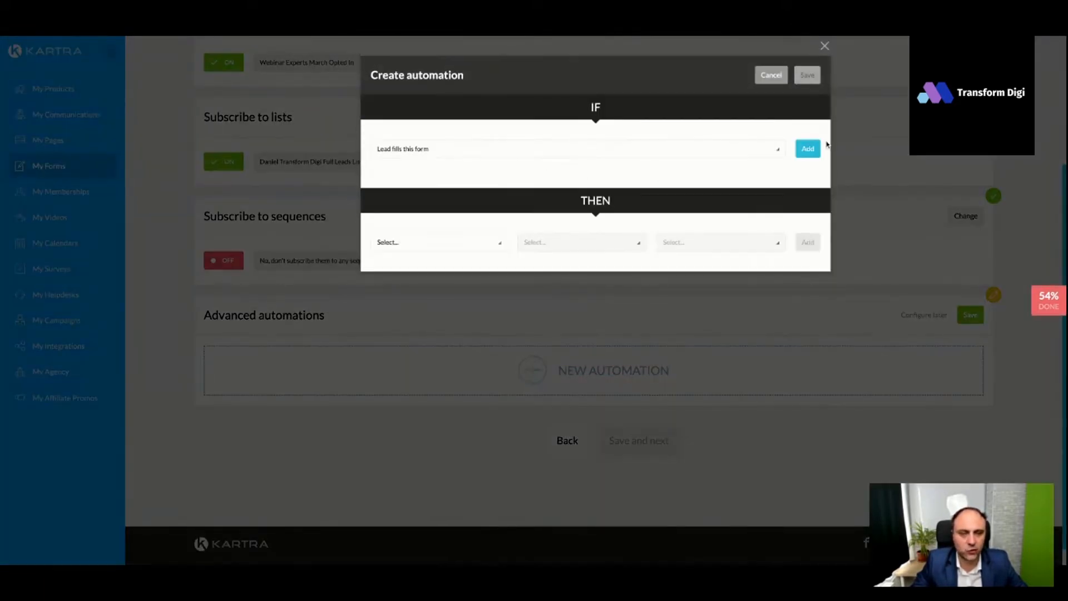
left_click(808, 150)
left_click(434, 269)
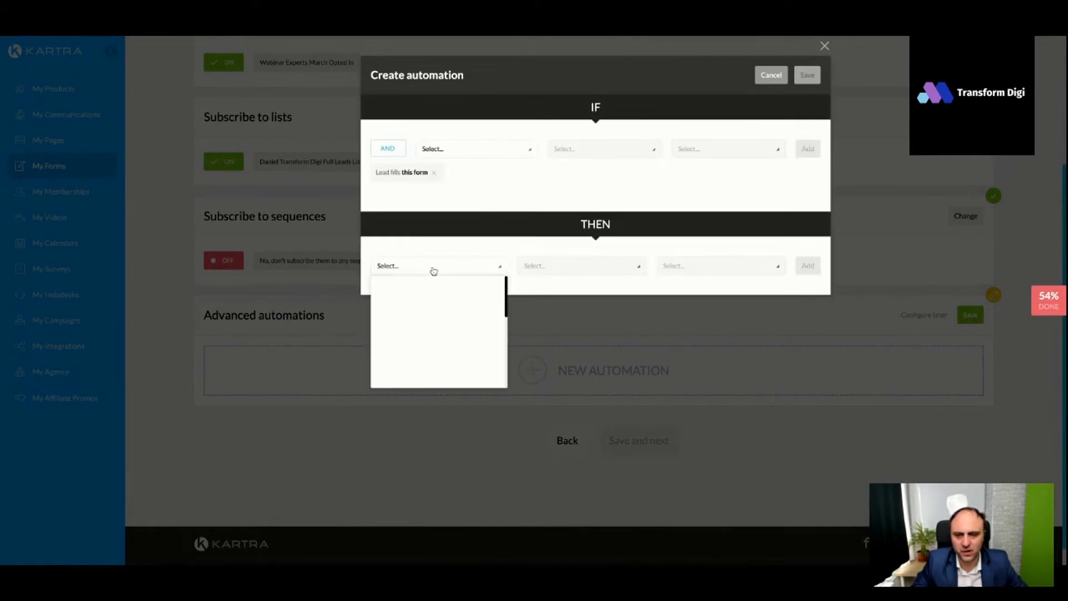
scroll(472, 327, "down", 3)
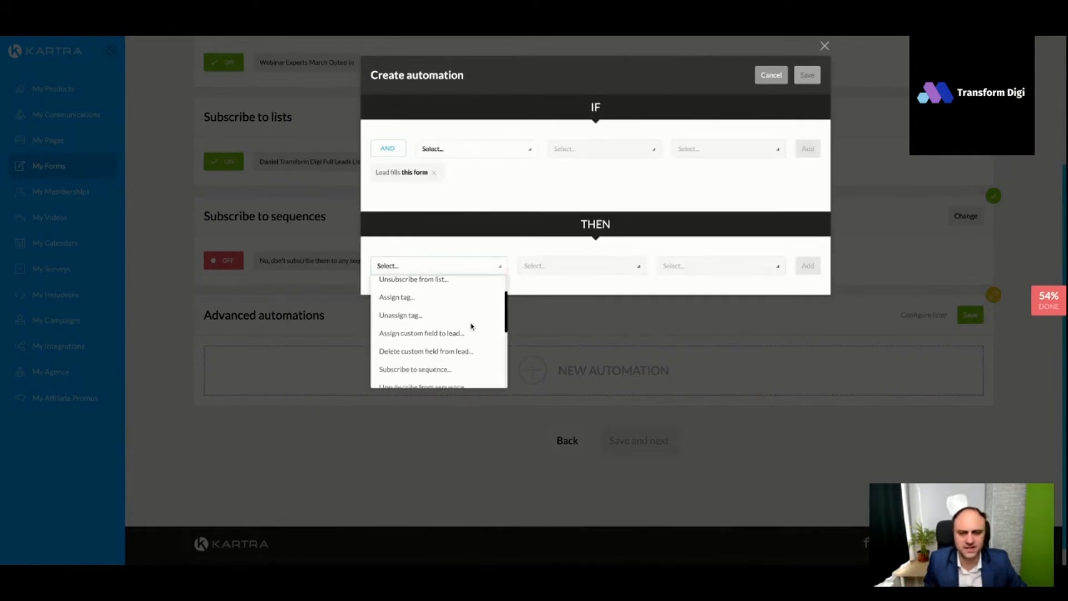
scroll(462, 322, "down", 2)
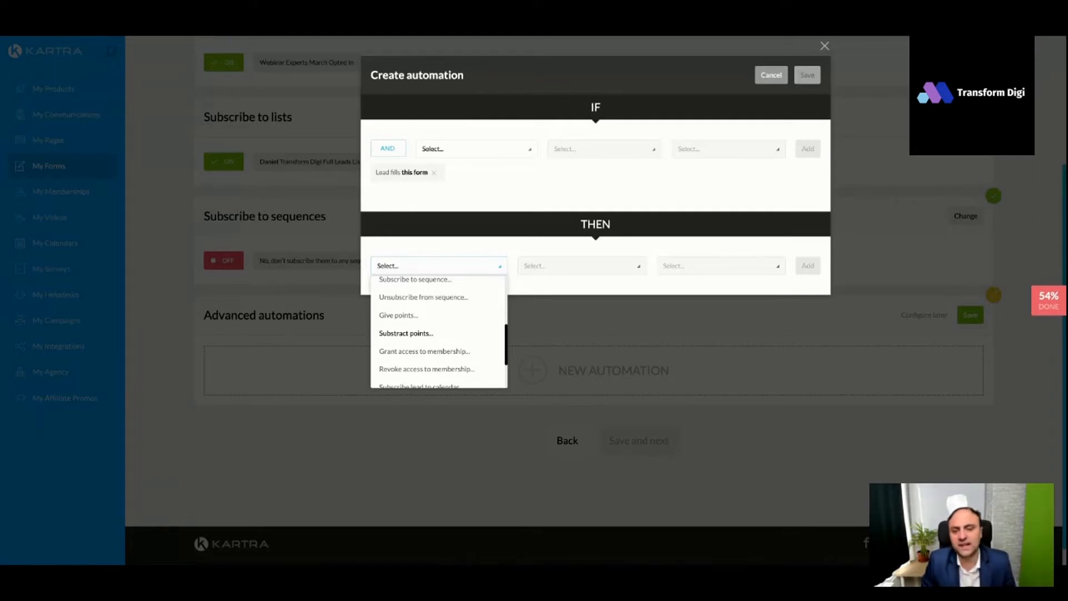
scroll(445, 332, "down", 2)
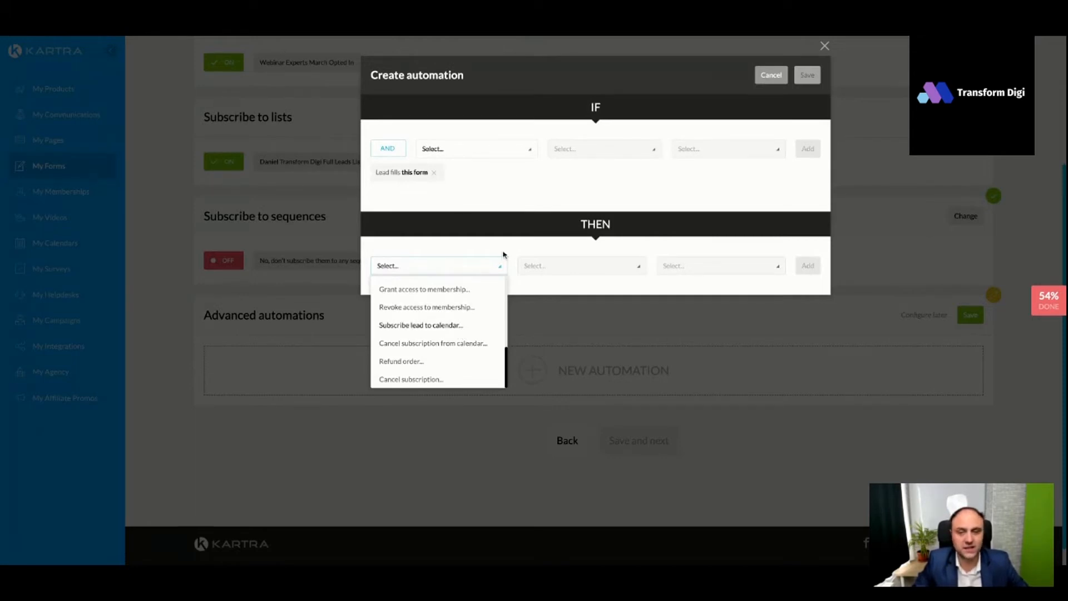
left_click(511, 194)
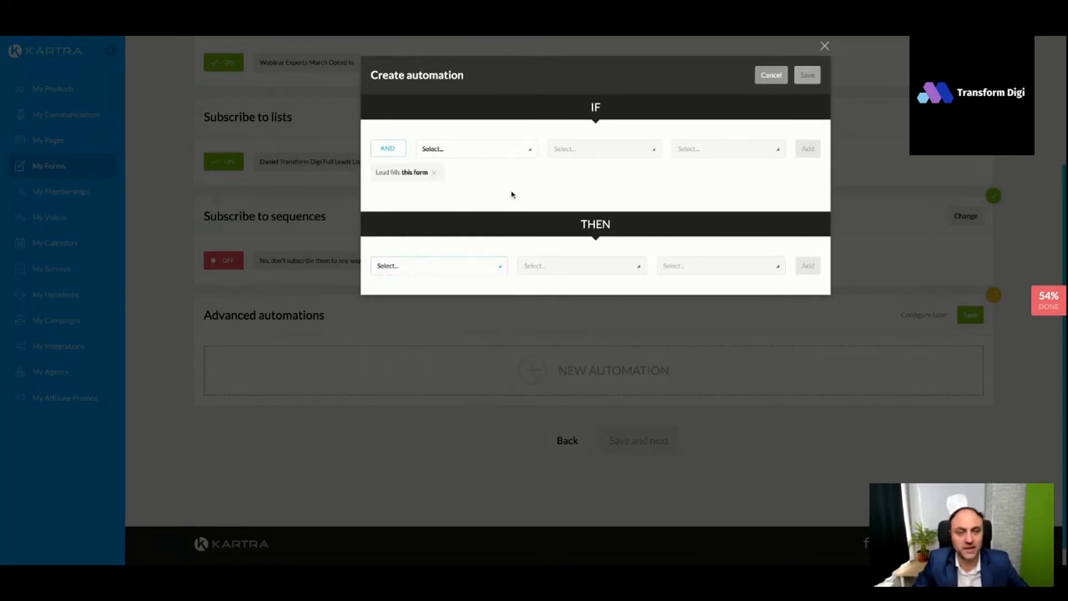
left_click(770, 78)
left_click(921, 318)
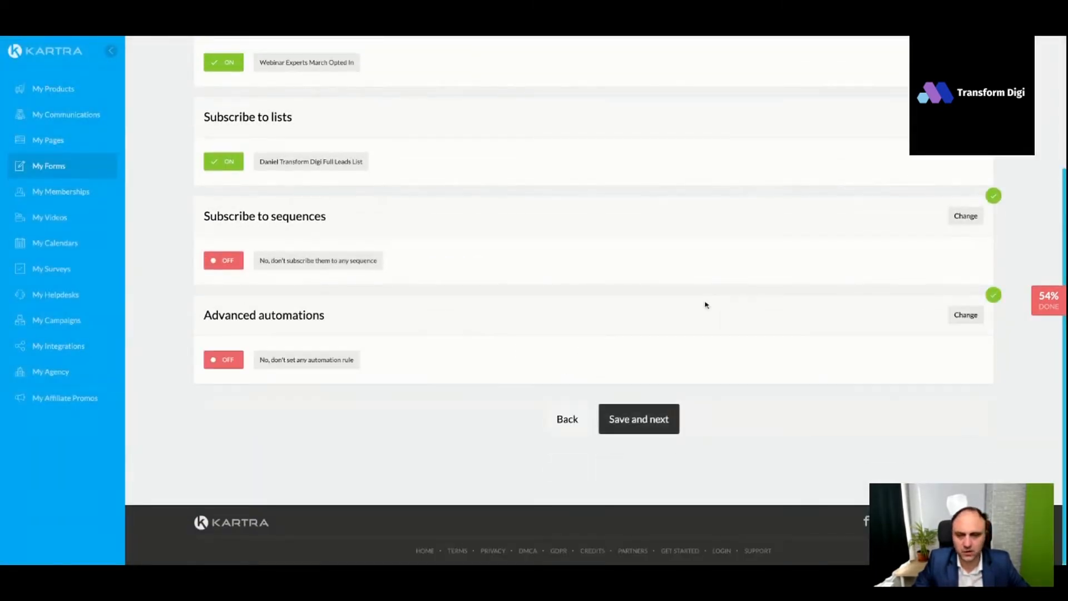
- Save the automations and finish the form with the design option for use in another Kartra asset
left_click(654, 422)
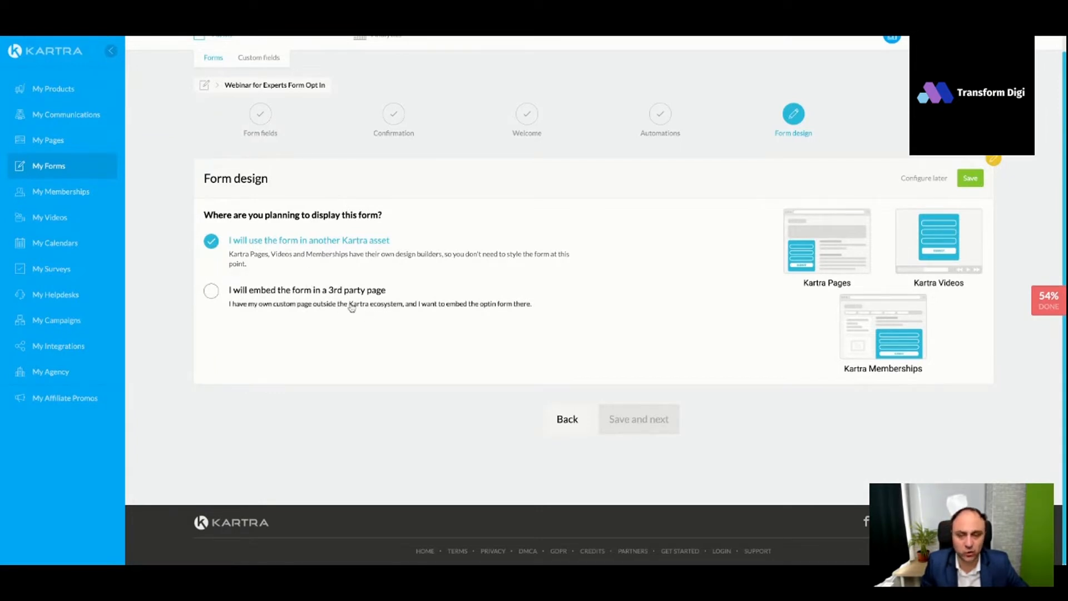
left_click(970, 178)
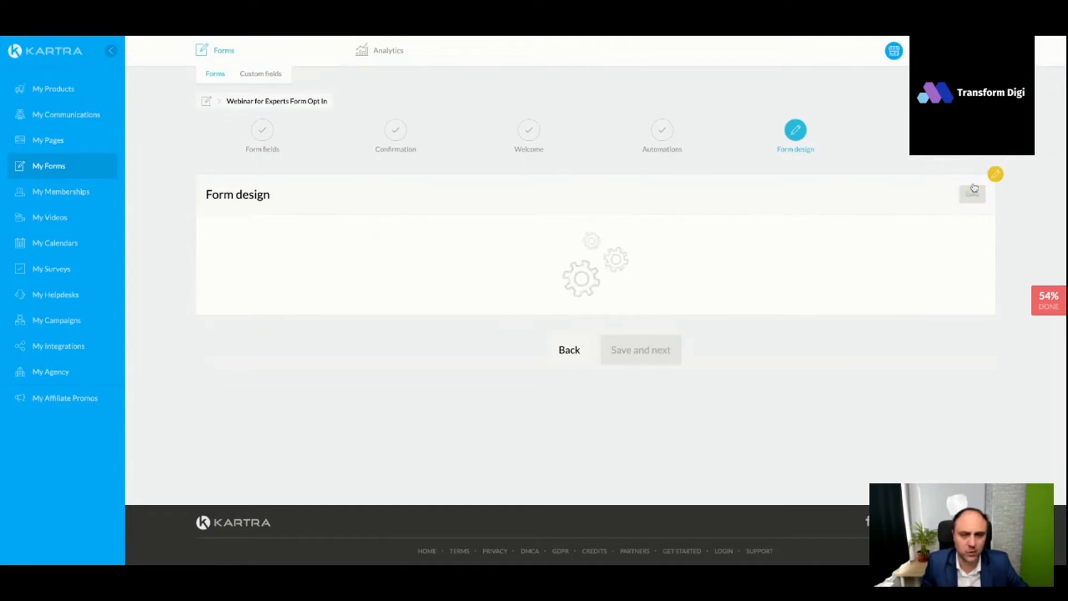
left_click(626, 299)
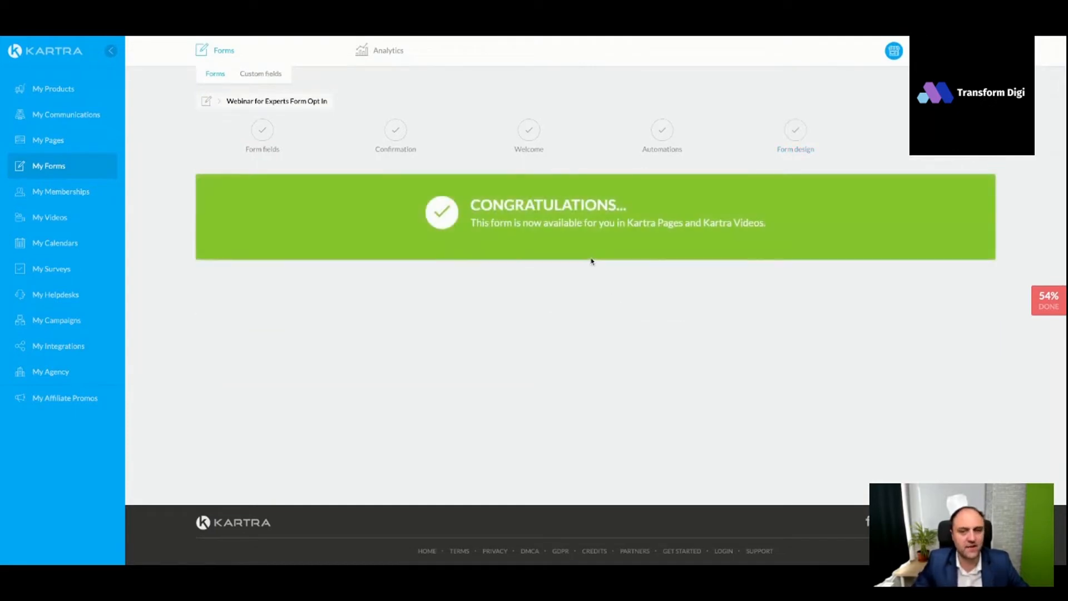
- Open the "Webinar for Experts Landing Page" for editing and bring its "Yes, reserve my seat now!" button into view
left_click(54, 142)
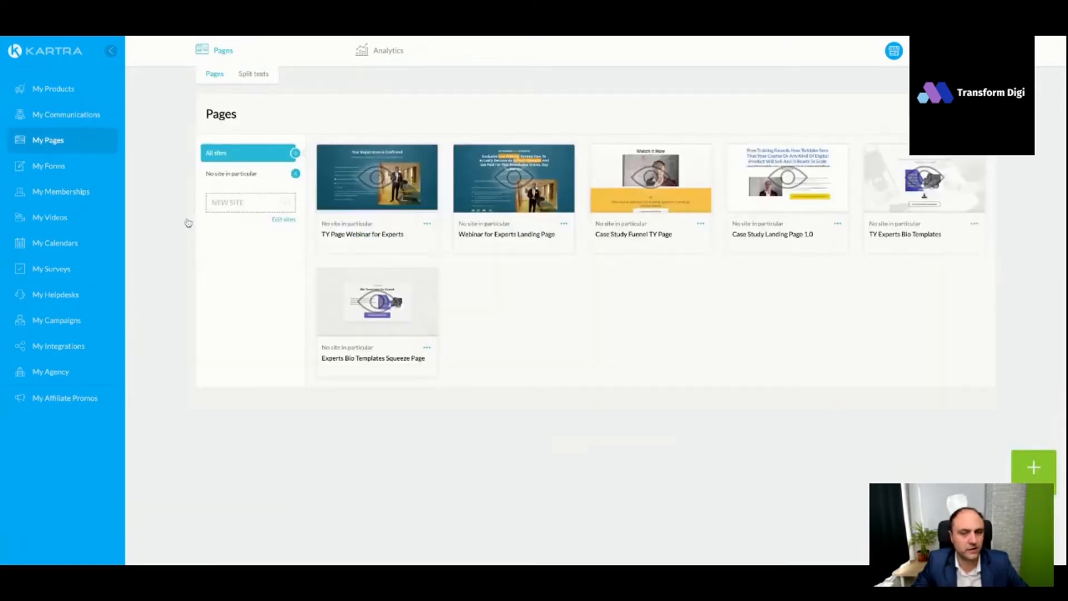
left_click(564, 224)
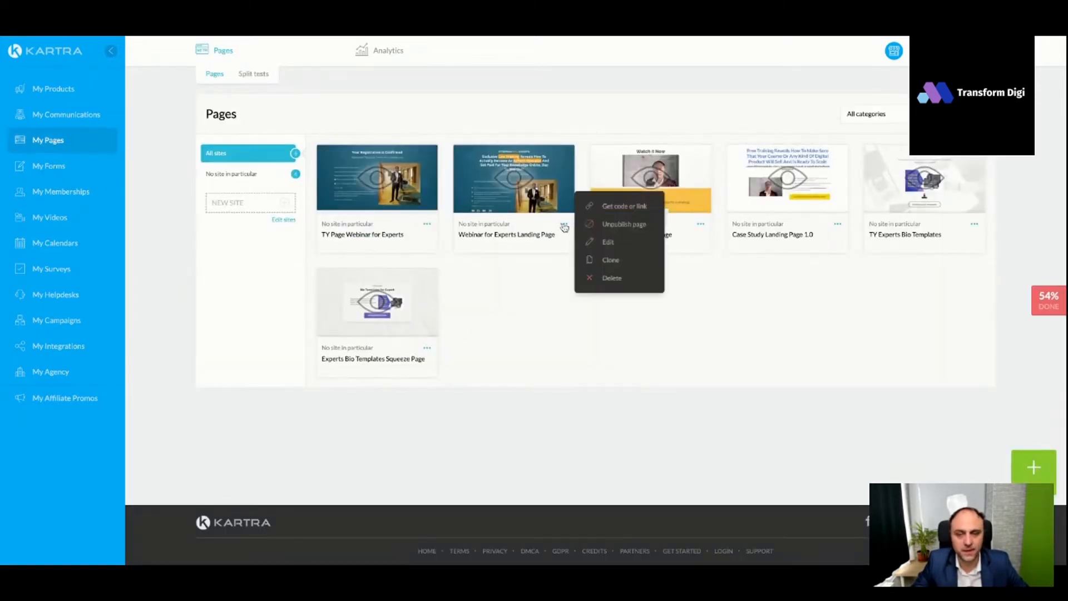
left_click(611, 244)
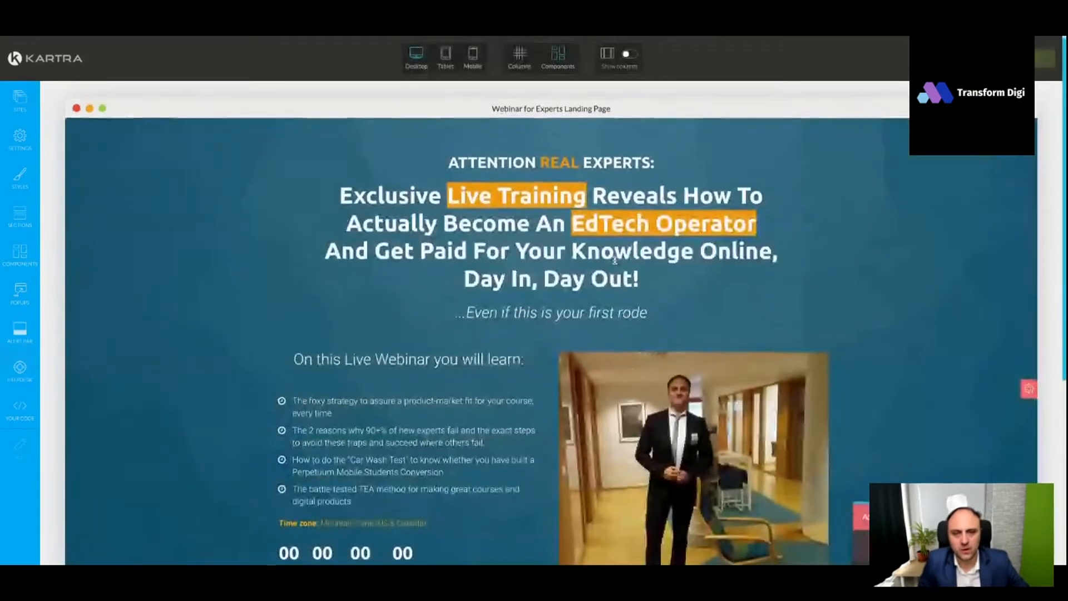
scroll(485, 304, "down", 2)
scroll(485, 305, "down", 3)
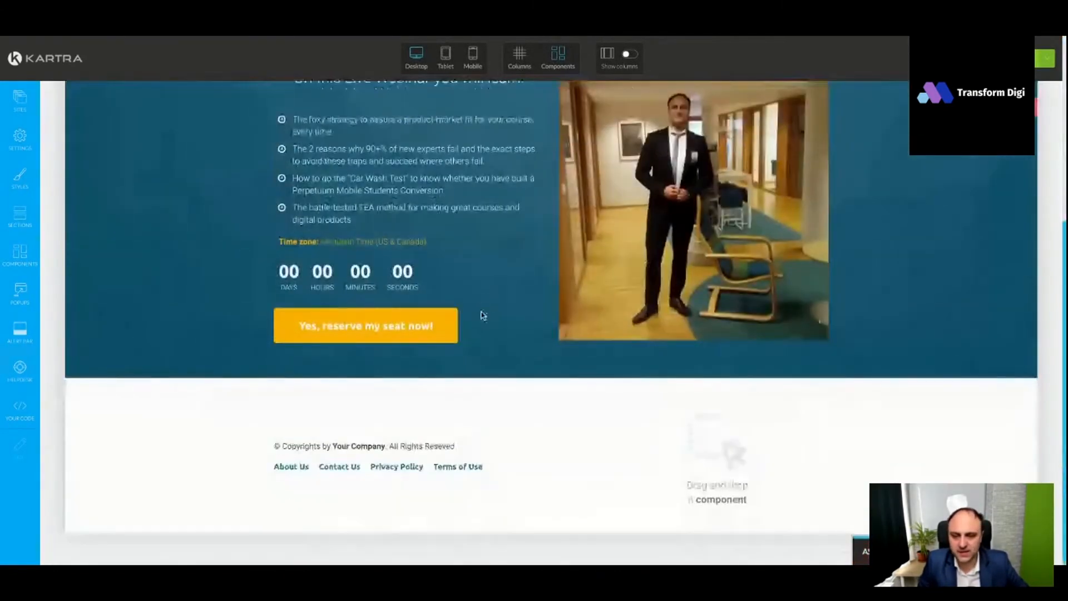
- Connect the "Webinar for Experts Form Opt In" form to the pop-up linked to the "Yes, reserve my seat now!" button
left_click(324, 304)
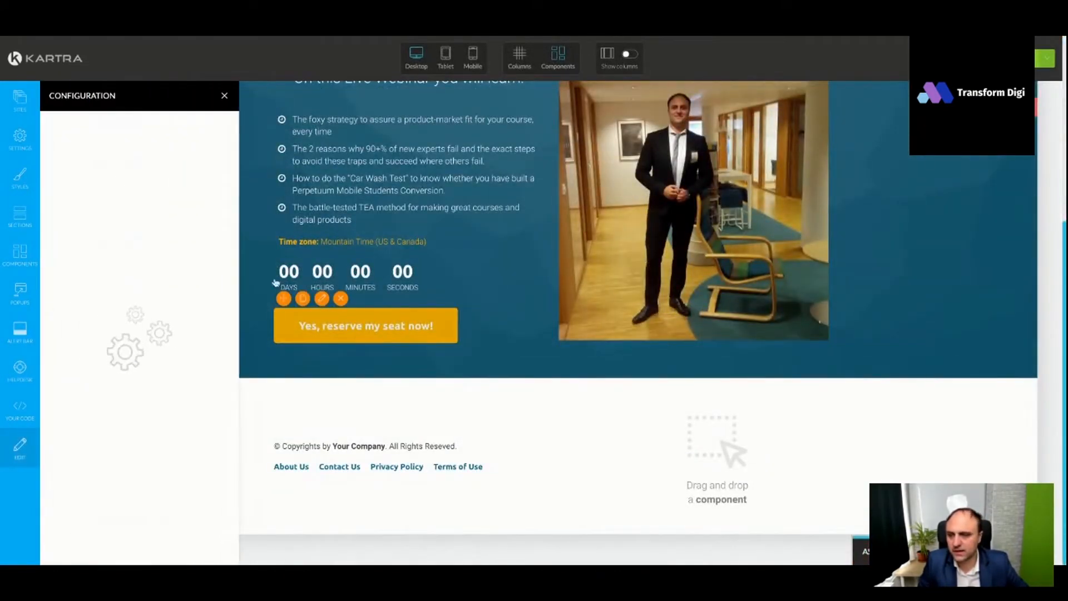
left_click(177, 127)
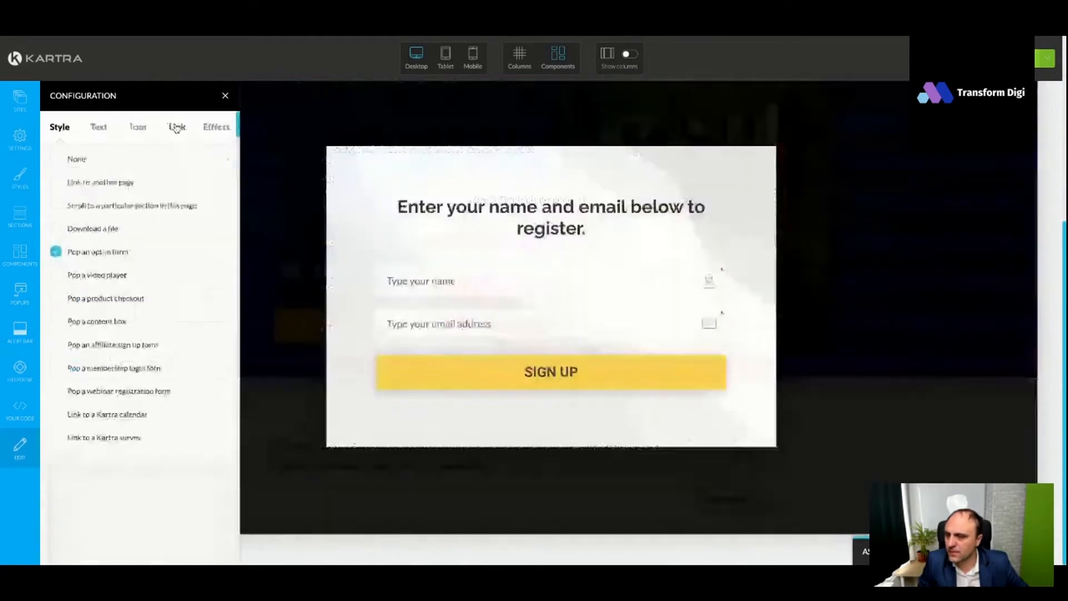
left_click(551, 245)
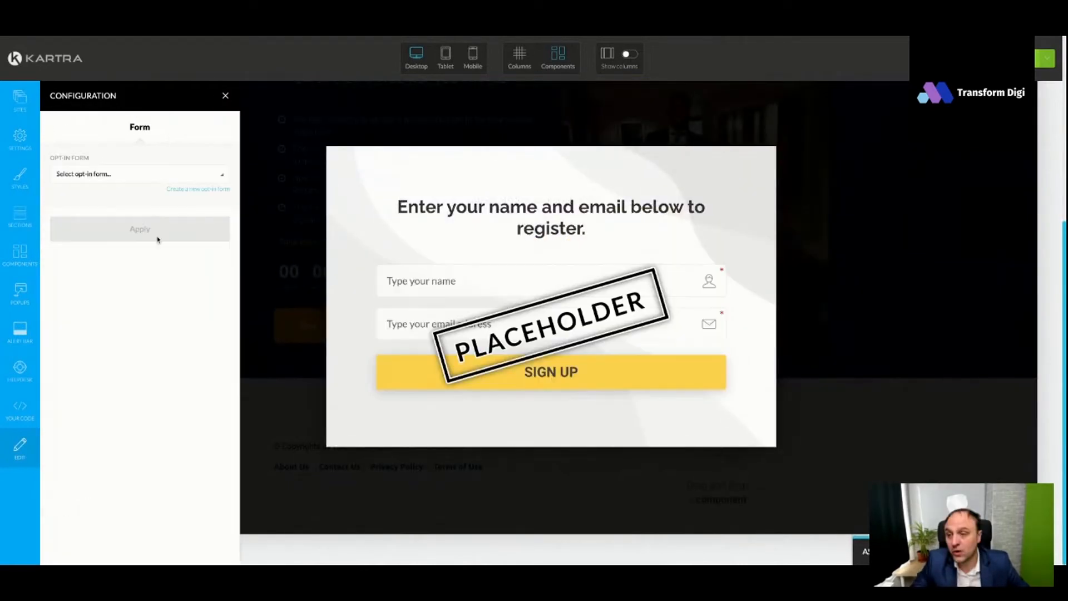
left_click(146, 178)
left_click(138, 249)
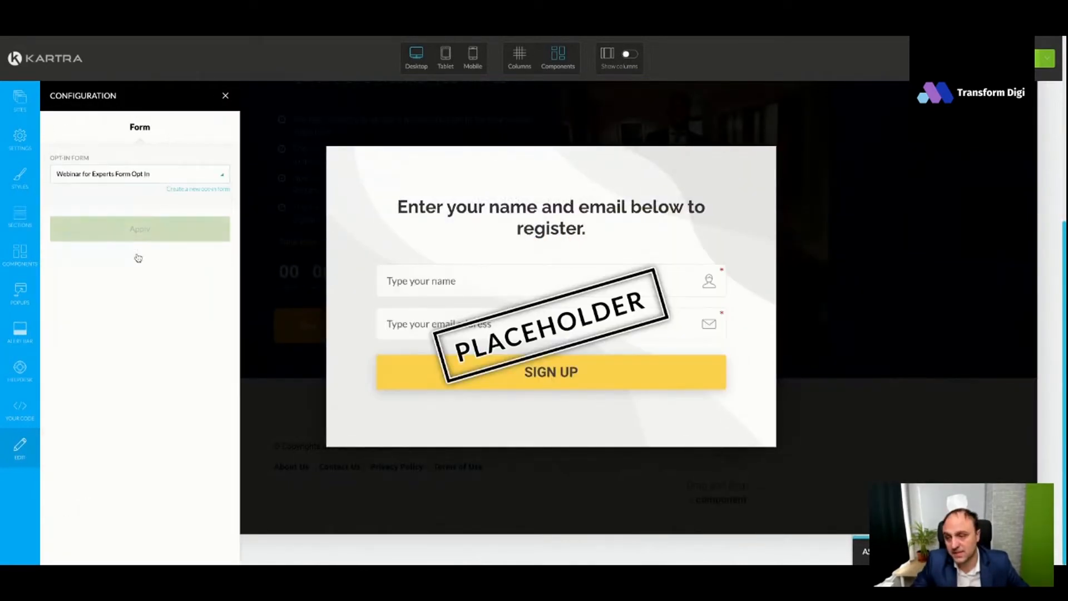
left_click(163, 232)
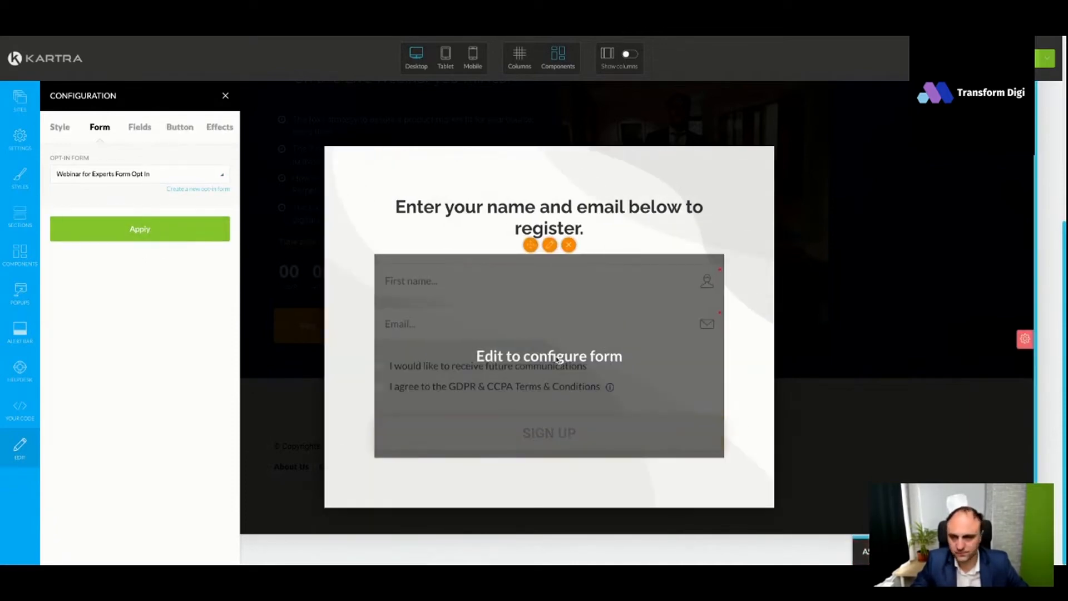
scroll(558, 361, "down", 1)
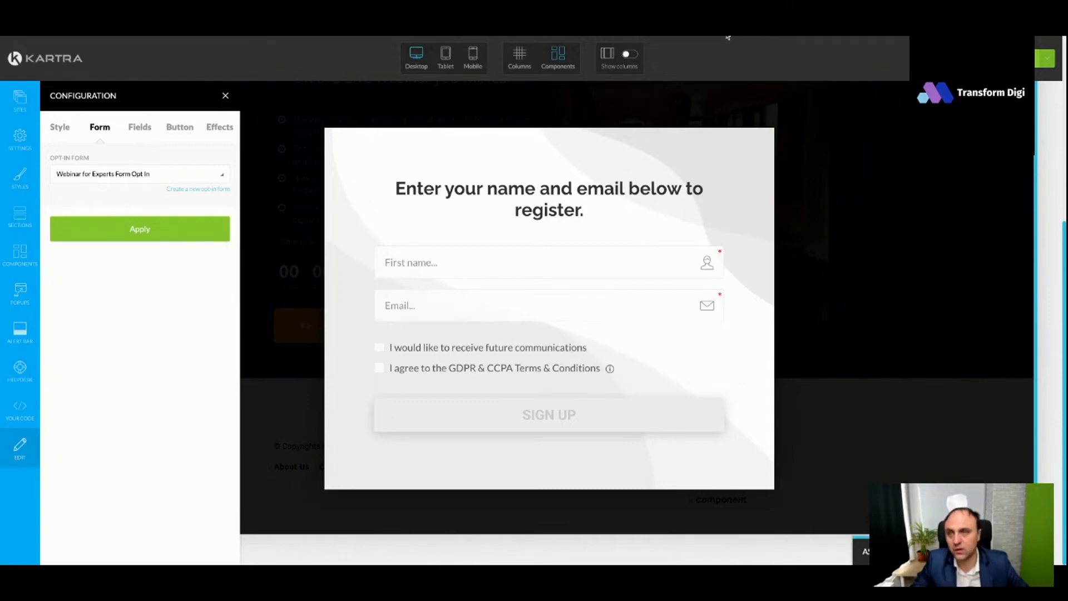
- Duplicate the pop-up's heading and replace the copy's text with "Yes, reserve my seat now!"
mouse_move(576, 191)
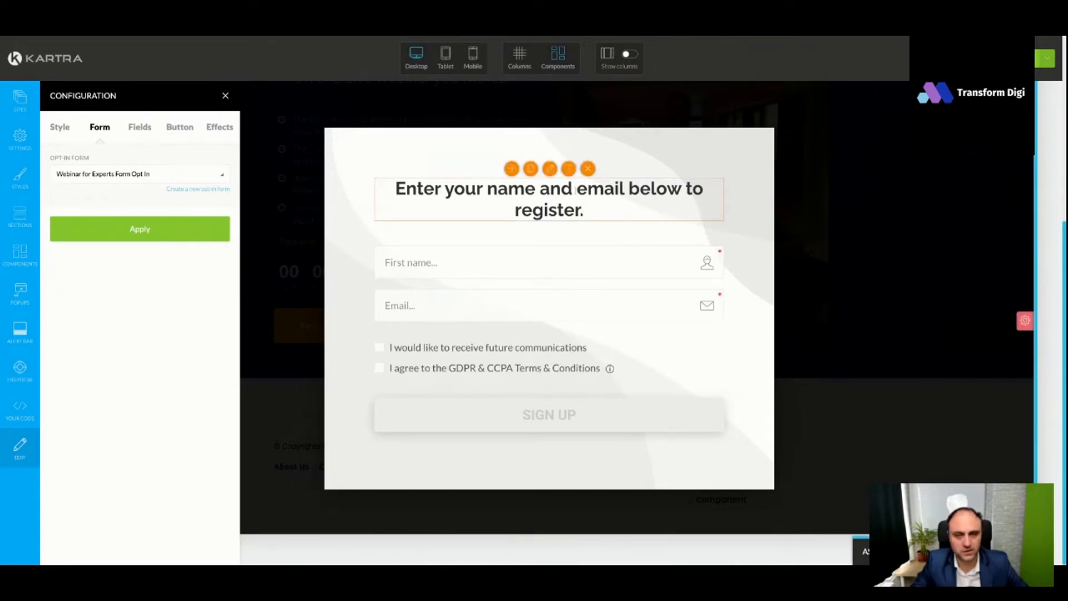
left_click(532, 169)
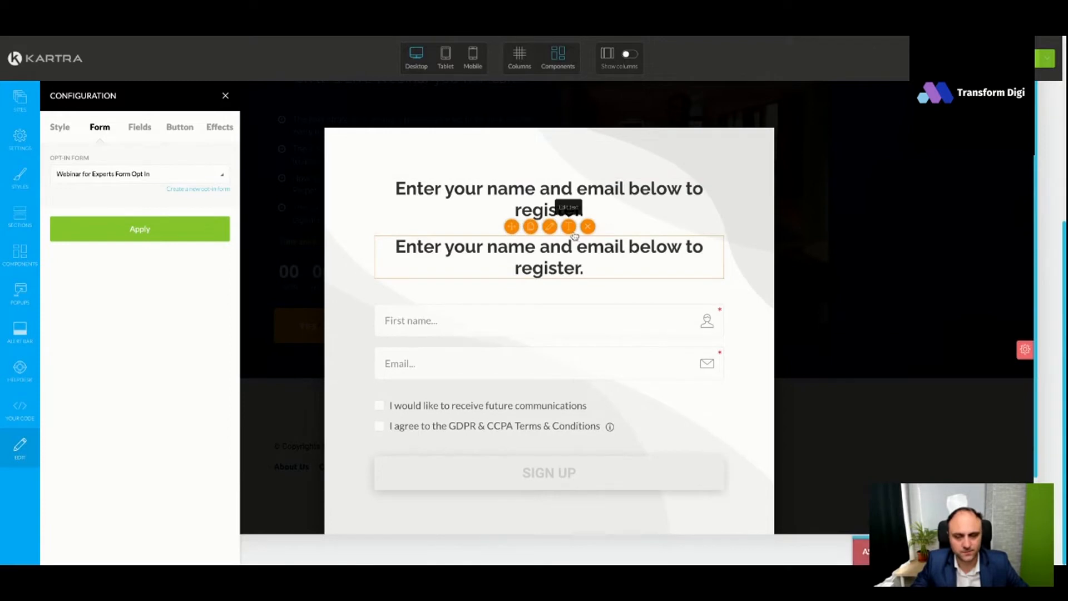
left_click(569, 228)
key("ctrl+a")
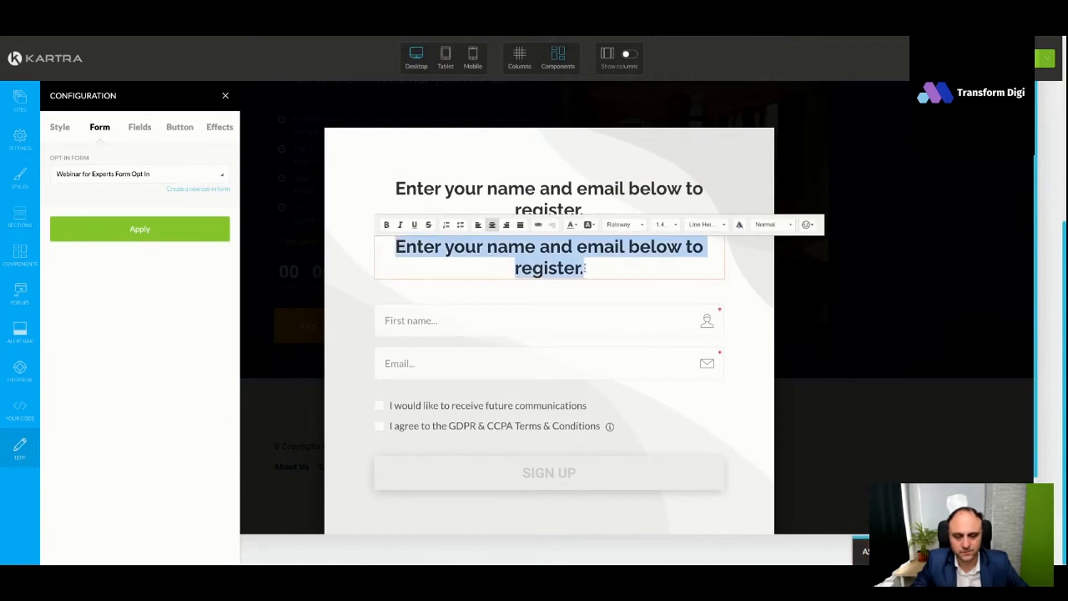
type("Yes, reserve my seat now!")
left_click(543, 364)
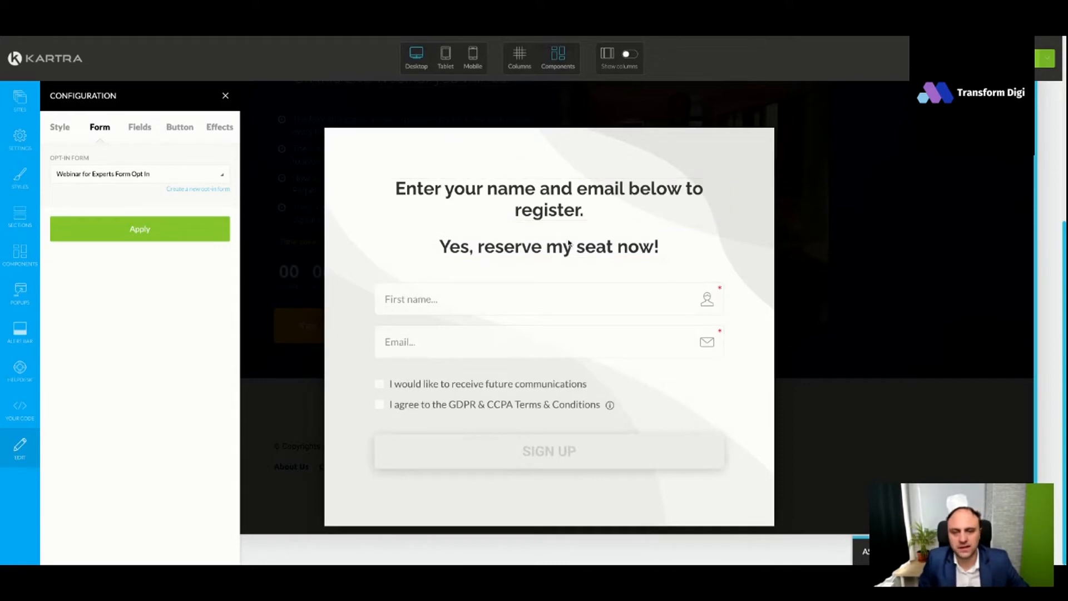
- Look through the opt-in form's effects, and set its field size to Large
left_click(219, 234)
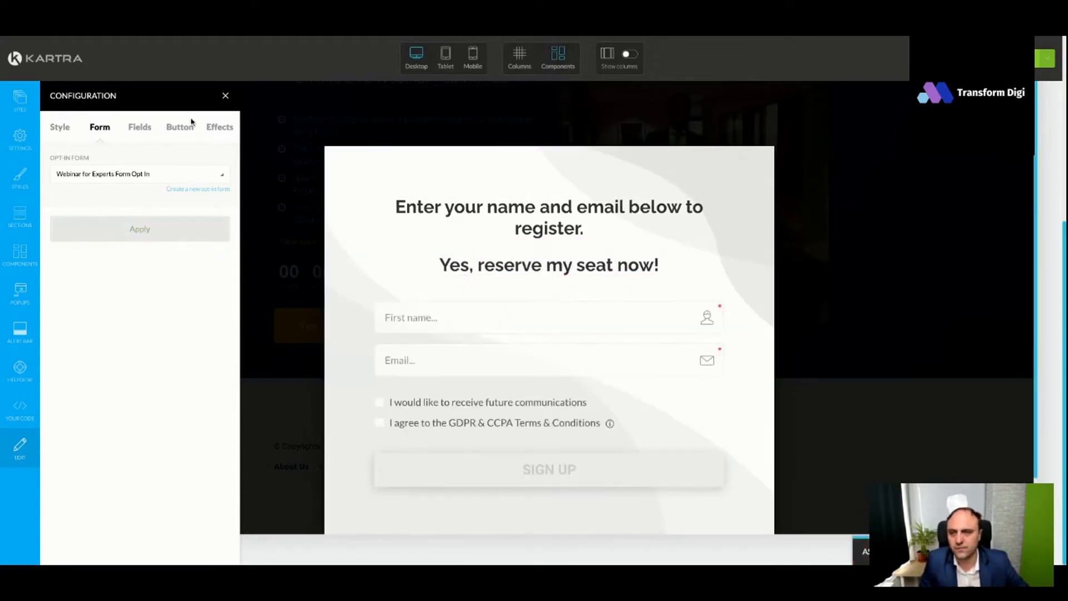
left_click(220, 128)
scroll(170, 256, "down", 2)
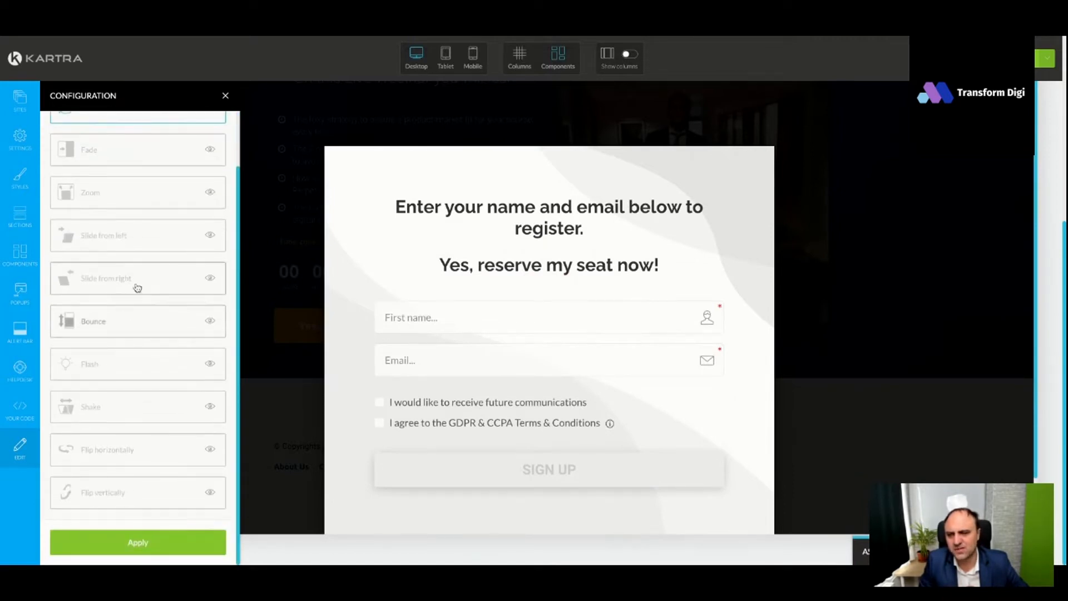
scroll(136, 281, "up", 2)
left_click(140, 126)
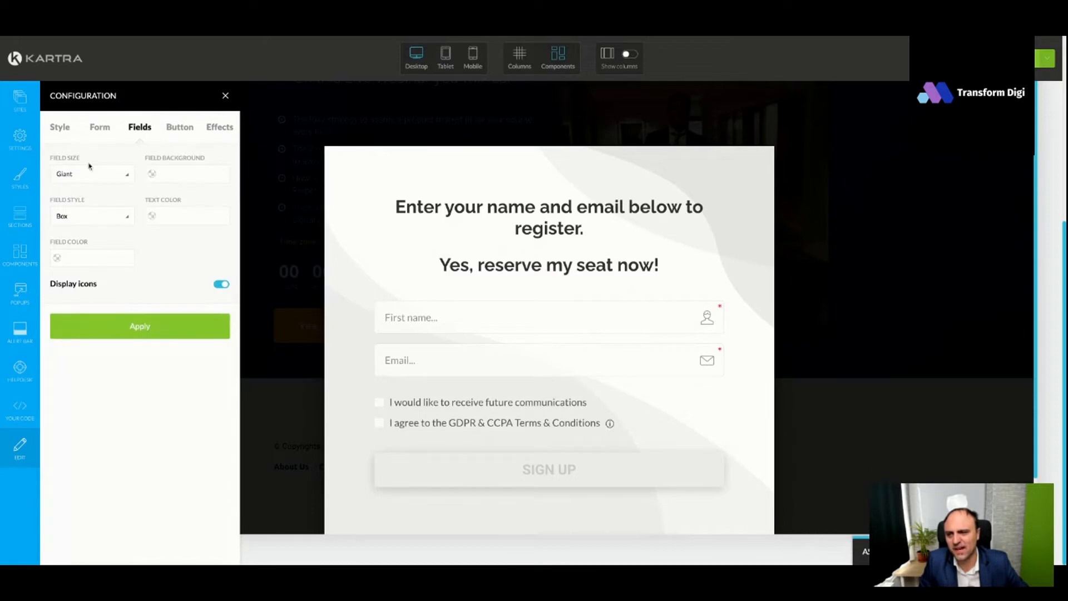
left_click(109, 174)
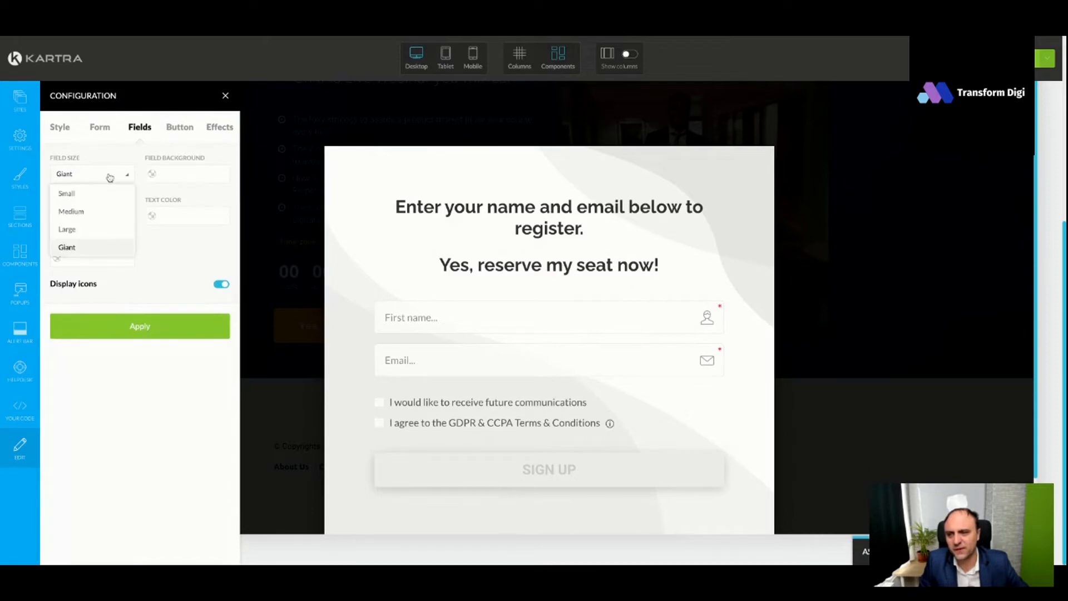
left_click(88, 228)
left_click(136, 325)
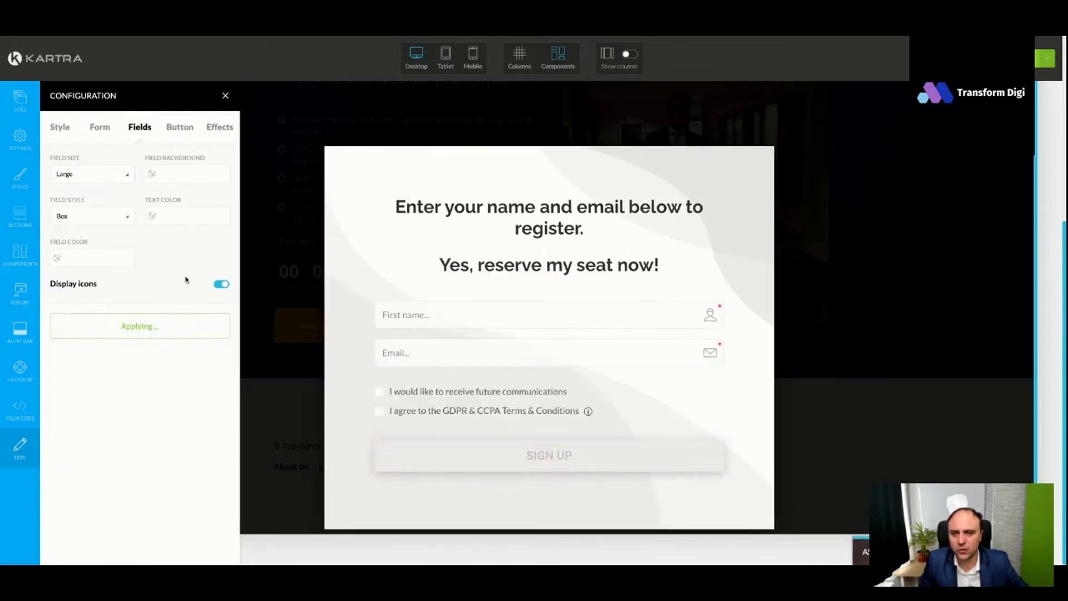
- Apply the opt-in form's margin style settings and close the configuration and the pop-up
left_click(100, 128)
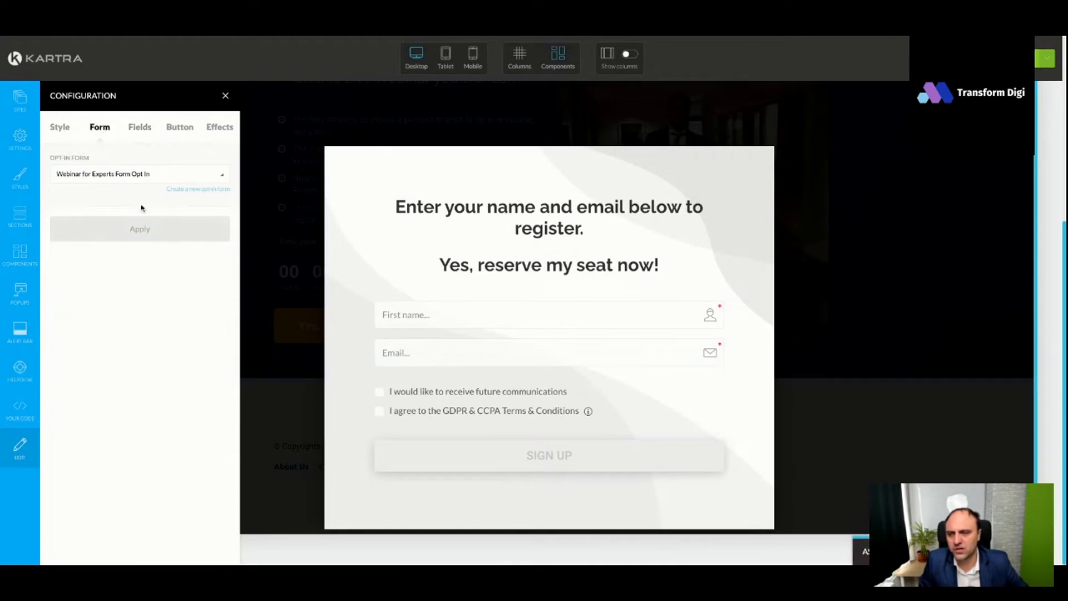
left_click(69, 129)
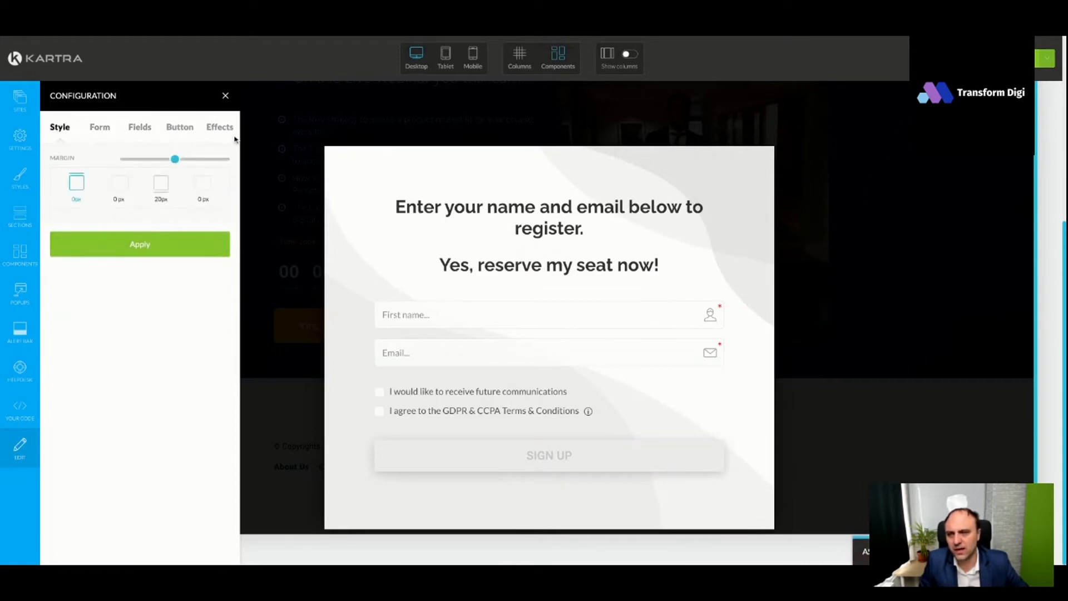
left_click(181, 244)
left_click(226, 96)
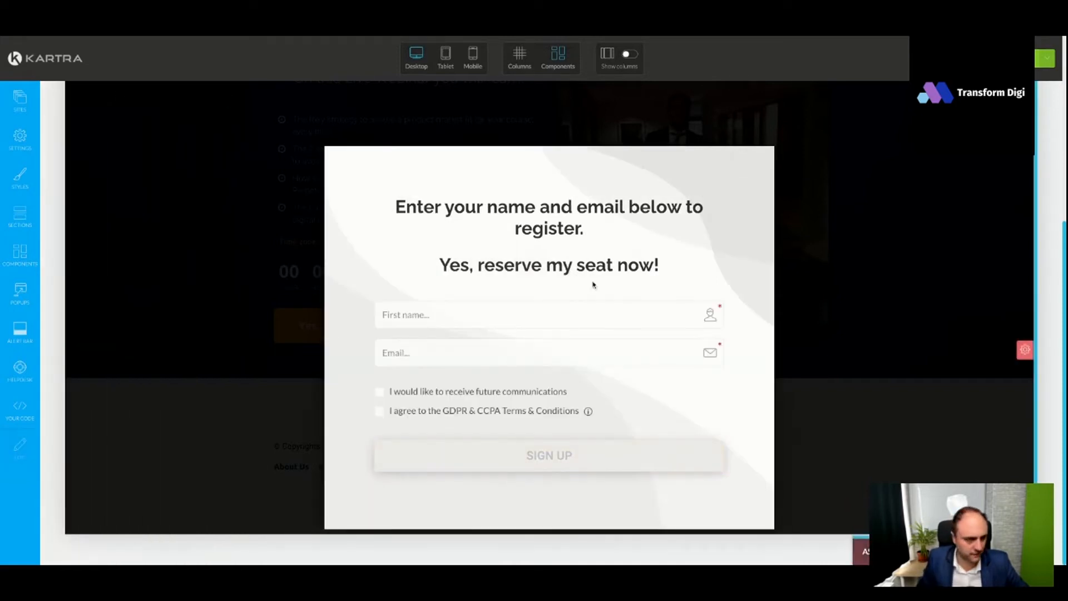
left_click(987, 171)
- Publish the landing page with a direct page link and review the live version
left_click(1045, 58)
left_click(989, 162)
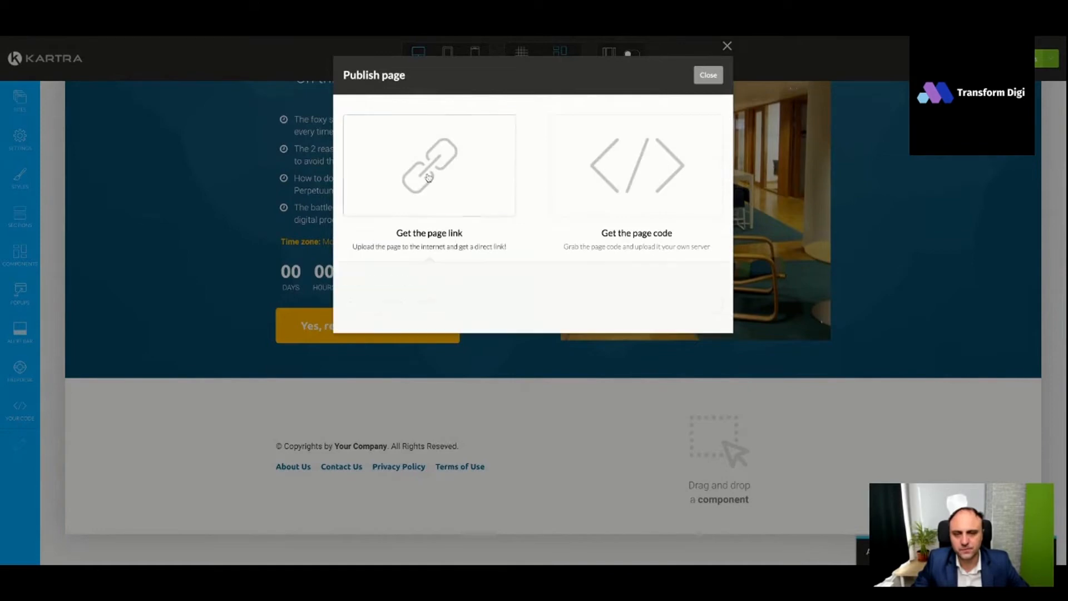
triple_click(447, 304)
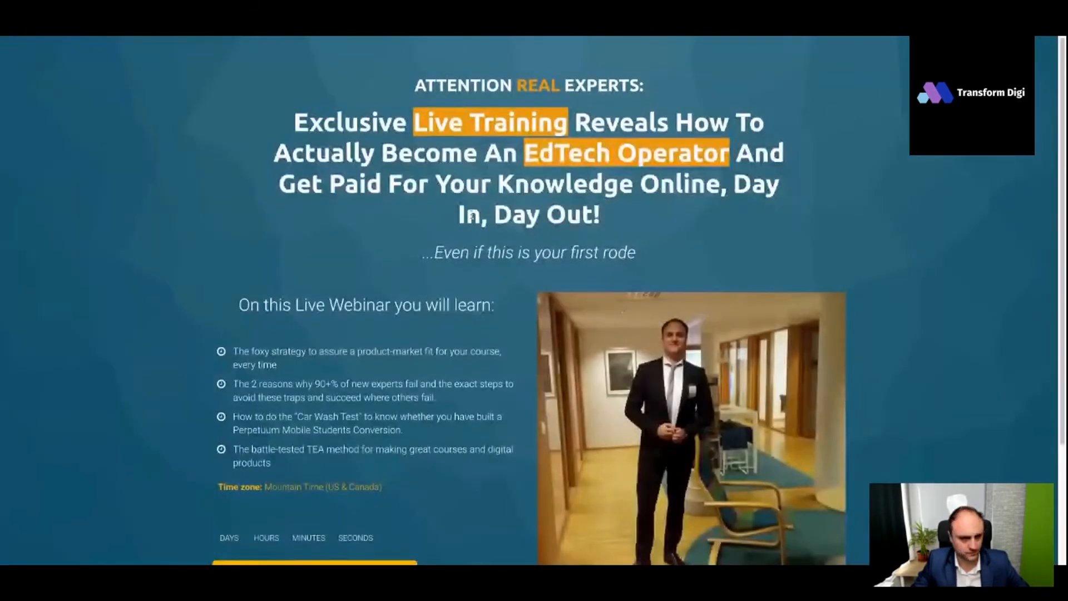
scroll(503, 258, "down", 2)
scroll(503, 257, "down", 1)
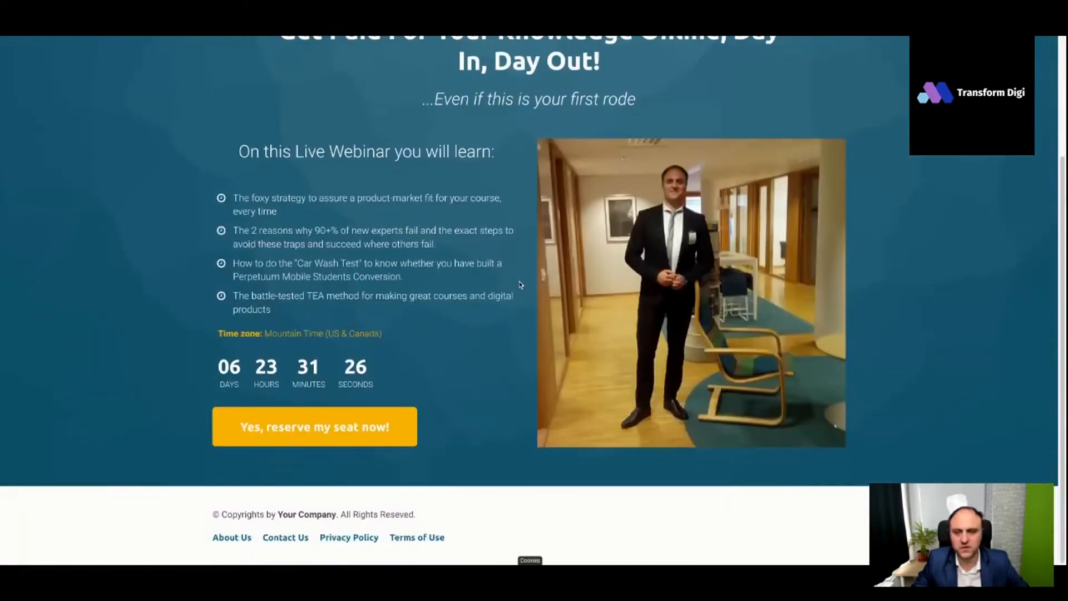
scroll(485, 354, "up", 2)
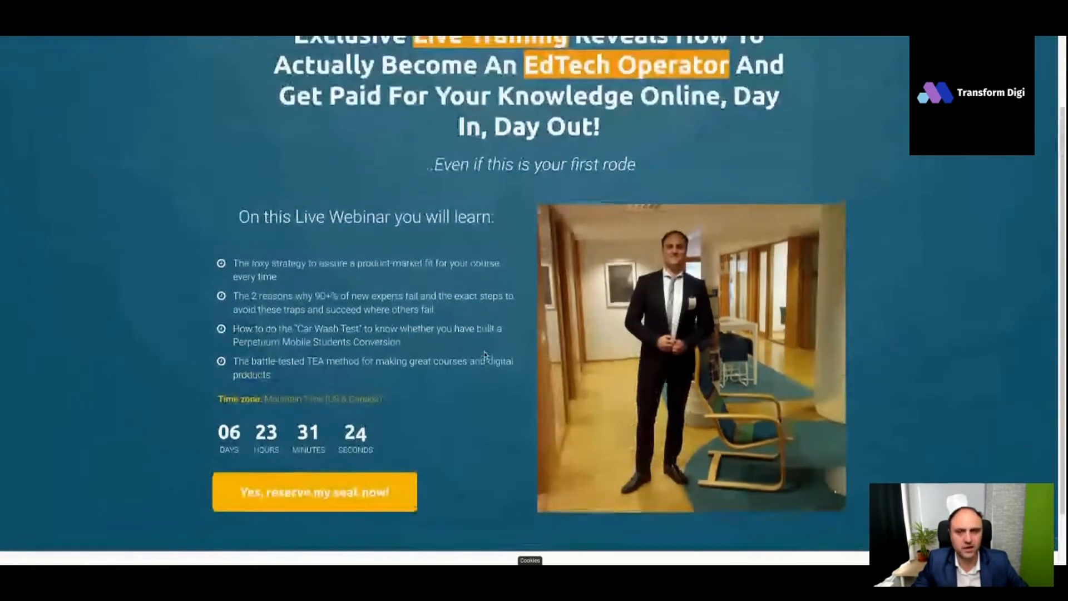
scroll(485, 354, "up", 1)
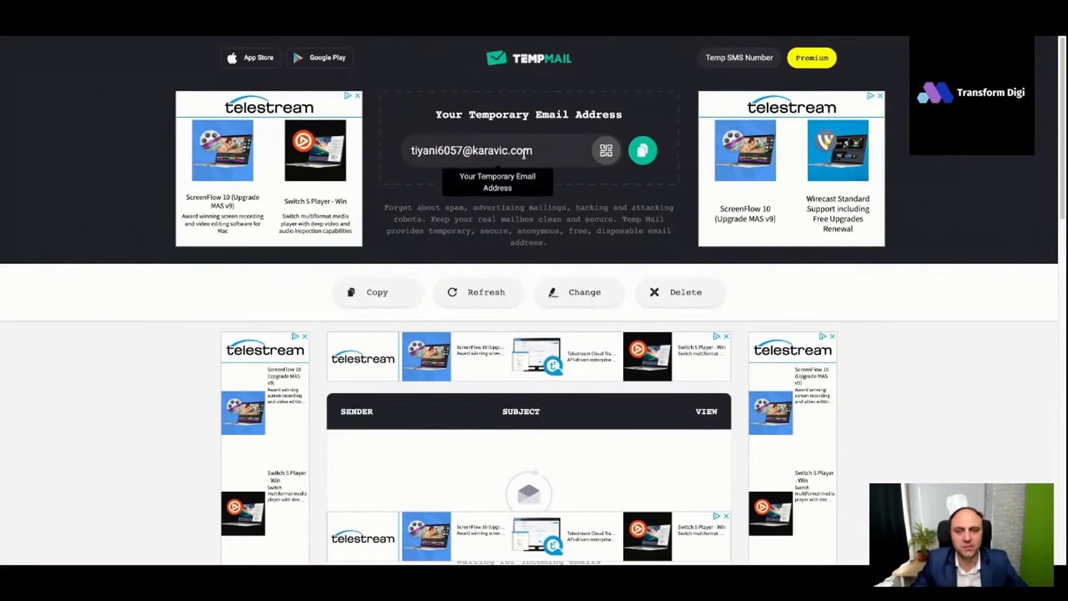
- Switch to Temp Mail, copy the temporary email address and return to the live landing page
left_click(642, 151)
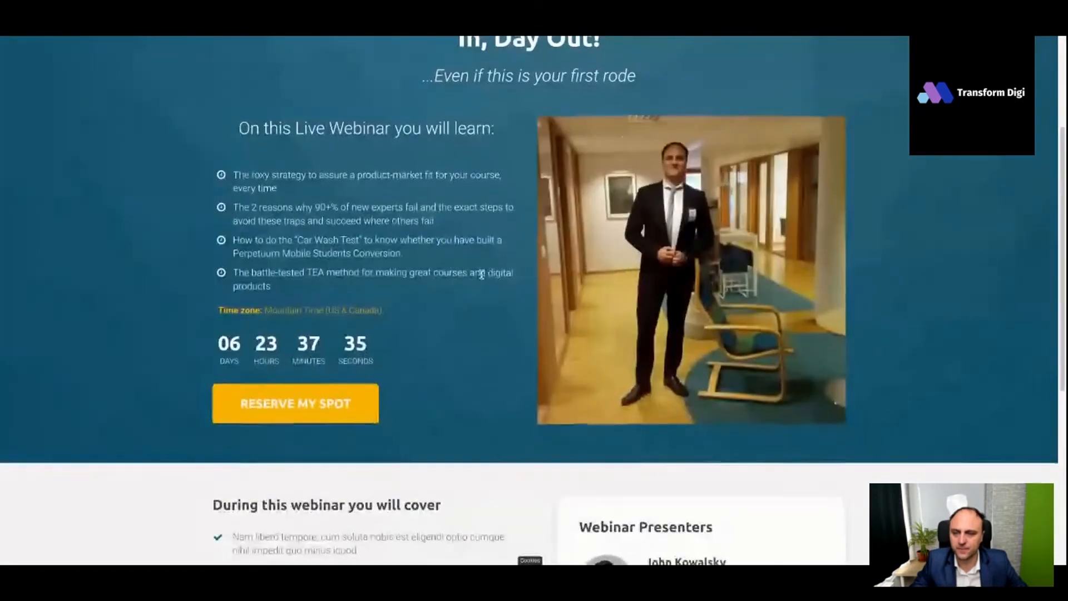
scroll(323, 329, "down", 2)
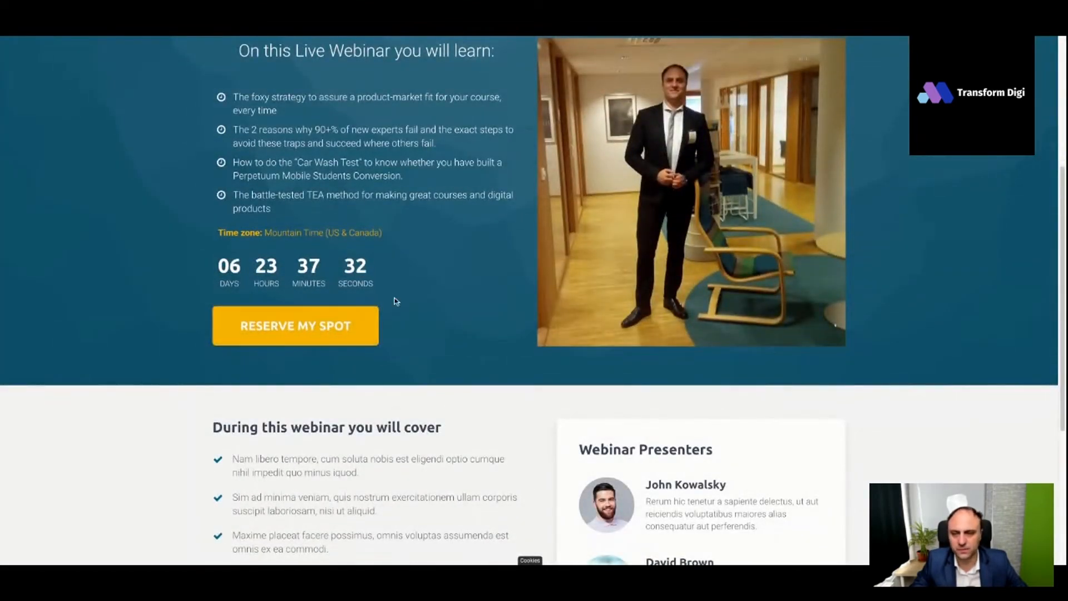
scroll(396, 300, "up", 5)
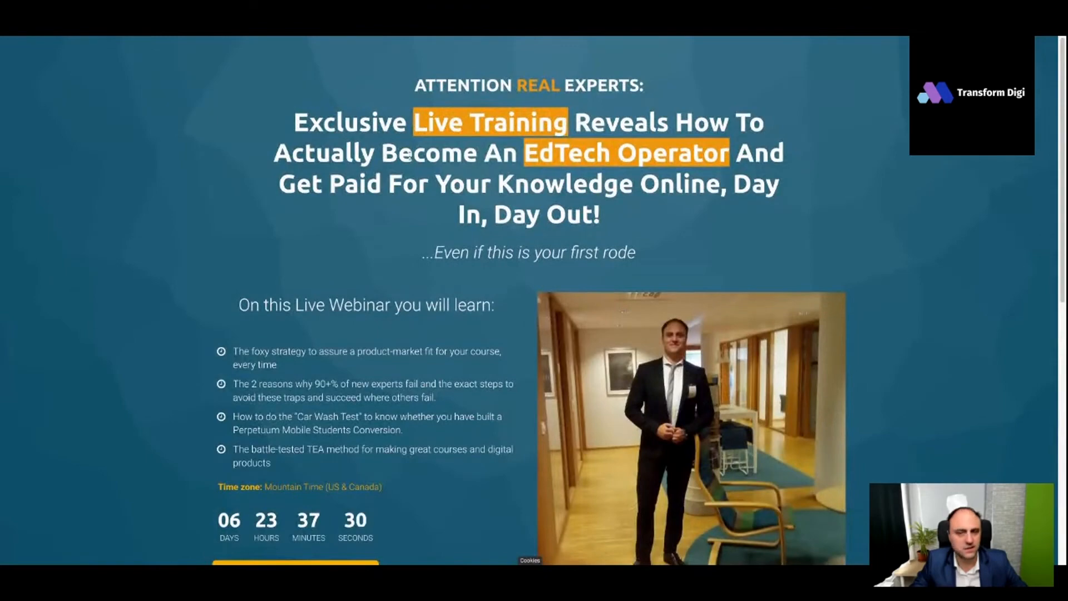
- Sign up through the live page's reserve-seat pop-up with a first name and the copied email, accepting both consent options
scroll(335, 432, "down", 3)
left_click(334, 432)
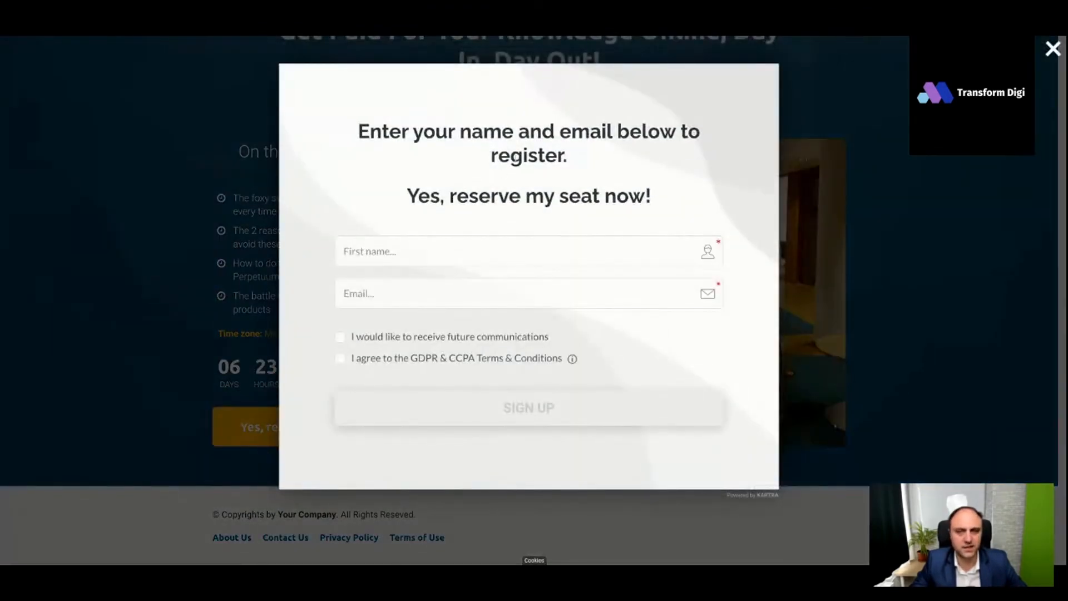
type("Daniel")
key("ctrl+v")
left_click(340, 337)
left_click(340, 358)
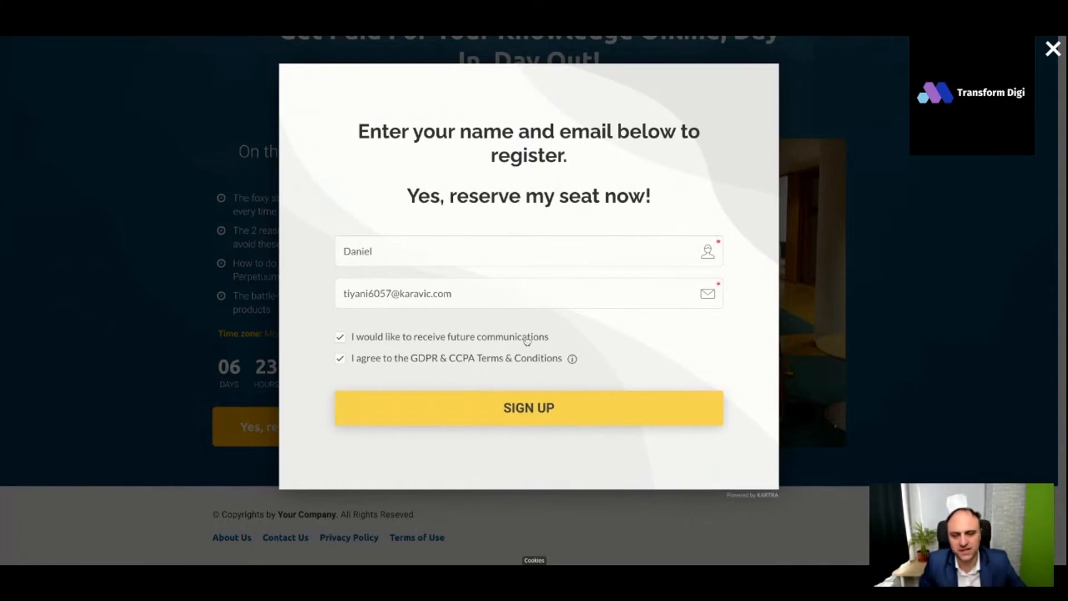
left_click(557, 409)
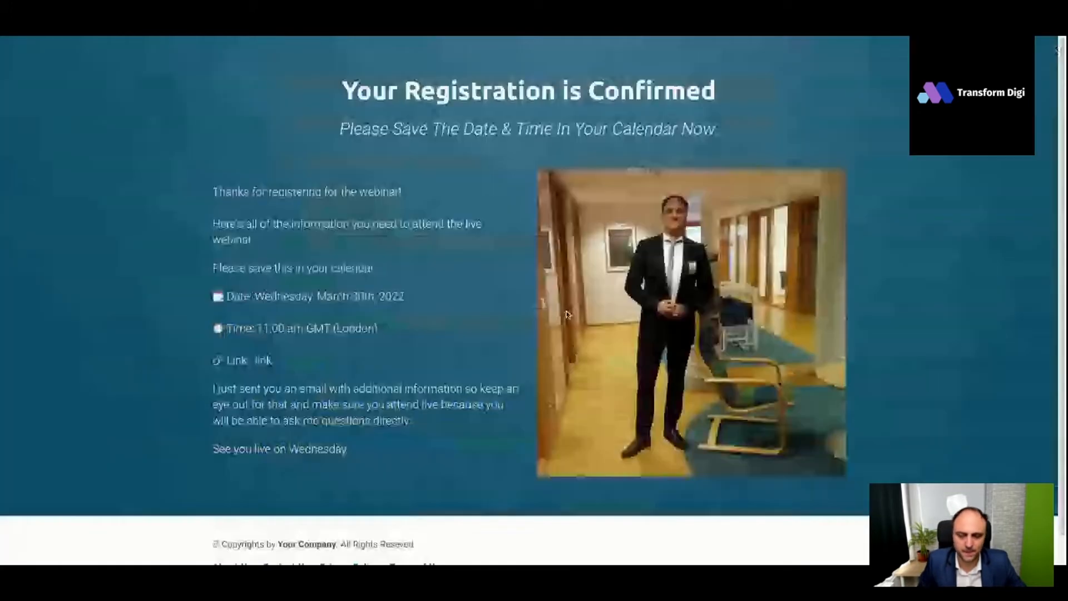
- Review the registration confirmation page's webinar details and return to the landing page in the Kartra editor
scroll(515, 263, "down", 1)
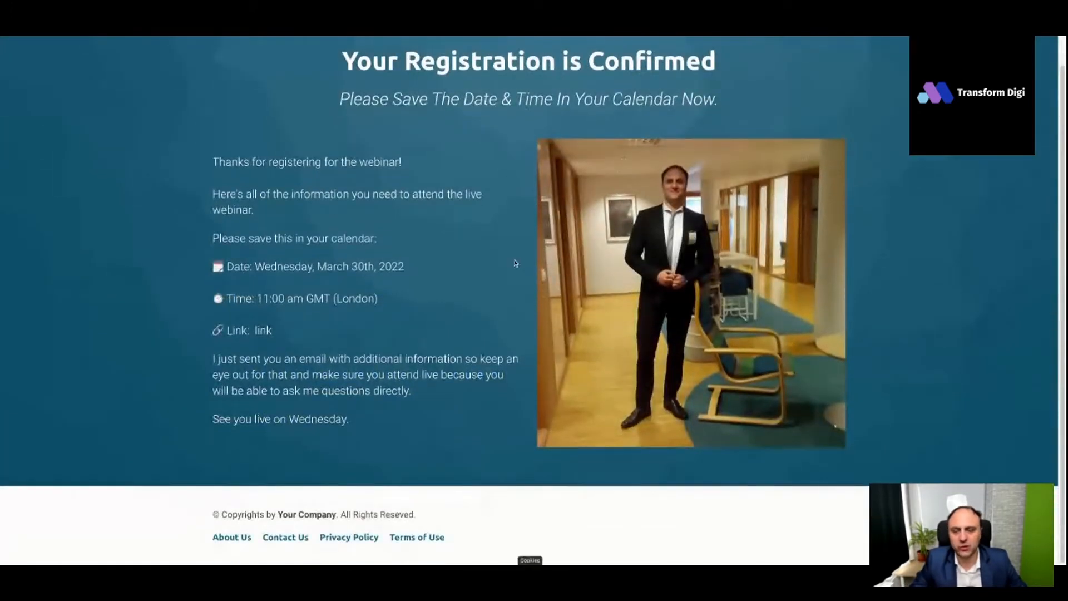
scroll(447, 119, "up", 1)
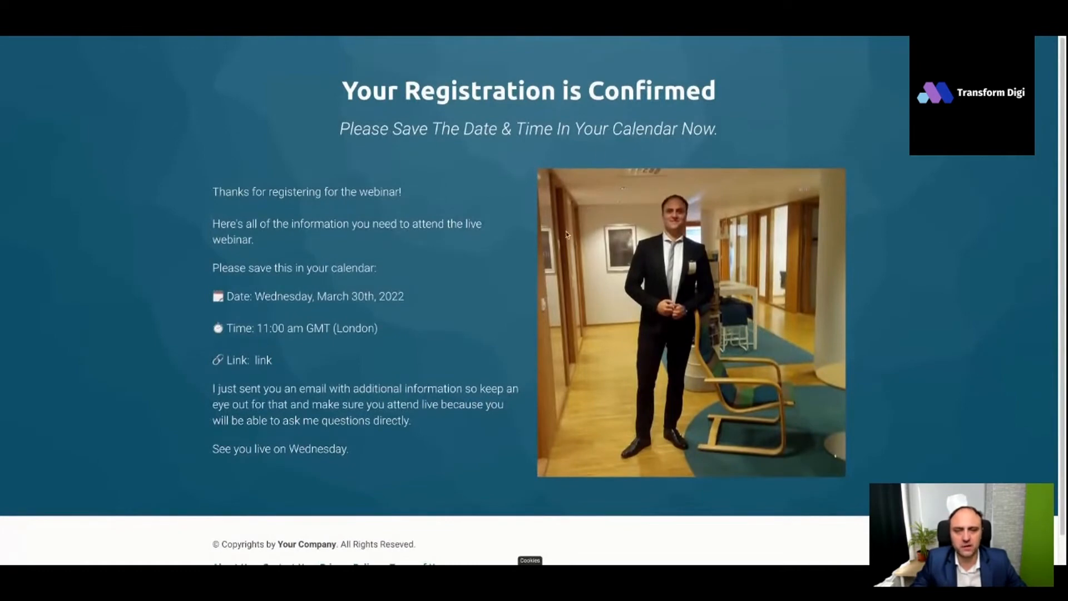
scroll(556, 238, "down", 1)
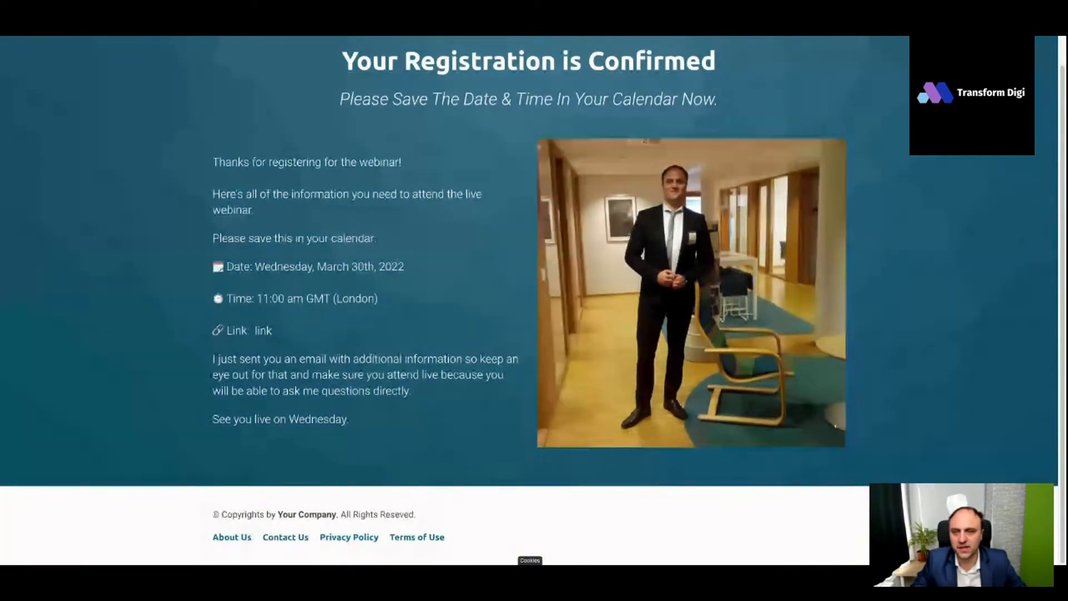
key("ctrl+Tab")
scroll(501, 222, "down", 2)
scroll(544, 341, "down", 2)
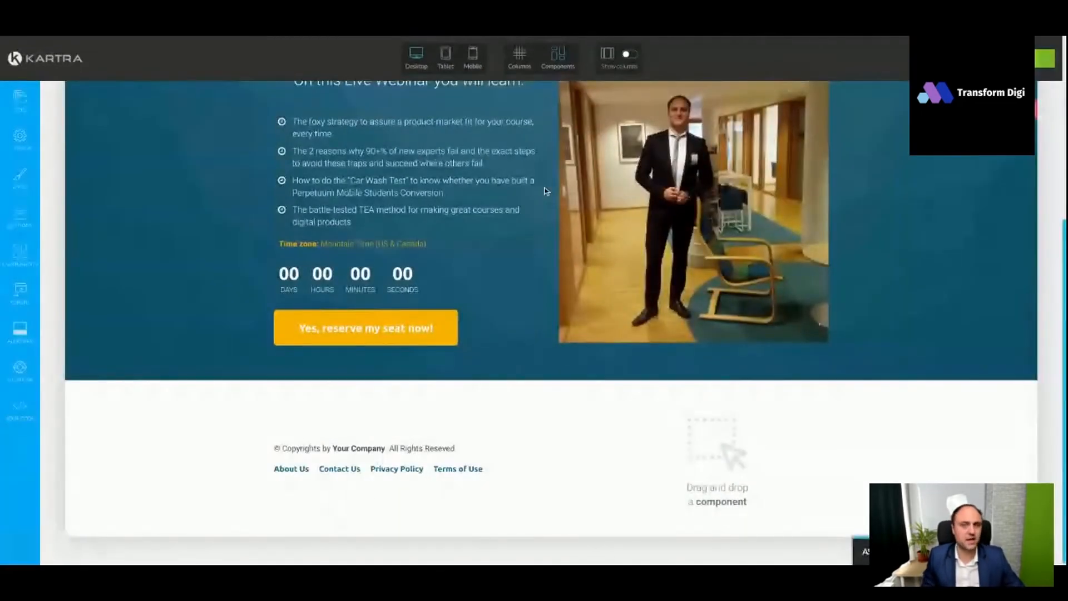
mouse_move(529, 252)
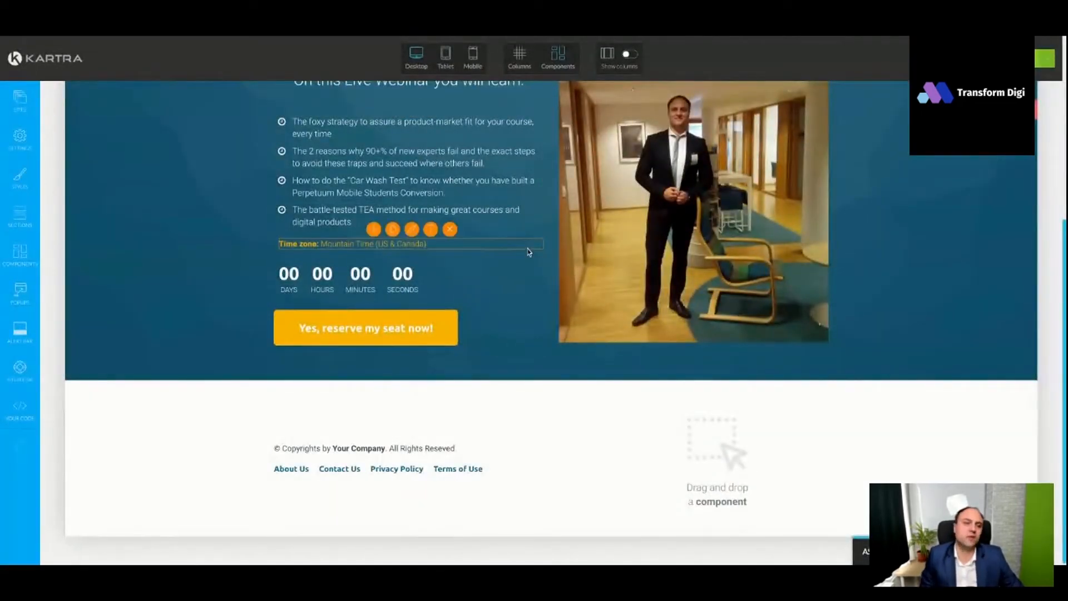
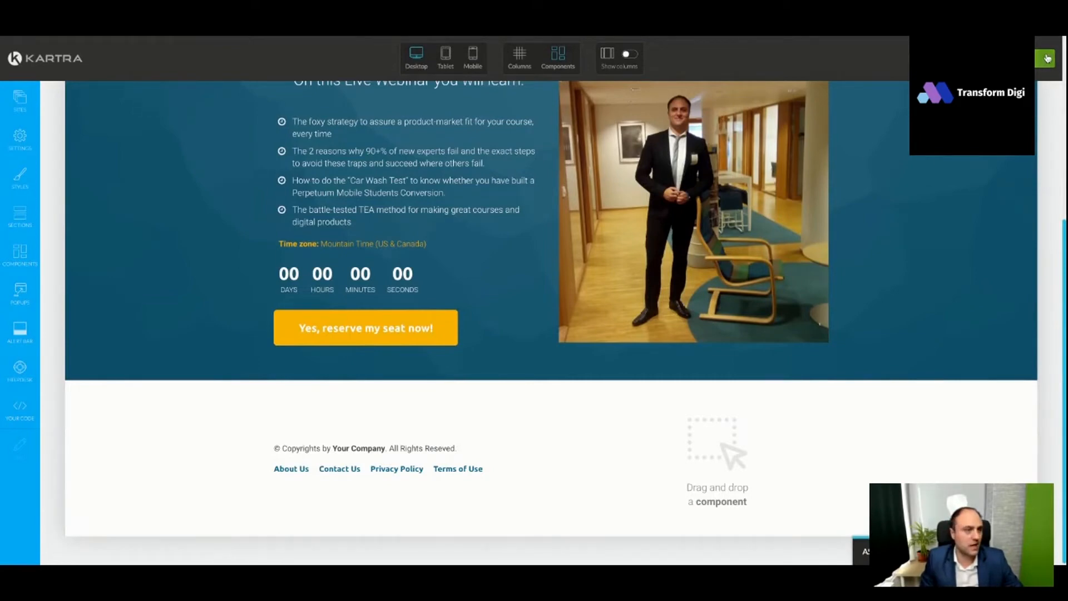
- Leave the landing page editor and open the sequences list within the communications area
left_click(1047, 58)
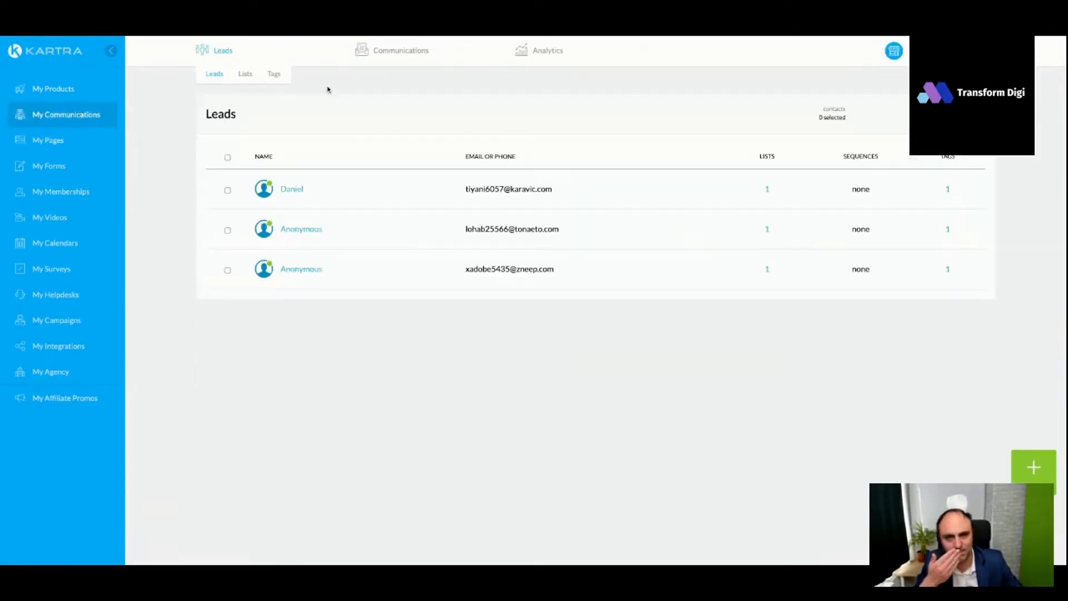
left_click(396, 58)
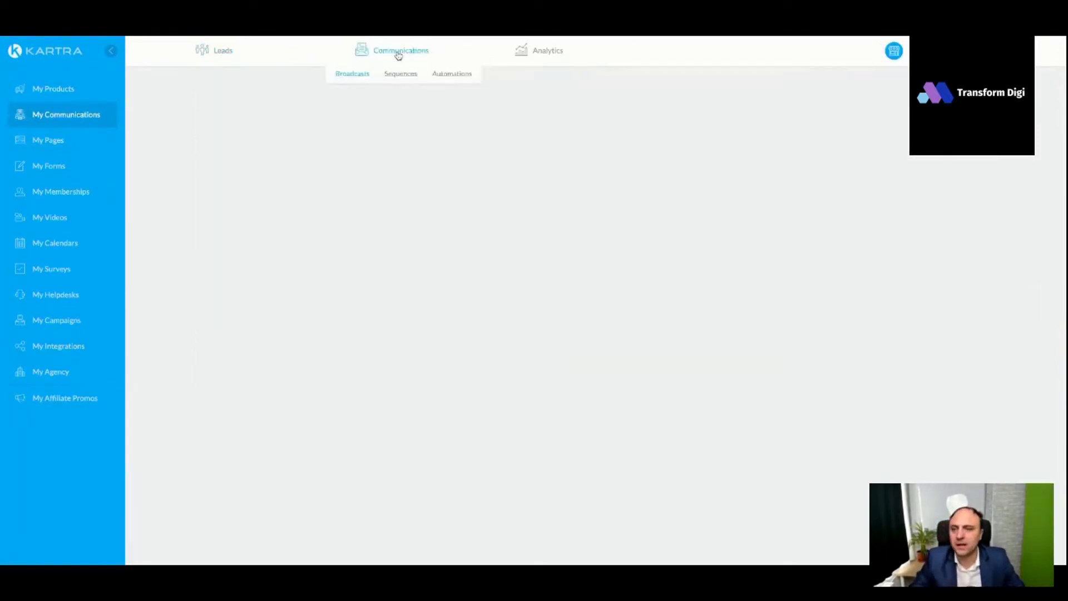
left_click(400, 74)
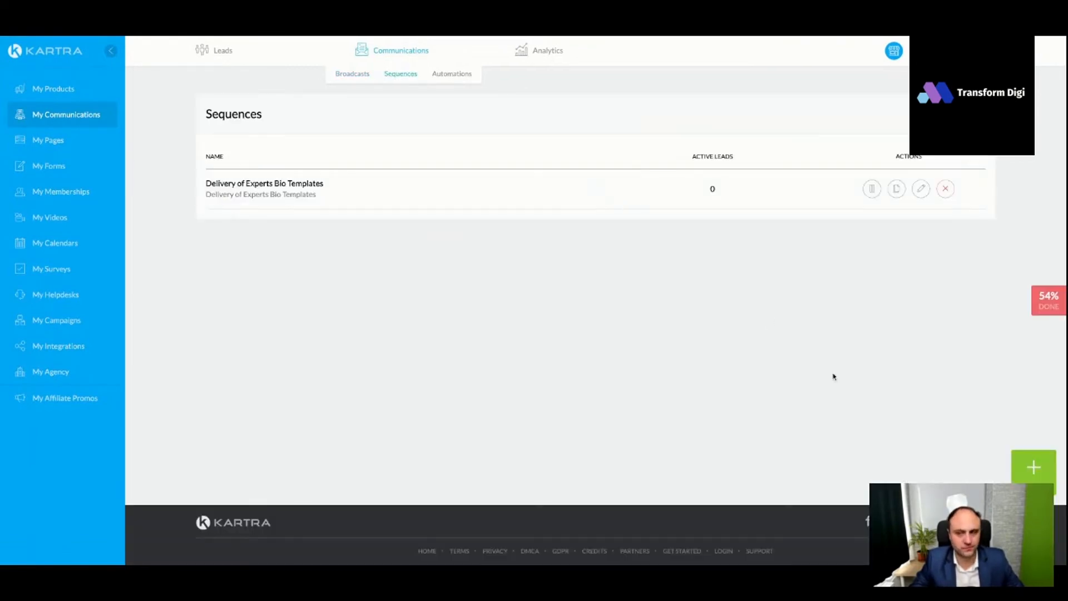
- Create a new sequence with "Webinar Experts Sequence" as both its name and public description
left_click(1033, 467)
left_click(558, 130)
type("Webinar Experts Sqquence")
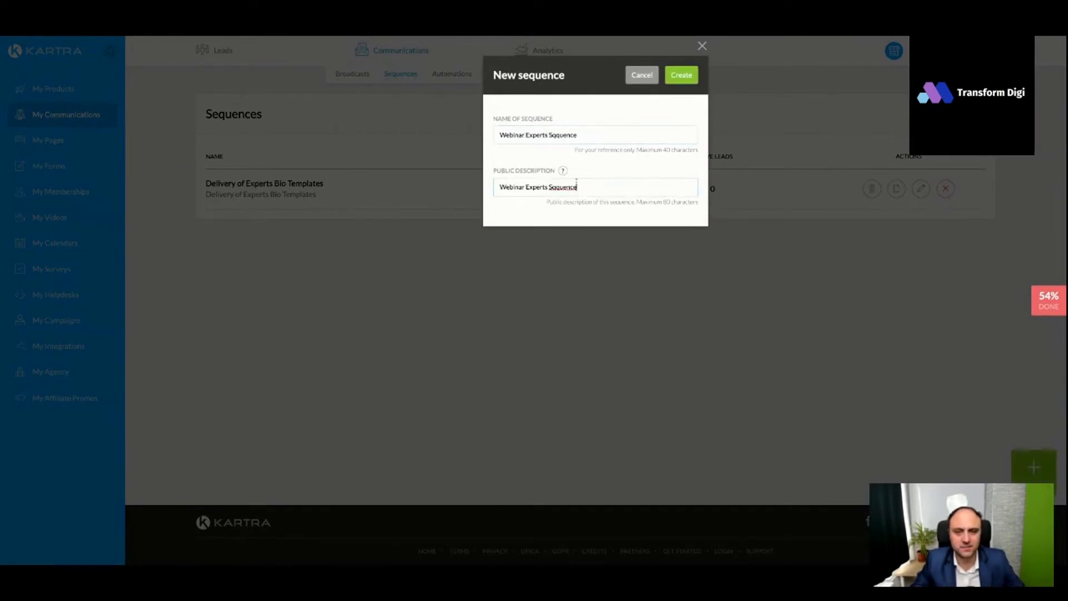
double_click(564, 187)
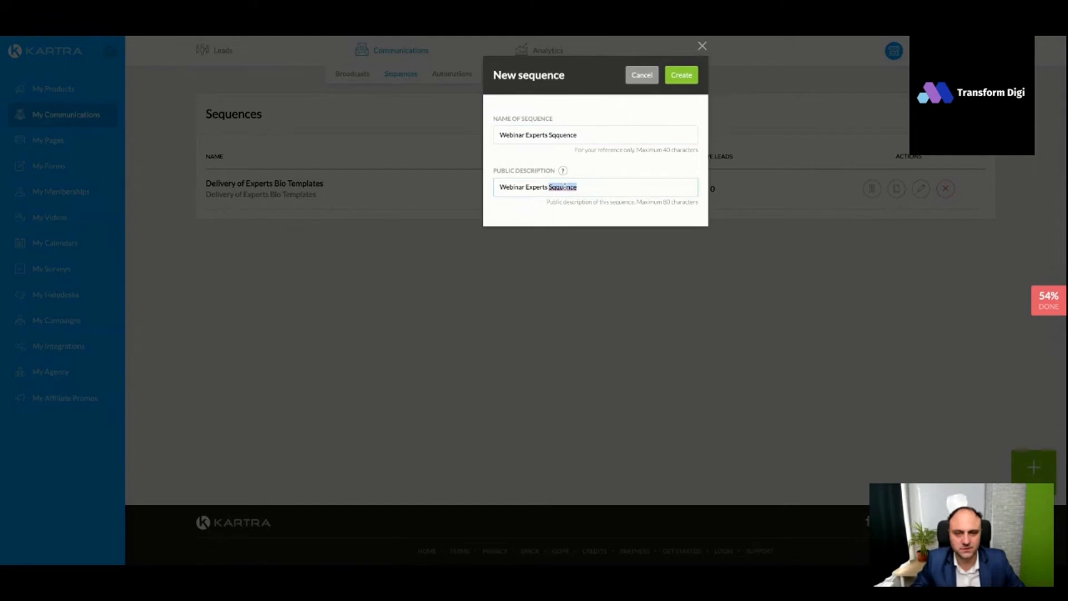
type("Sequence")
double_click(572, 135)
type("Sequence")
left_click(681, 75)
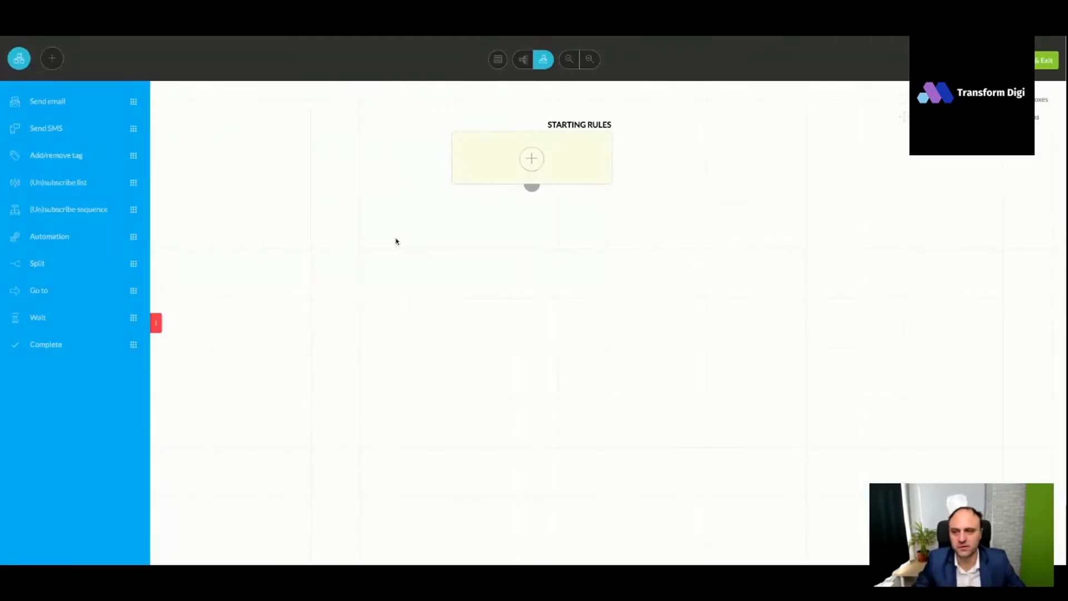
- Set the sequence's starting rule to leads assigned the tag "Webinar Experts March Opted In", using no category in particular, and save it
left_click(532, 162)
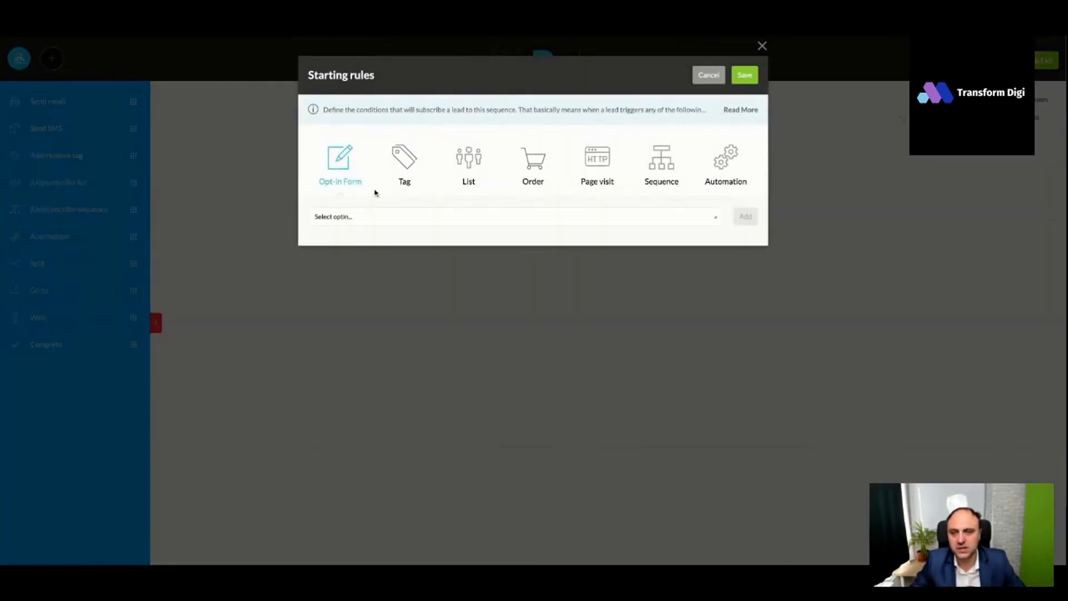
left_click(405, 220)
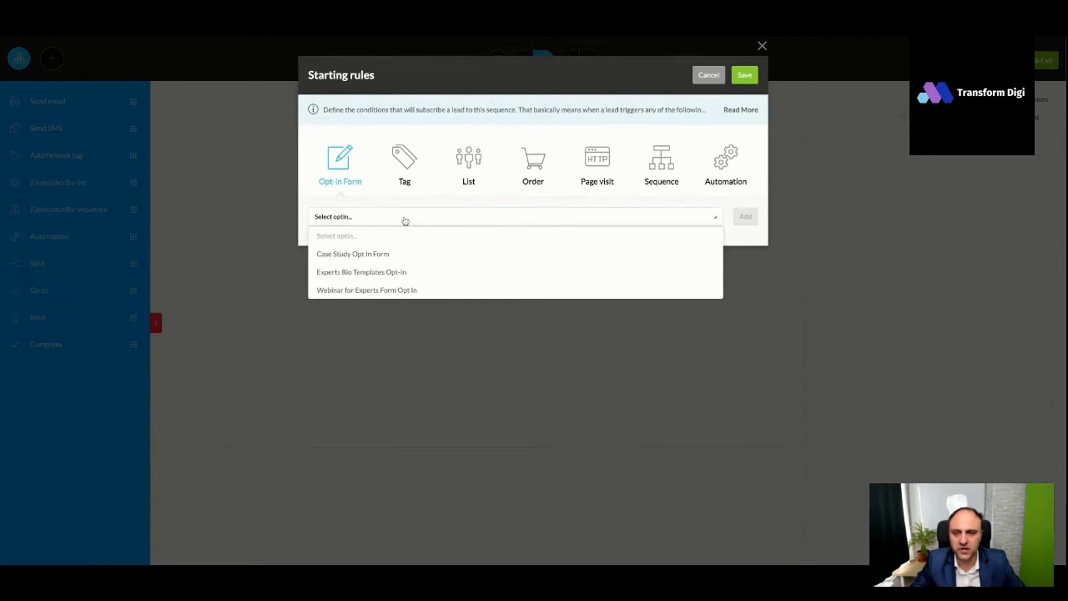
left_click(388, 291)
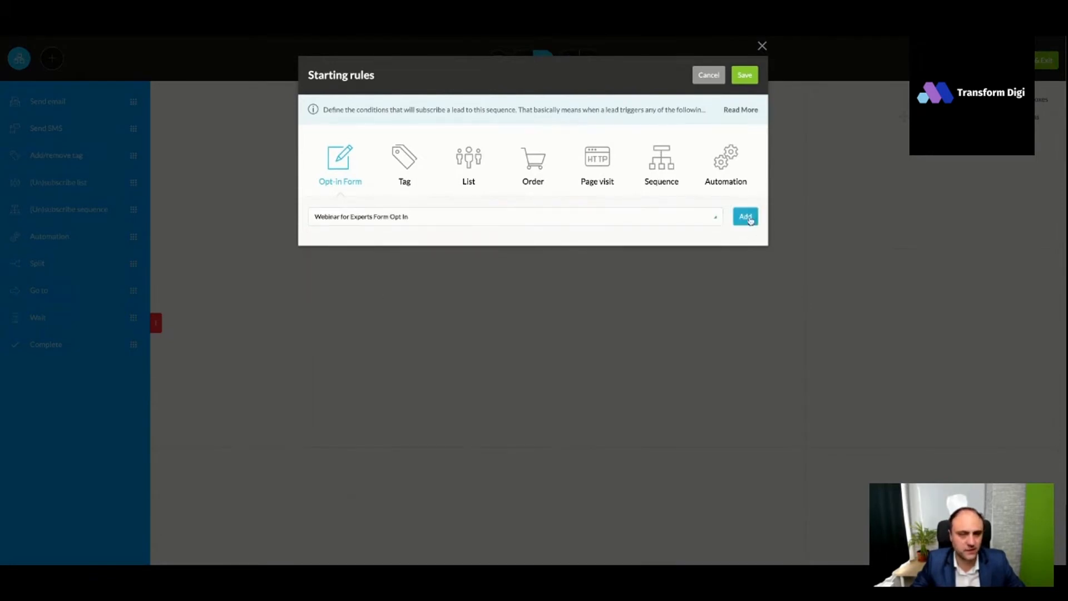
left_click(407, 177)
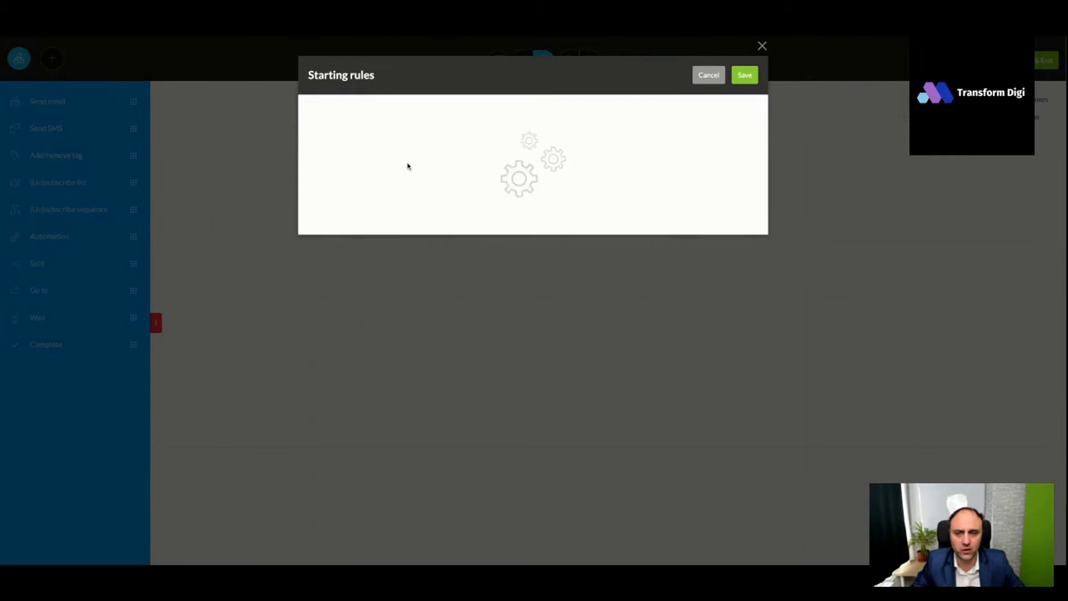
left_click(402, 222)
left_click(376, 254)
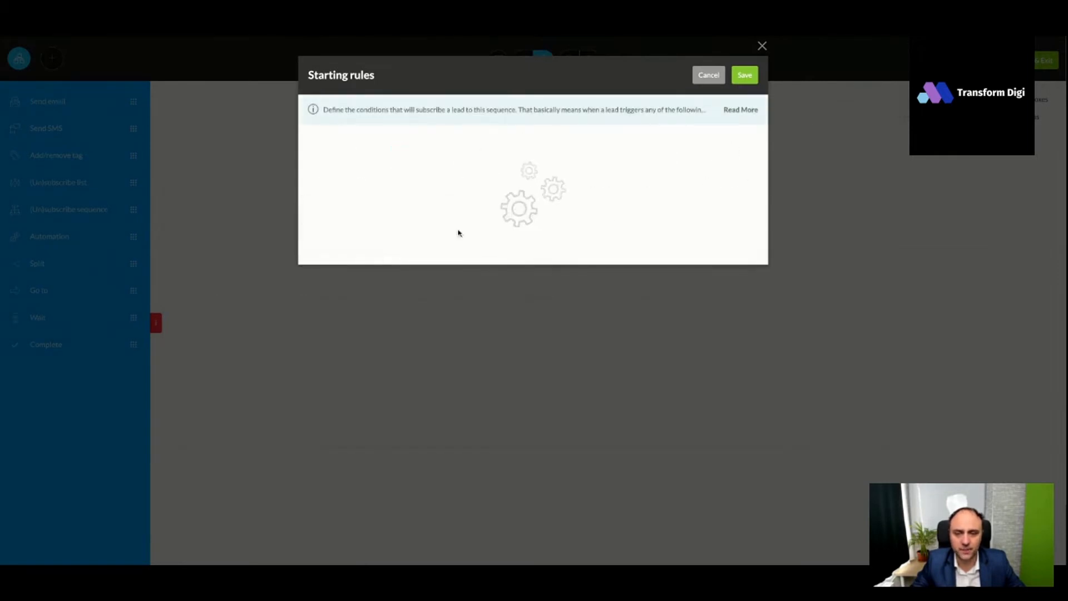
left_click(598, 222)
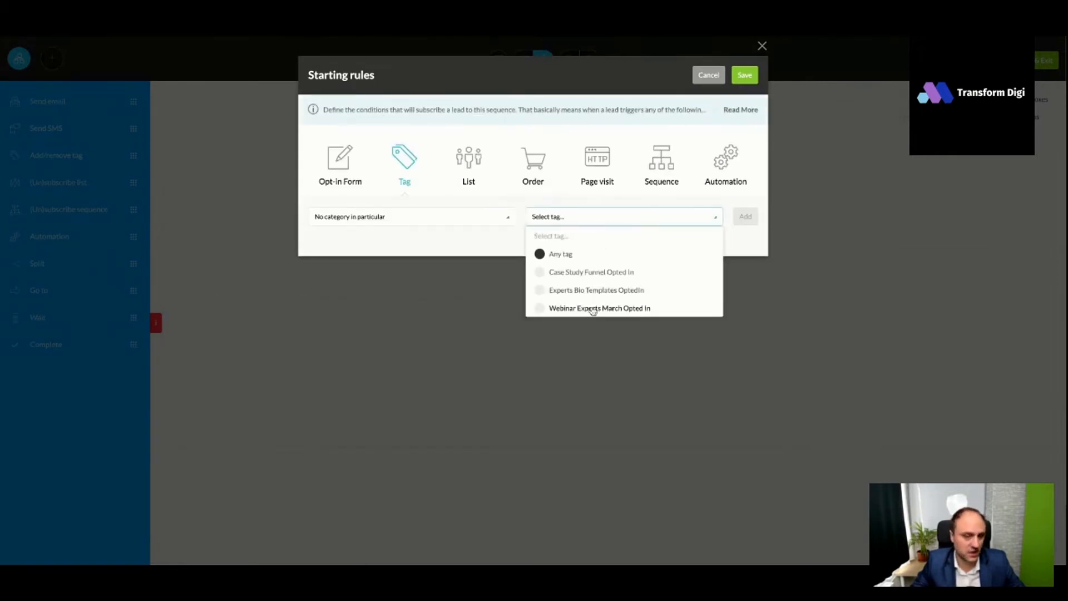
left_click(633, 312)
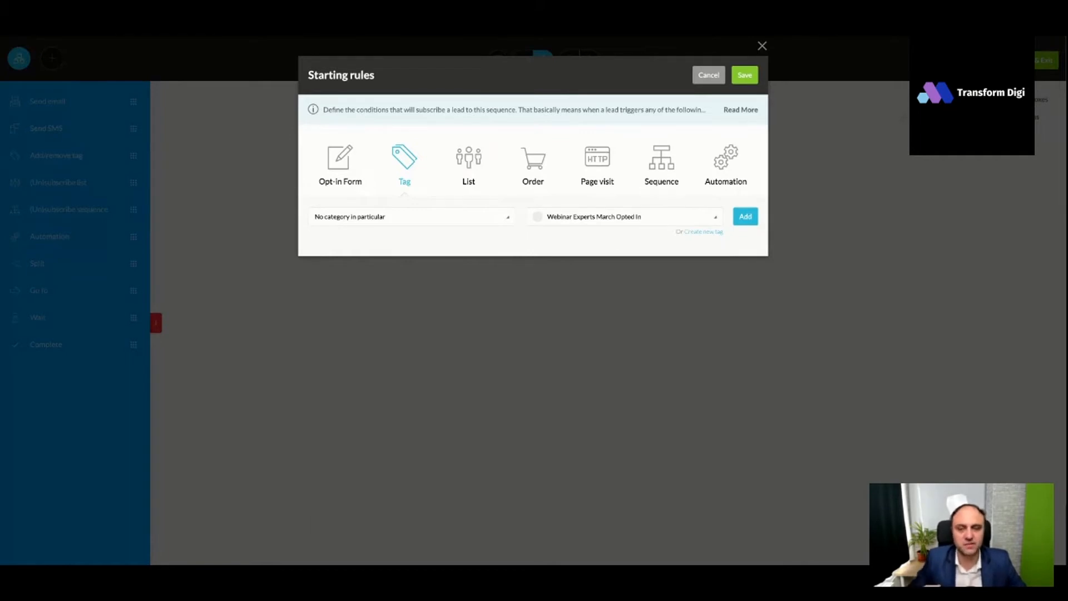
left_click(745, 218)
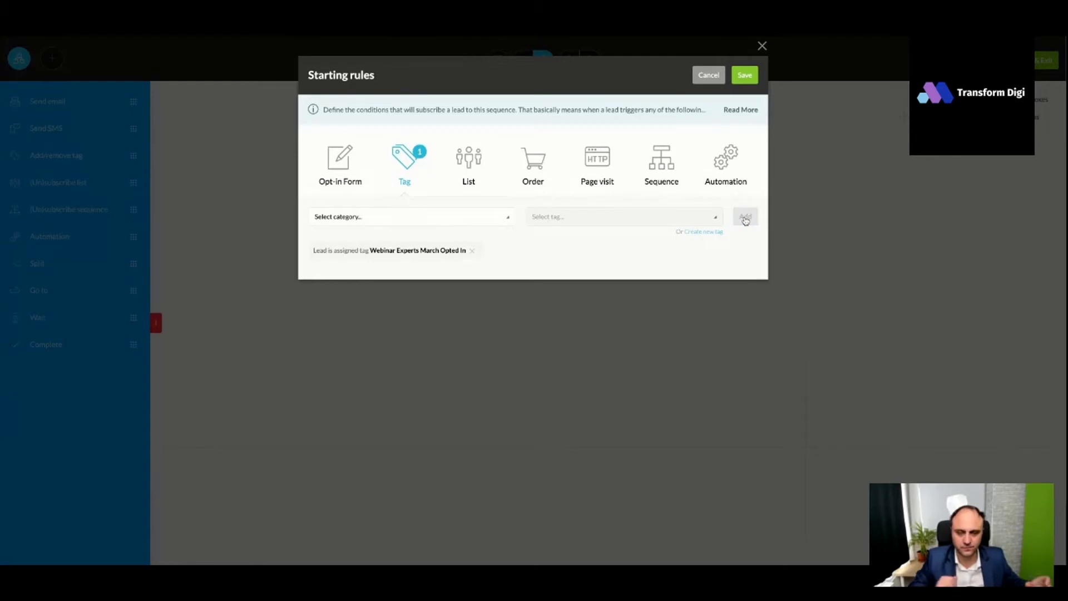
left_click(746, 81)
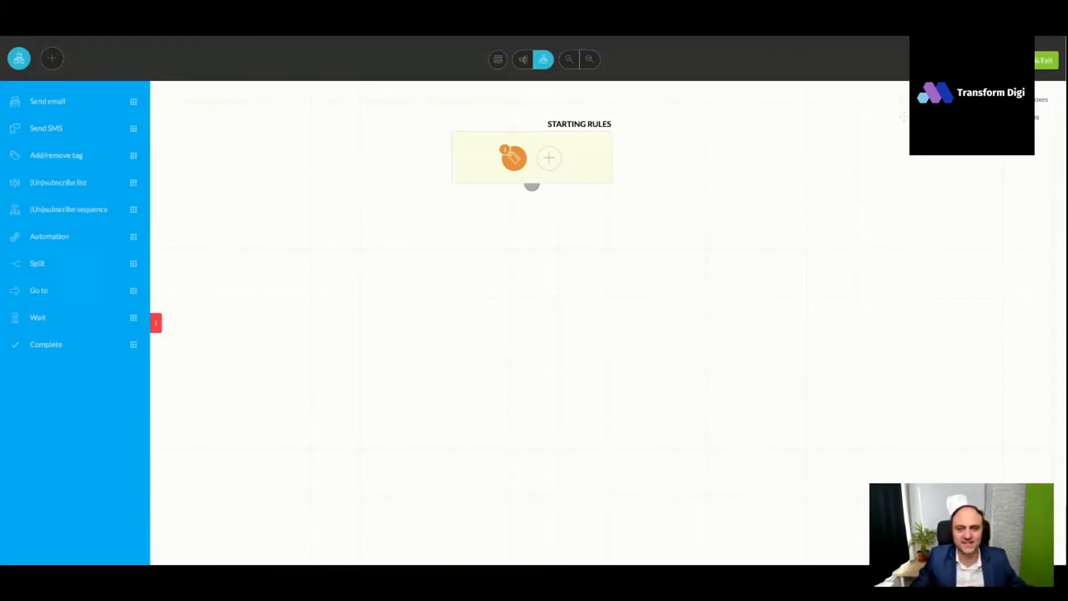
- Add a send-email step below the starting rules that runs right after the previous step and is named "Confirmation of the Webinar Registration"
left_click(50, 104)
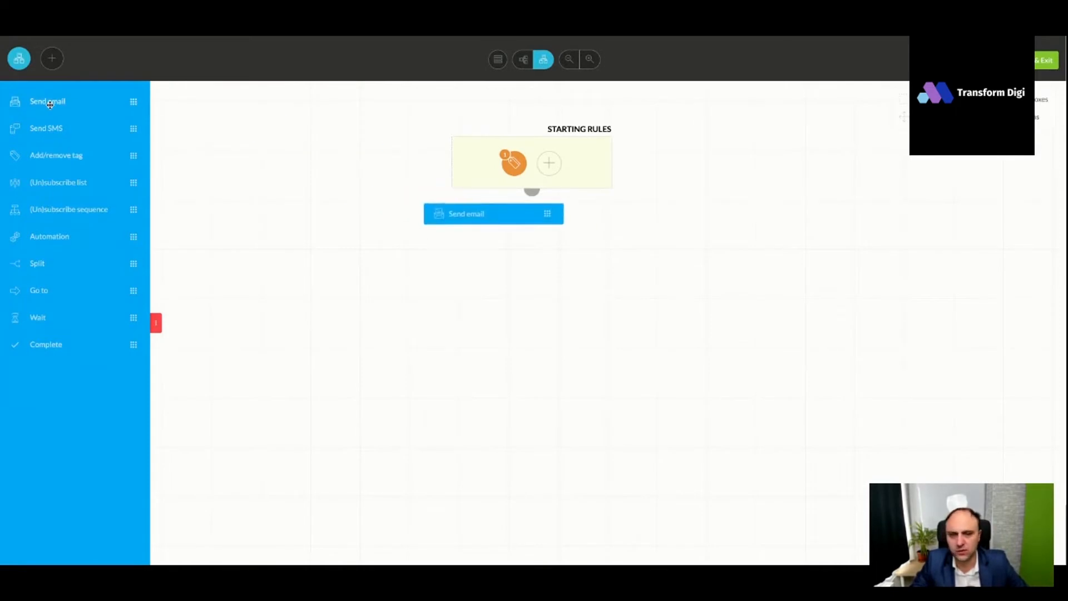
left_click(528, 245)
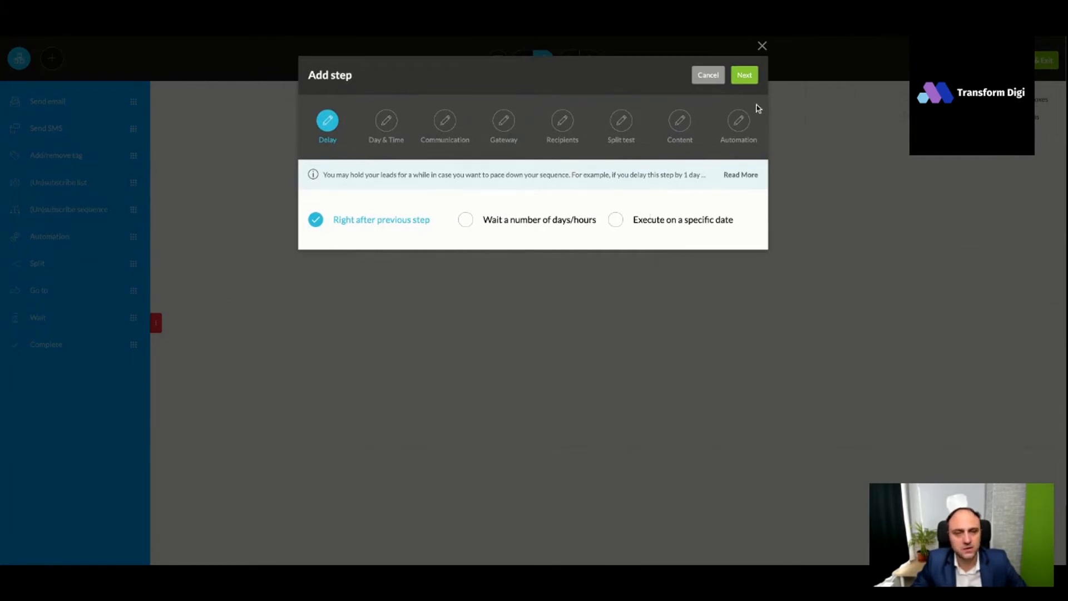
left_click(741, 78)
left_click(743, 76)
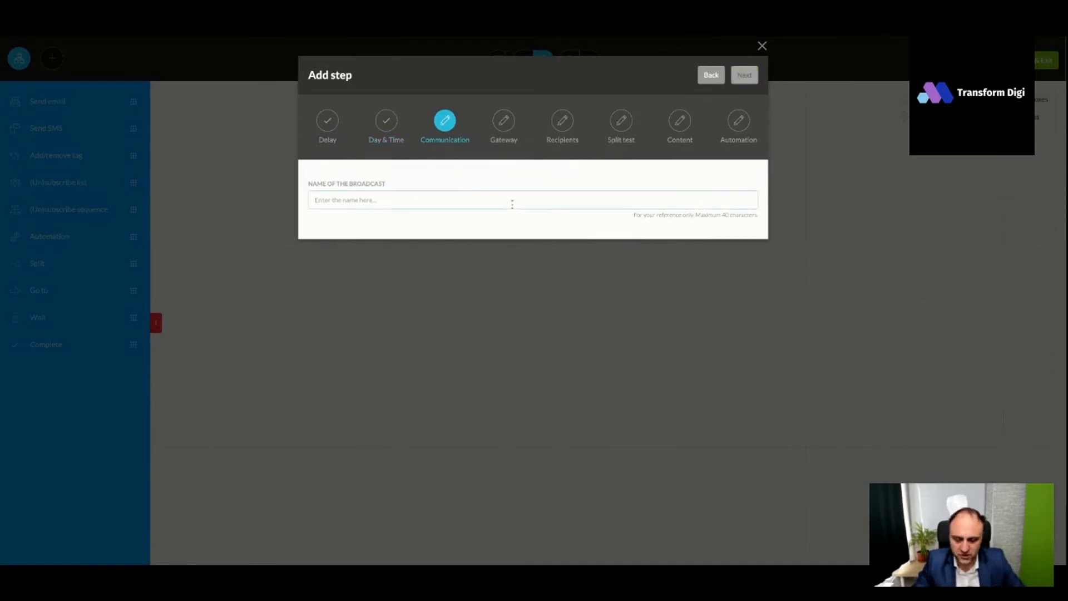
type("Confirmation of the Webinar Registration")
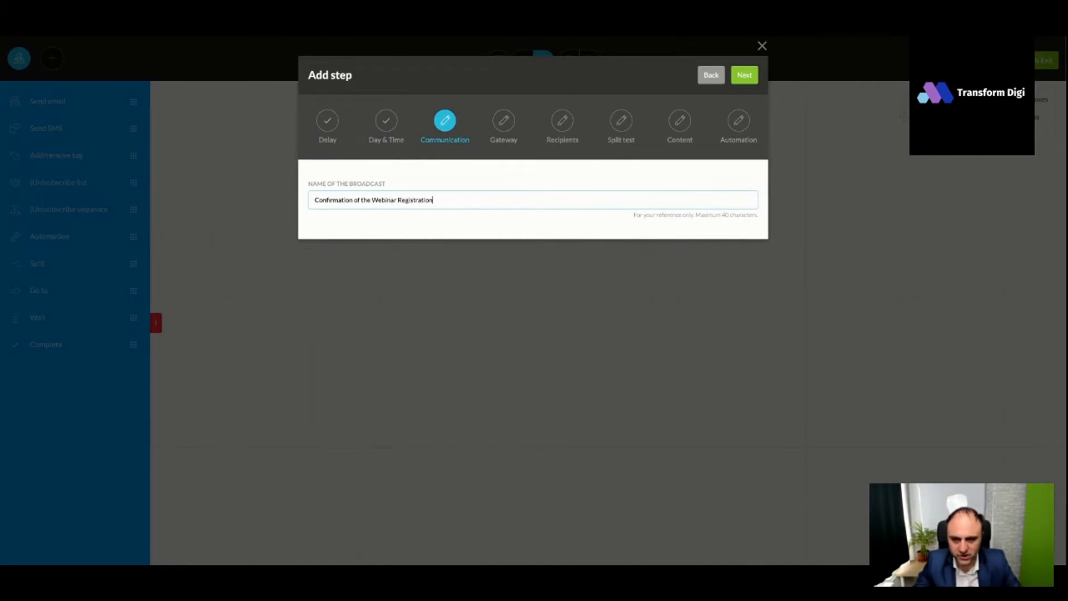
left_click(744, 75)
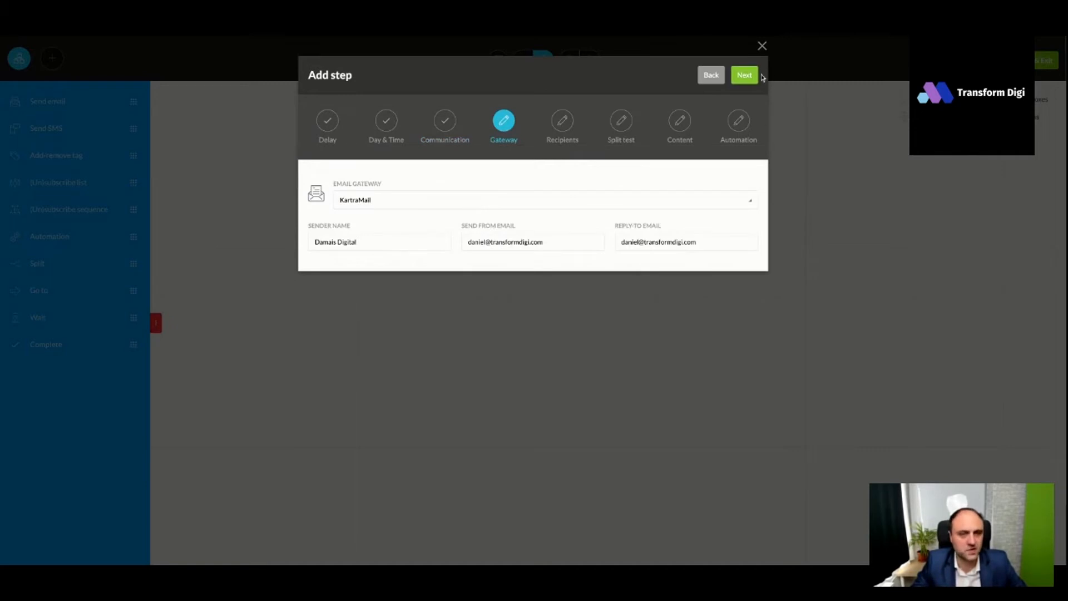
- Keep the KartraMail gateway, send to anyone reaching this step, and choose a single email instead of a split test
left_click(744, 75)
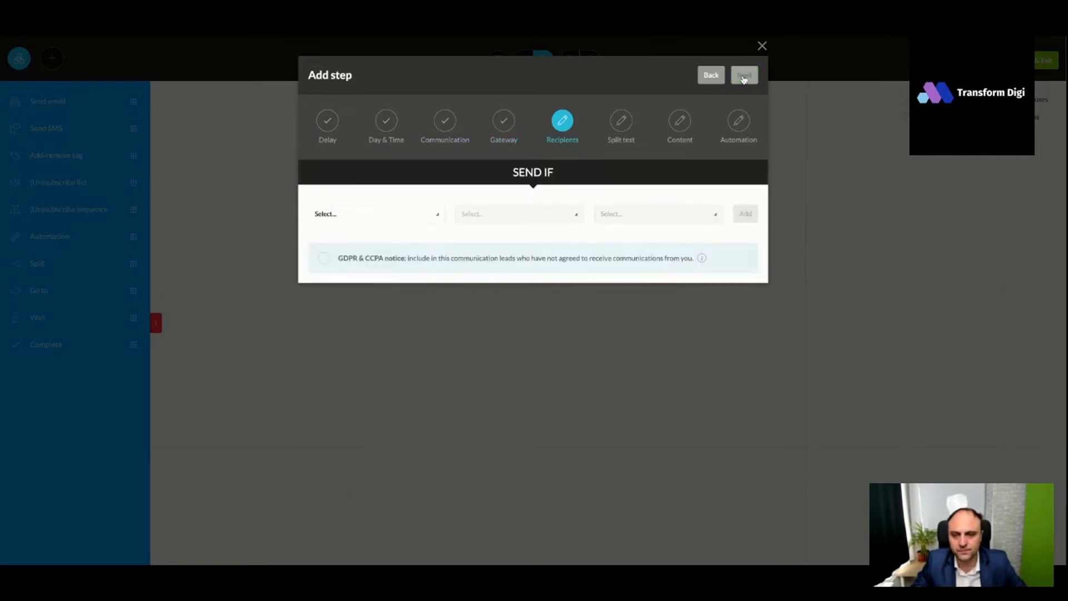
left_click(374, 214)
left_click(336, 251)
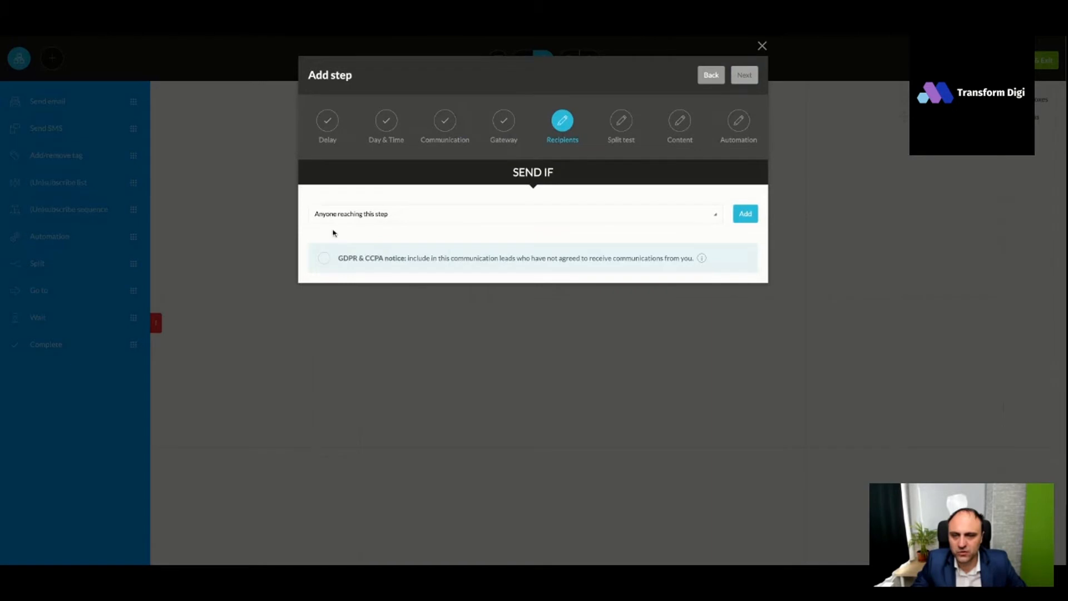
left_click(745, 216)
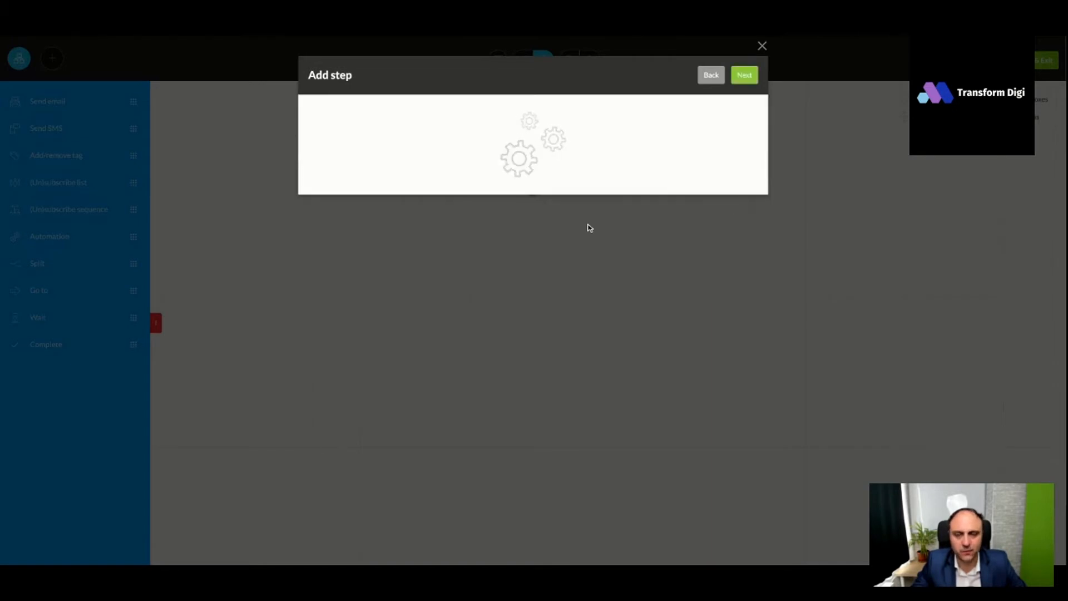
left_click(744, 75)
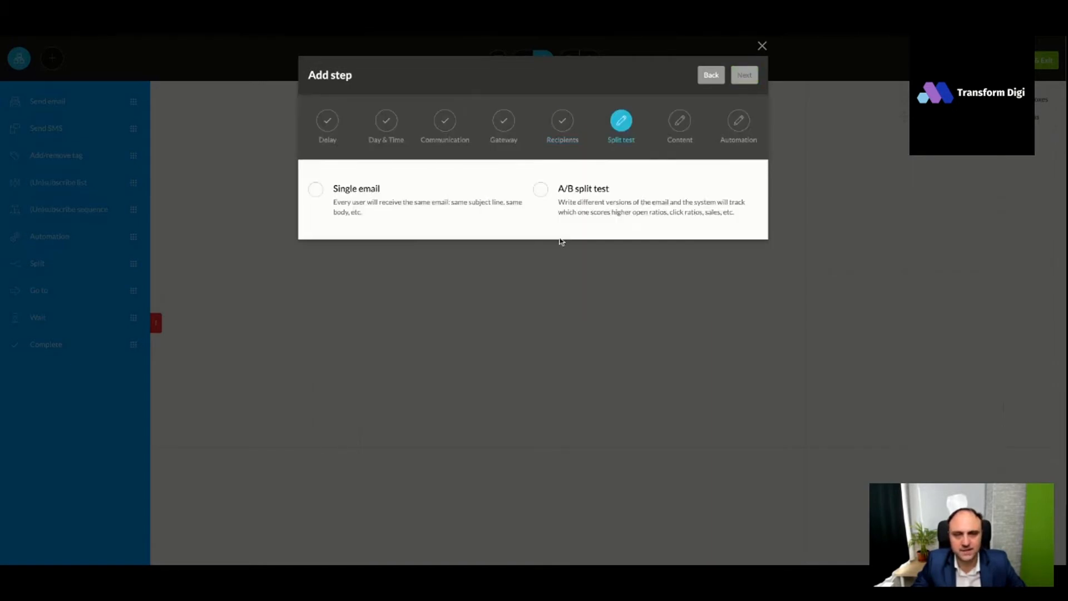
left_click(315, 190)
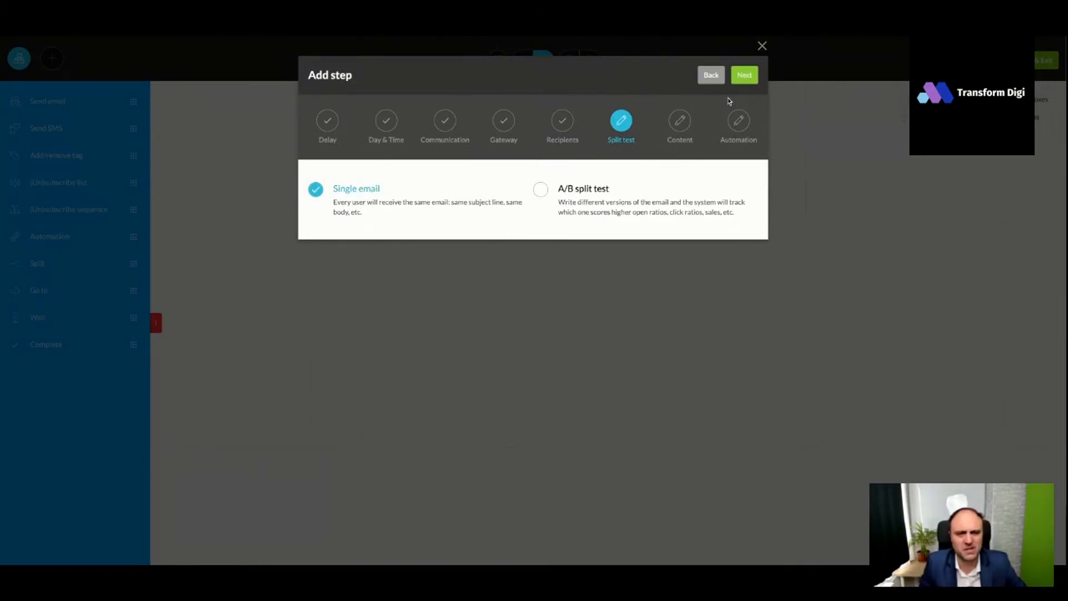
left_click(745, 79)
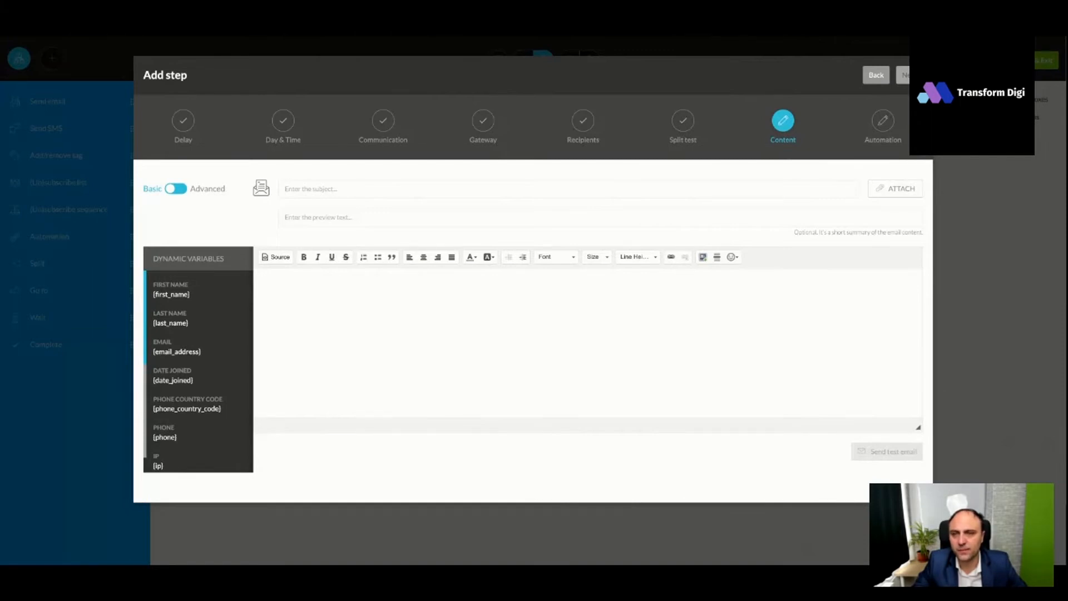
- Review the "Webinar for Experts Emails" draft in Google Docs and copy Email 1's subject, "Save the date, Your Registration is Confirmed", into the Kartra email's subject
key("ctrl+Tab")
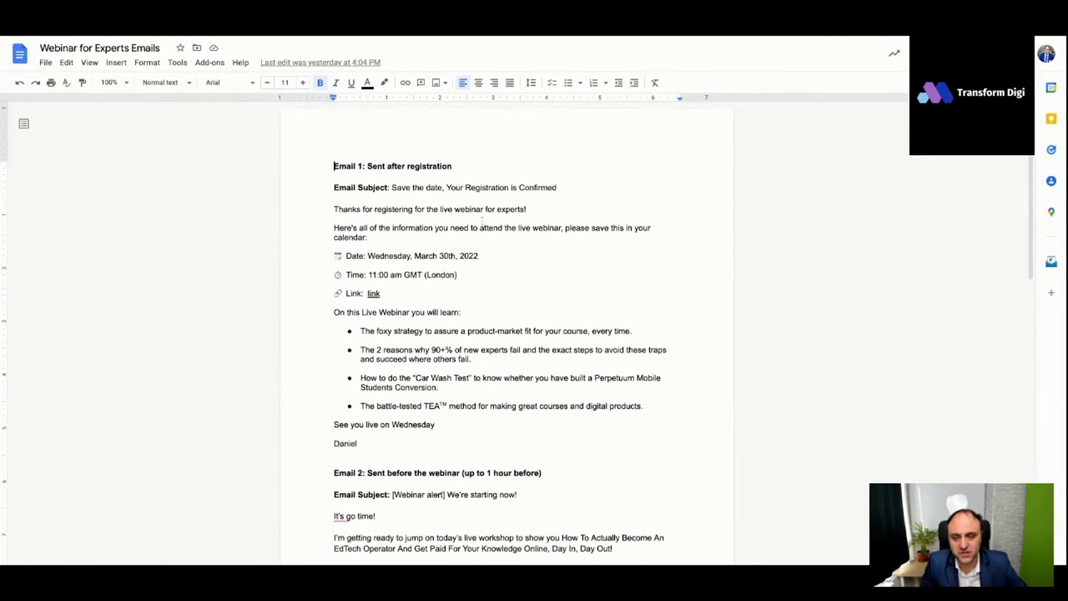
scroll(493, 306, "down", 5)
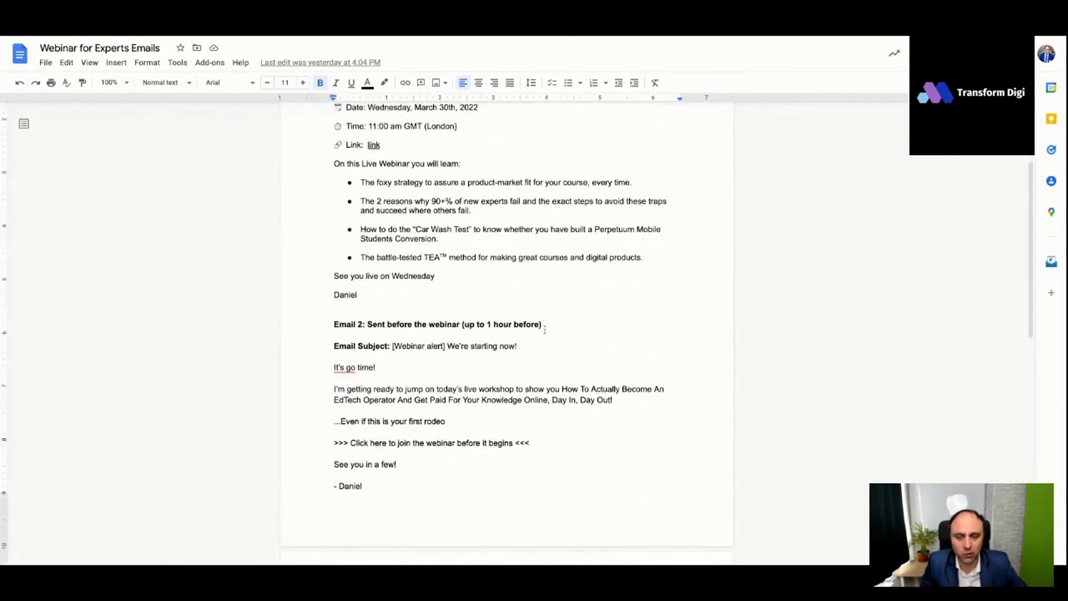
scroll(549, 323, "down", 12)
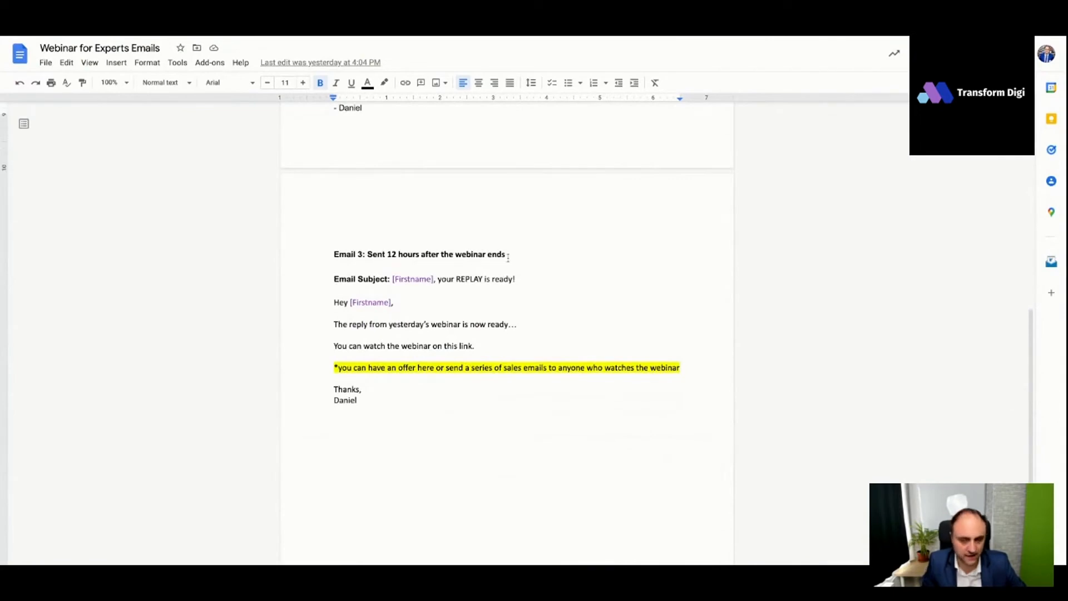
scroll(542, 314, "up", 10)
scroll(542, 314, "up", 7)
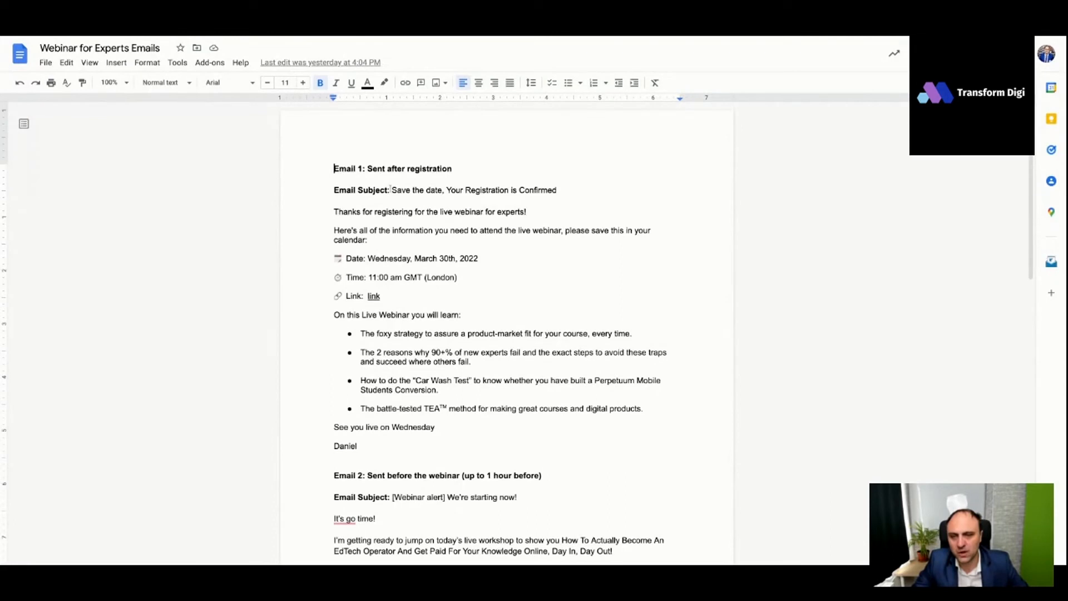
left_click_drag(394, 191, 555, 191)
key("ctrl+c")
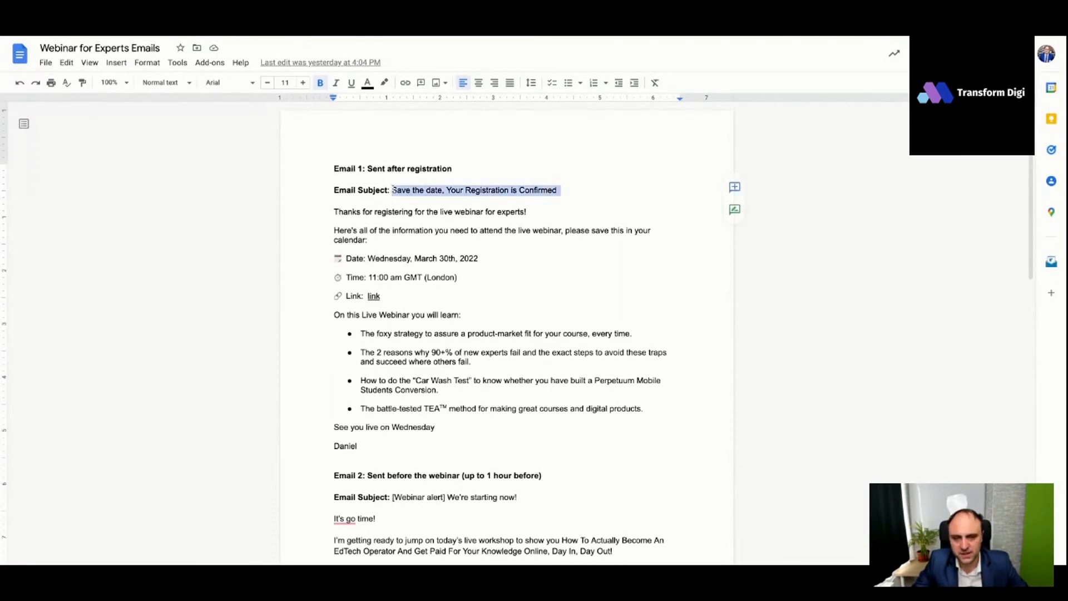
left_click(249, 37)
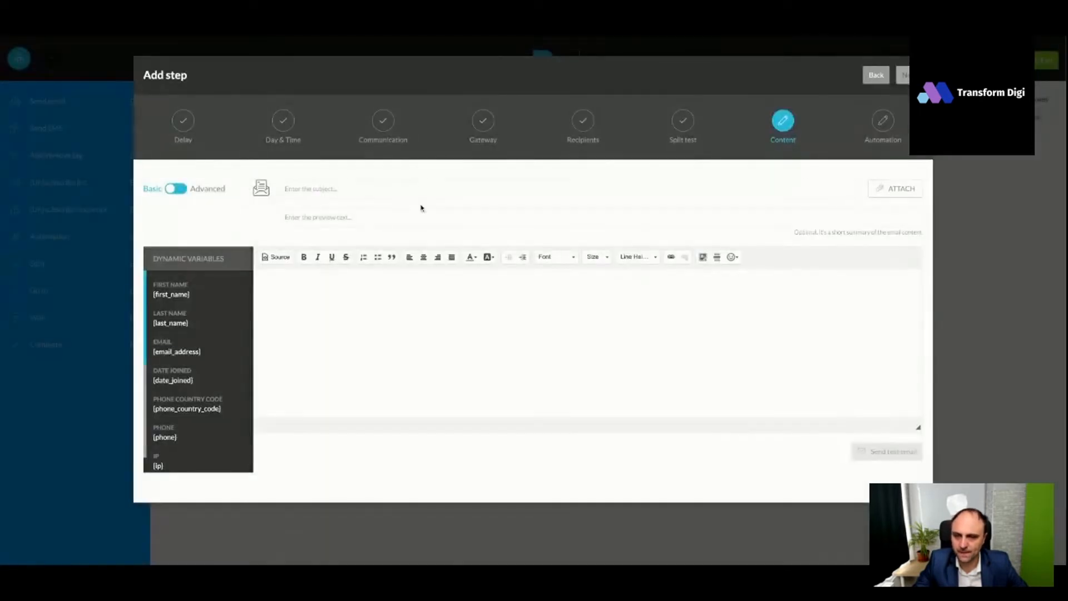
left_click(421, 189)
key("ctrl+v")
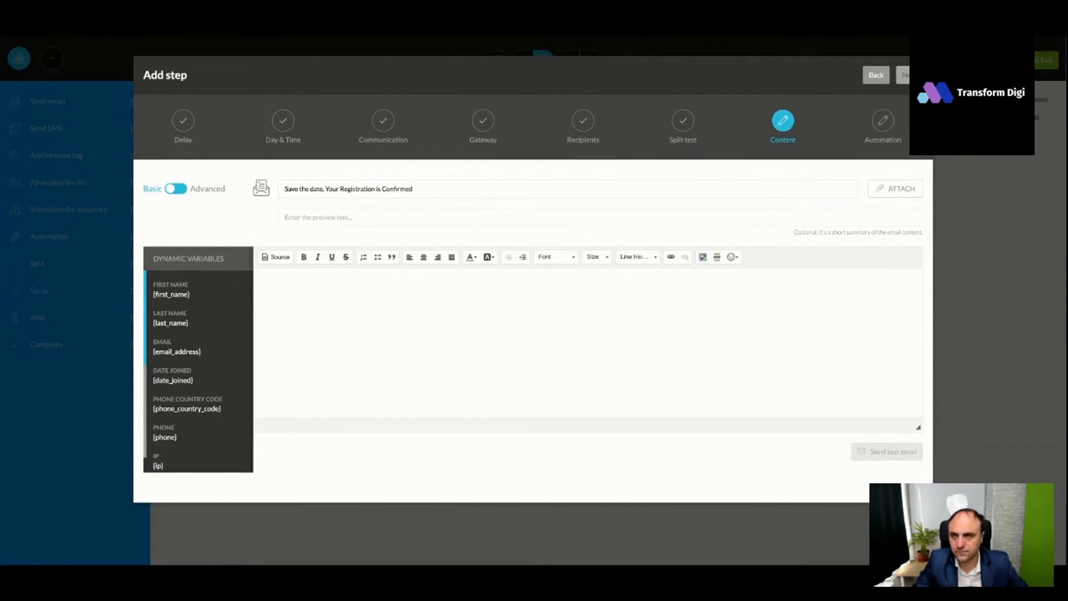
- Paste Email 1's text with the webinar details and learning points into the message body
left_click(423, 298)
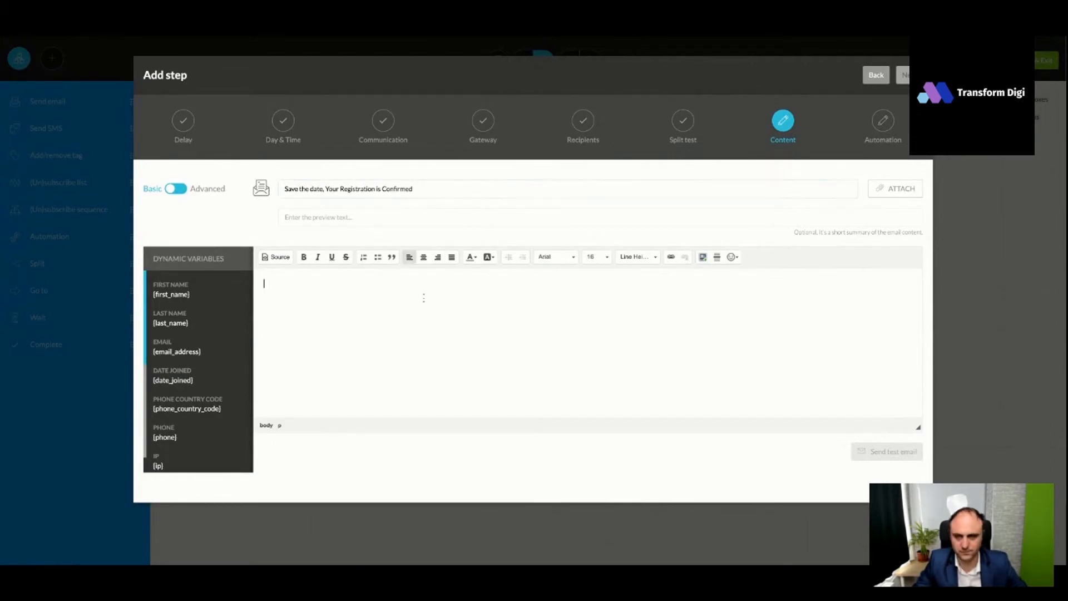
key("ctrl+v")
scroll(446, 342, "up", 3)
scroll(446, 342, "up", 4)
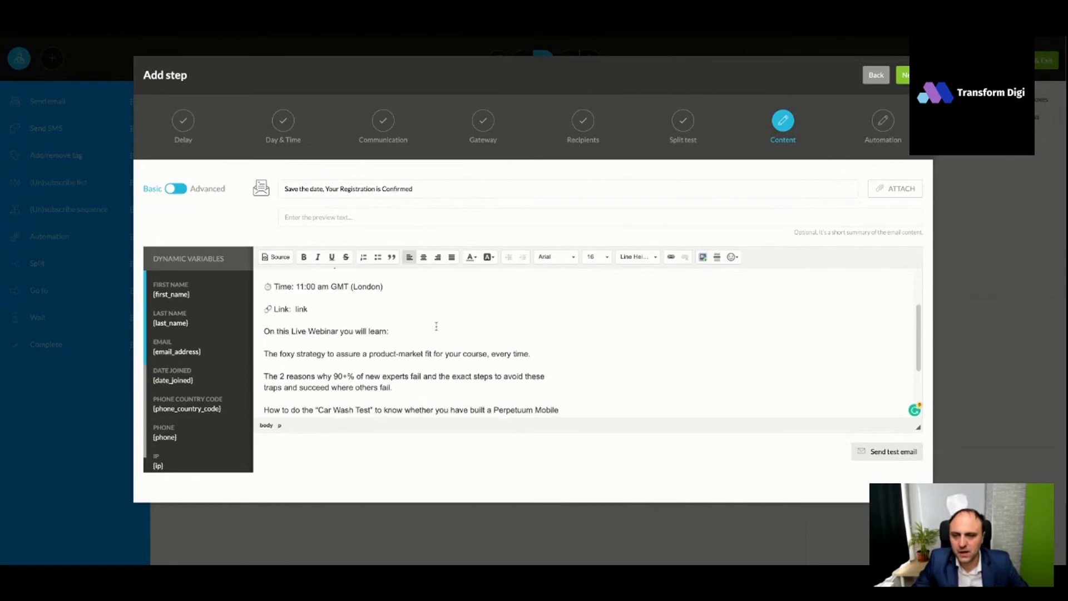
- Proofread the confirmation email's body, including the webinar link line, and send a test email to the temporary mailbox address
scroll(323, 361, "down", 1)
left_click_drag(308, 366, 265, 366)
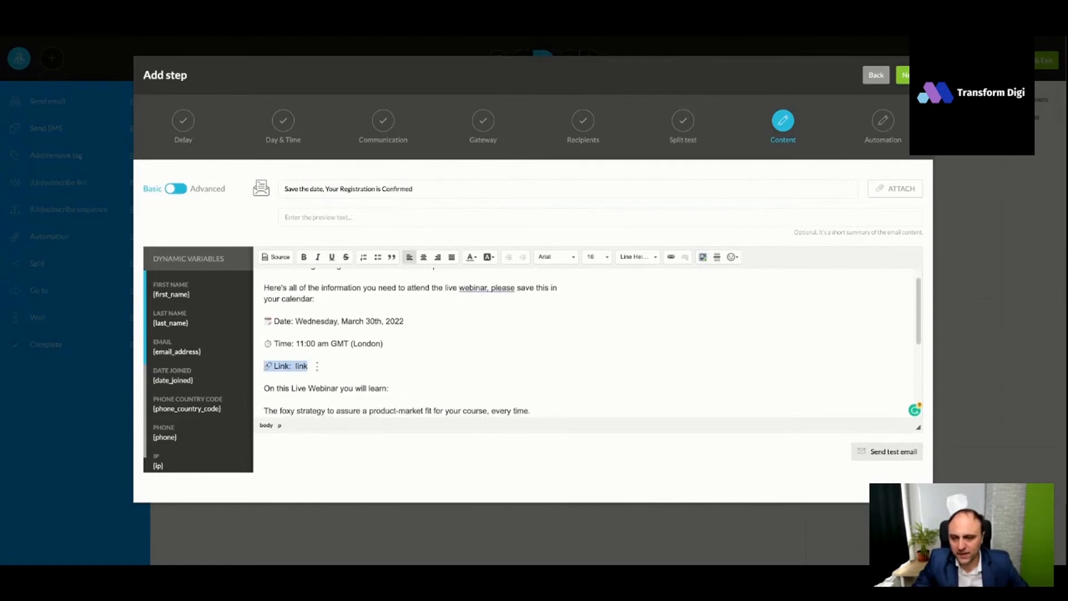
left_click(321, 387)
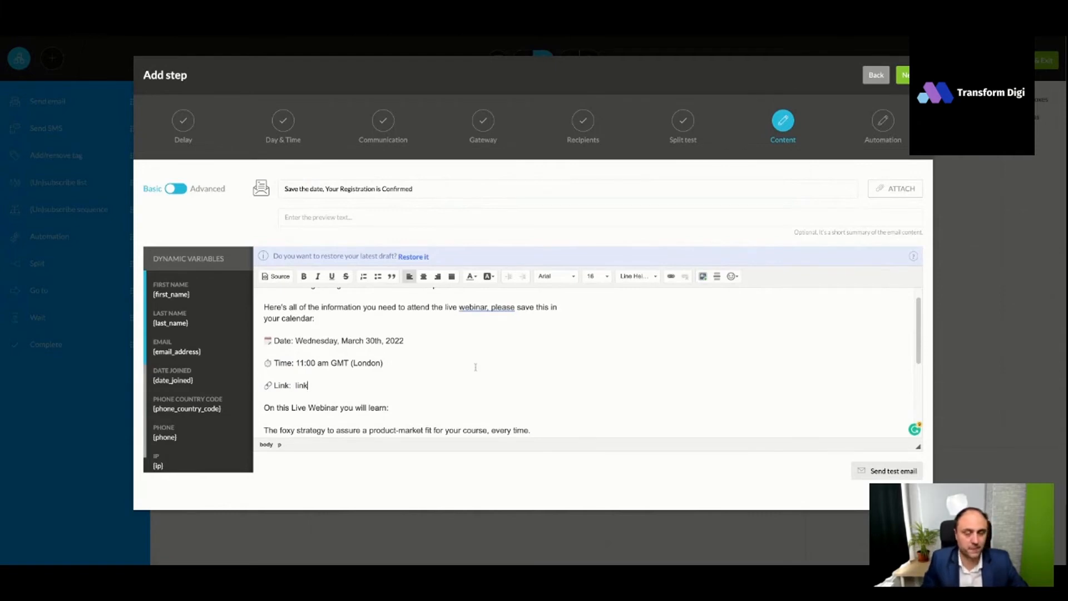
scroll(482, 366, "up", 1)
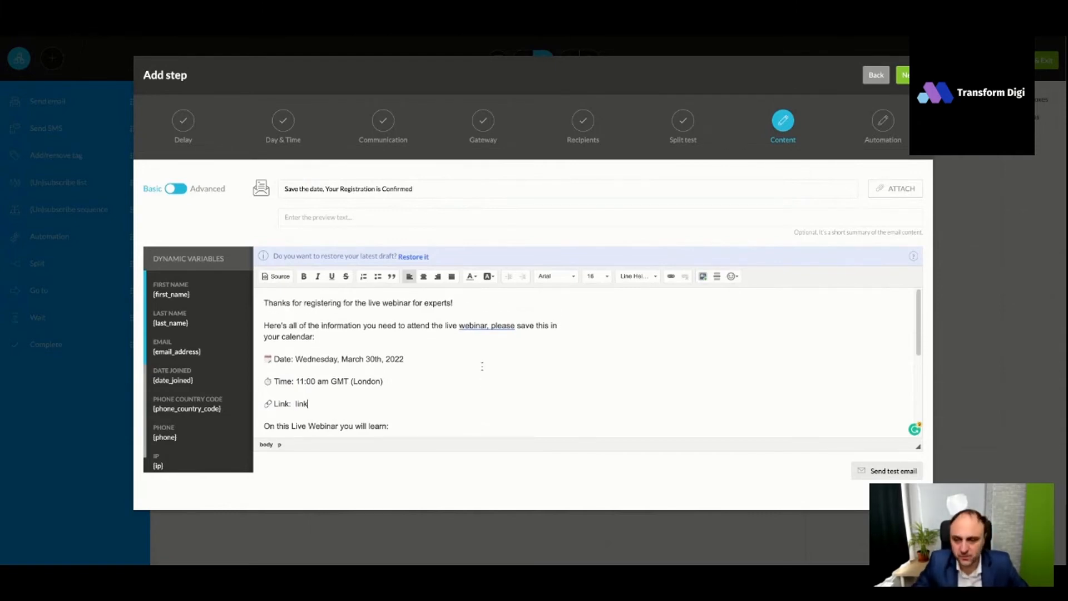
scroll(481, 366, "down", 1)
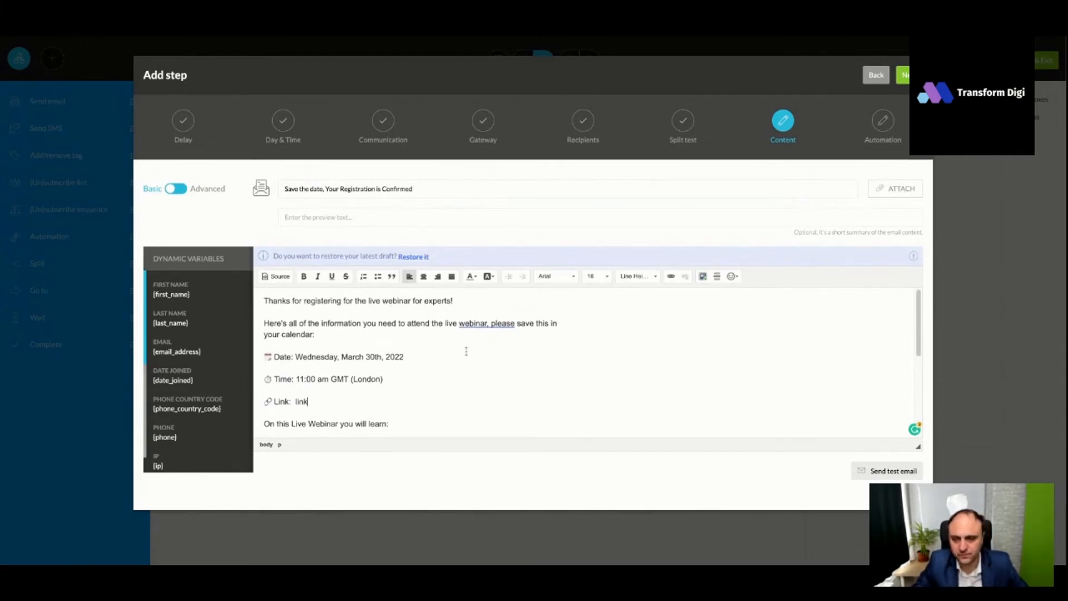
scroll(451, 346, "down", 5)
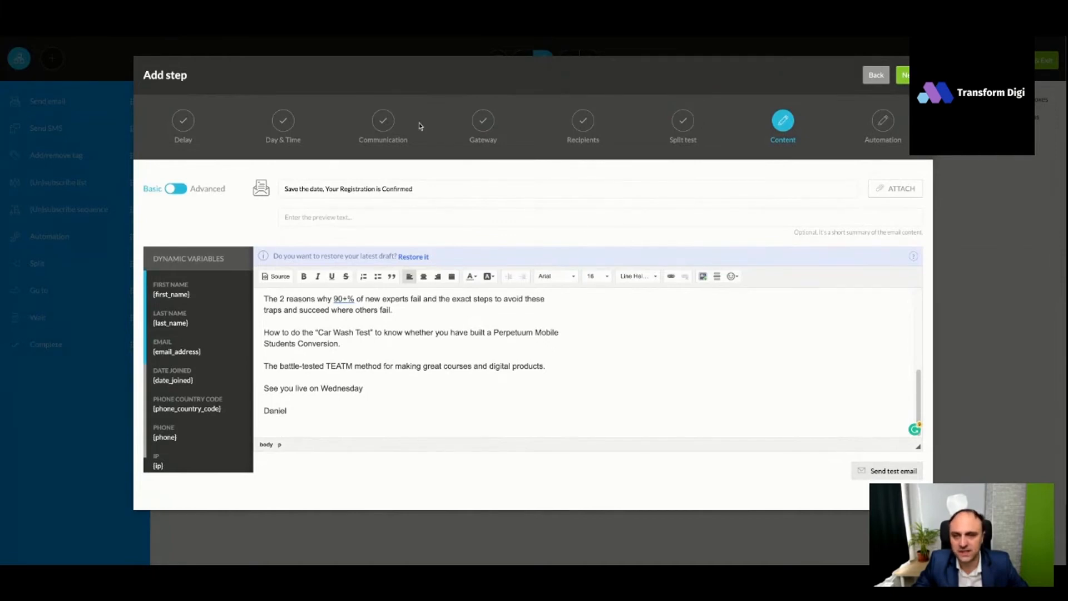
left_click(887, 471)
left_click(488, 136)
key("ctrl+v")
left_click(612, 75)
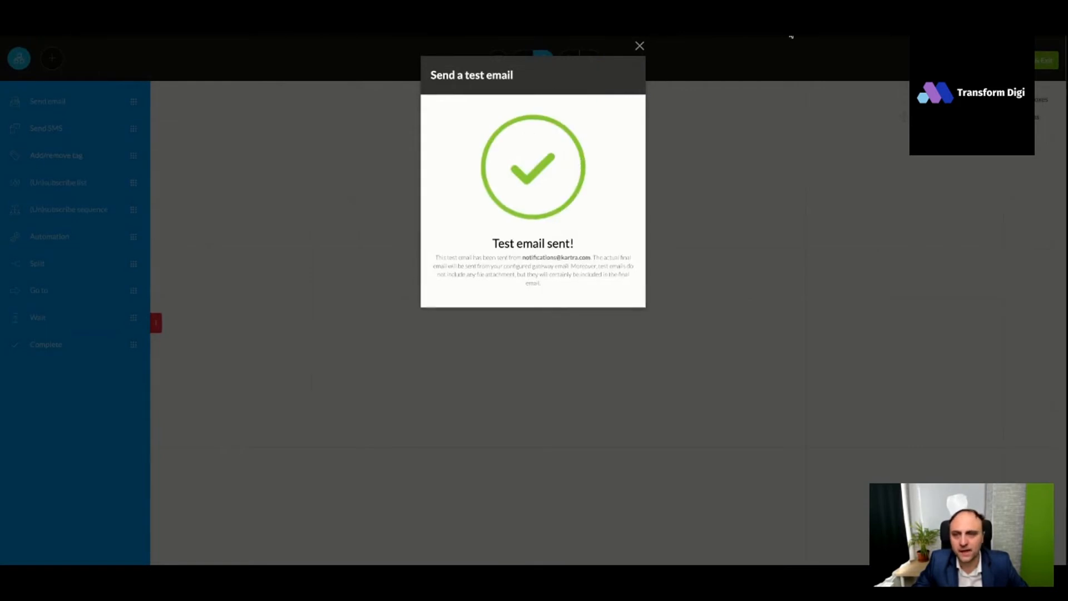
- Switch to Temp Mail, refresh the inbox until the test email arrives, and open it to check its subject and text
left_click(790, 33)
scroll(536, 250, "down", 4)
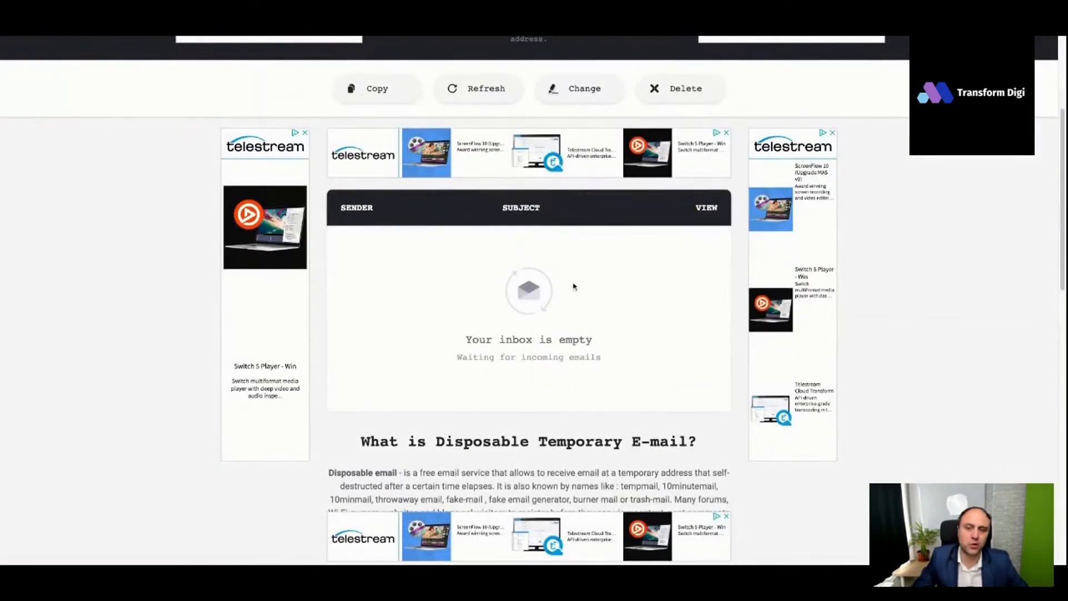
scroll(588, 307, "down", 1)
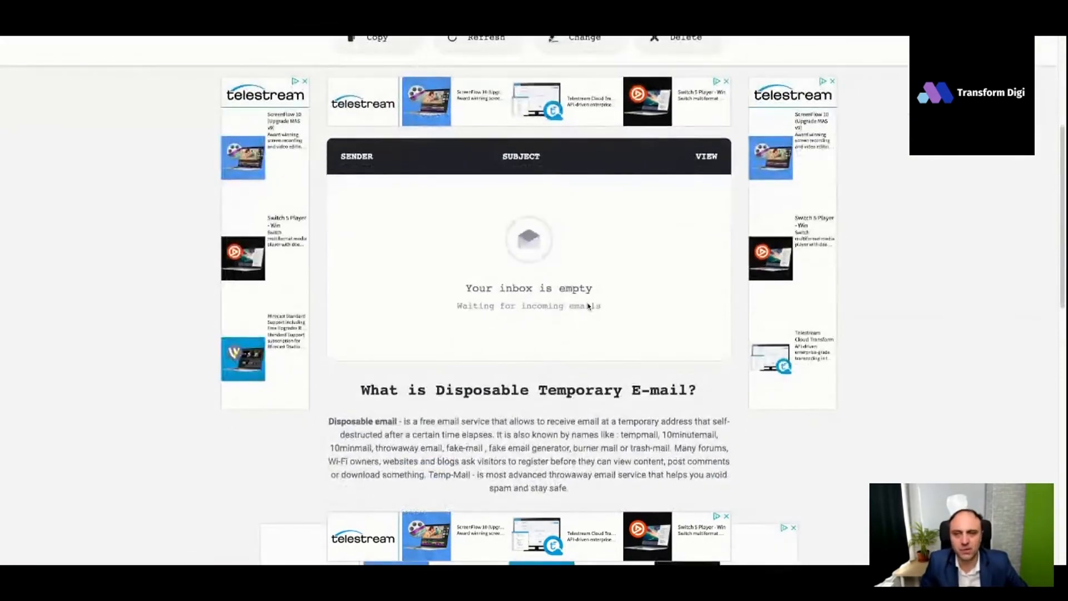
scroll(589, 306, "up", 1)
scroll(588, 306, "down", 3)
scroll(574, 301, "down", 6)
scroll(575, 301, "up", 10)
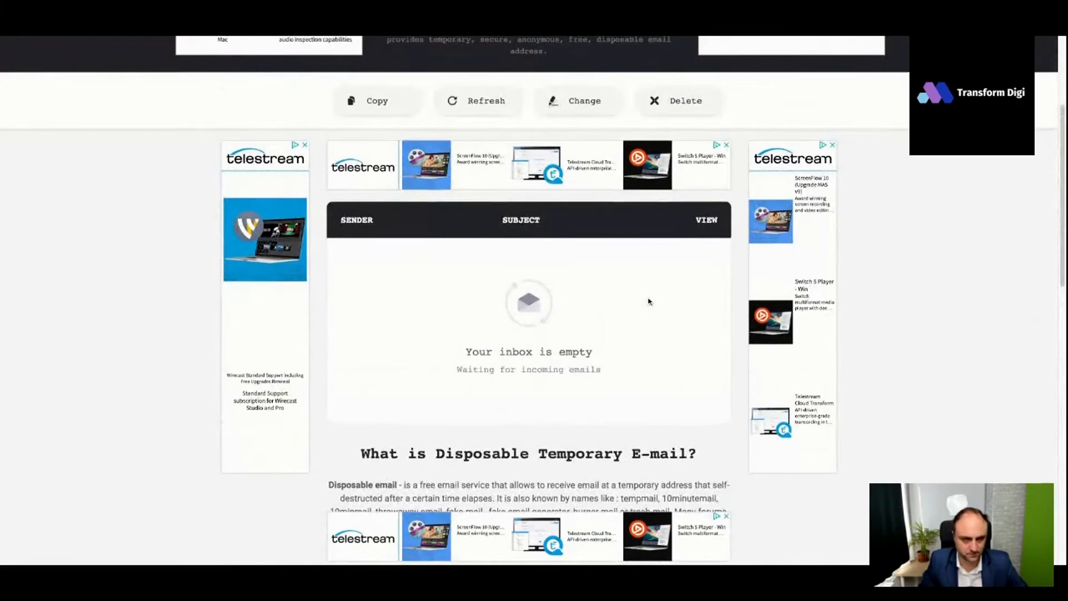
scroll(575, 301, "up", 2)
left_click(482, 167)
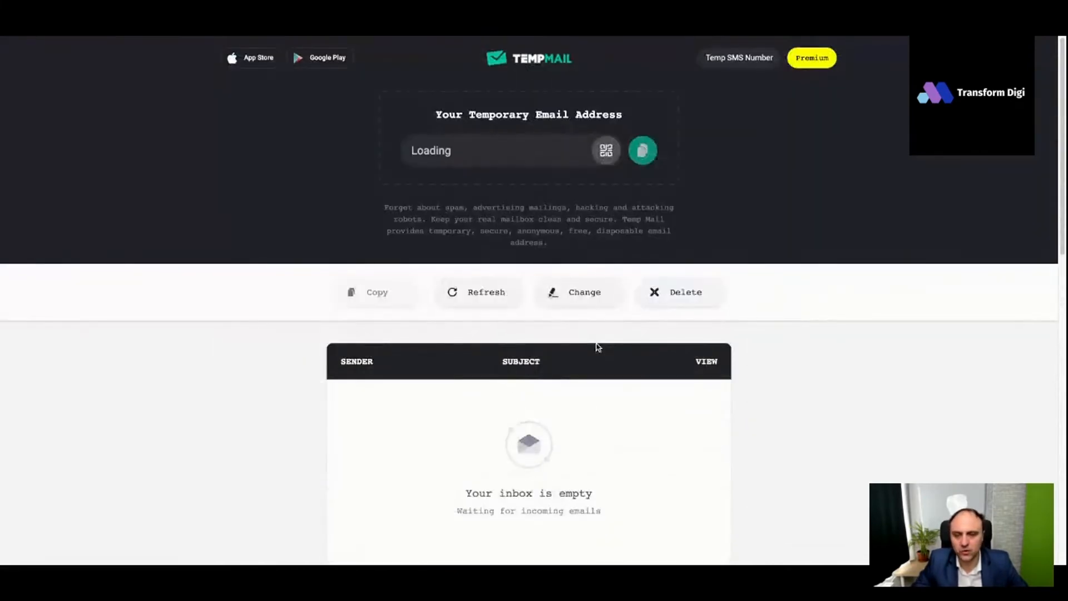
scroll(604, 334, "down", 5)
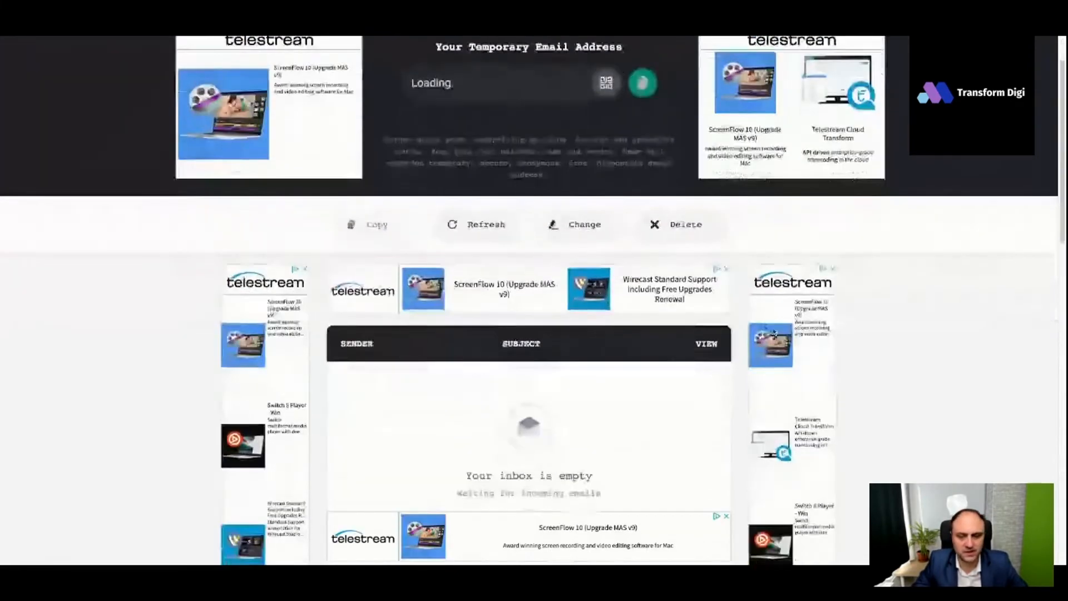
left_click(538, 194)
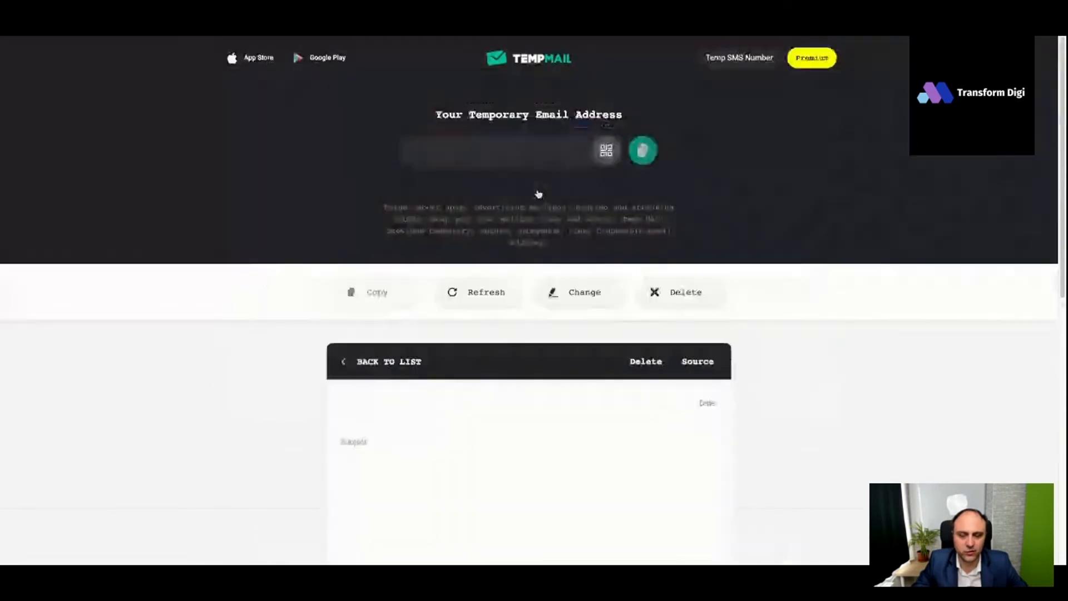
scroll(539, 272, "down", 3)
scroll(539, 295, "down", 5)
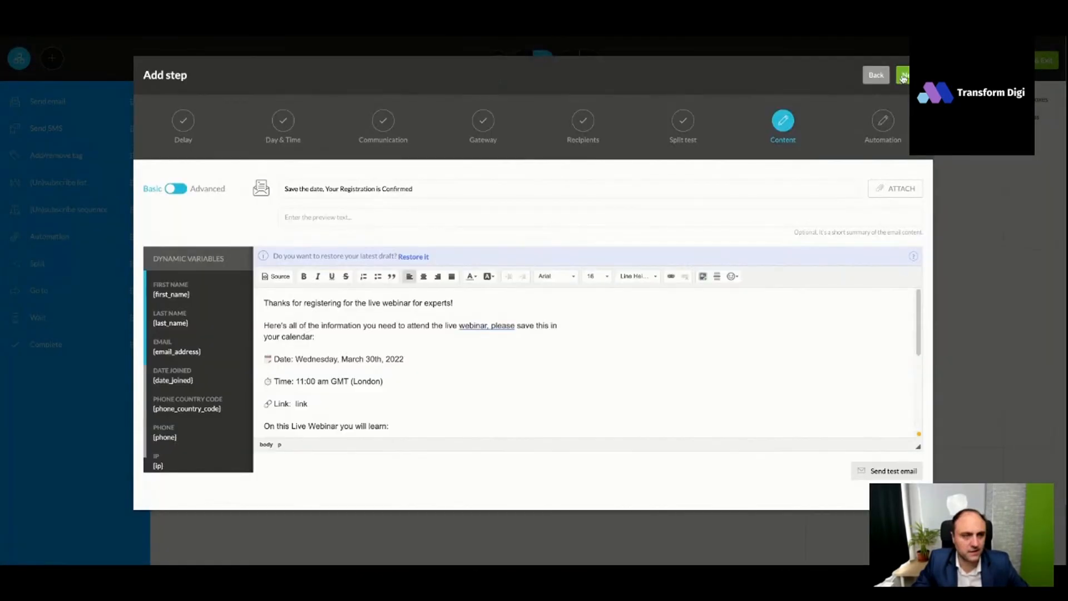
- Return to Kartra, save the confirmation email step without an automation, and activate it directly below the starting rules
left_click(903, 78)
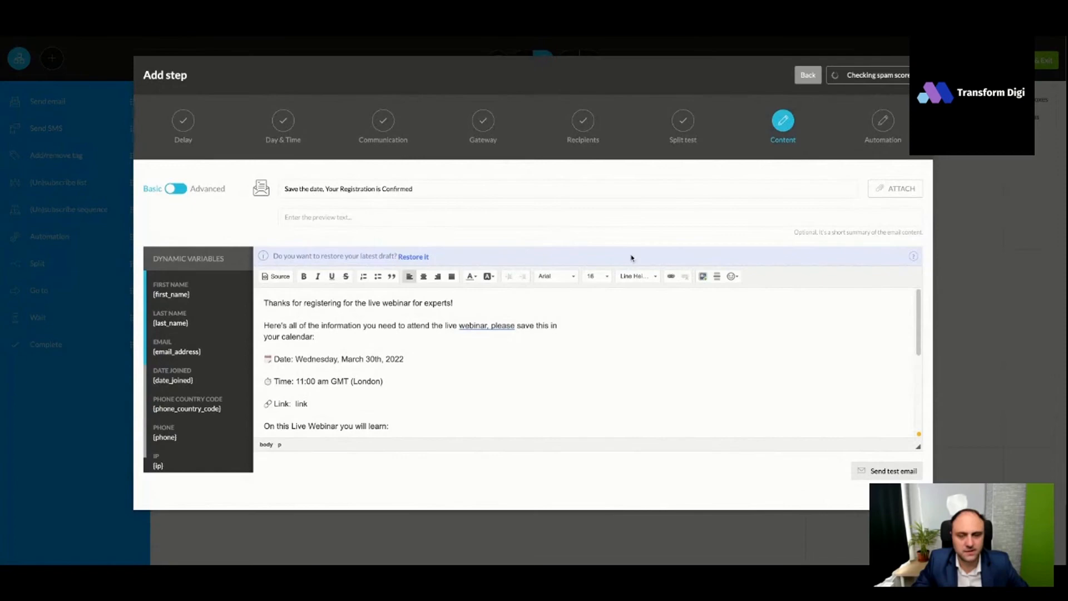
left_click(743, 76)
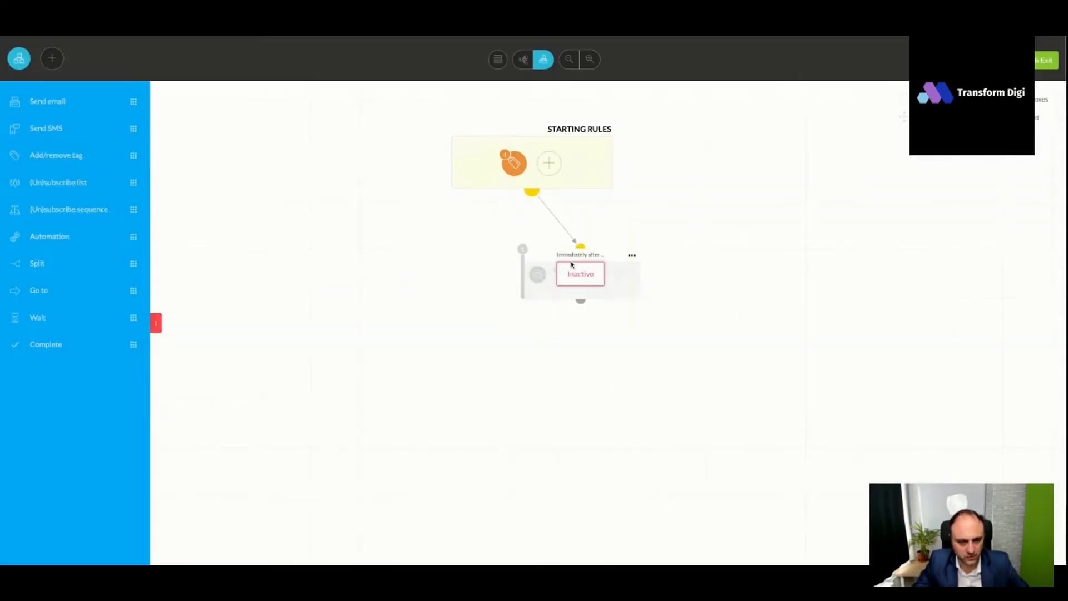
left_click_drag(572, 254, 572, 253)
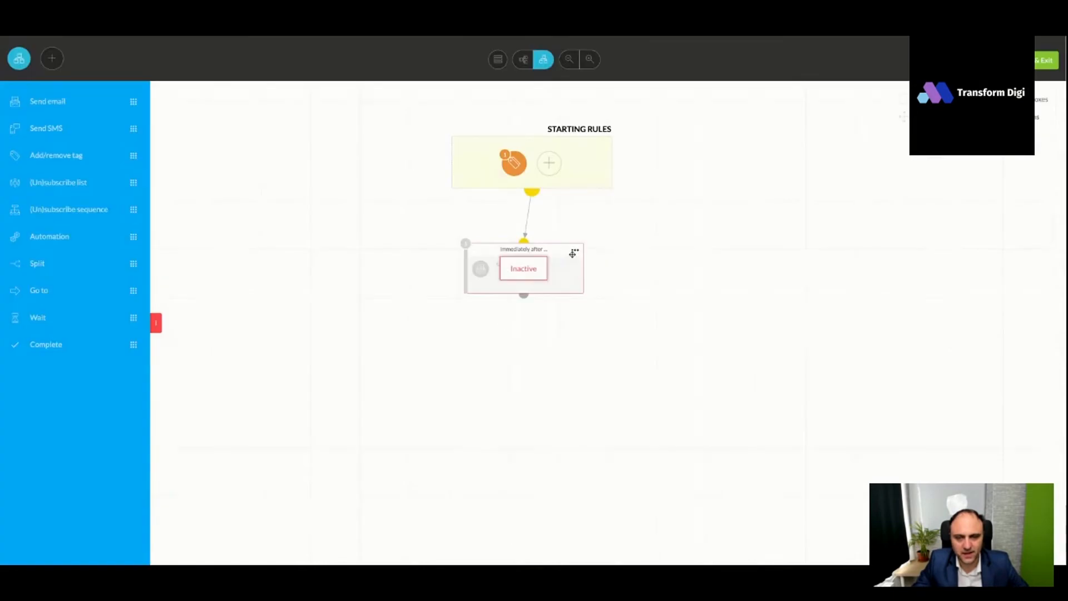
left_click(574, 250)
left_click(614, 225)
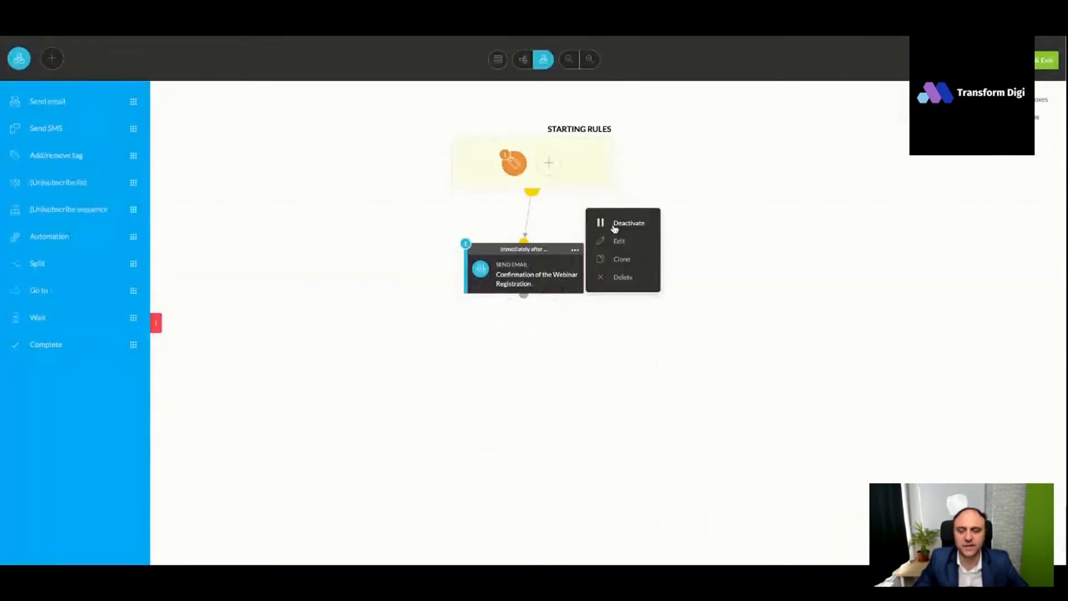
- Add a second send-email step below the confirmation step, executed on the specific date 03/30/2022 at 09:01 am
left_click_drag(53, 101, 527, 354)
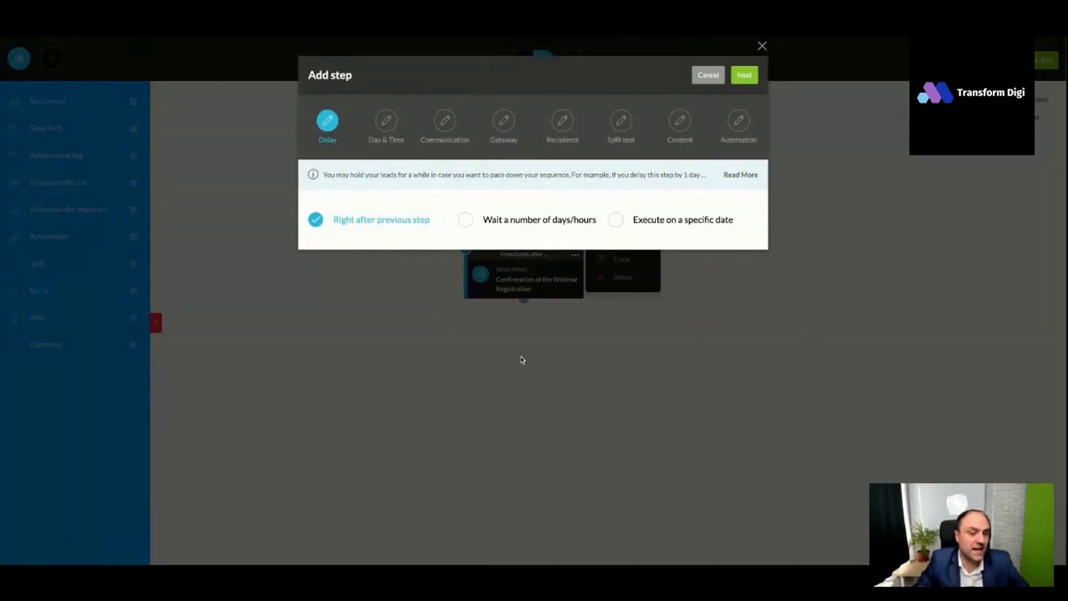
left_click(616, 220)
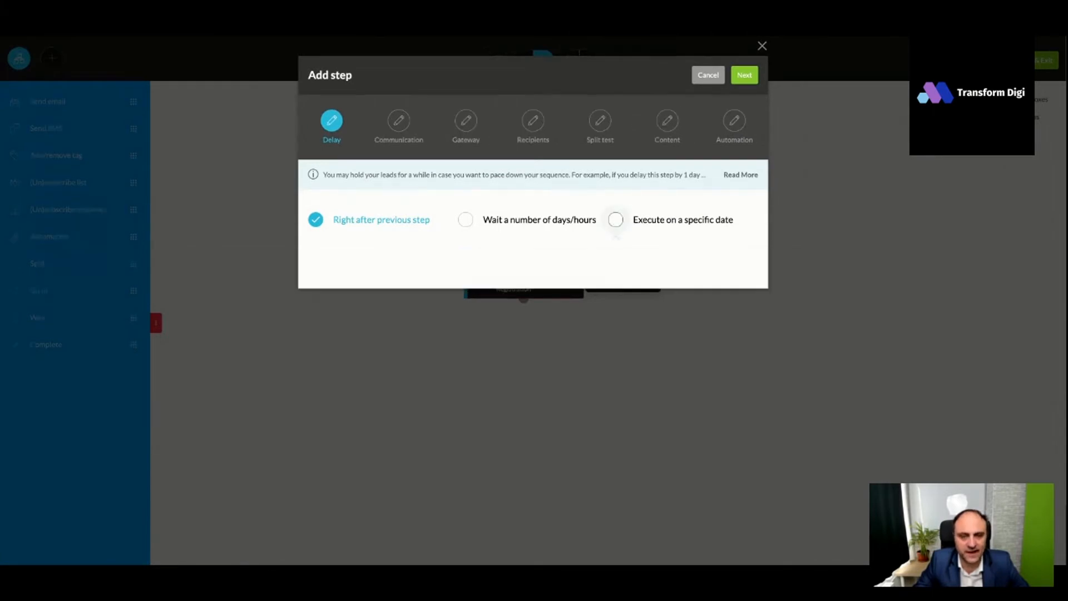
left_click(453, 260)
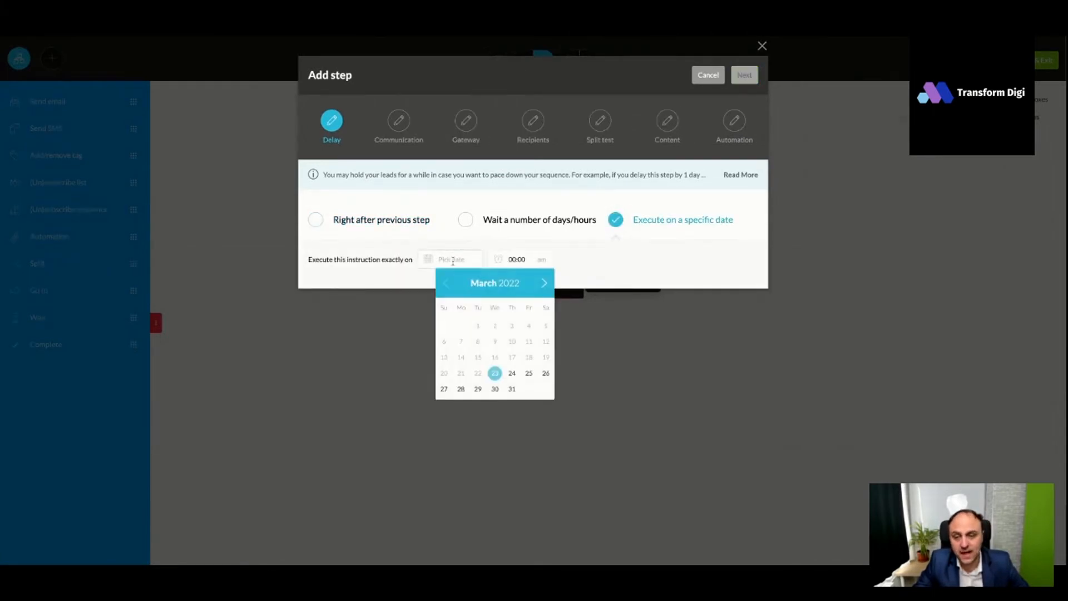
left_click(495, 389)
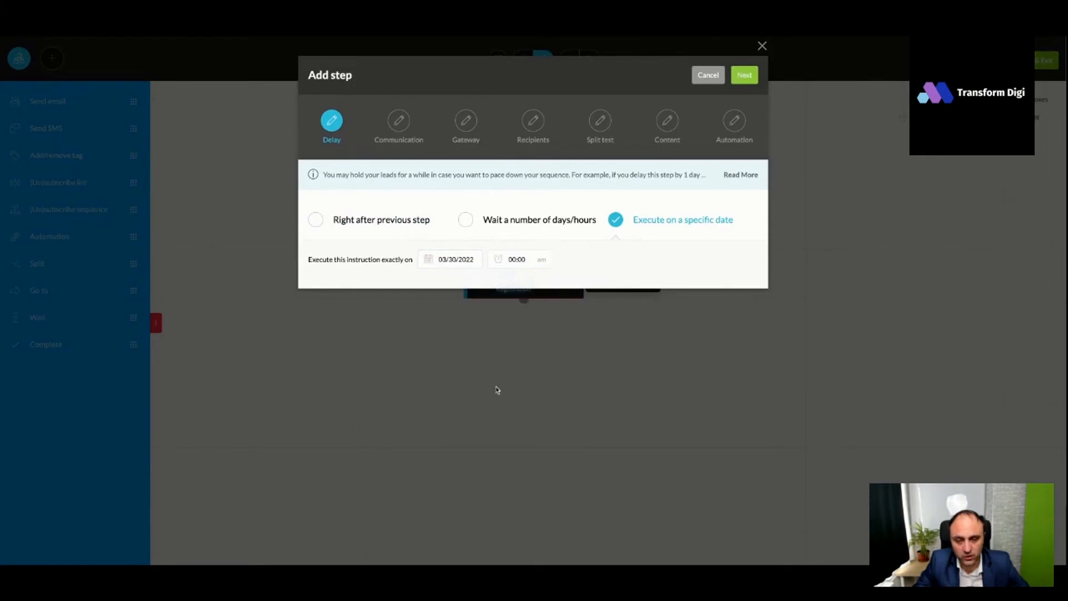
left_click(514, 261)
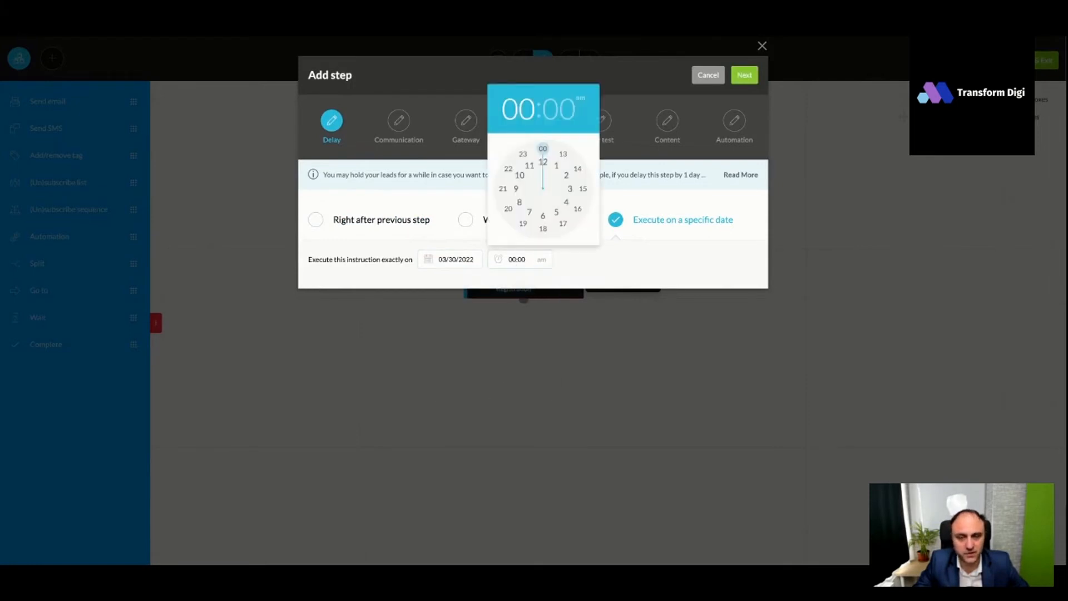
left_click(518, 189)
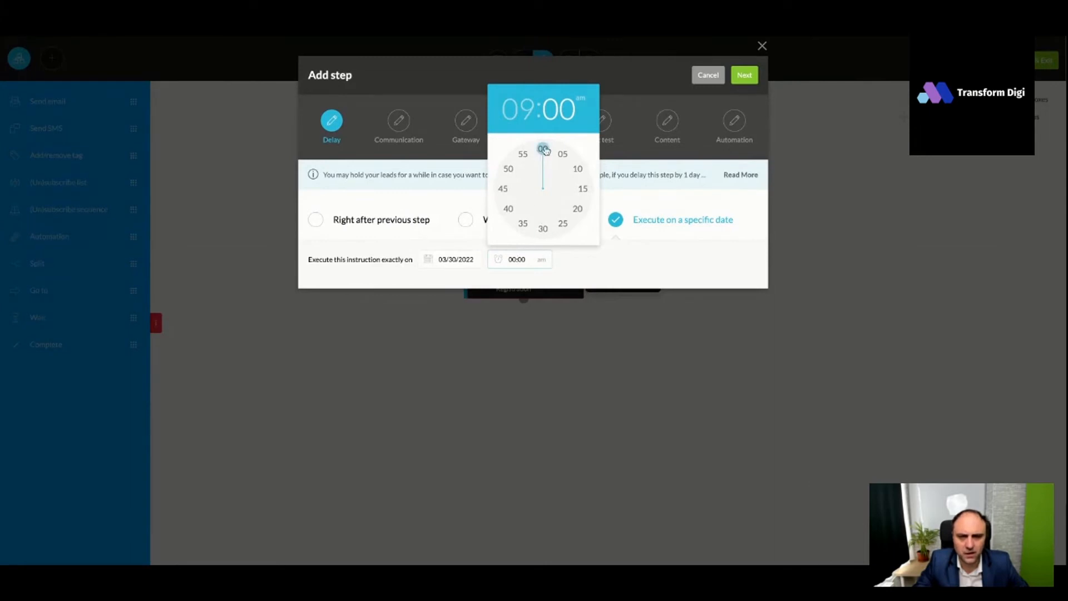
left_click(547, 151)
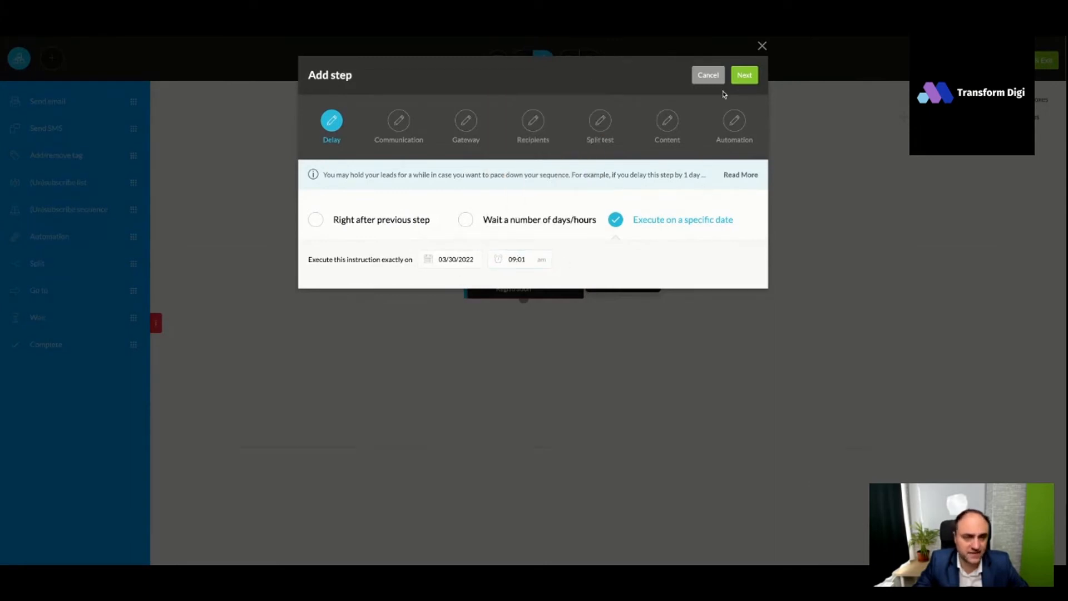
- Name the new email step "Reminder for start of Webinar" and keep the KartraMail gateway
left_click(744, 74)
type("Reminder for stratrrt of Webinar")
left_click(744, 75)
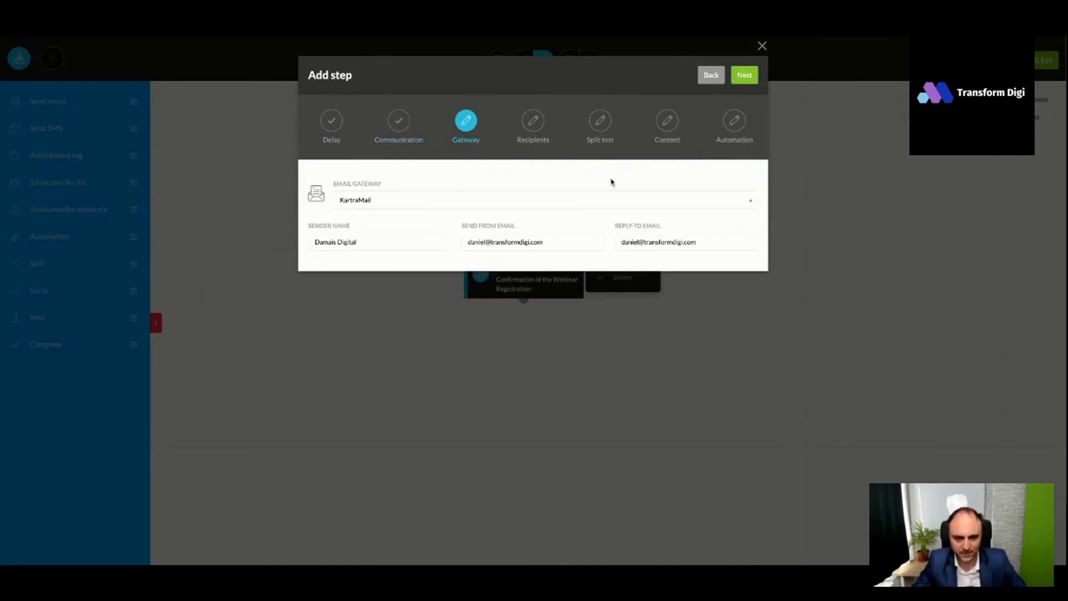
left_click(749, 78)
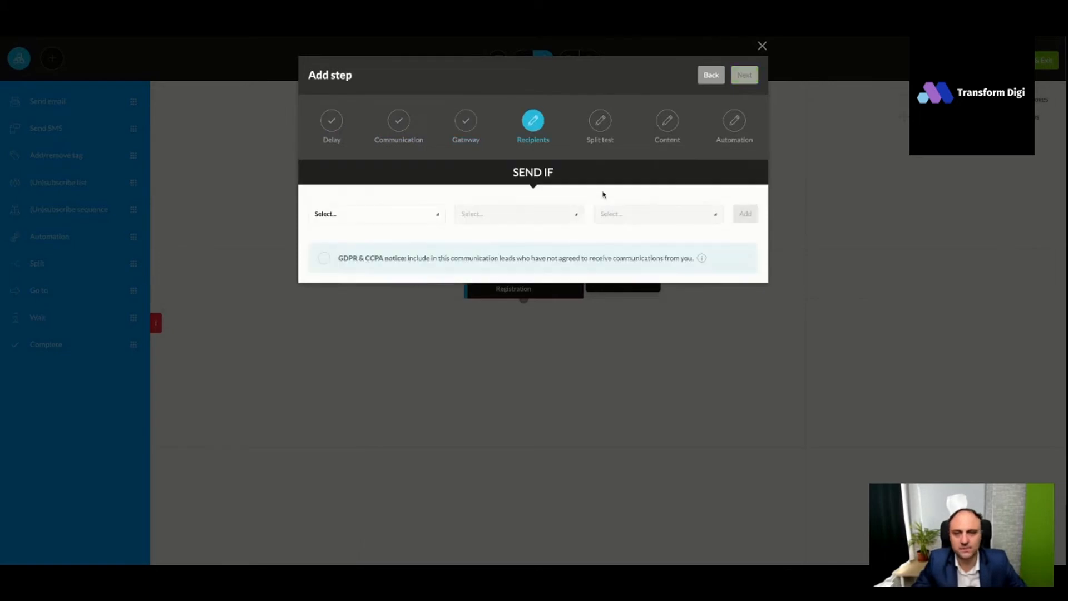
- Send the reminder to anyone reaching this step, including leads without communication consent, as a single email
left_click(435, 217)
left_click(350, 249)
left_click(324, 259)
left_click(749, 216)
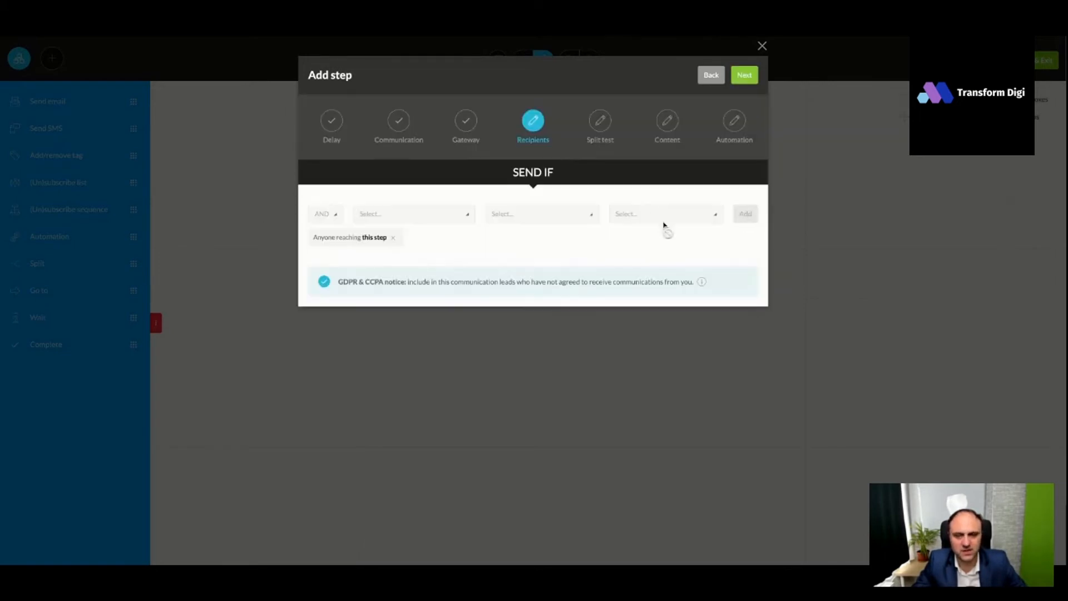
left_click(743, 78)
left_click(340, 189)
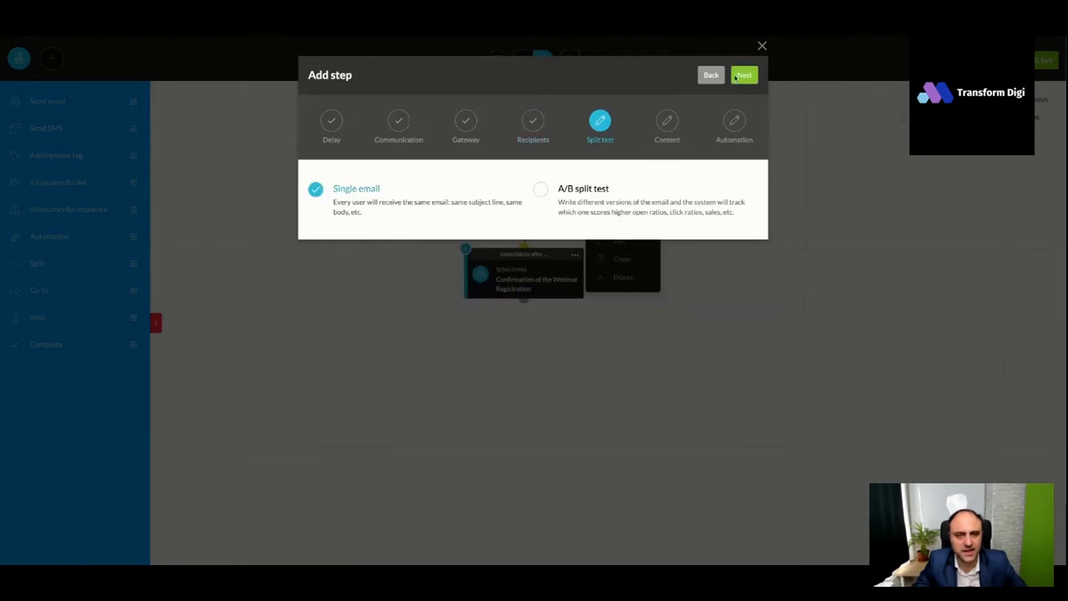
left_click(745, 77)
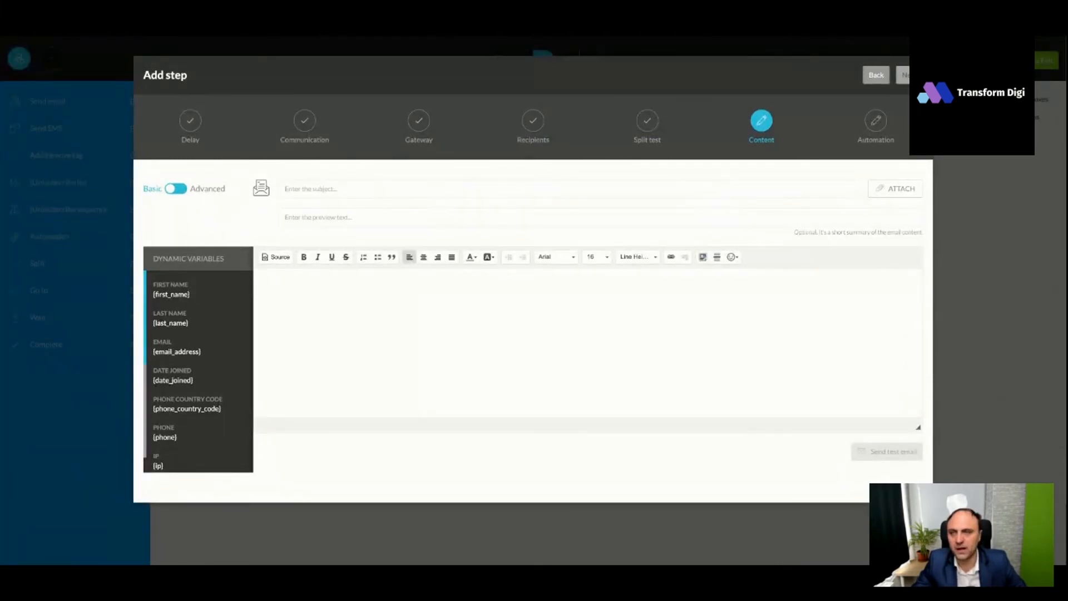
- Paste the reminder's subject "[Webinar alert] We're starting now!" and its message text from the draft, and save the step
left_click(454, 195)
type("[Webinar alert] We're starting now!")
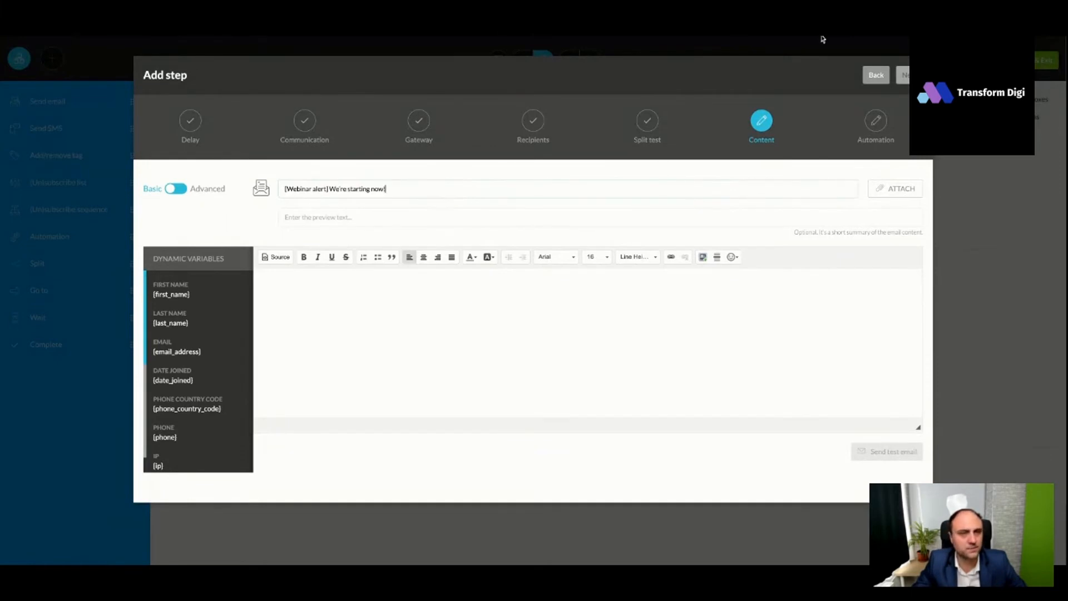
left_click(464, 273)
type("I'm getting ready to jump on today's live workshop to show you How To Actually Become An EdTech Operator And Get Paid For Your Knowledge Online, Day In, Day Out!  ...Even if this is your first rodeo  >>> Click here to join the webinar before it begins <<<  See you in a few!  - Daniel")
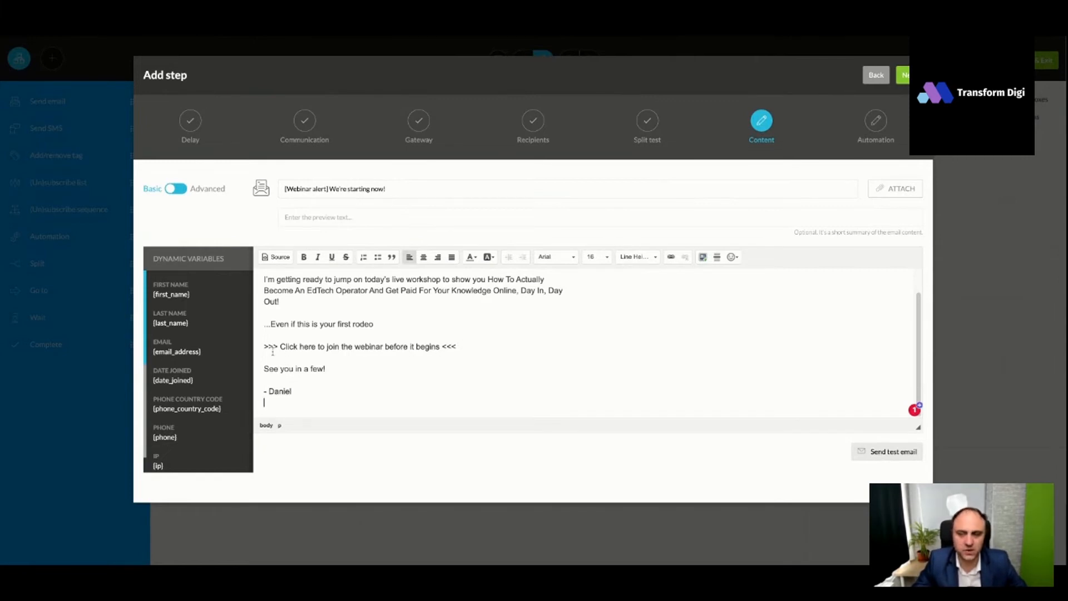
scroll(807, 421, "down", 1)
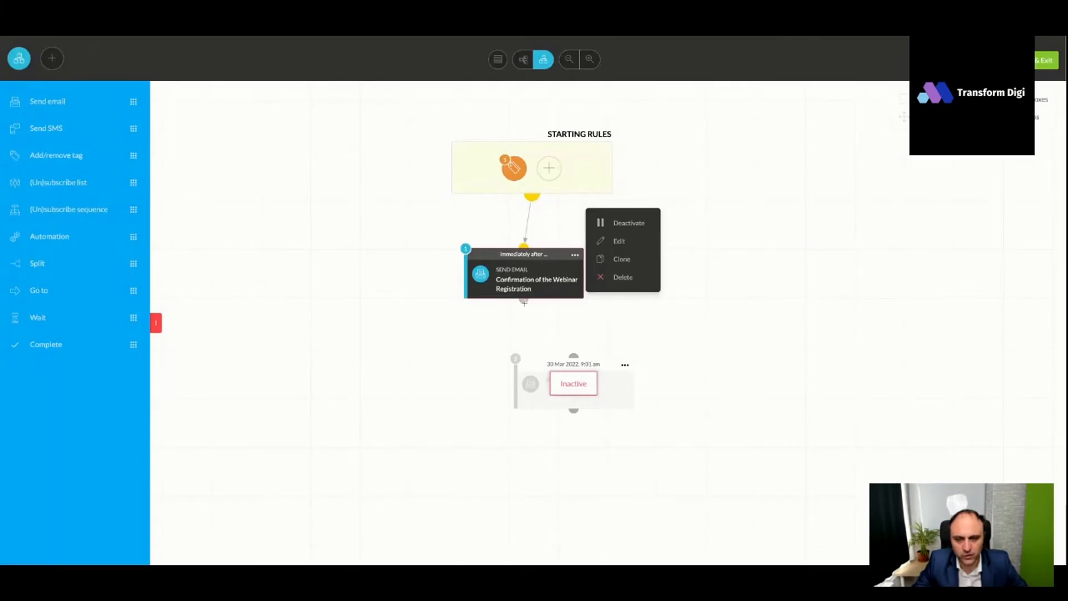
- Connect the confirmation step to the webinar reminder step, and activate the reminder aligned directly beneath it
mouse_move(626, 364)
left_click(655, 344)
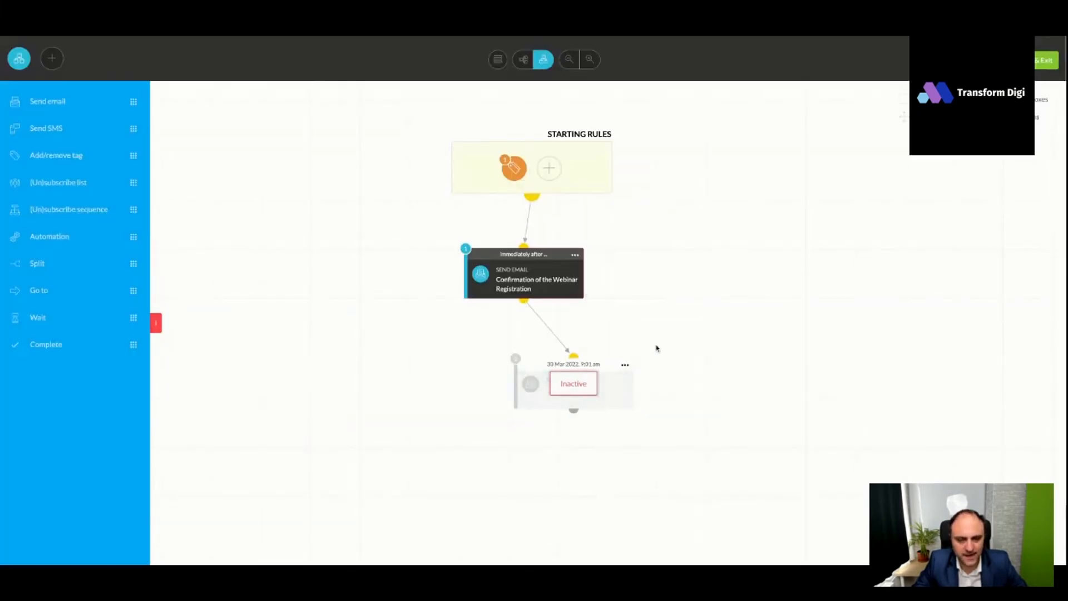
left_click(670, 339)
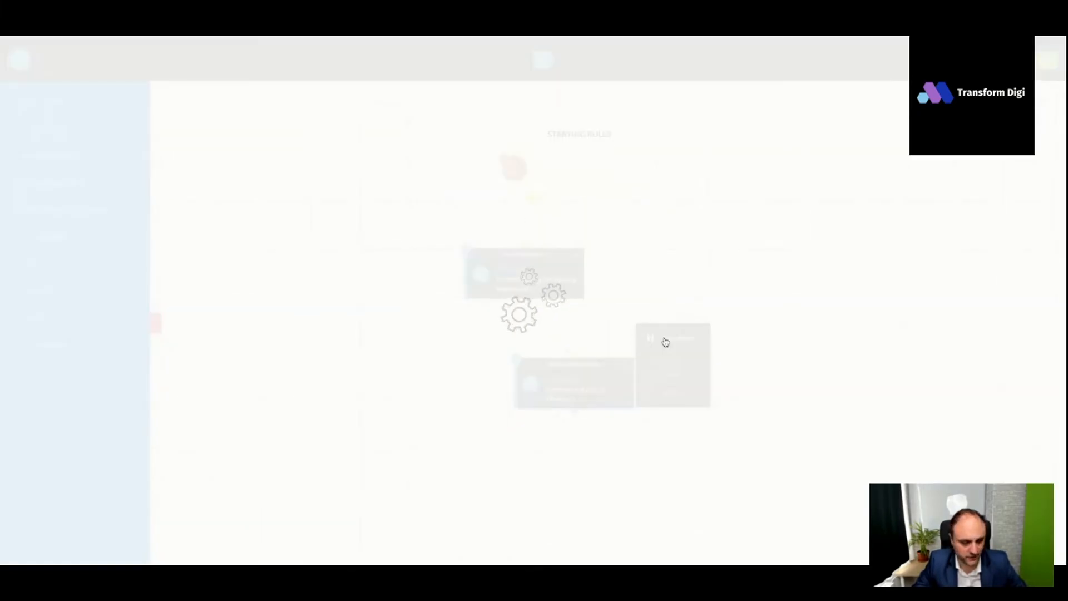
left_click_drag(552, 365, 498, 353)
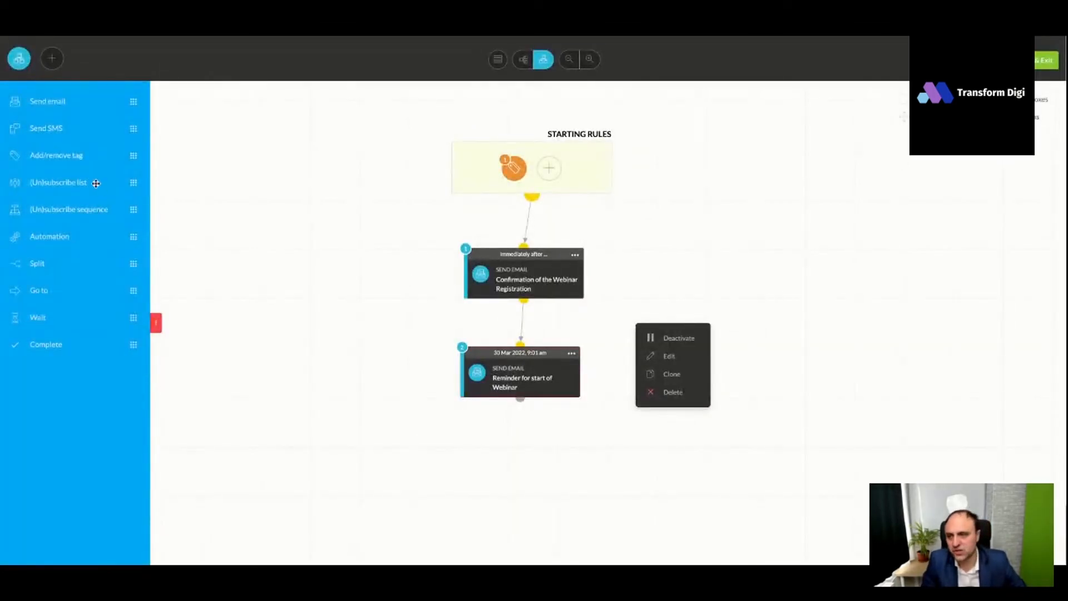
- Add another email step below the webinar reminder, scheduled to execute on 03/31/2022 at 09:59 am
left_click_drag(56, 107, 505, 454)
left_click(615, 220)
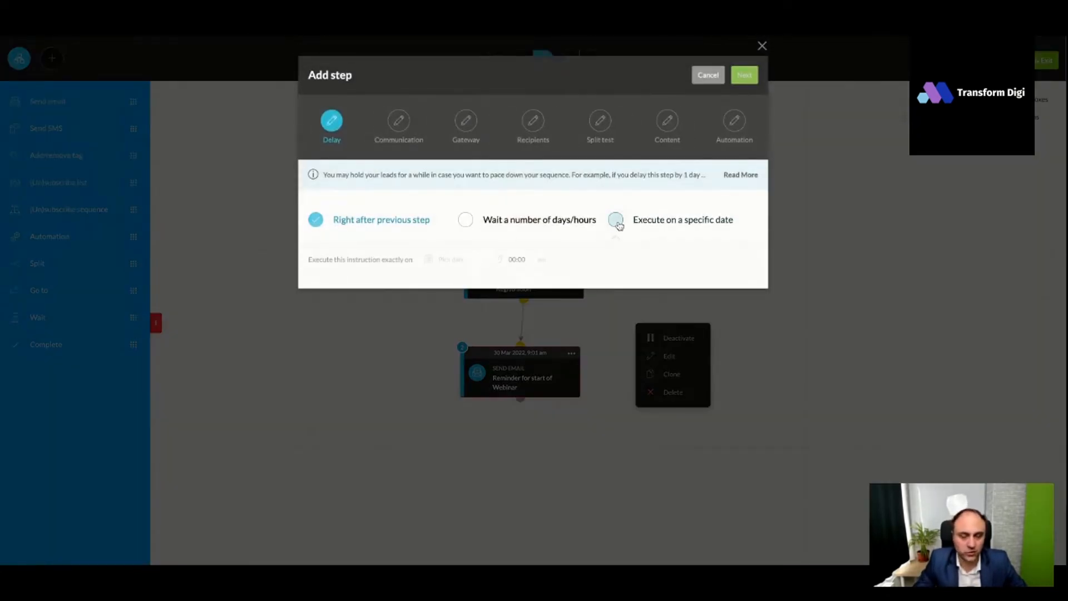
left_click(448, 259)
left_click(512, 388)
left_click(511, 261)
left_click(516, 189)
left_click(541, 150)
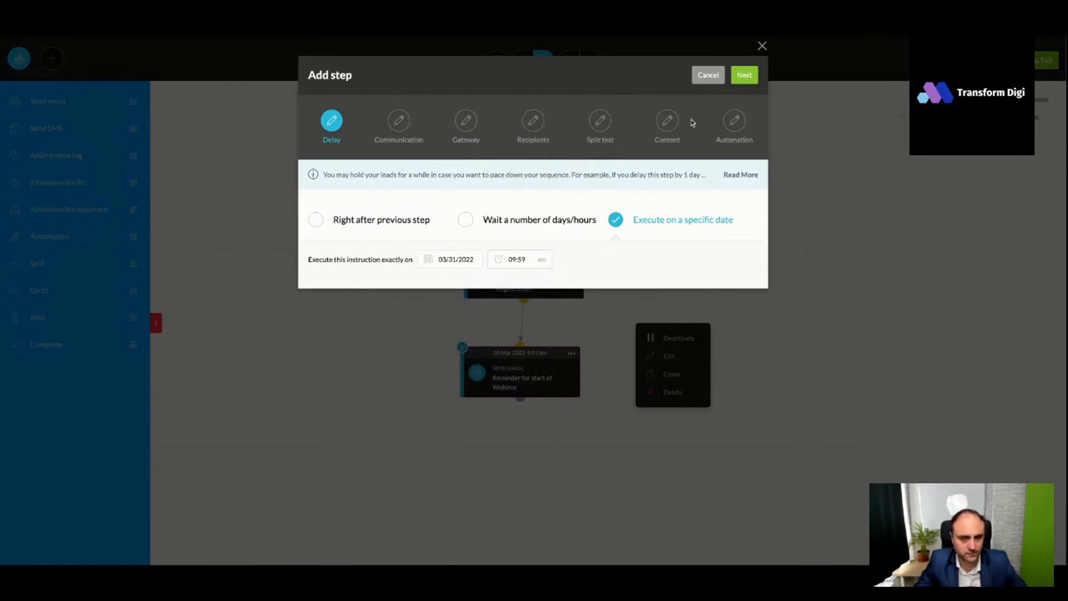
- Name the new email step "Sending Replay" and keep the KartraMail gateway
left_click(745, 78)
left_click(471, 206)
type("Sending Replay")
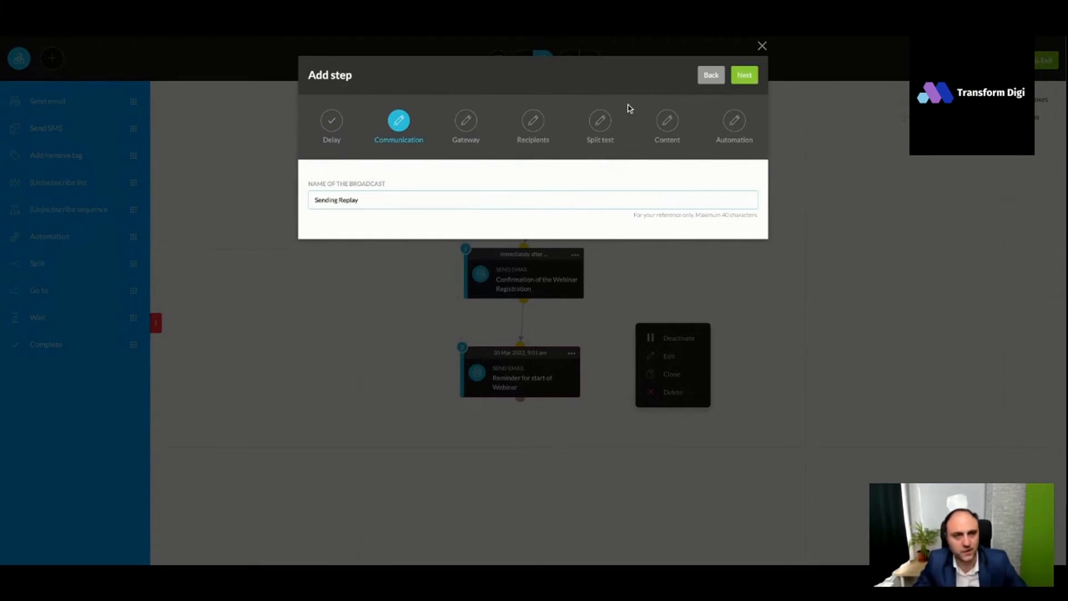
left_click(744, 78)
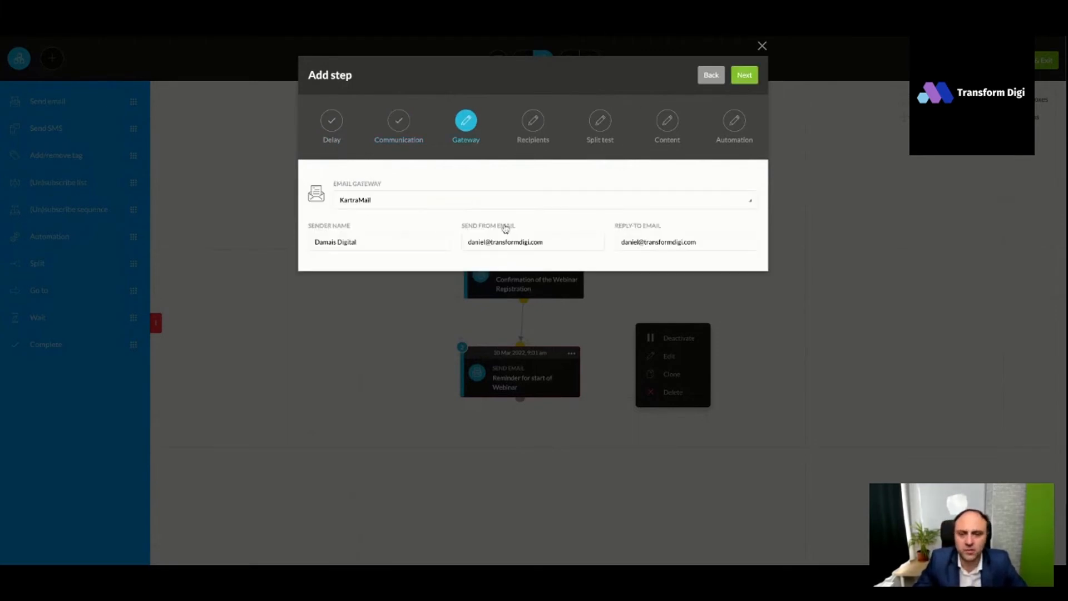
left_click(748, 81)
- Send the replay email to anyone reaching this step, including leads without communication consent, as a single email
left_click(409, 217)
left_click(370, 253)
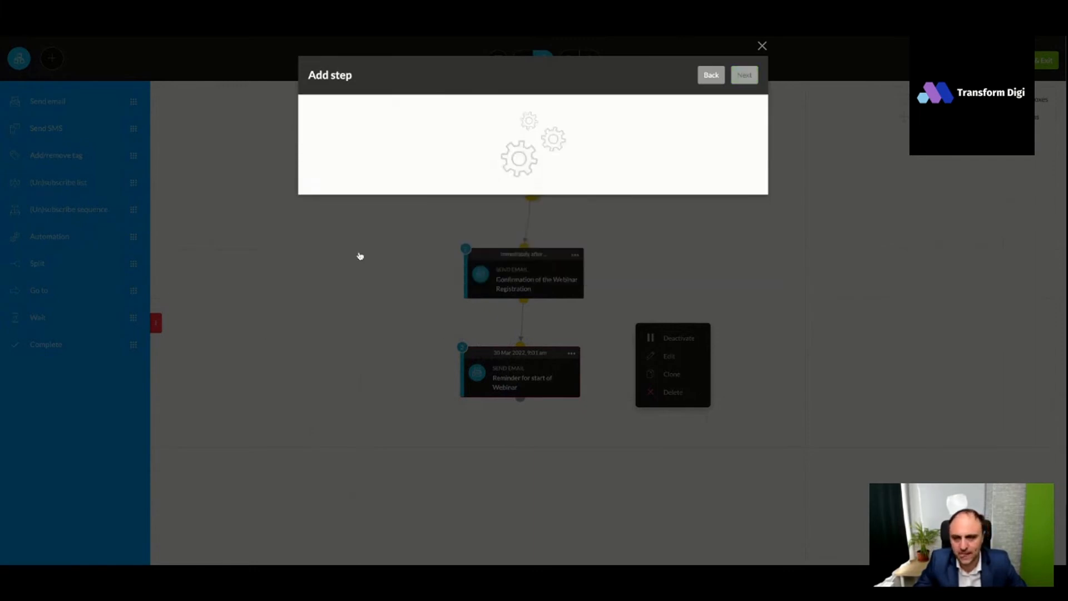
left_click(326, 259)
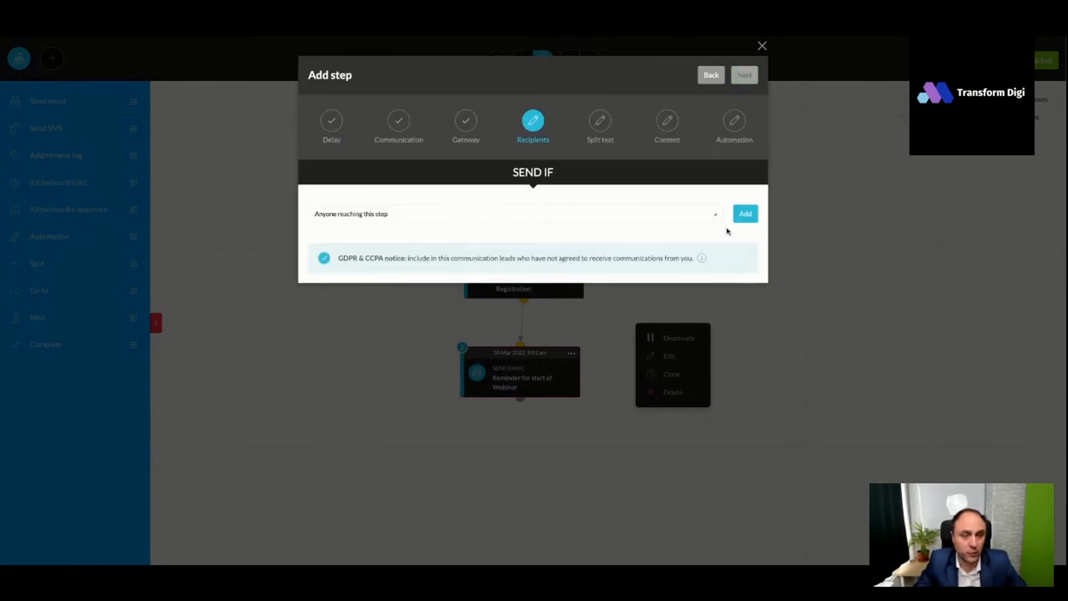
left_click(744, 214)
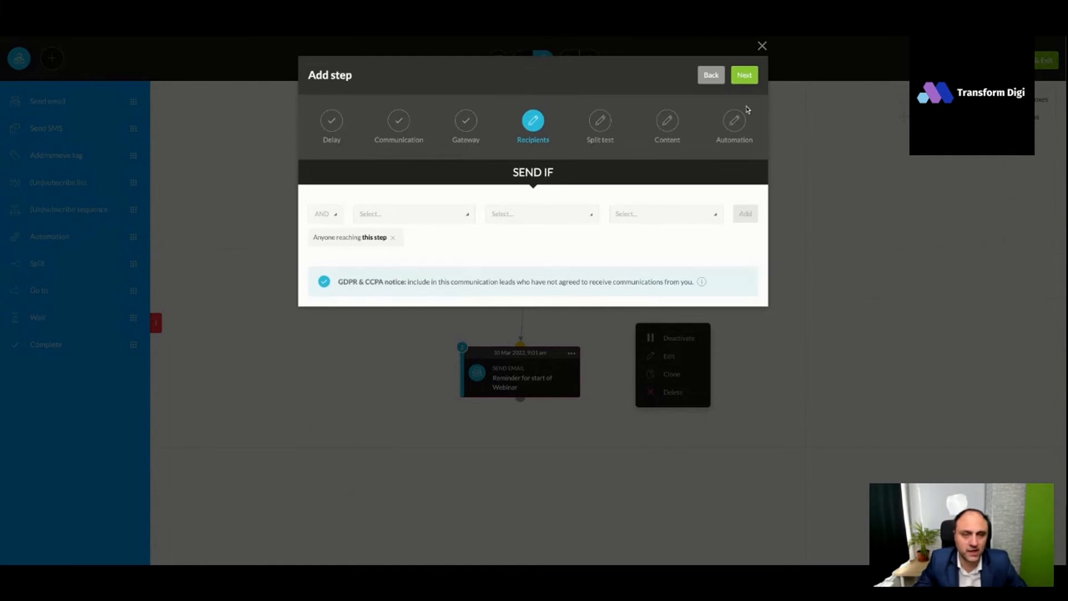
left_click(744, 75)
left_click(316, 190)
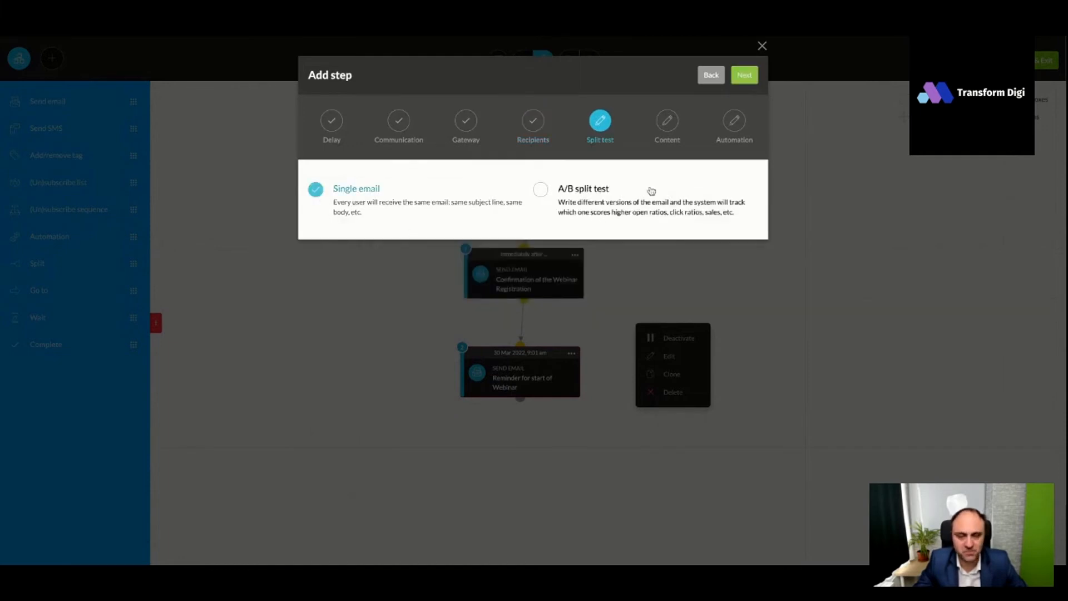
left_click(744, 75)
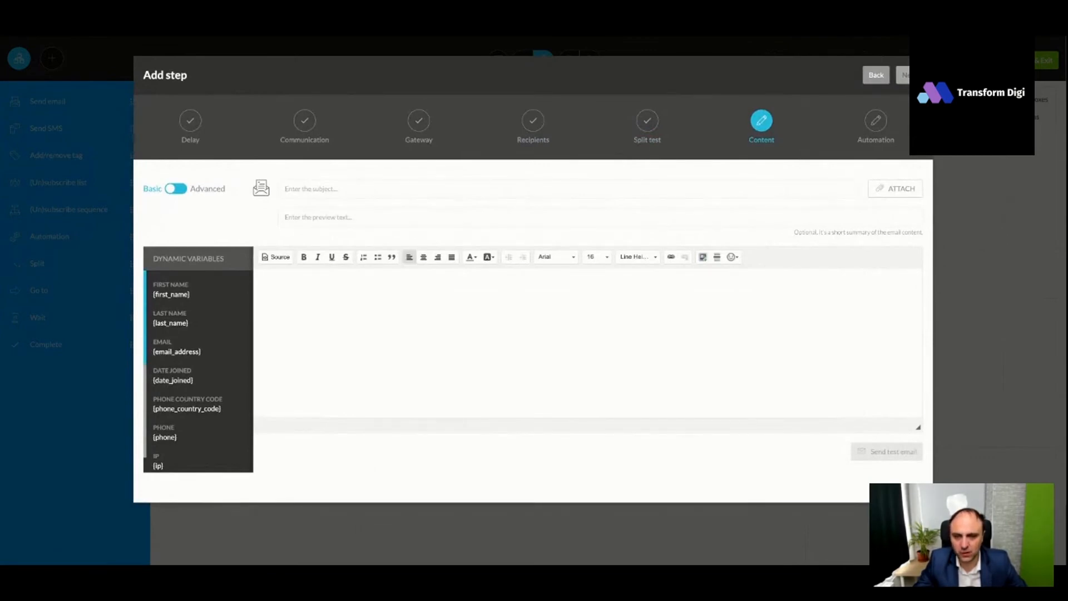
- Paste the subject "[Firstname], your REPLAY is ready!" and the replay message text from the draft
left_click(501, 195)
type("[Firstname], your REPLAY is ready!")
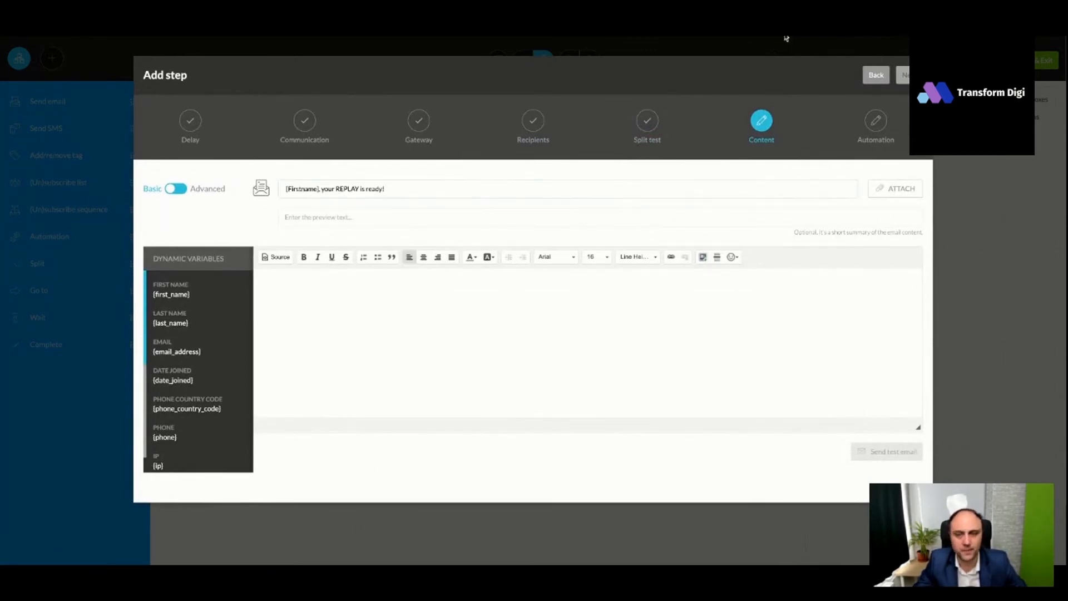
left_click(458, 319)
type("Hey [Firstname],  The reply from yesterday's webinar is now ready...  You can watch the webinar on this link.  *you can have an offer here or send a series of sales emails to anyone who watches the webinar  Thanks, Daniel")
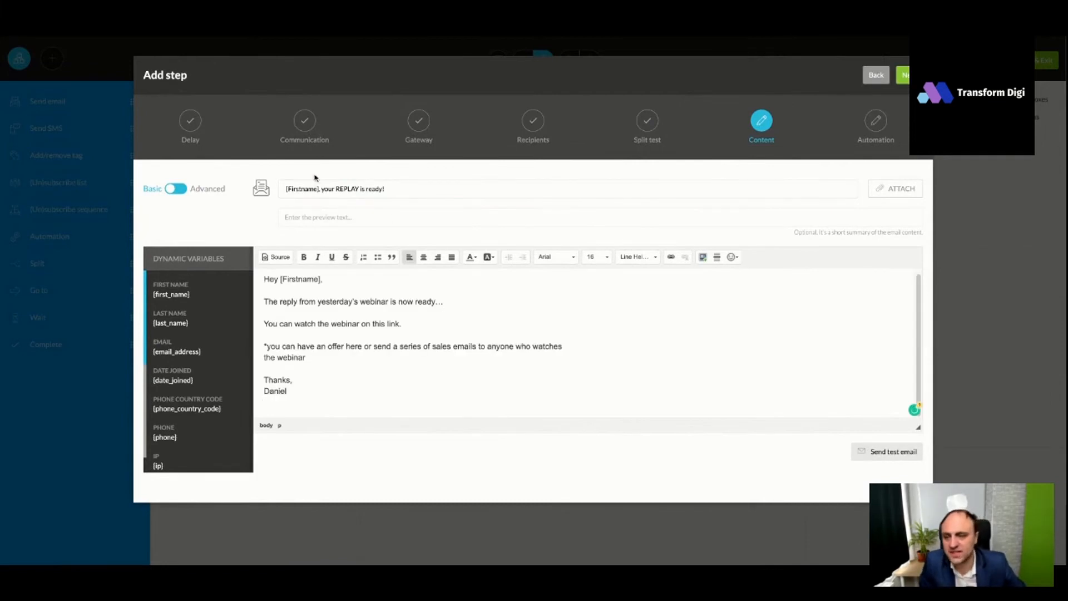
- Replace the [Firstname] placeholders in the subject and the greeting with the {first_name} dynamic variable
left_click_drag(162, 295, 195, 299)
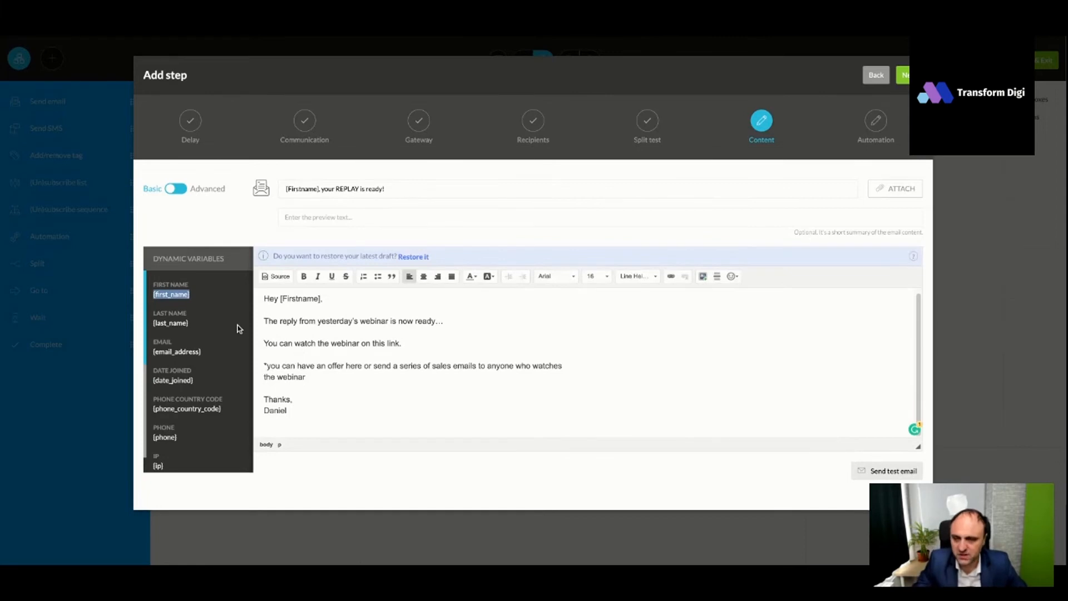
left_click_drag(319, 193, 285, 191)
type("{first_name}")
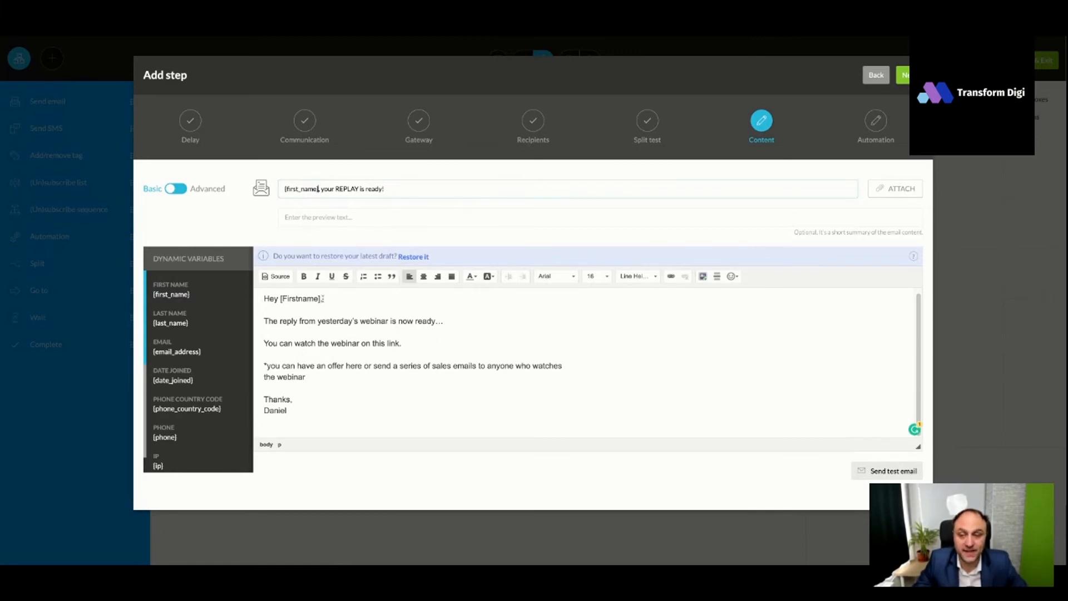
left_click_drag(324, 299, 280, 298)
type("{first_name}")
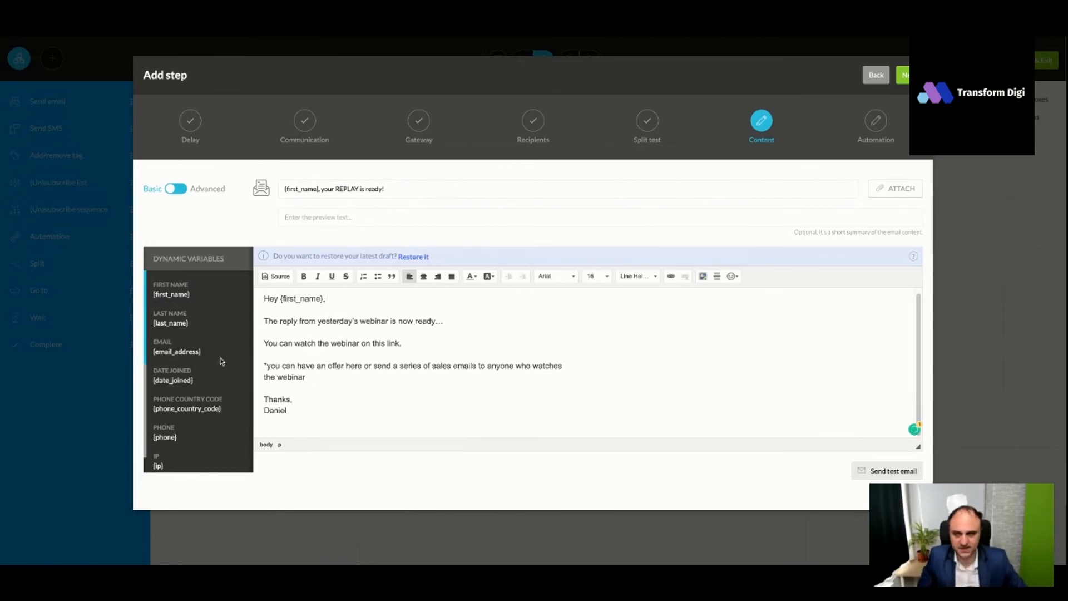
- Delete the note about adding an offer or sales emails from the message body, and proceed past the content stage
scroll(208, 382, "down", 5)
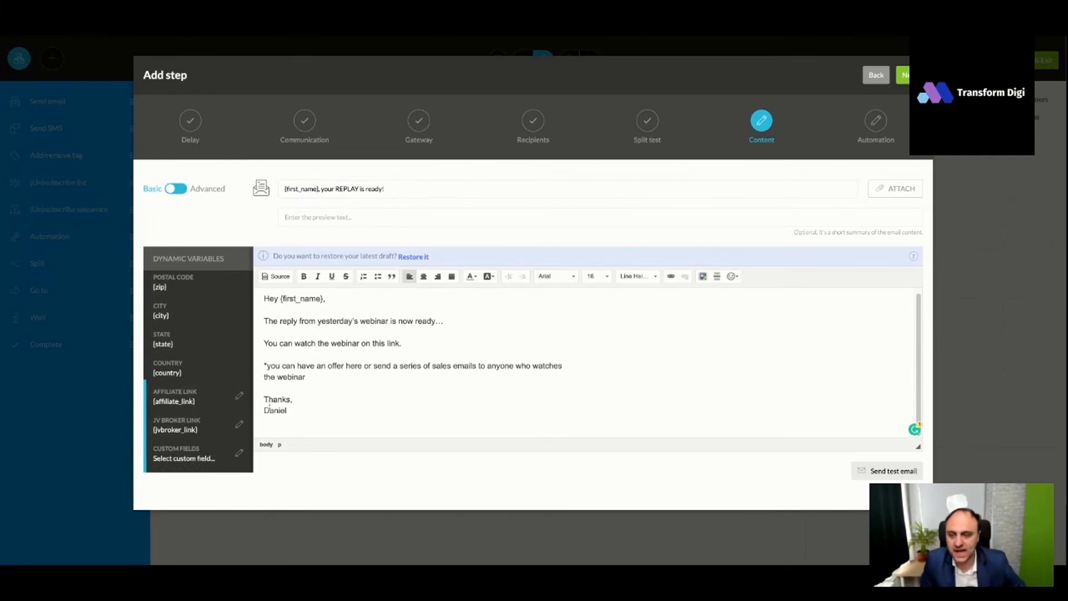
triple_click(264, 365)
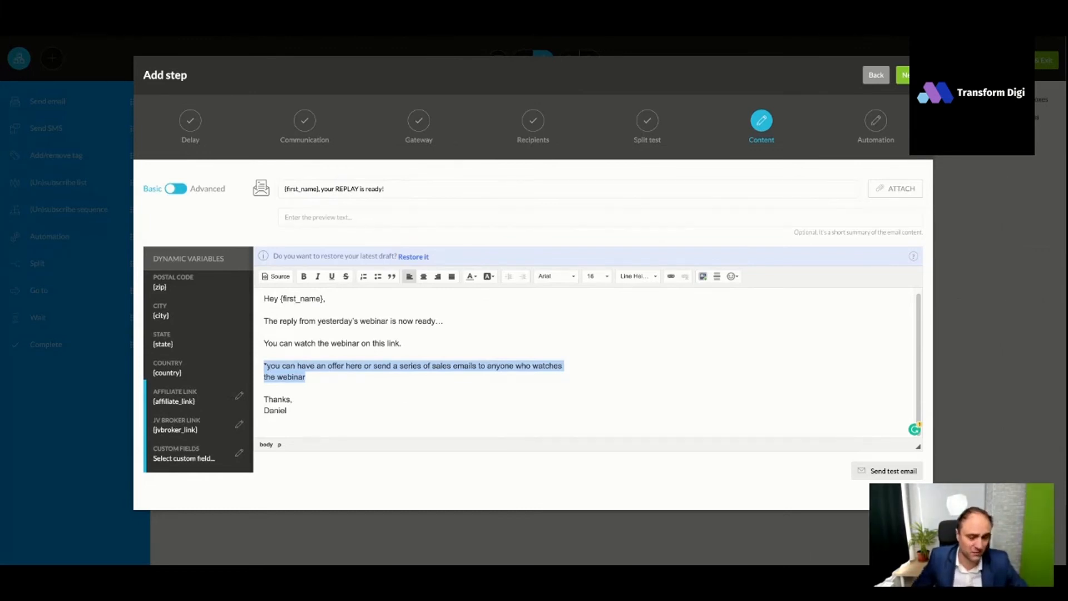
triple_click(315, 382)
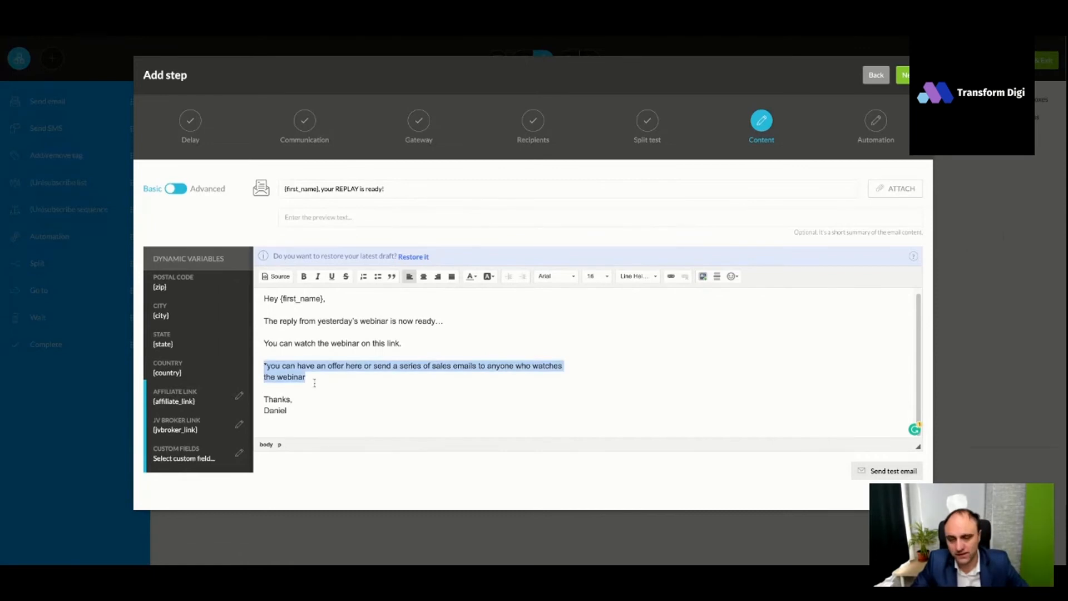
key("BackSpace")
key("BackSpace")
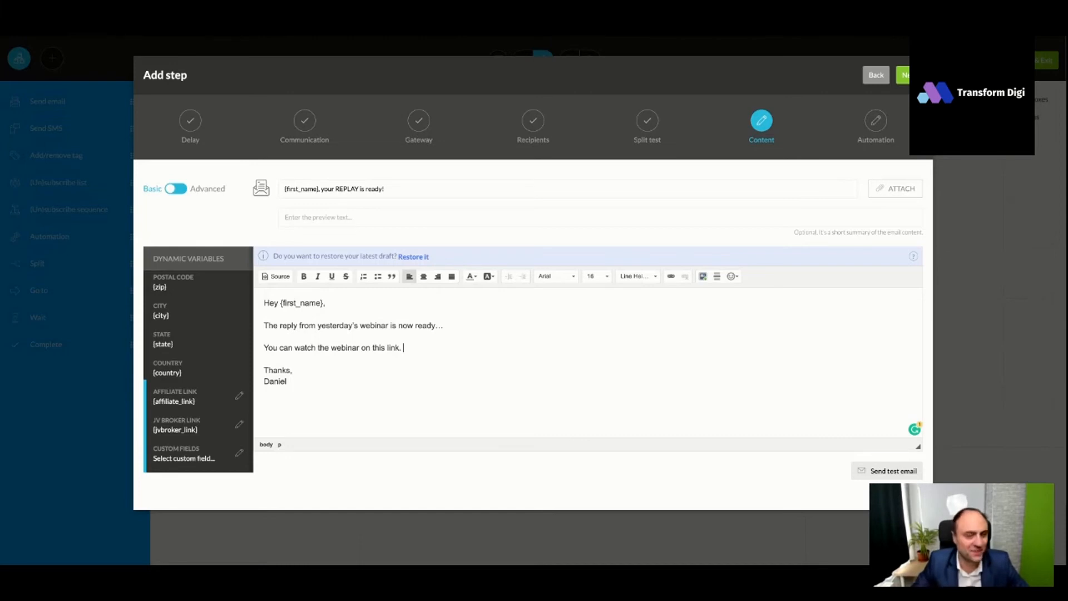
left_click(906, 80)
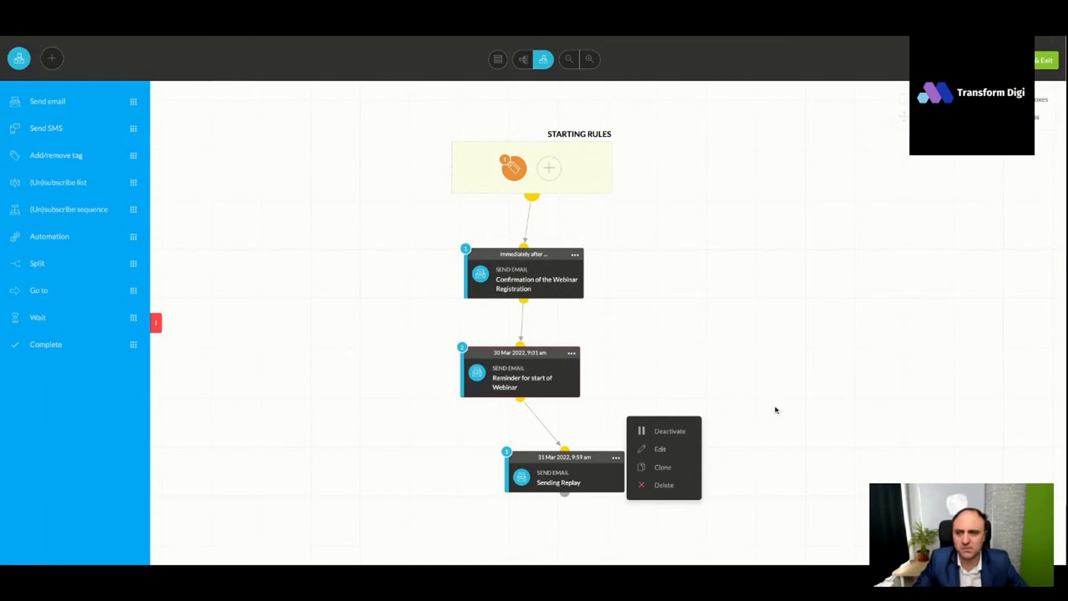
- Add a Complete step connected after the Sending Replay email, activate it, and save and exit the sequence
left_click_drag(58, 343, 584, 531)
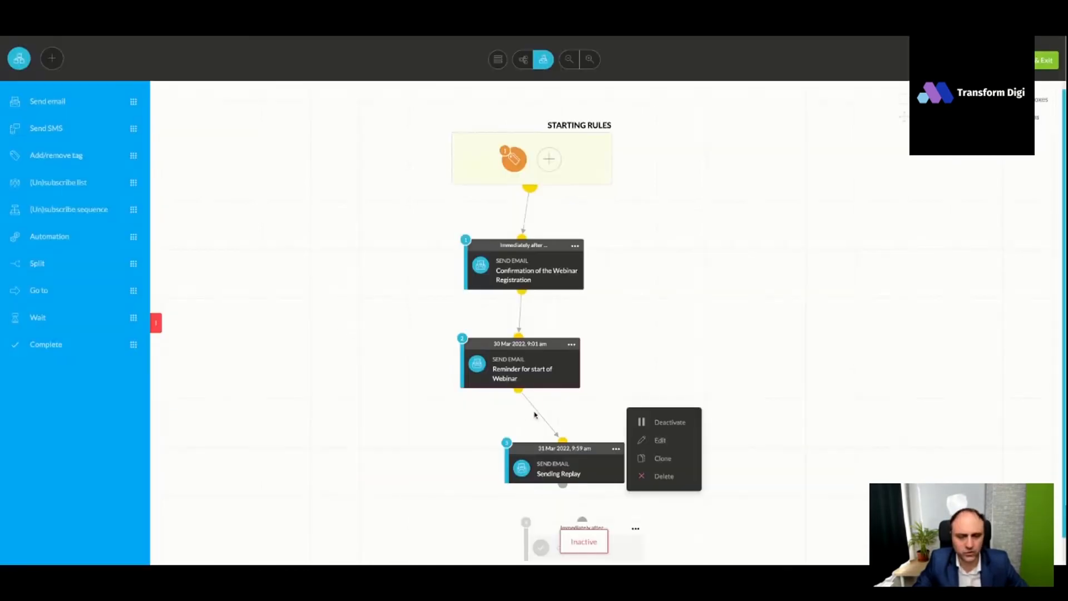
scroll(266, 301, "down", 1)
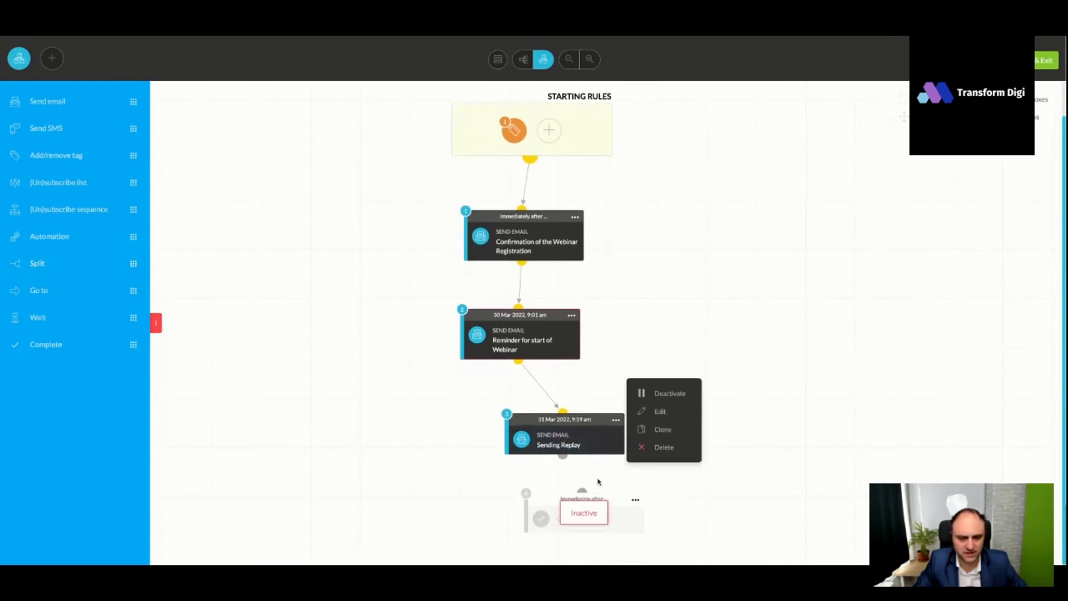
left_click_drag(564, 456, 581, 492)
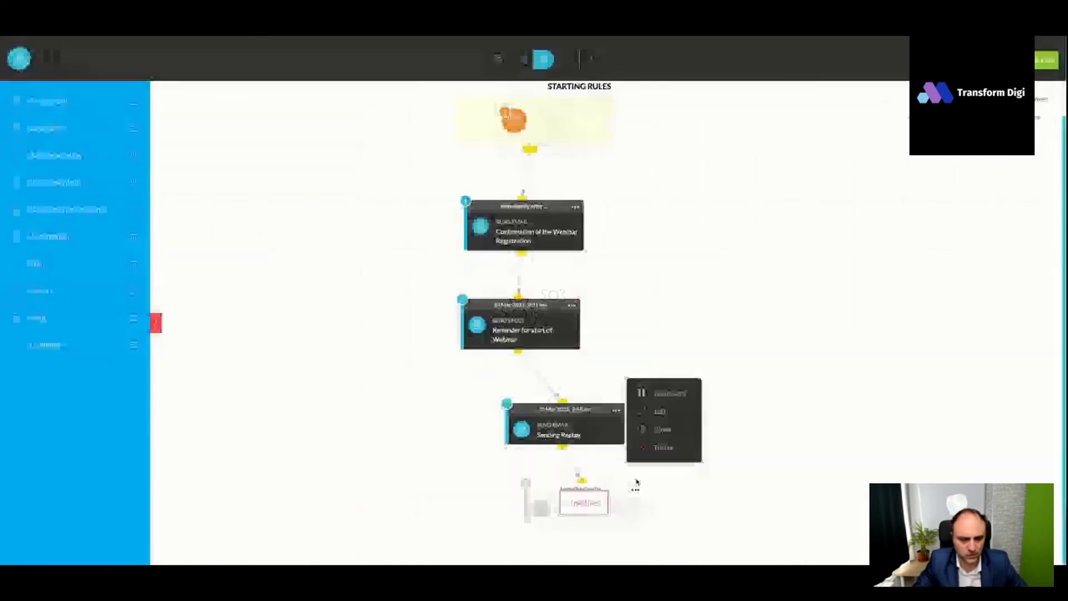
left_click(635, 492)
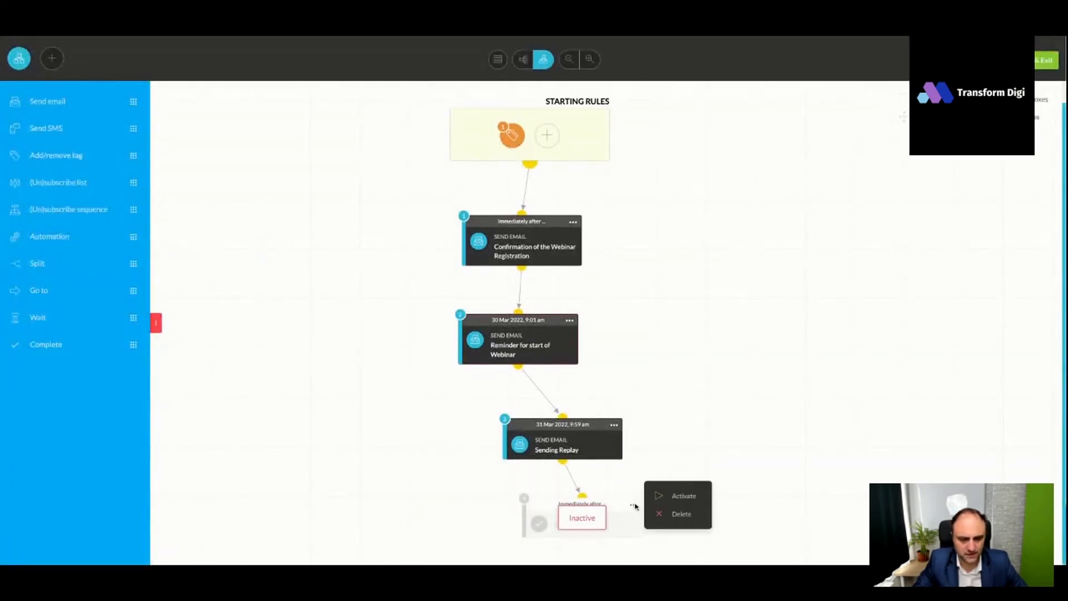
left_click(667, 497)
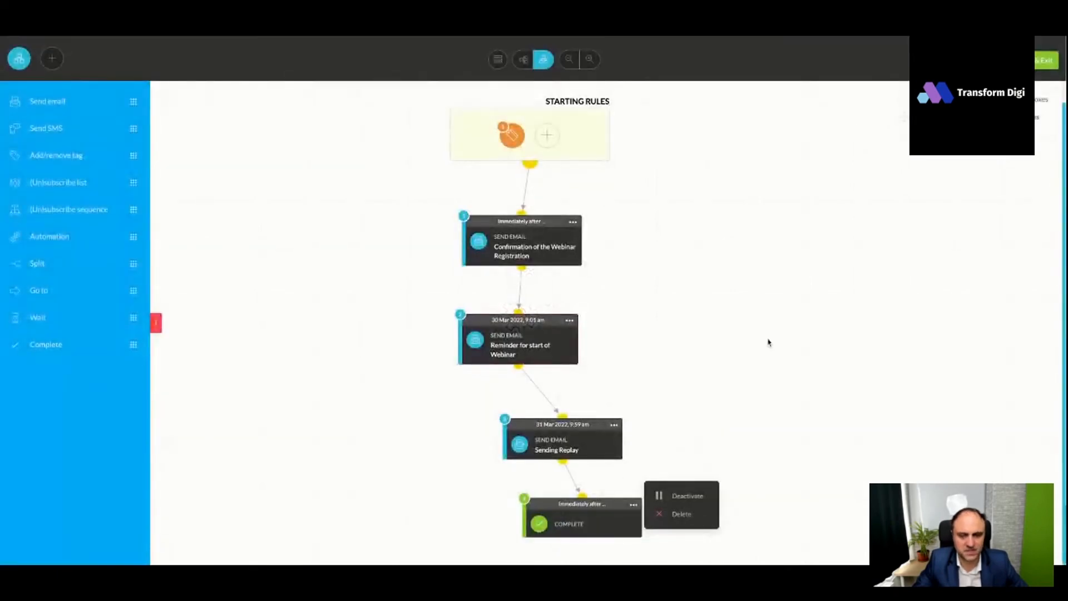
left_click(1039, 69)
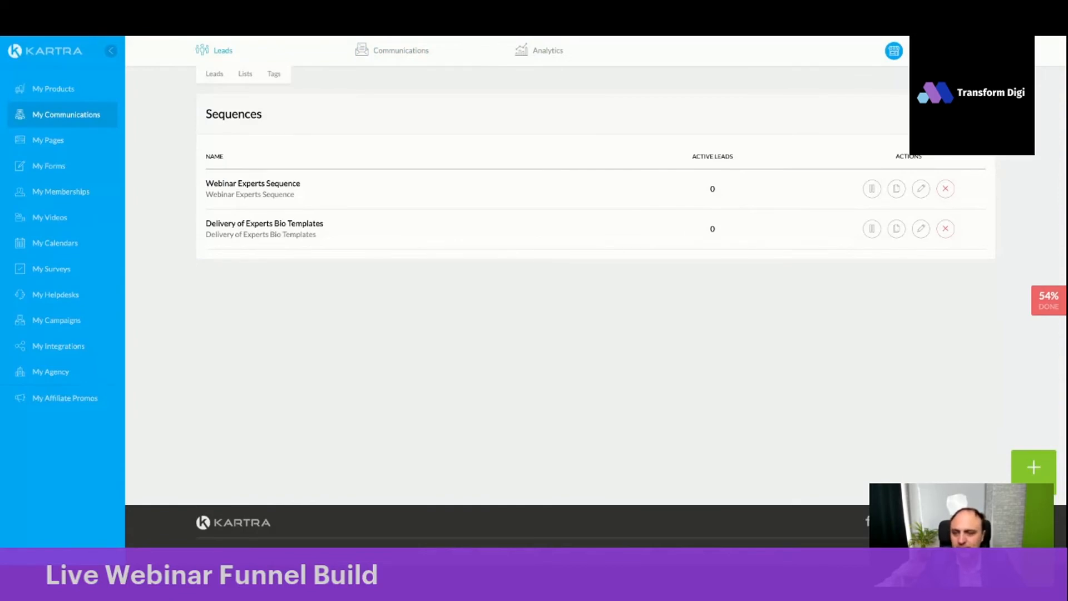
- Start a new page in My Pages from the "Free online Event on Management" template
left_click(47, 142)
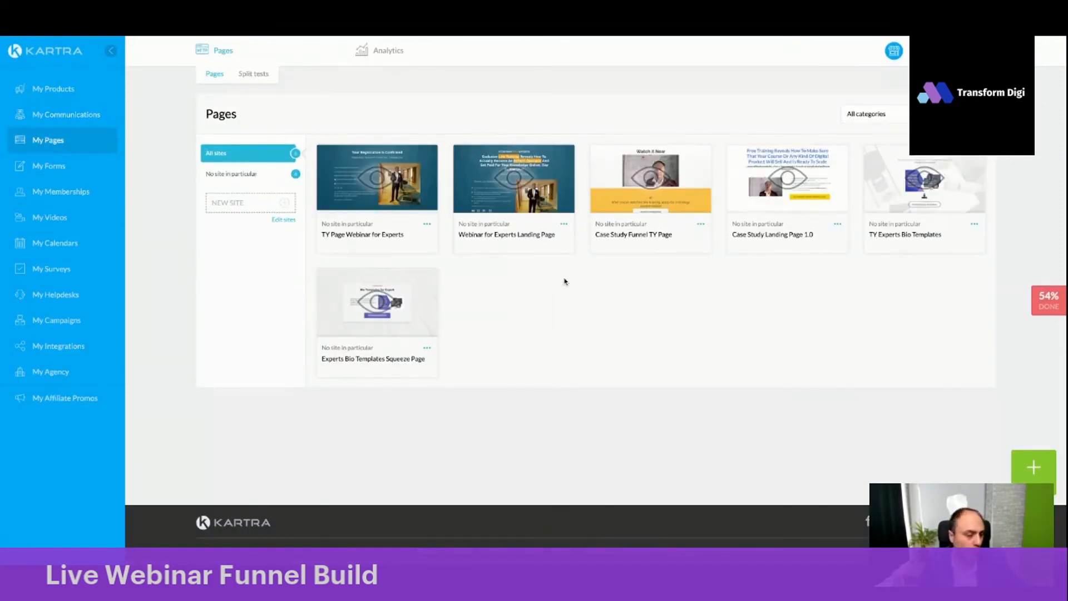
scroll(627, 360, "down", 15)
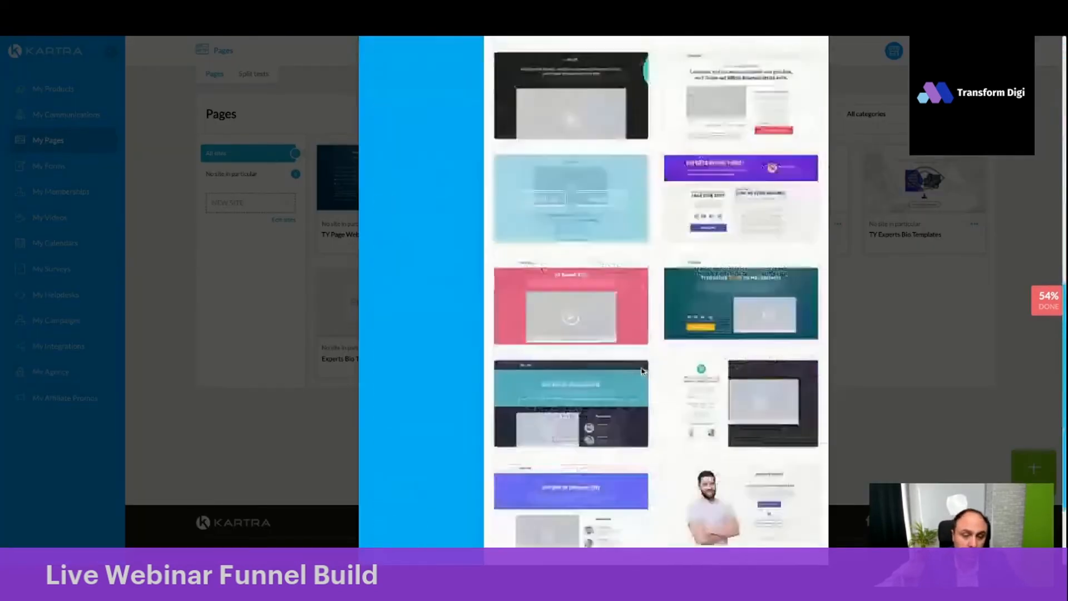
mouse_move(762, 181)
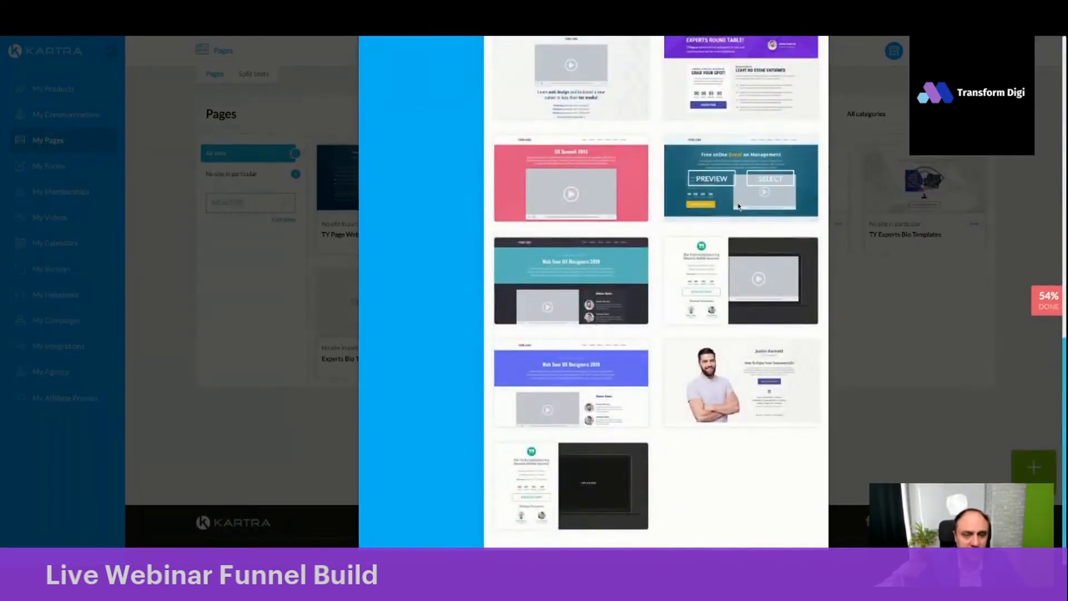
scroll(762, 216, "up", 1)
left_click(762, 216)
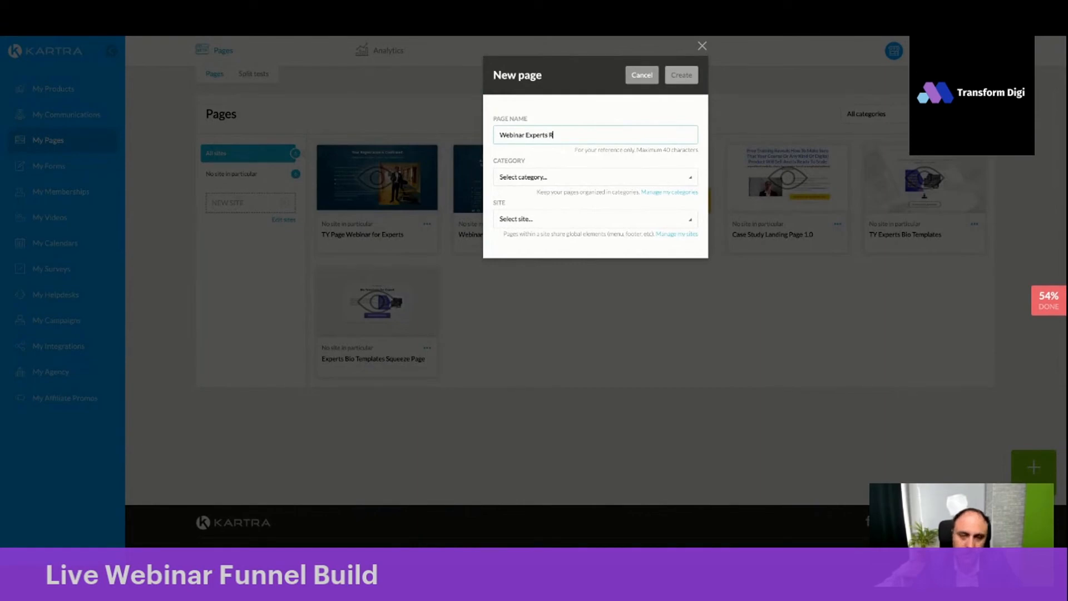
- Create the page as "Webinar Experts Replay Page" with no category and no site in particular
left_click(534, 178)
left_click(532, 216)
left_click(533, 220)
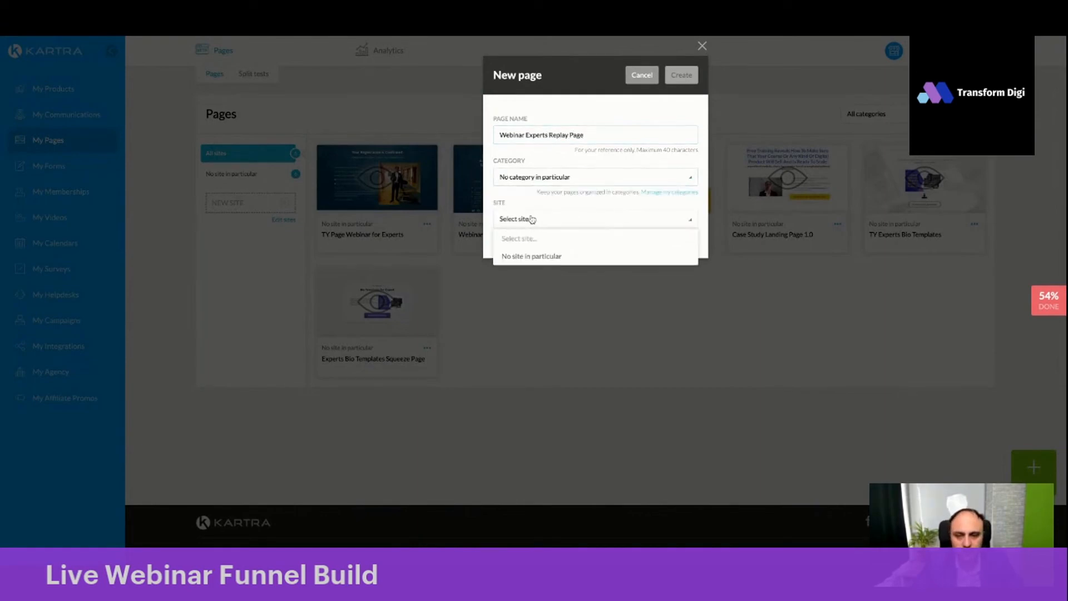
left_click(532, 256)
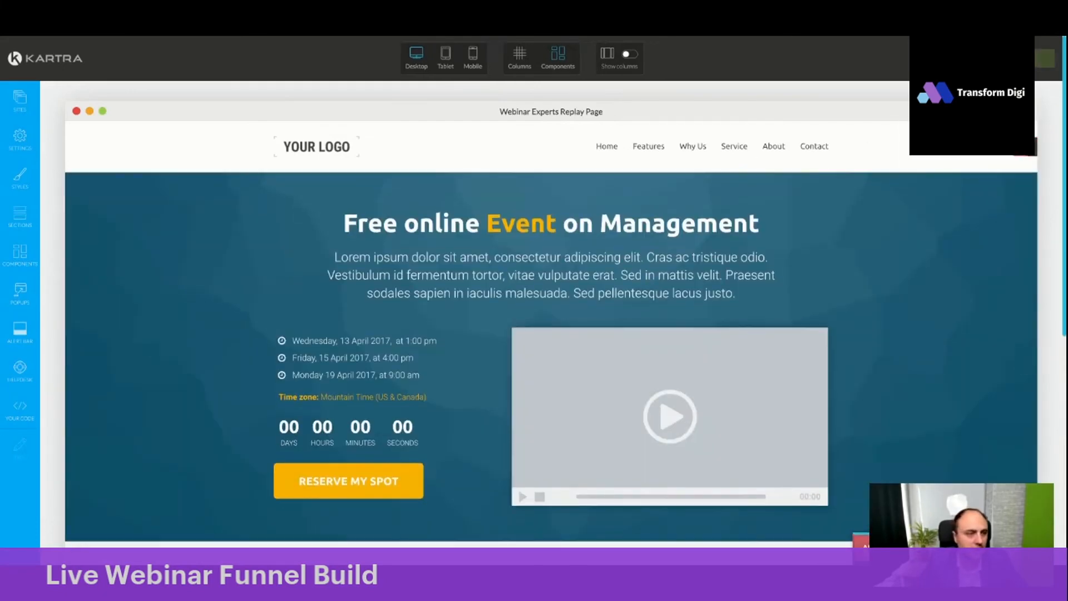
- Remove the logo and menu header section, and change the headline to "Come and join the live Webinar"
left_click(1024, 147)
left_click(622, 77)
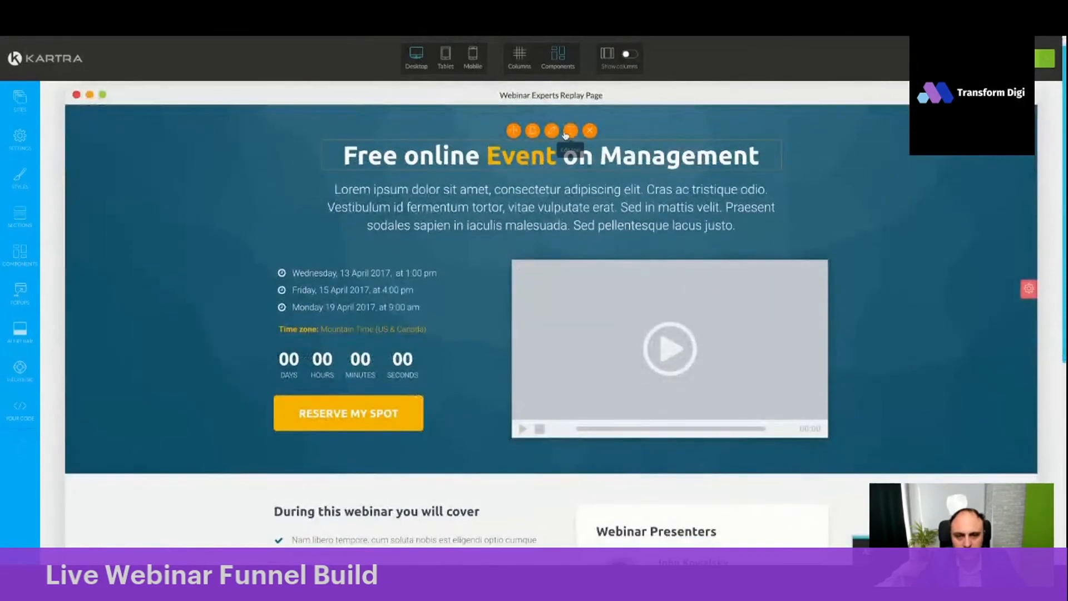
triple_click(564, 158)
type("Come h")
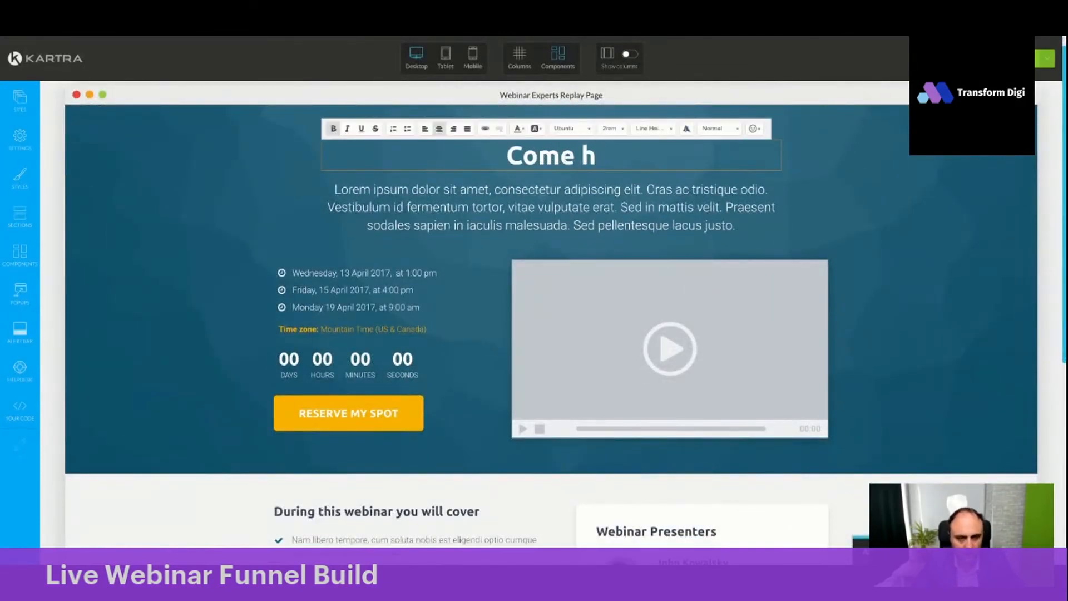
key("BackSpace")
type("and ")
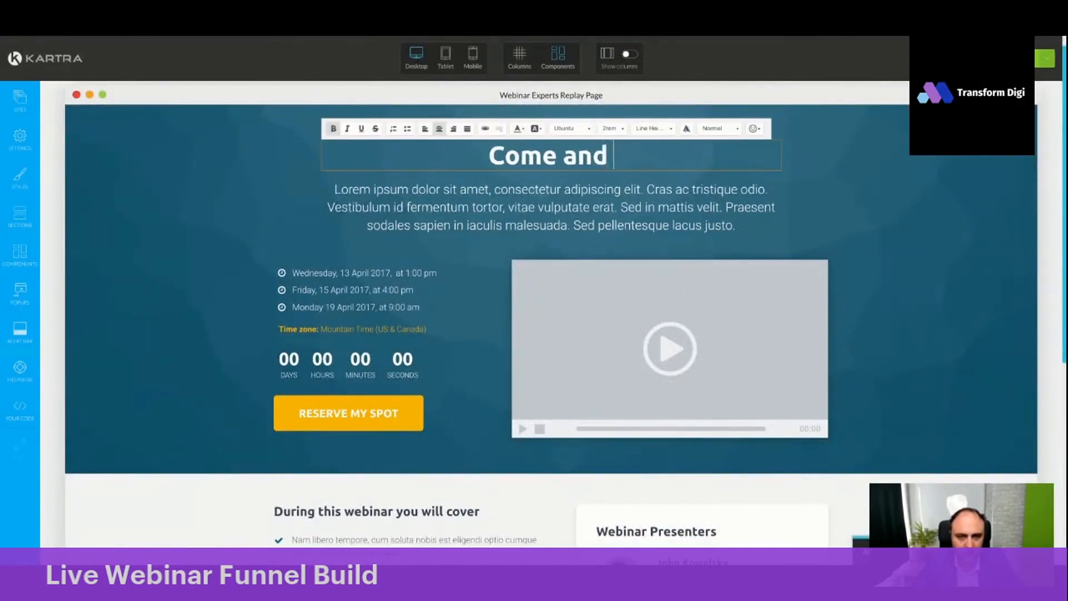
type("join the live Webinar")
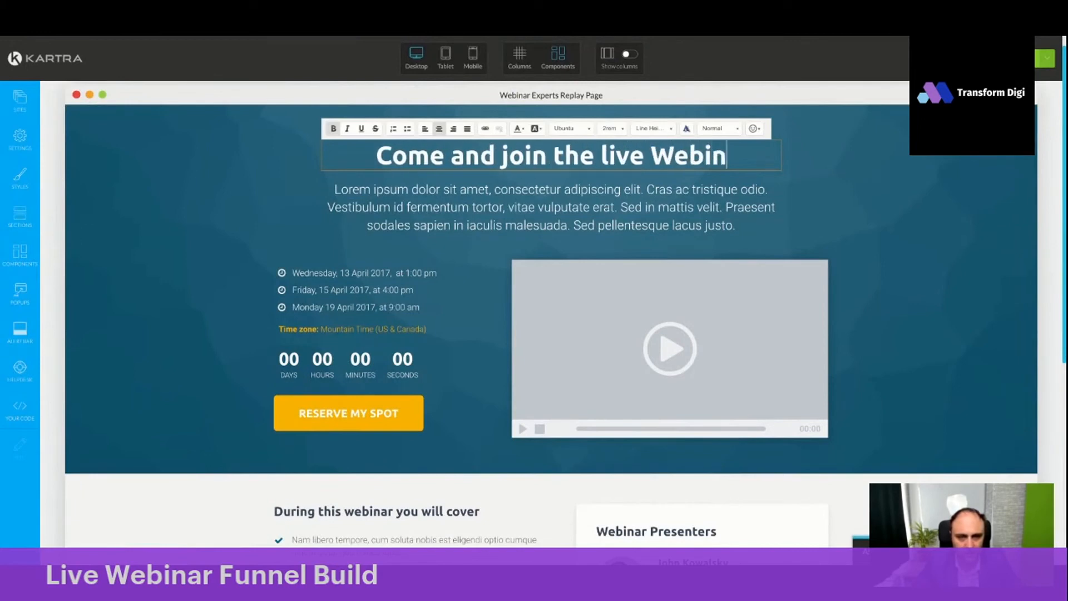
- Delete the lorem ipsum paragraph beneath the headline
left_click(556, 205)
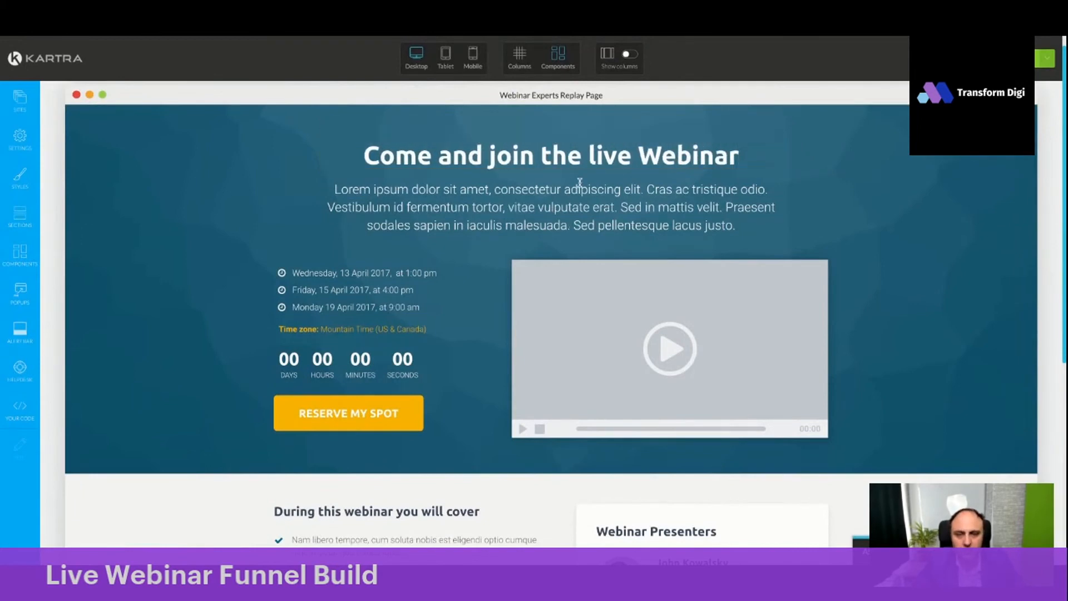
left_click(576, 178)
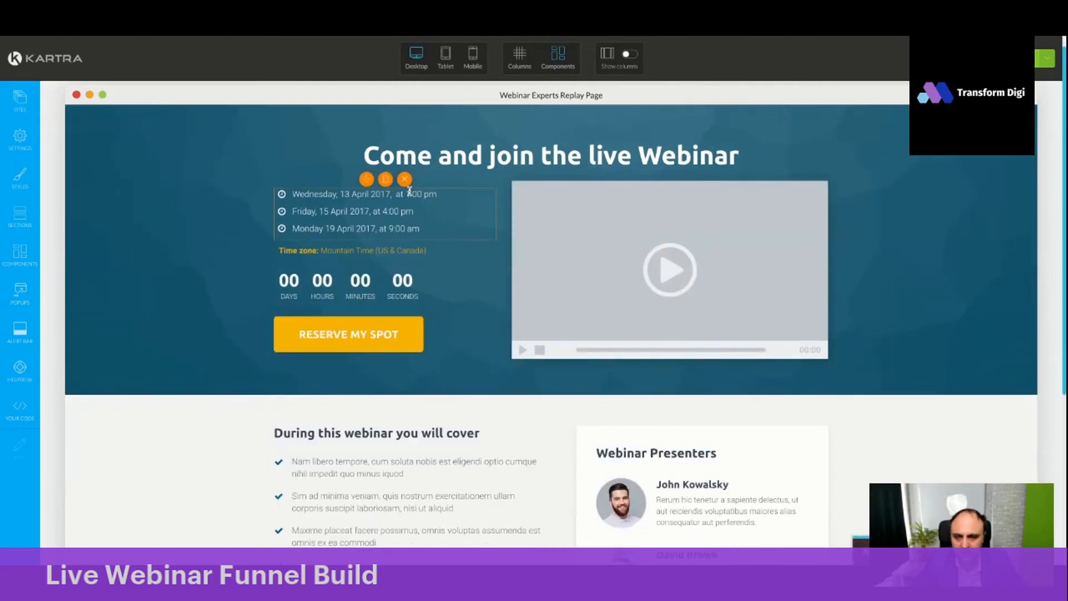
mouse_move(383, 192)
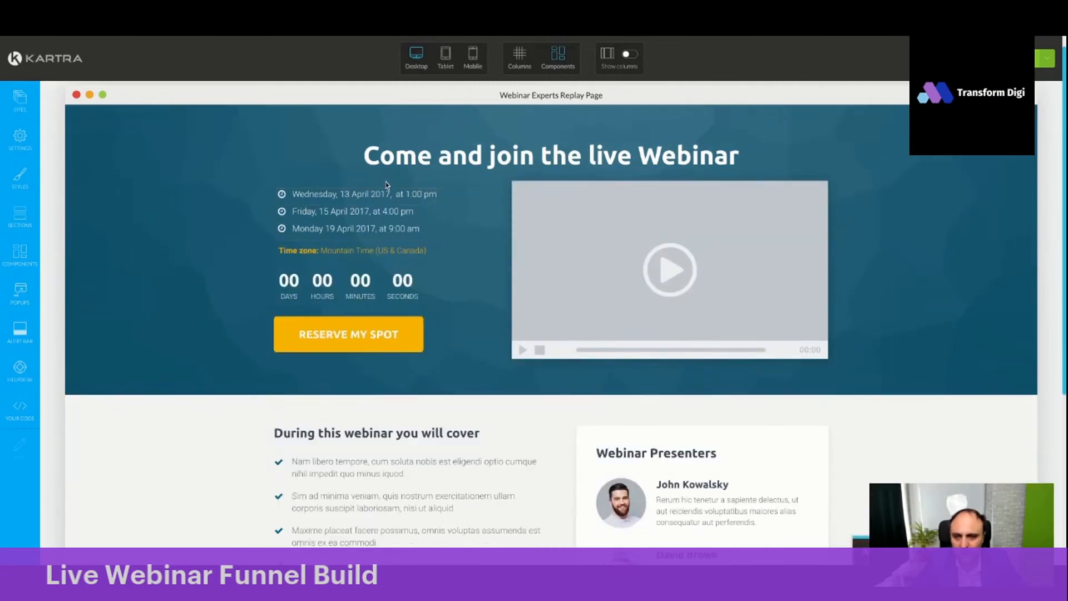
mouse_move(389, 248)
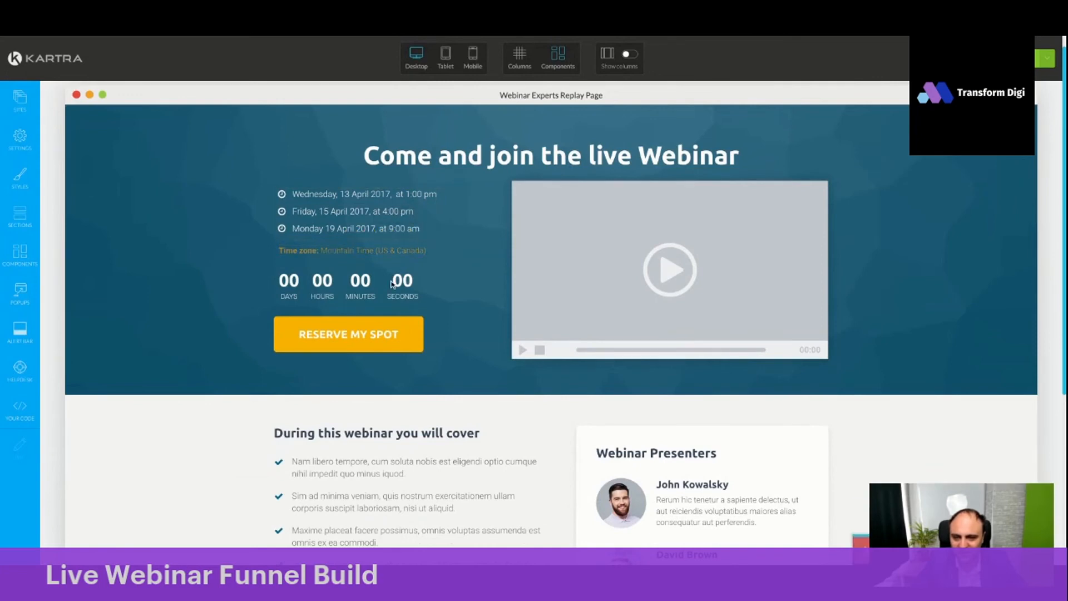